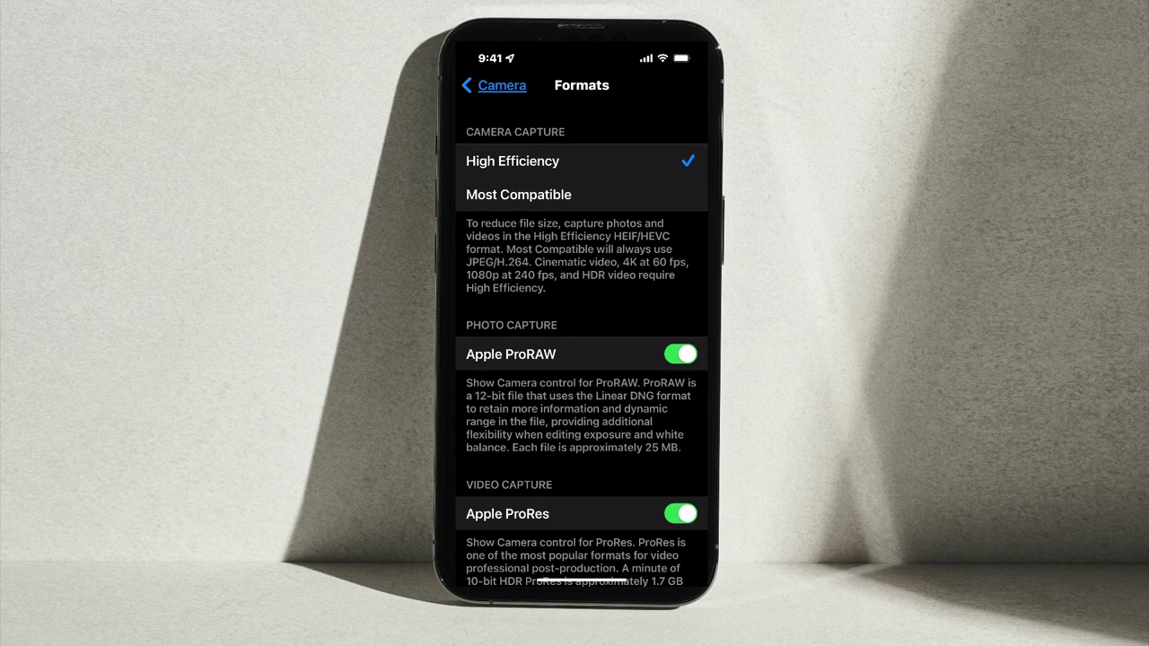
- Scroll the Camera Formats list to review the enabled Apple ProRAW and ProRes options
scroll(581, 341, down, 2)
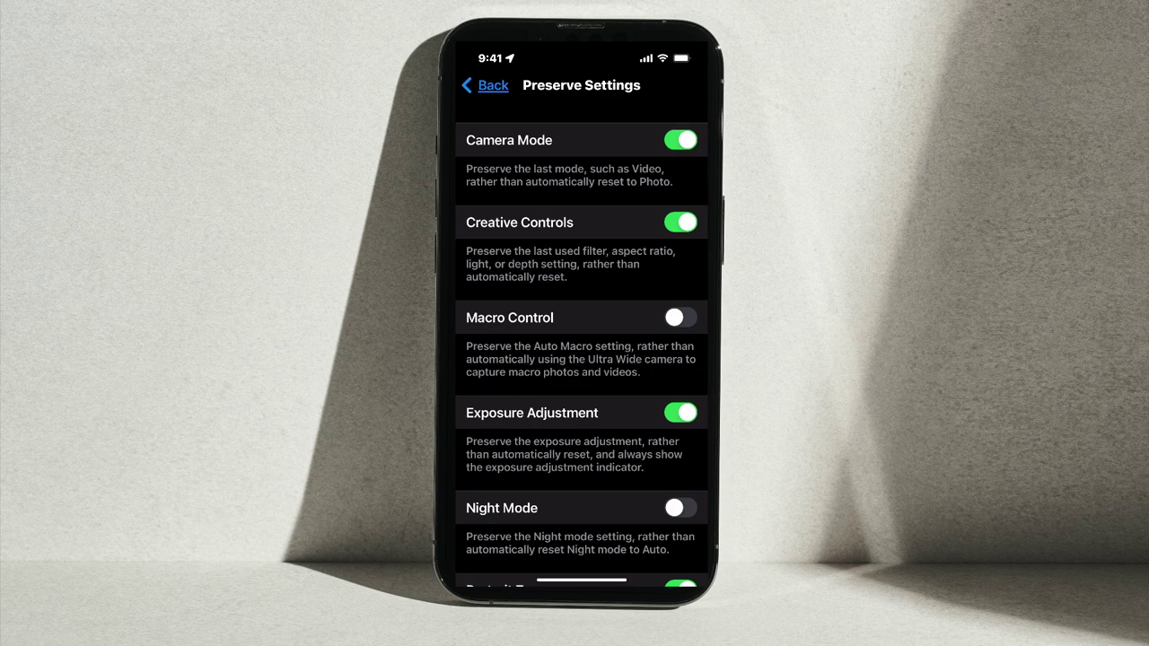
- Scroll to the bottom of Preserve Settings, past the Apple ProRAW and Live Photo toggles
scroll(582, 314, down, 5)
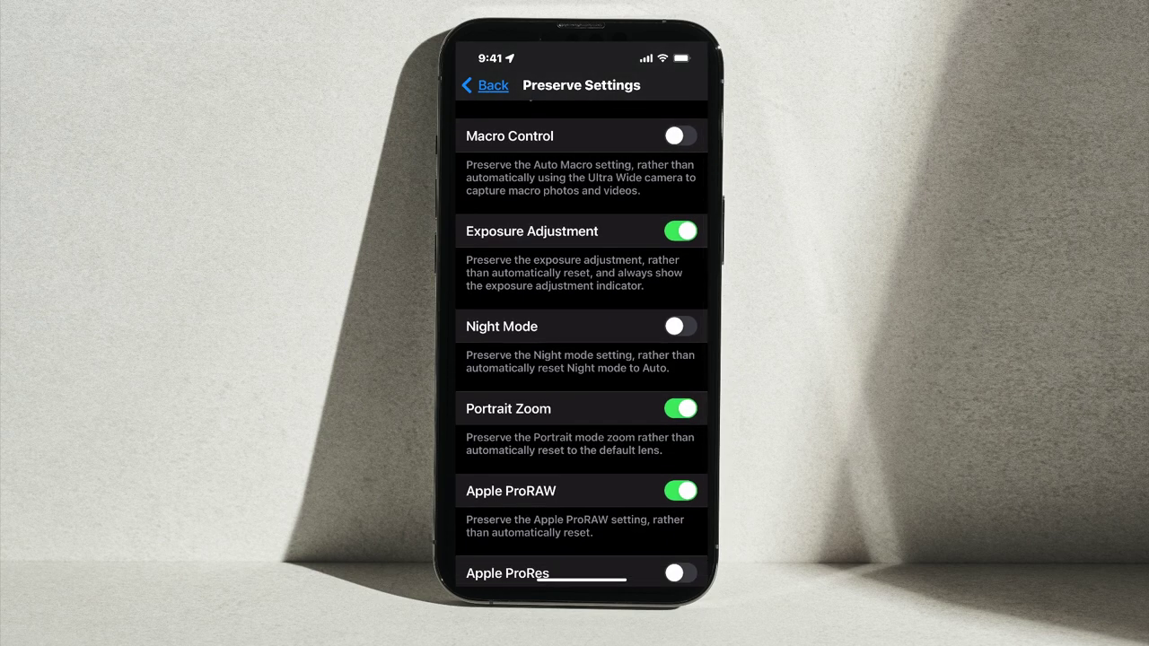
scroll(582, 341, down, 1)
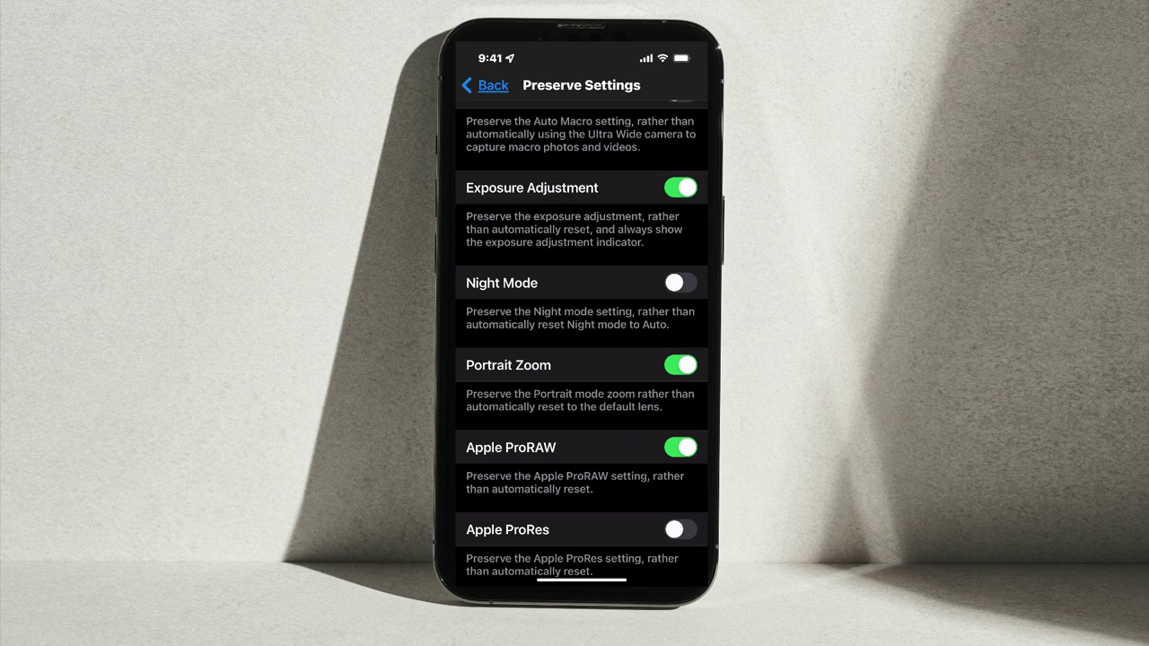
scroll(582, 341, down, 2)
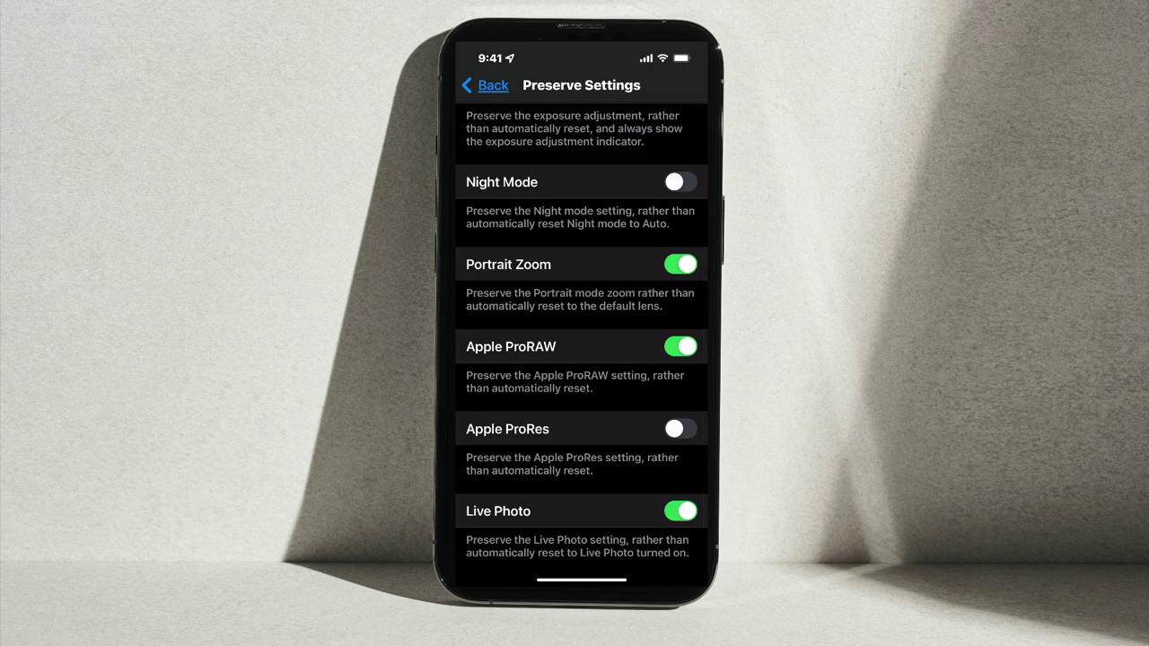
scroll(581, 341, down, 2)
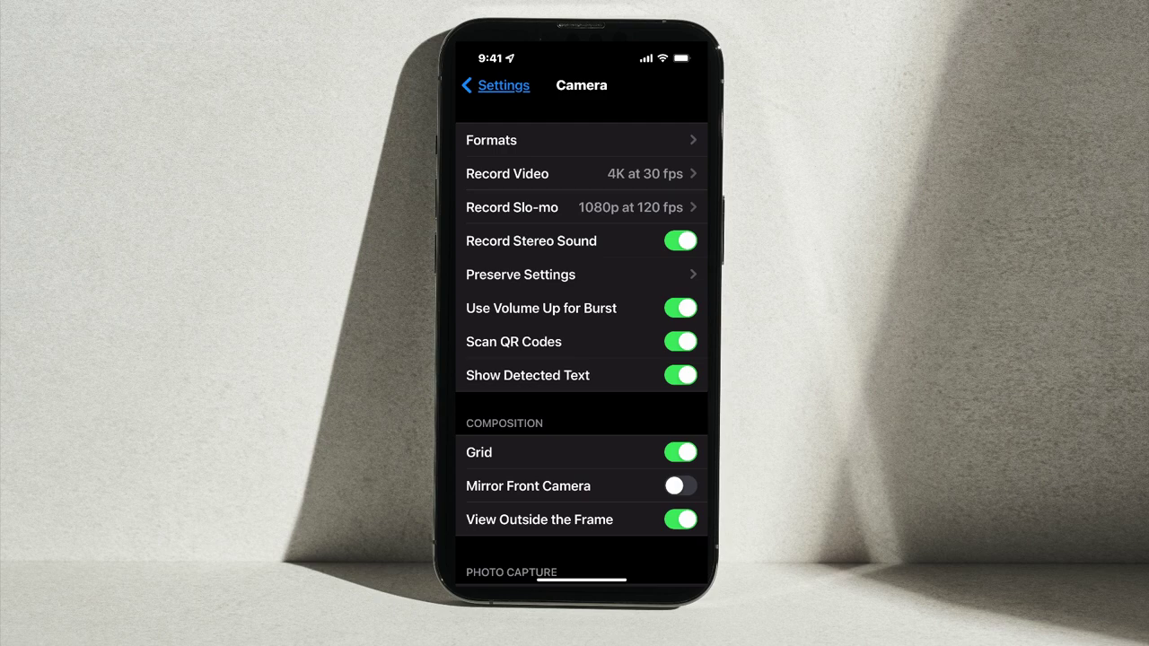
- Scroll Camera settings down to Photo Capture and confirm Macro Control is on
scroll(581, 341, down, 3)
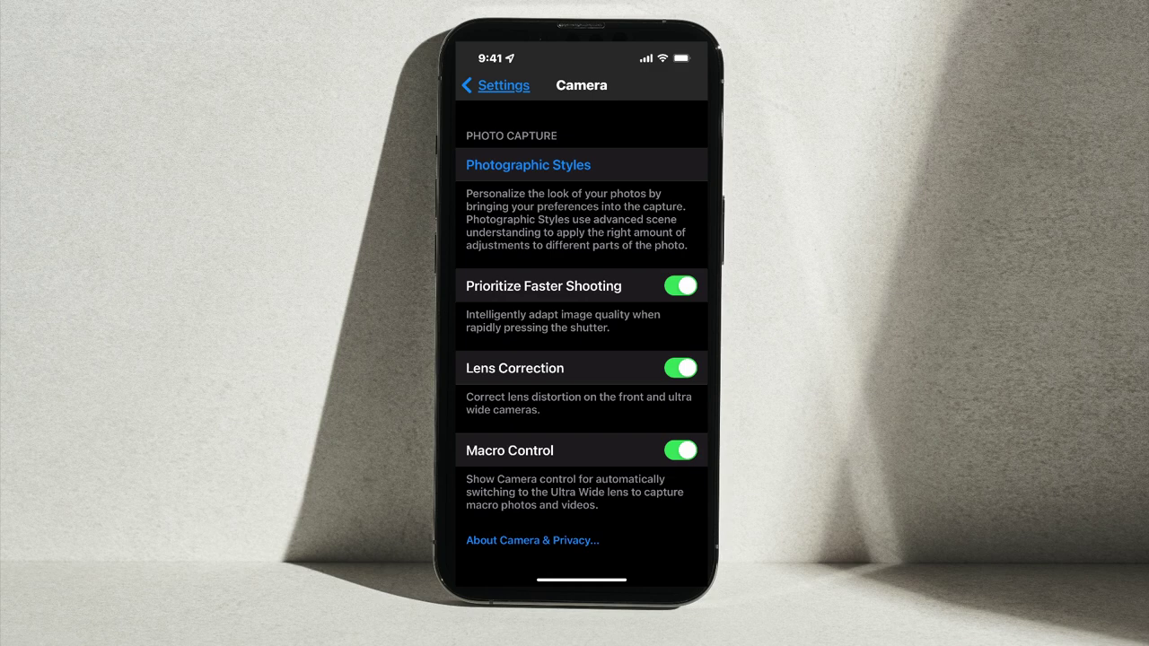
scroll(582, 341, down, 2)
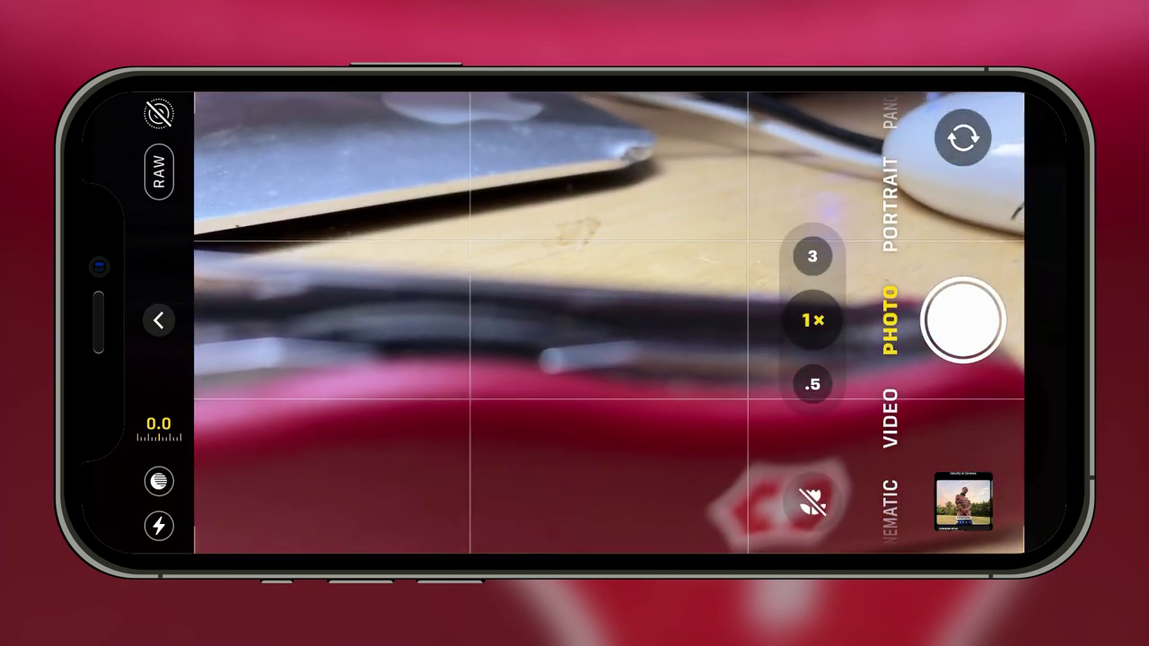
- Switch on macro and focus on the red pocket knife up close
click(655, 451)
click(643, 480)
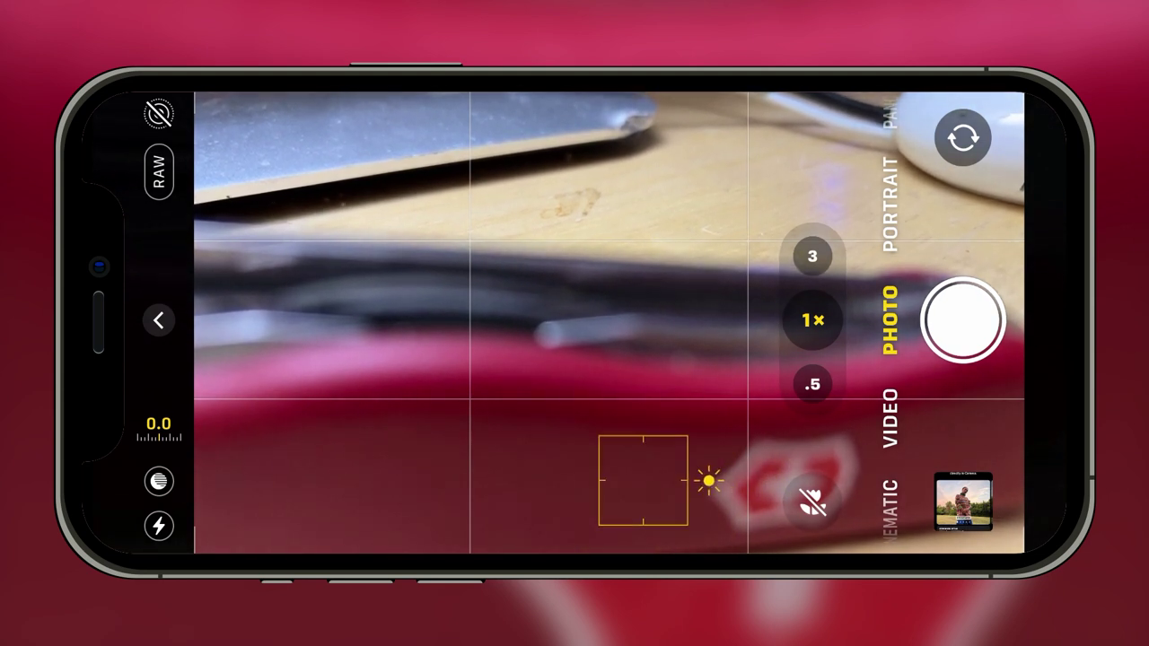
click(740, 465)
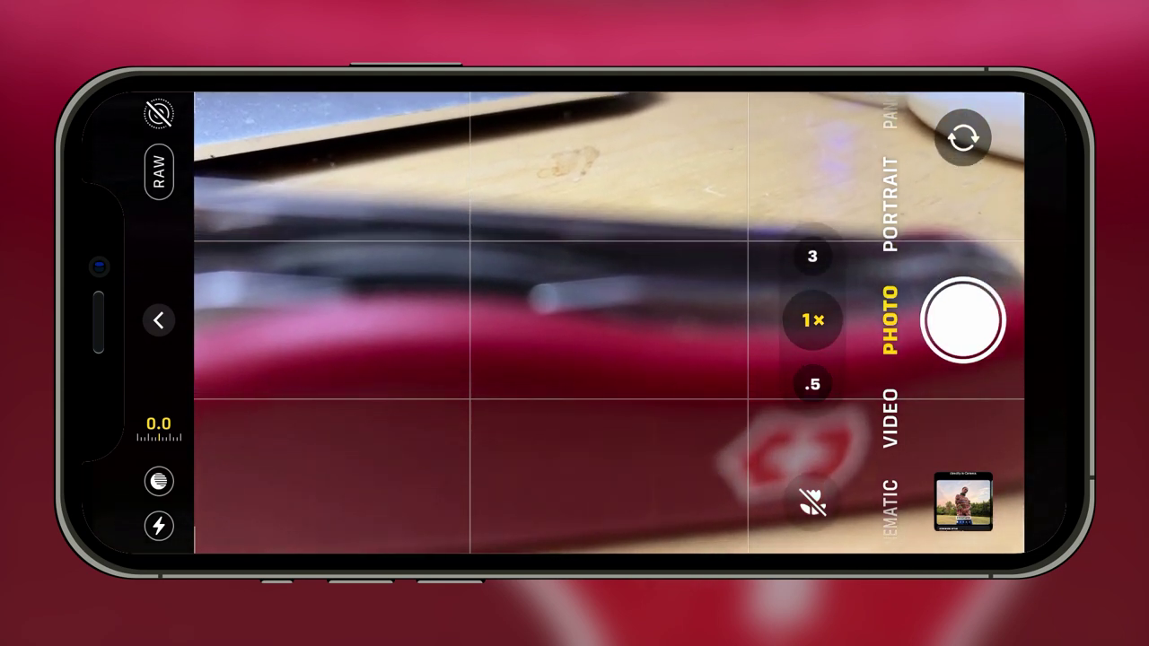
click(813, 503)
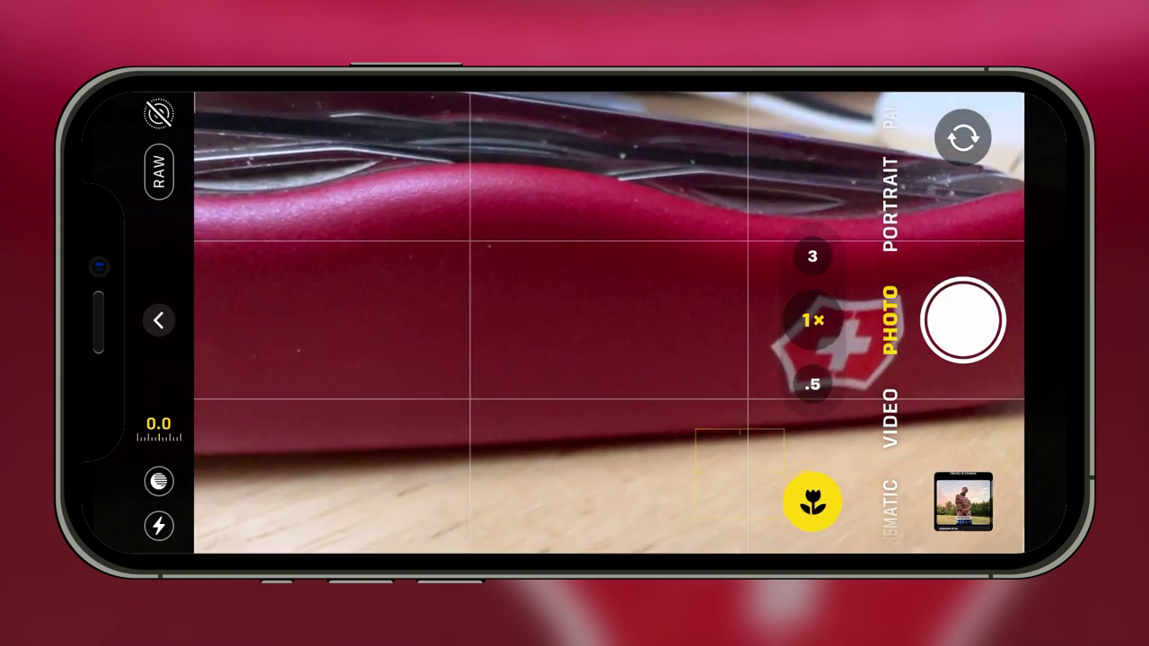
click(733, 392)
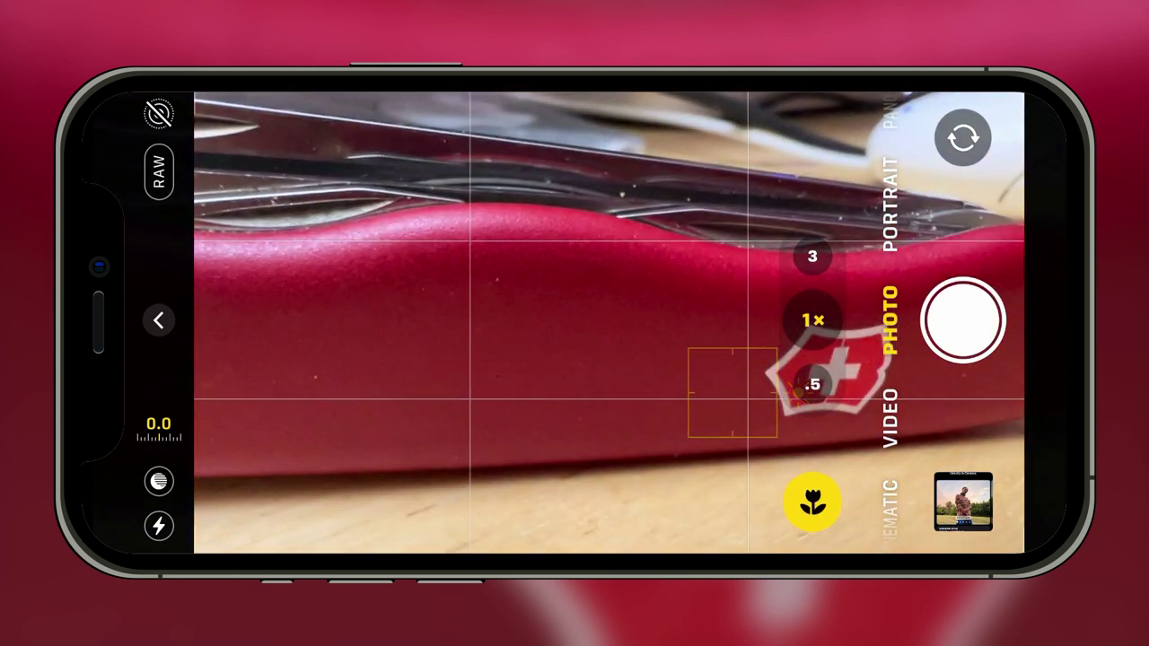
click(633, 206)
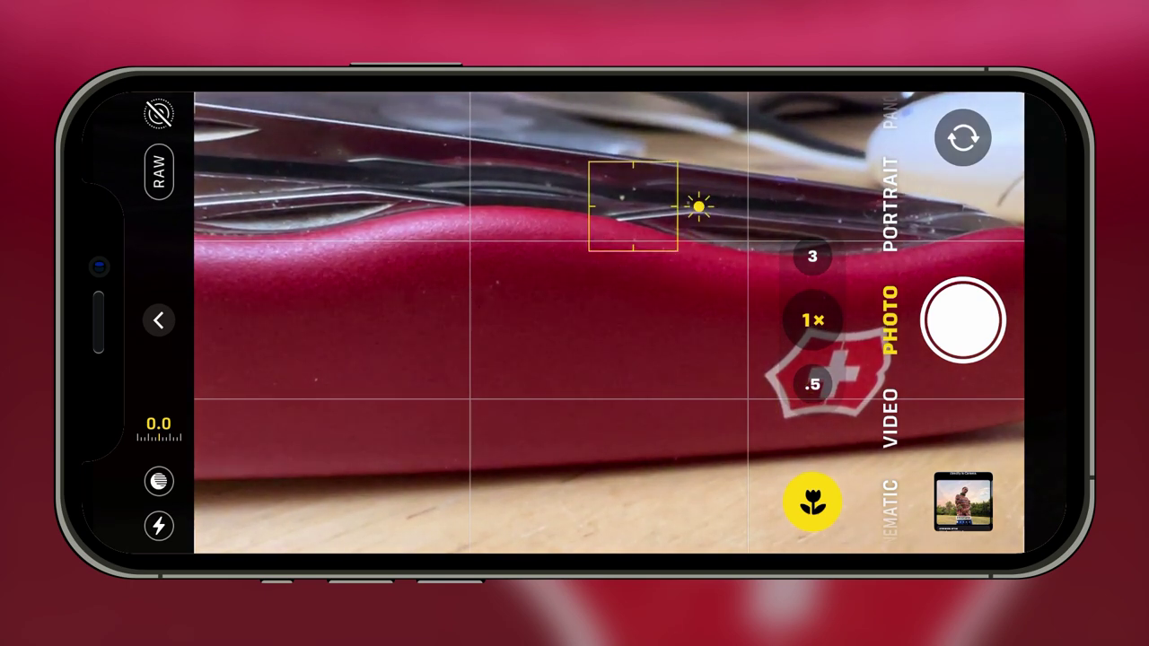
- Try the 0.5× and 1× lenses, then zoom to 3× and focus on the Victorinox logo
click(812, 384)
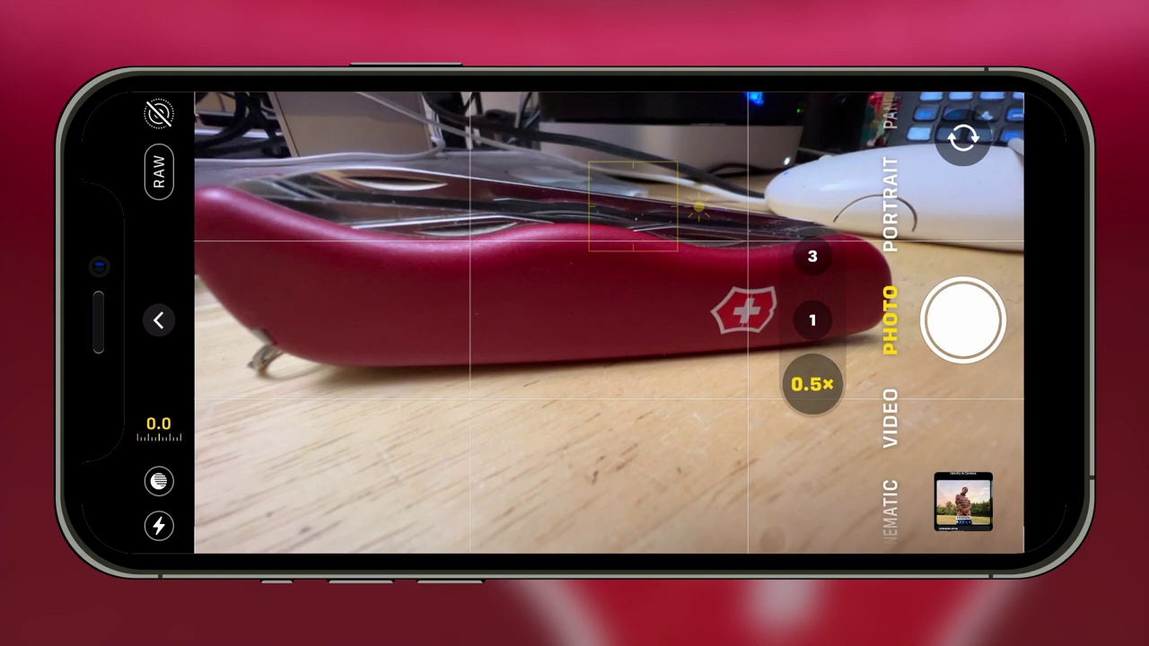
click(639, 303)
click(813, 319)
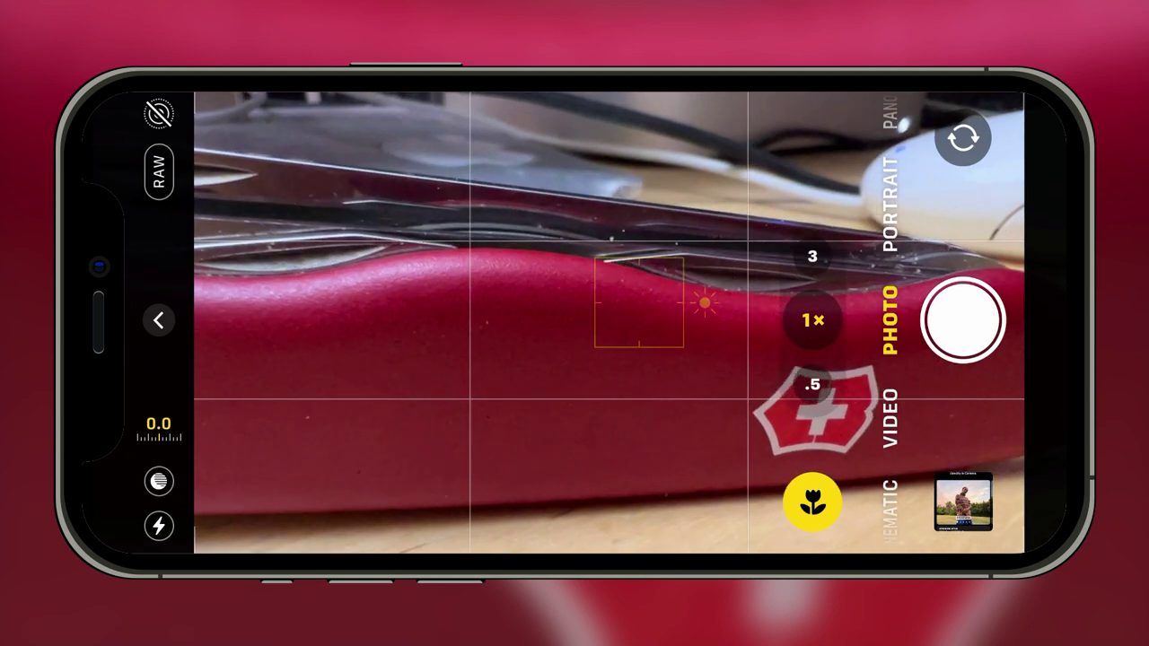
click(701, 419)
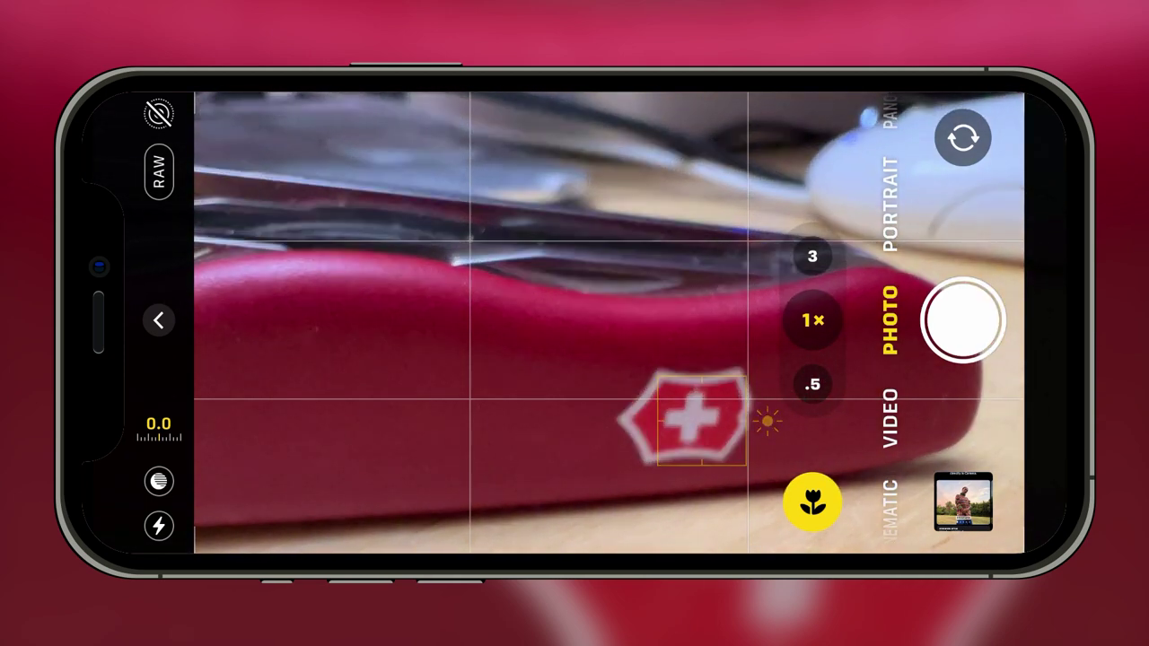
click(812, 256)
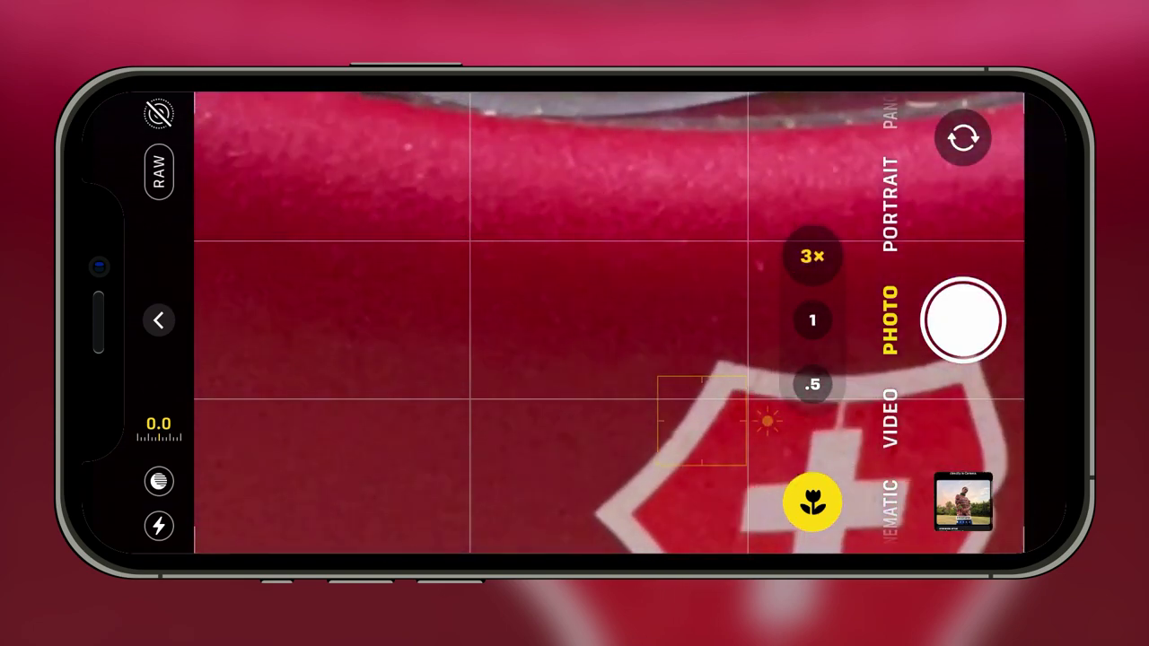
click(654, 458)
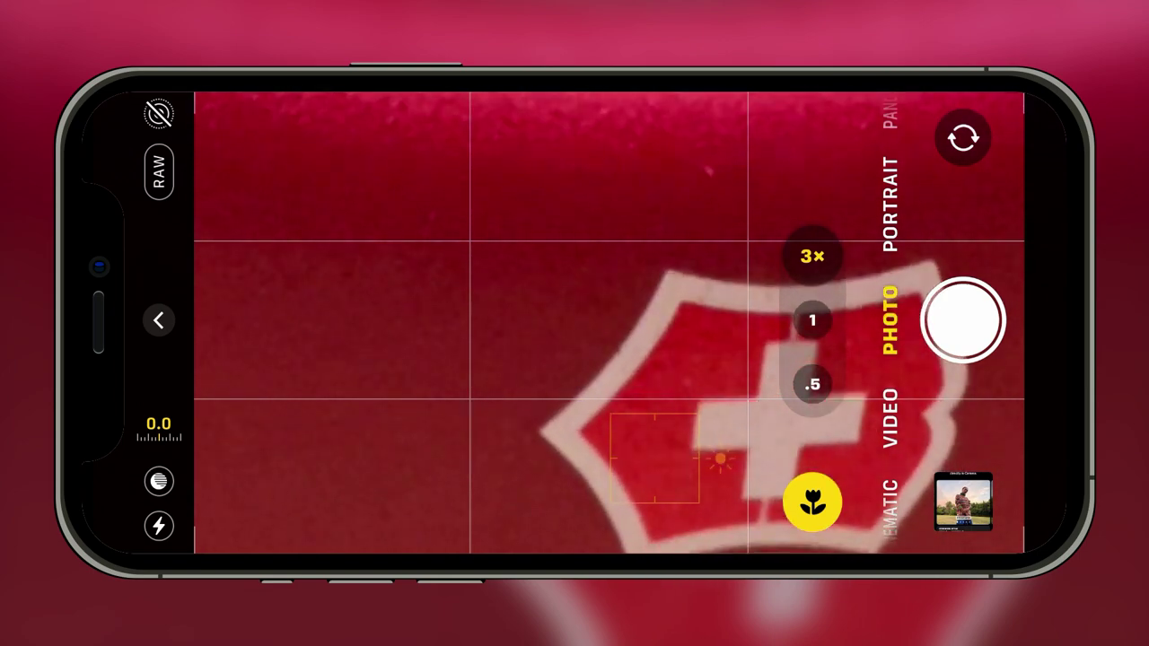
click(560, 298)
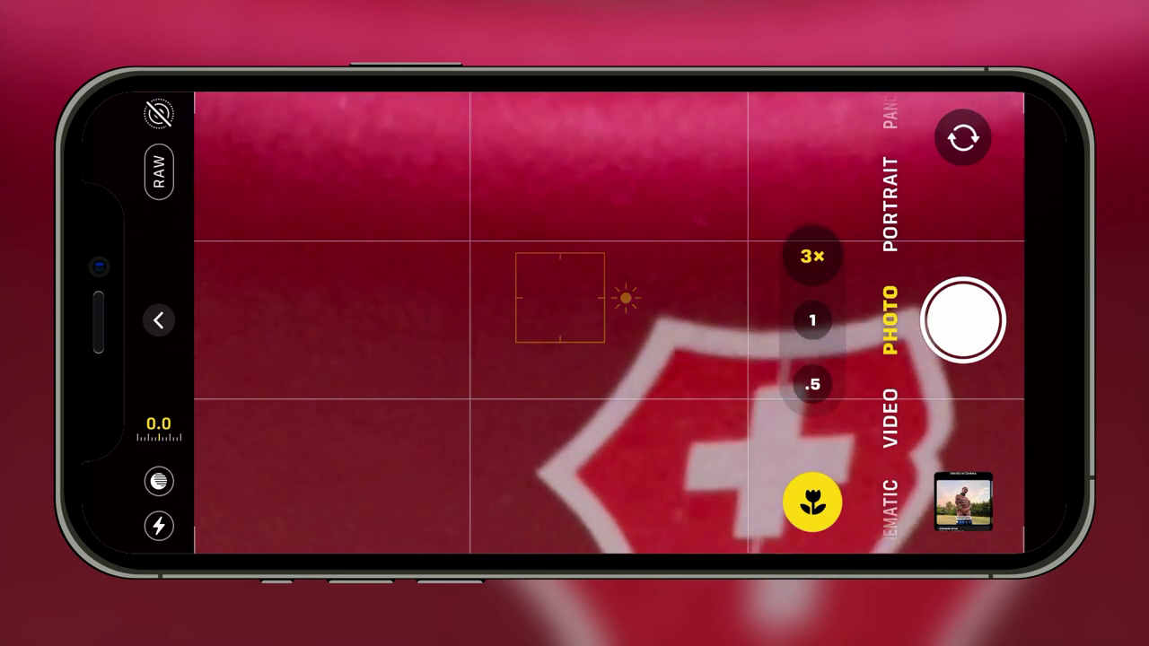
- Shoot several 3× macro photos of the Swiss cross logo, refocusing on the white cross
click(963, 320)
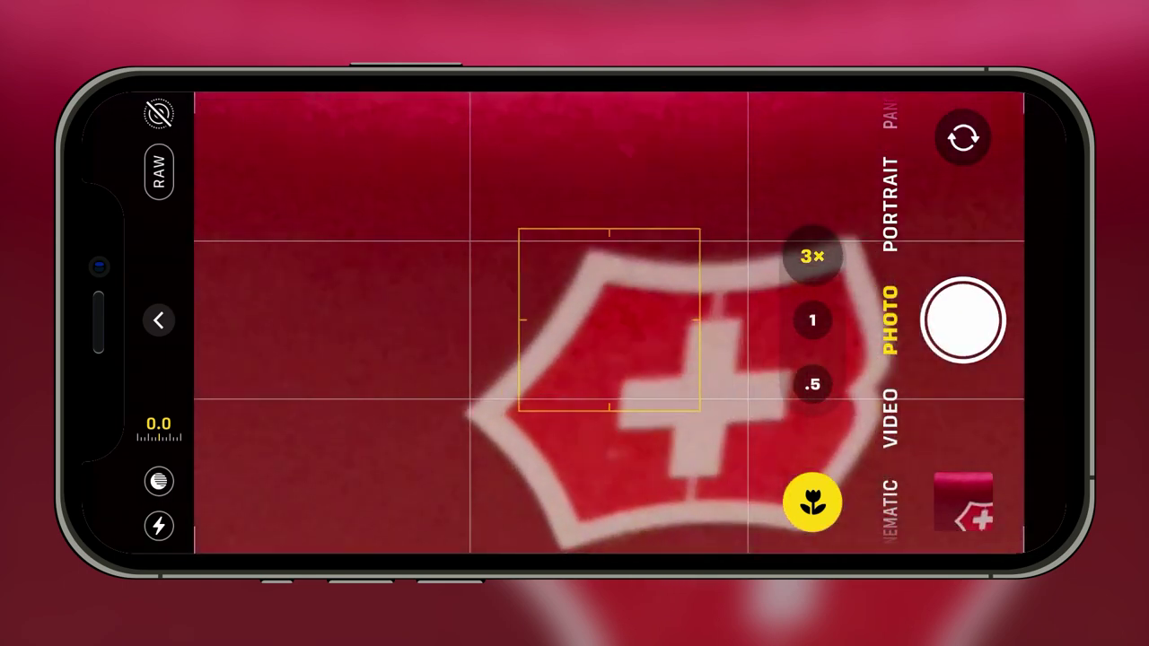
click(645, 433)
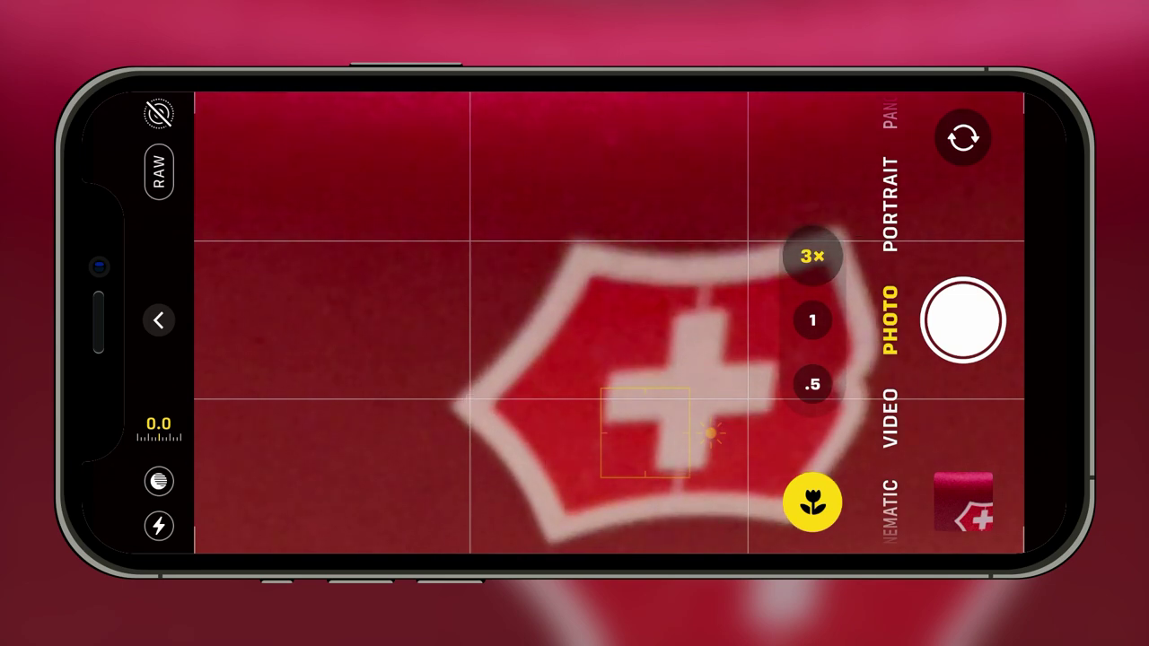
click(672, 460)
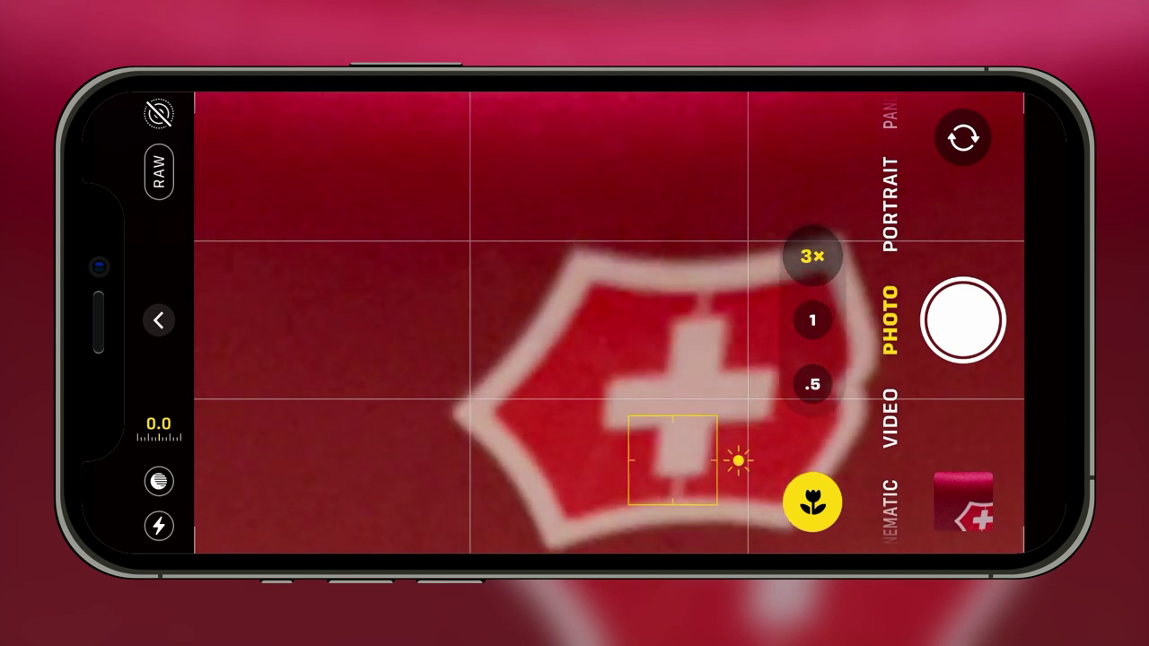
click(962, 319)
click(609, 319)
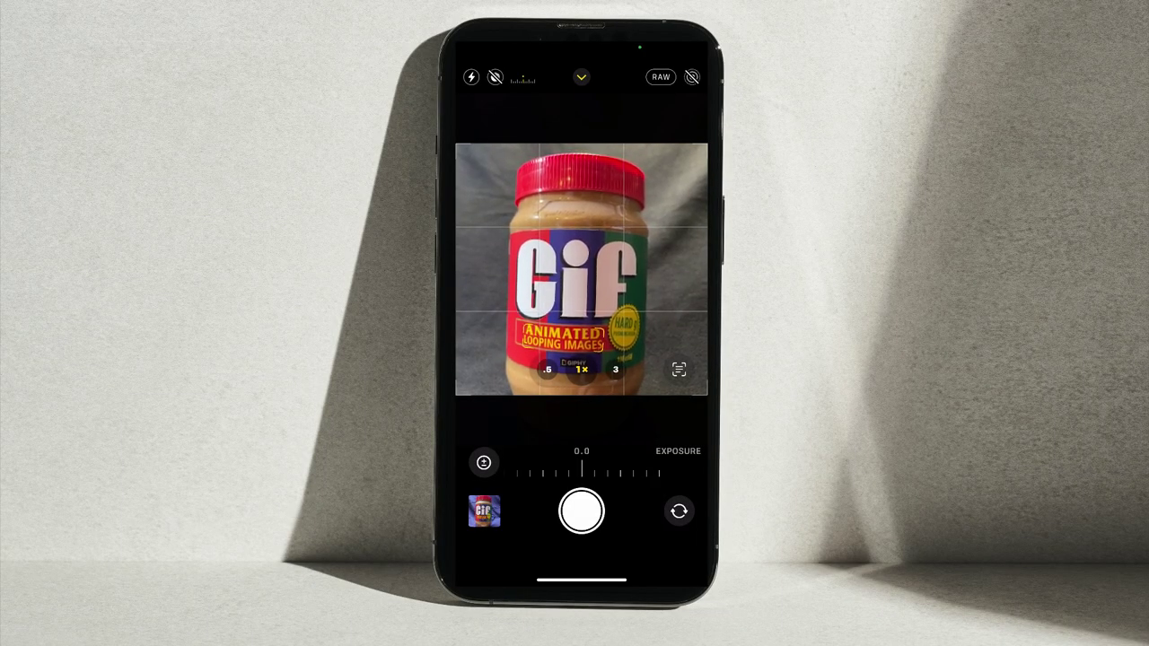
click(660, 77)
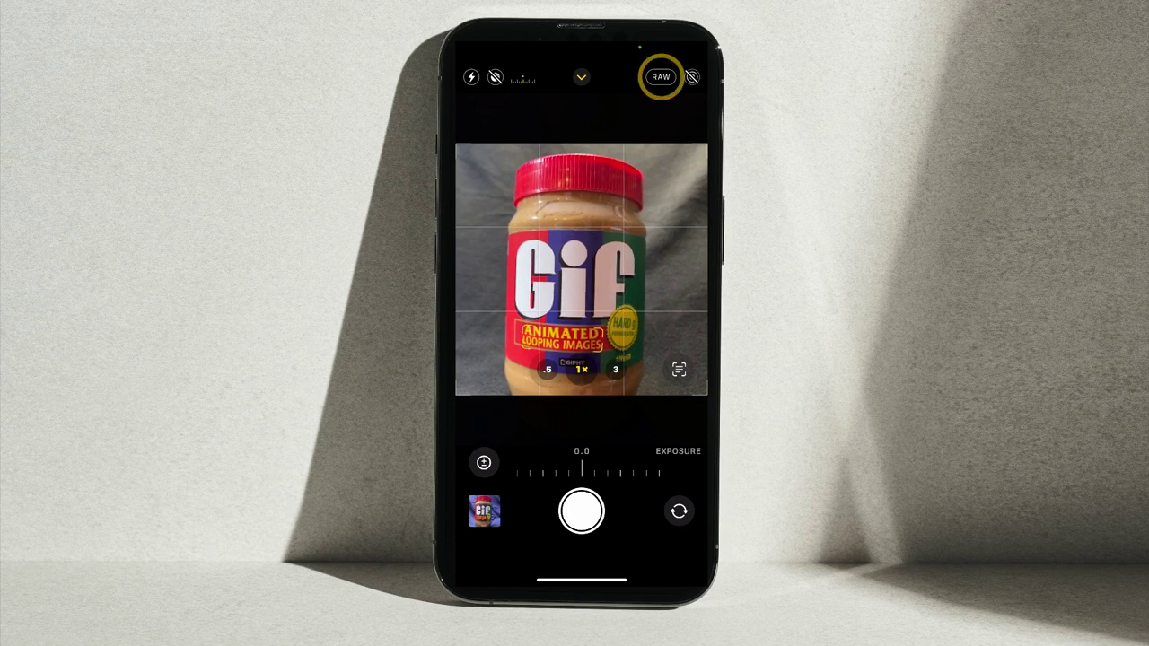
click(661, 77)
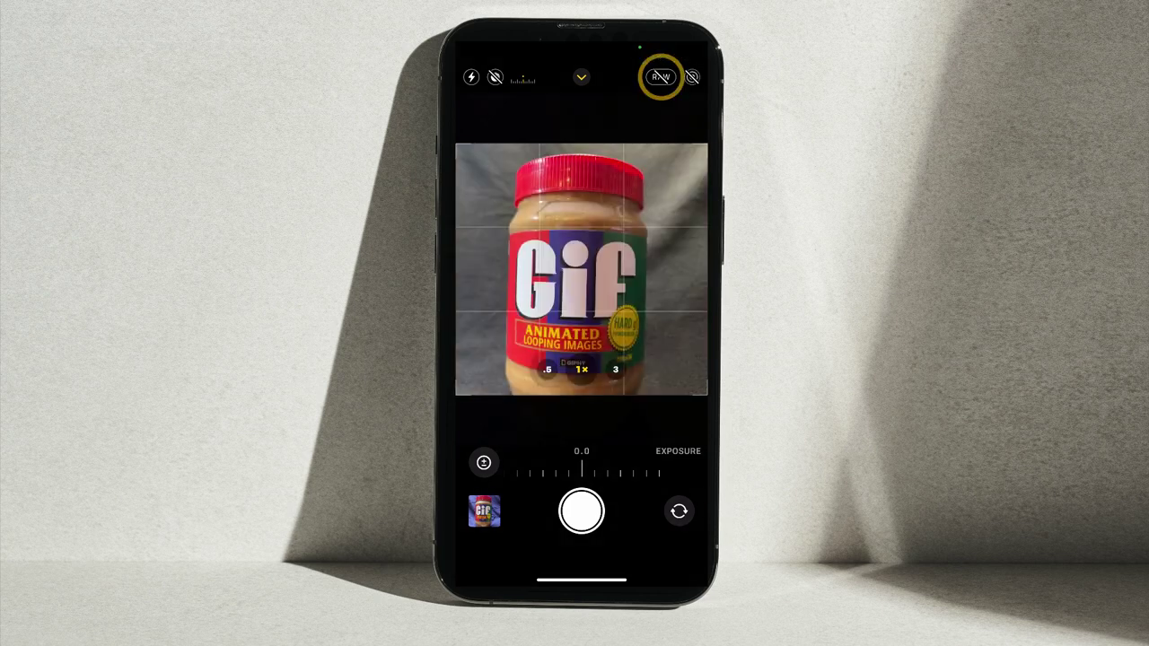
click(661, 77)
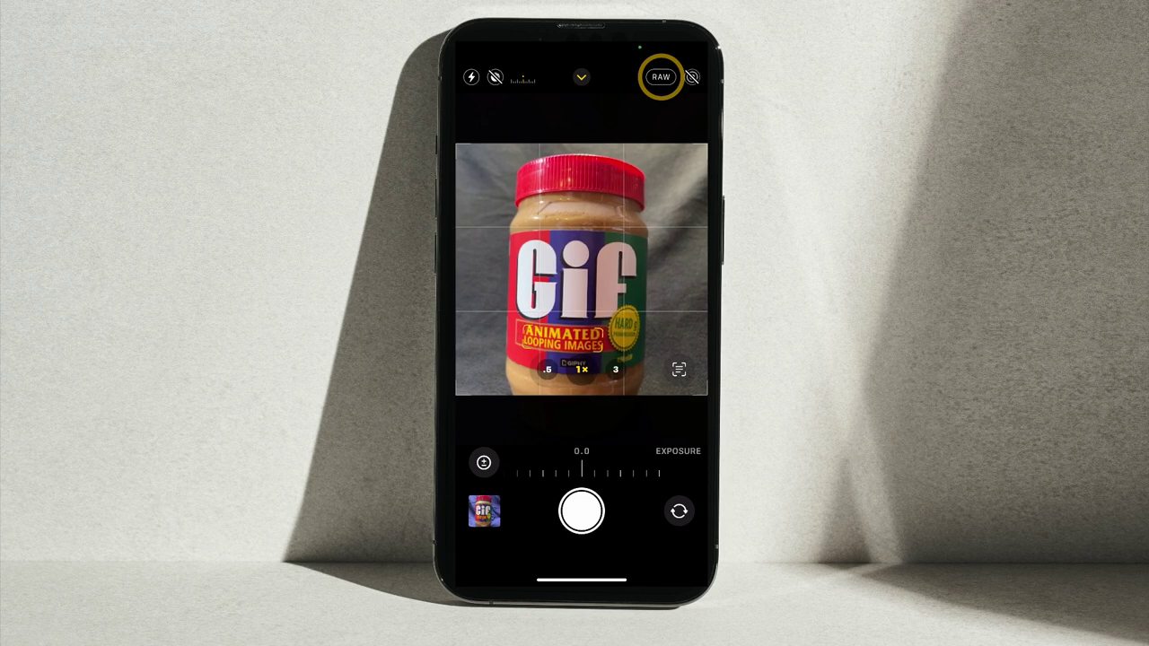
click(660, 78)
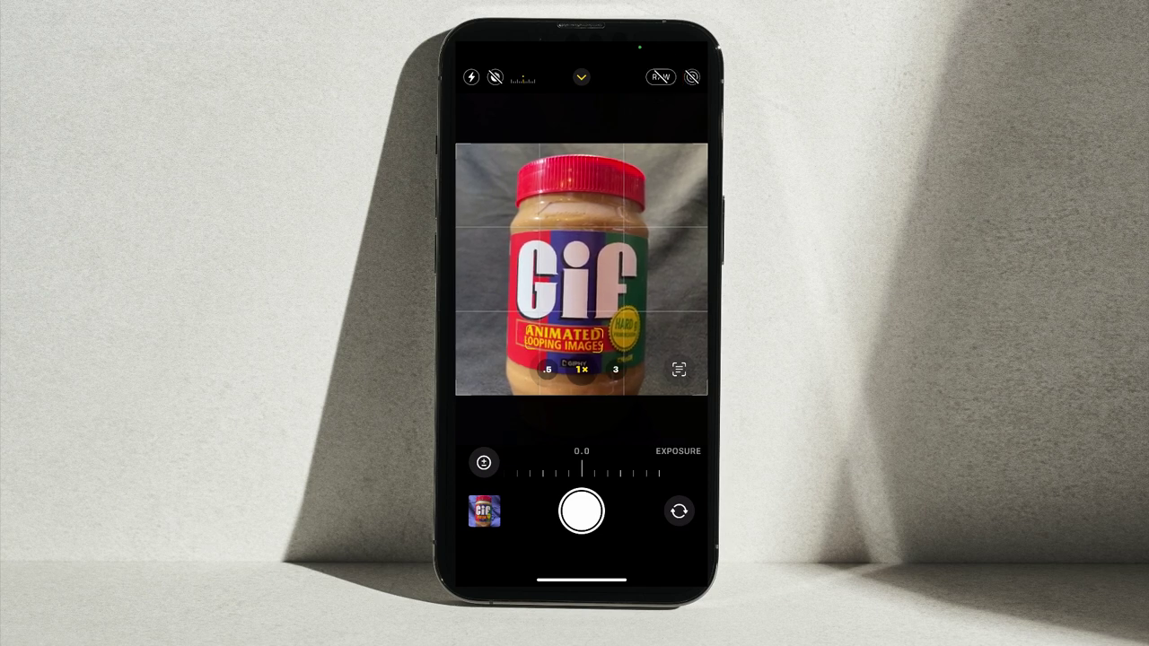
click(661, 77)
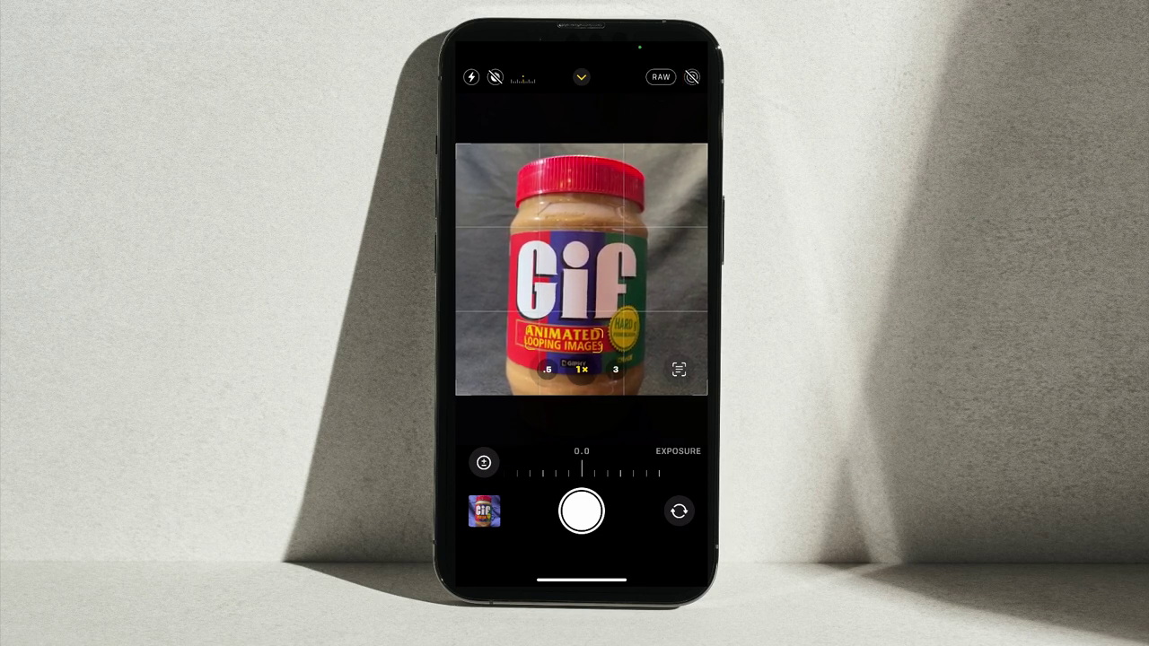
click(693, 77)
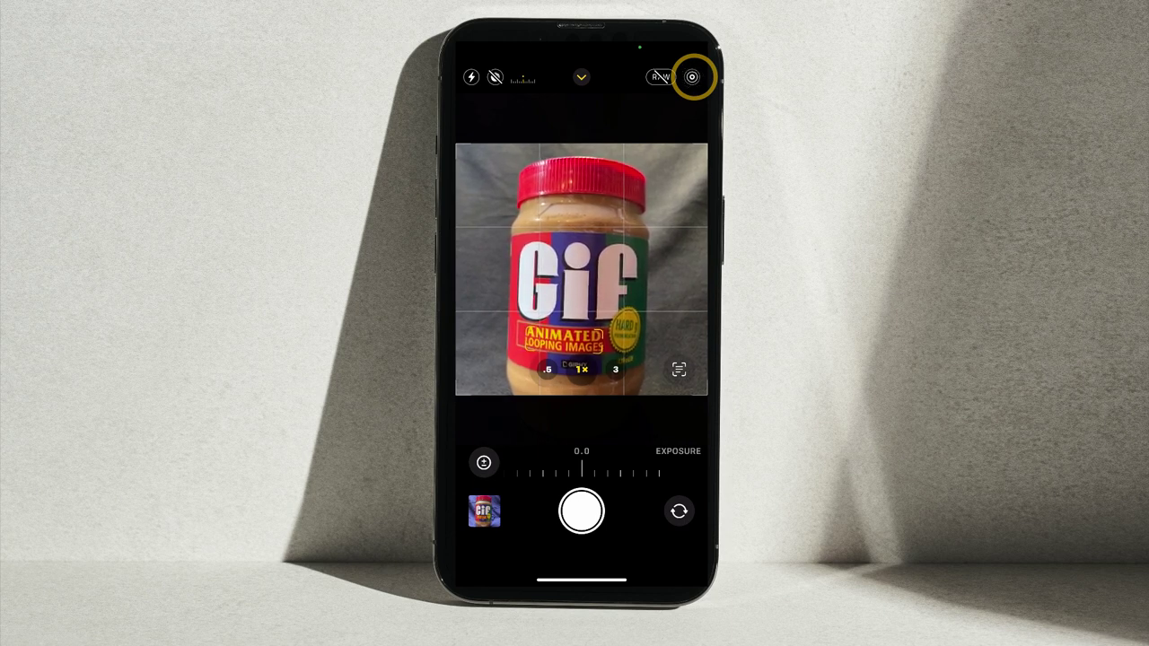
click(692, 77)
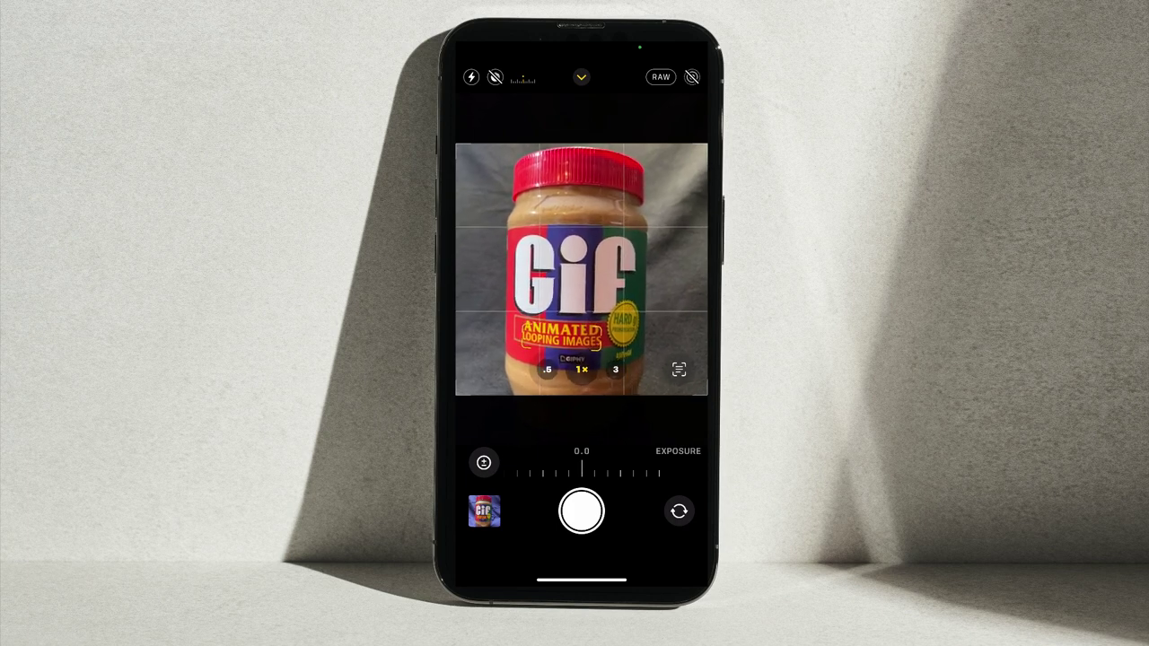
click(528, 81)
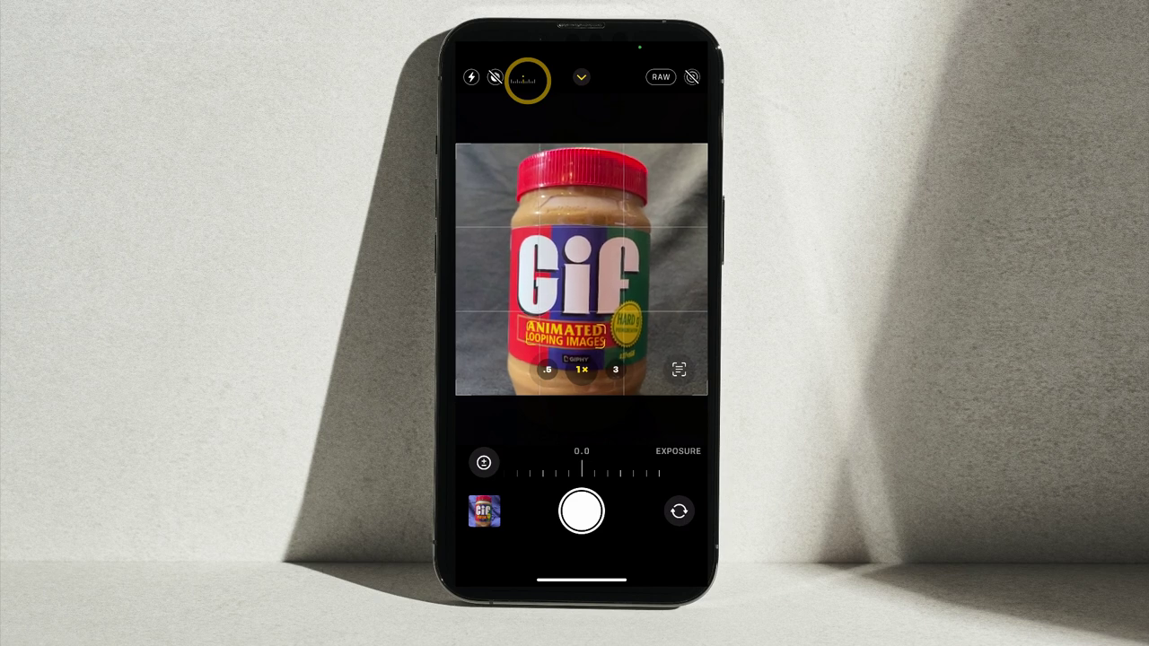
- Set exposure to -0.7, shoot the Gif jar and review the thumbnail
click(528, 81)
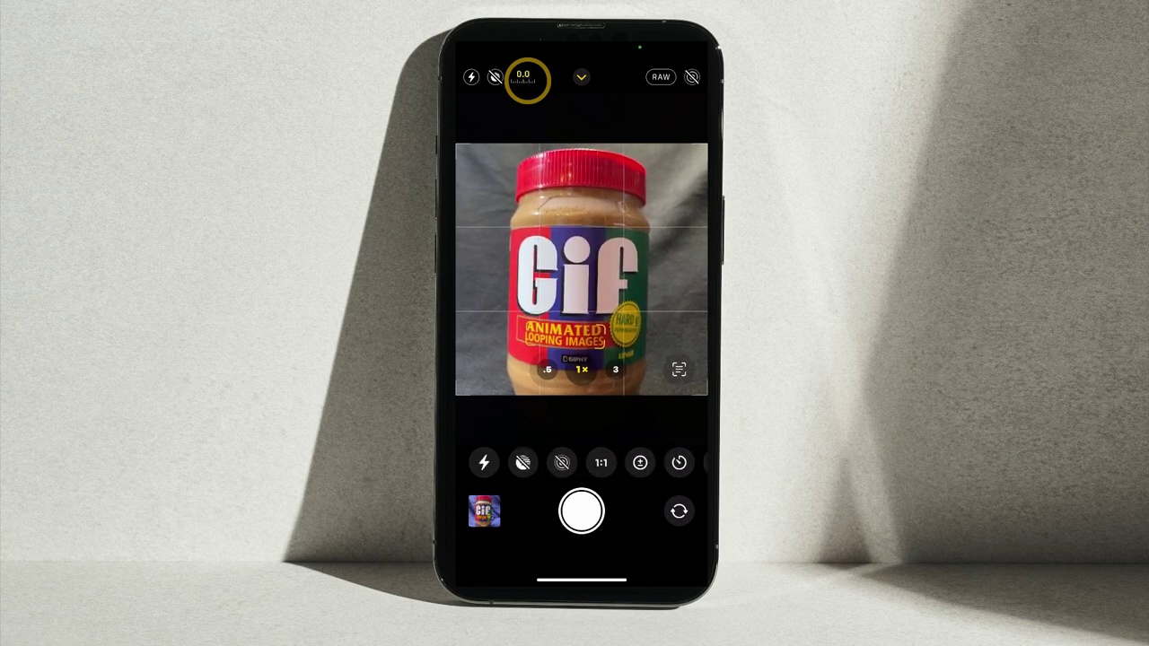
click(528, 81)
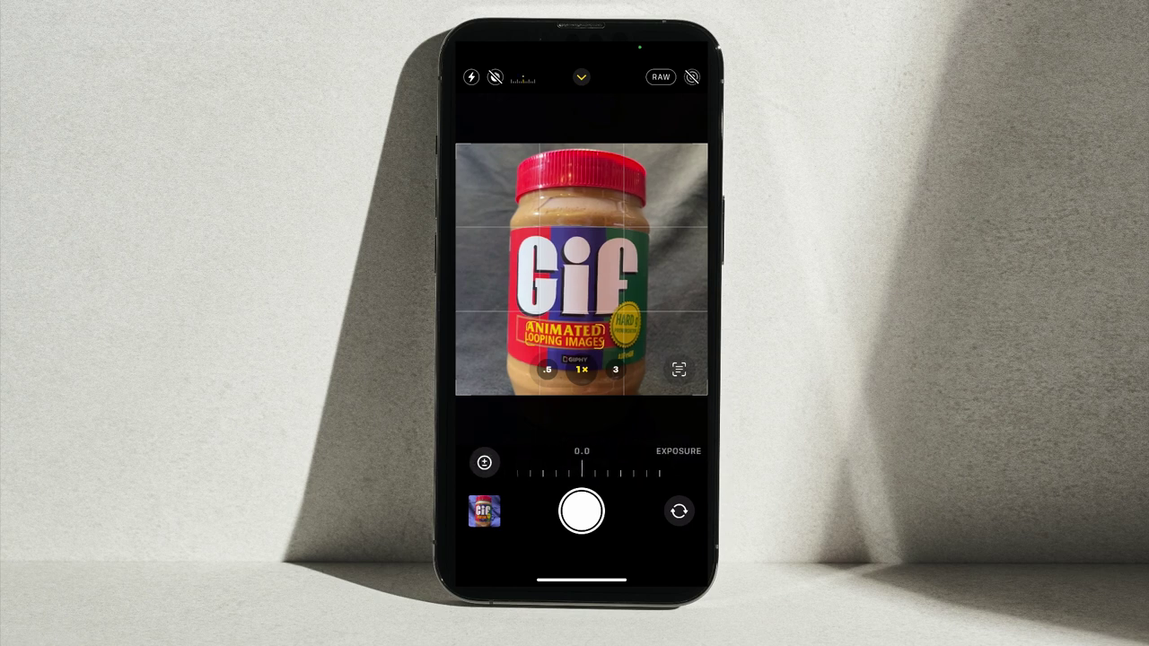
mouse_move(582, 472)
mouse_down()
mouse_move(636, 472)
mouse_move(602, 471)
mouse_up()
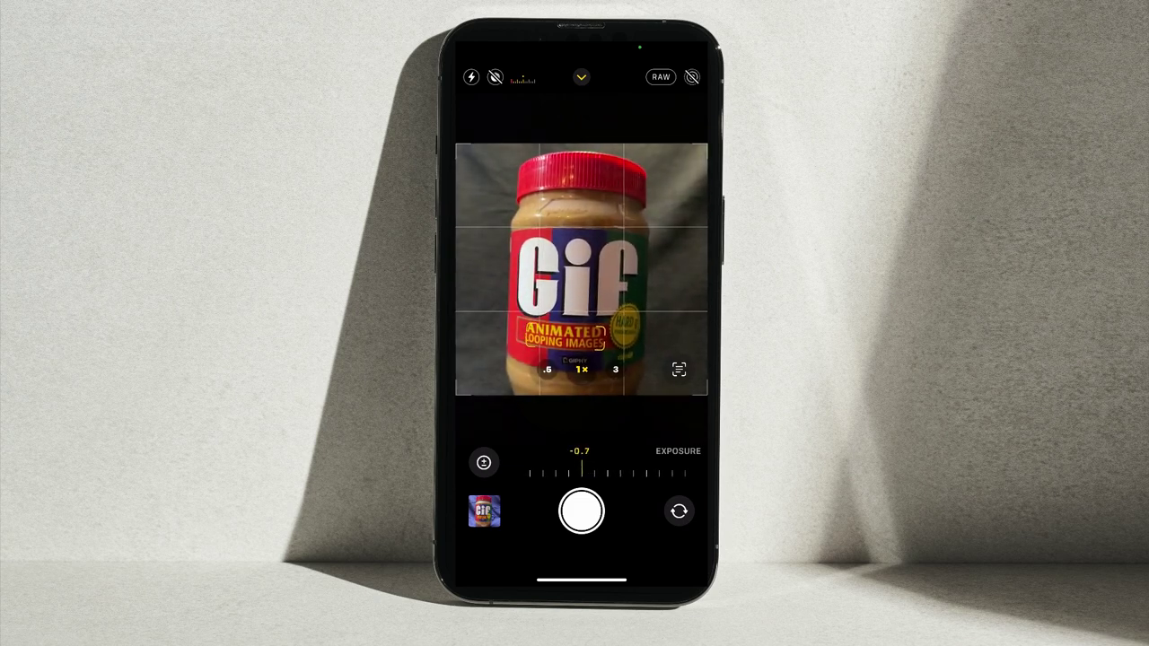
click(581, 511)
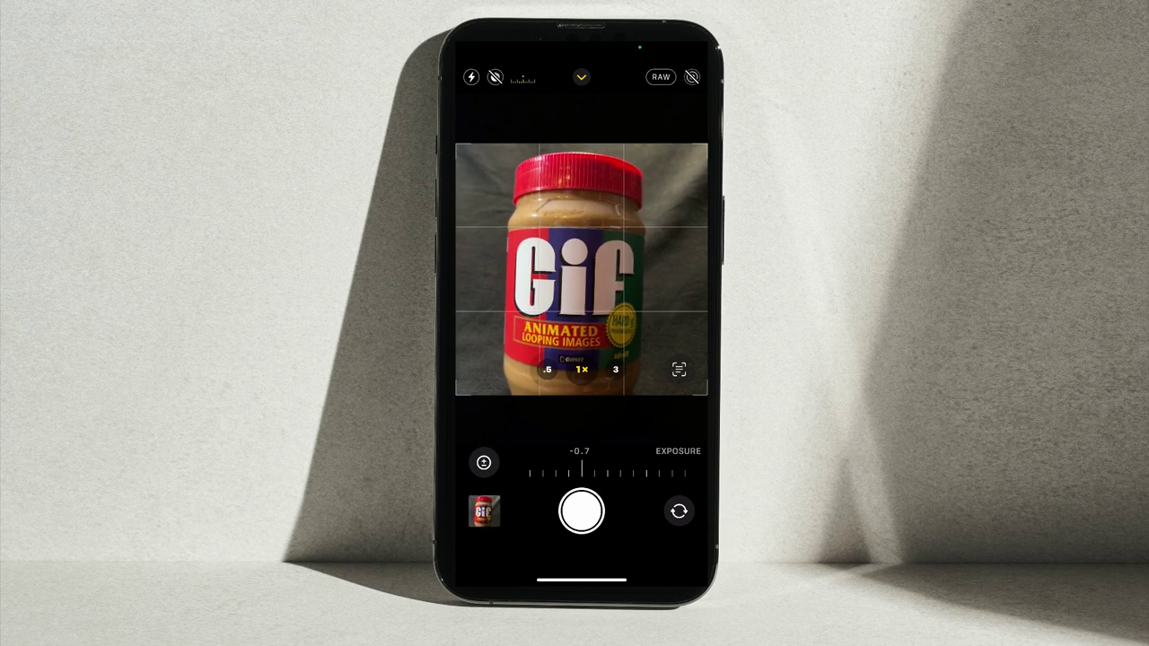
click(484, 511)
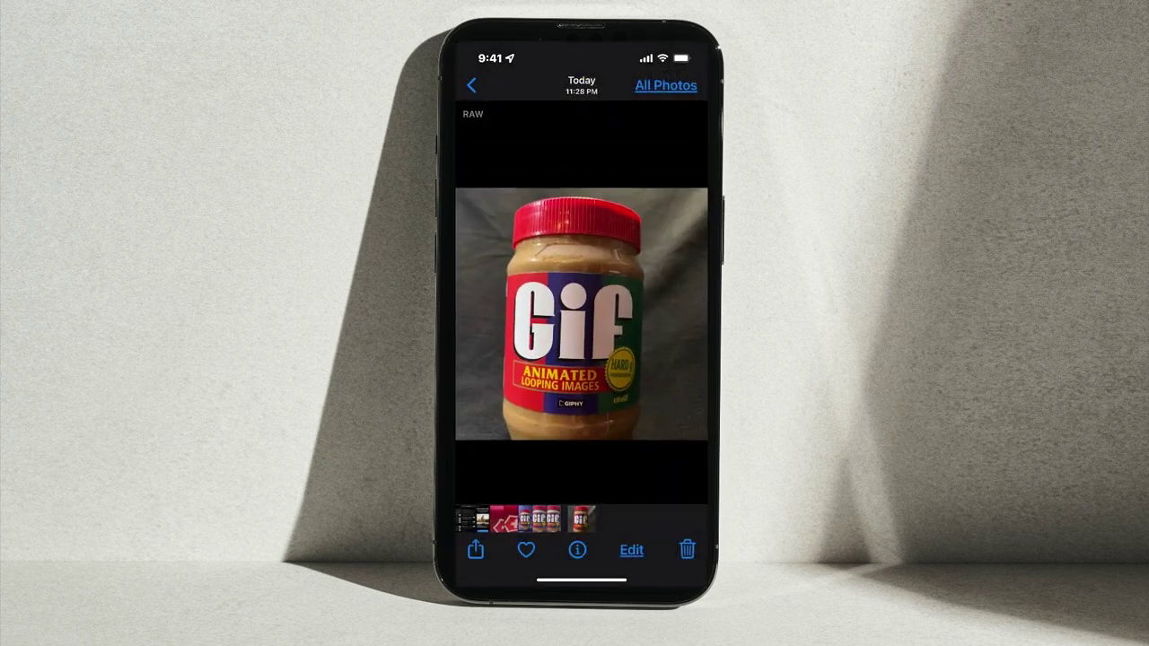
- Set Night mode to its 1-second maximum and shoot the jar again
click(471, 85)
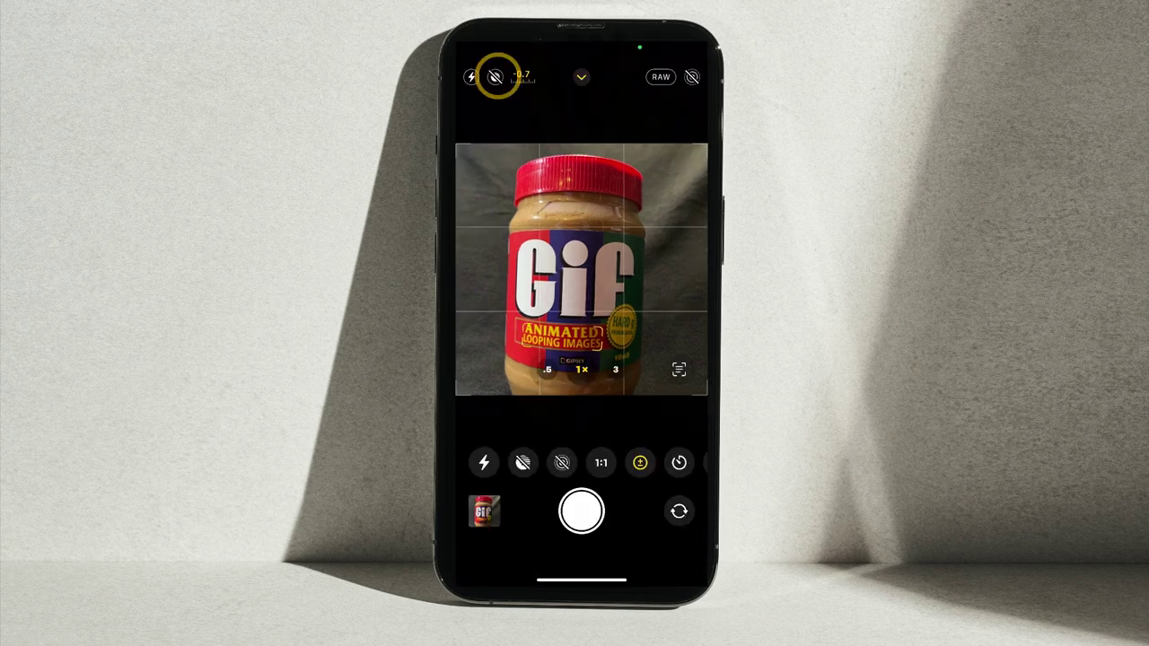
click(496, 77)
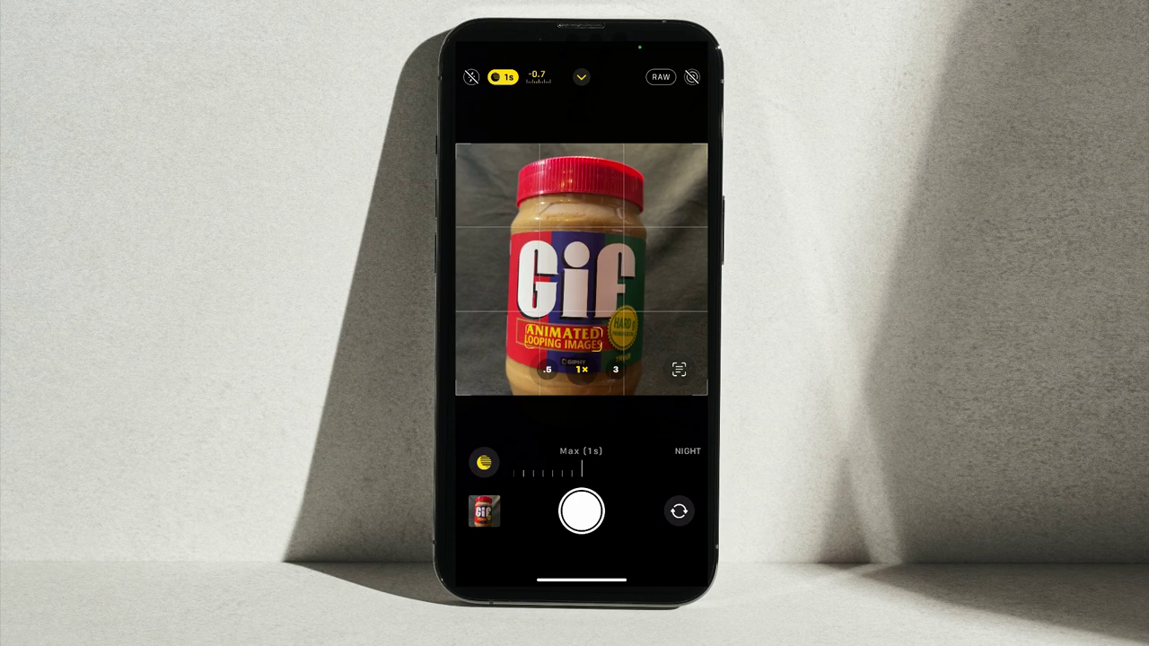
click(581, 512)
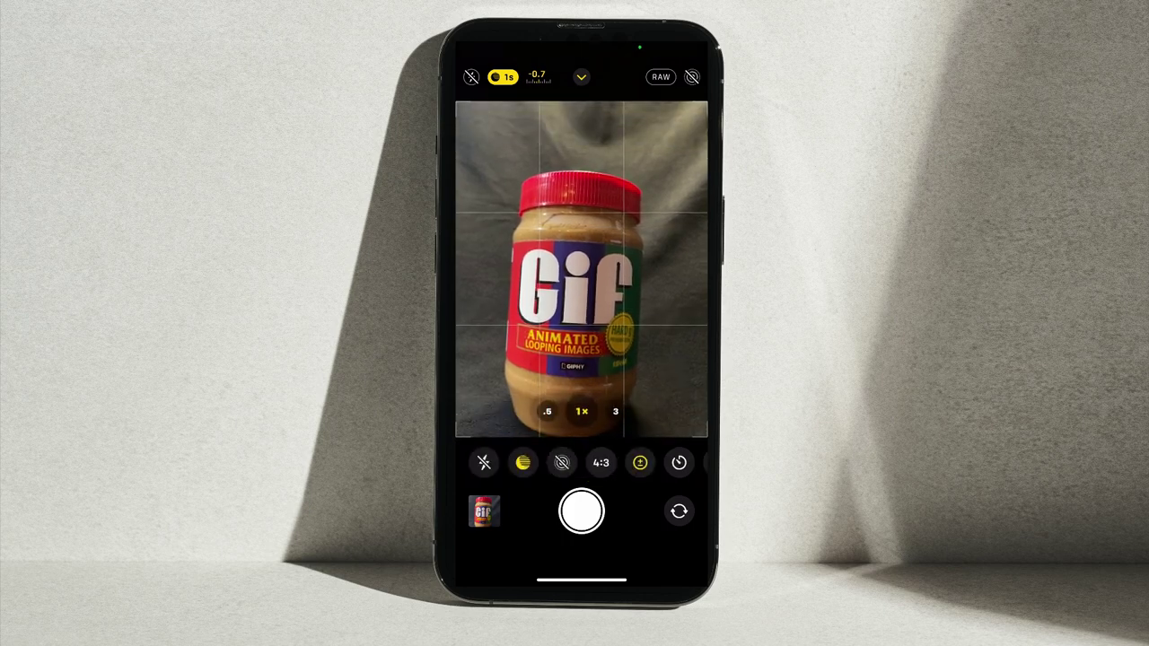
- Take a 3× night shot of the jar label, then switch to Square aspect at 1×
click(615, 411)
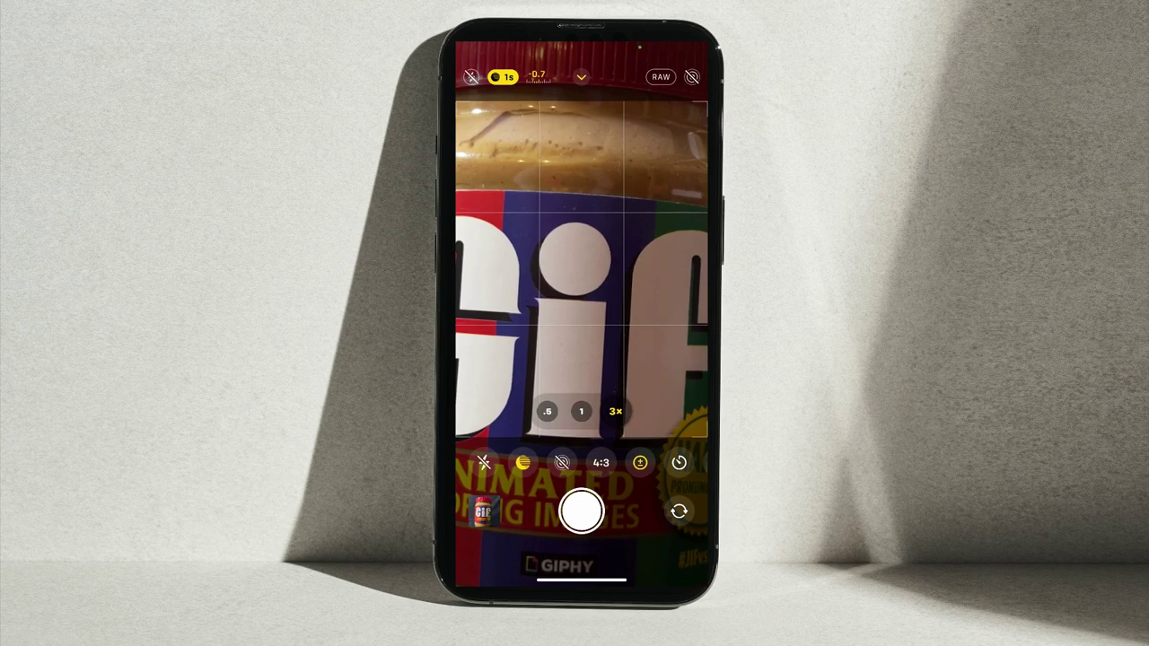
click(581, 512)
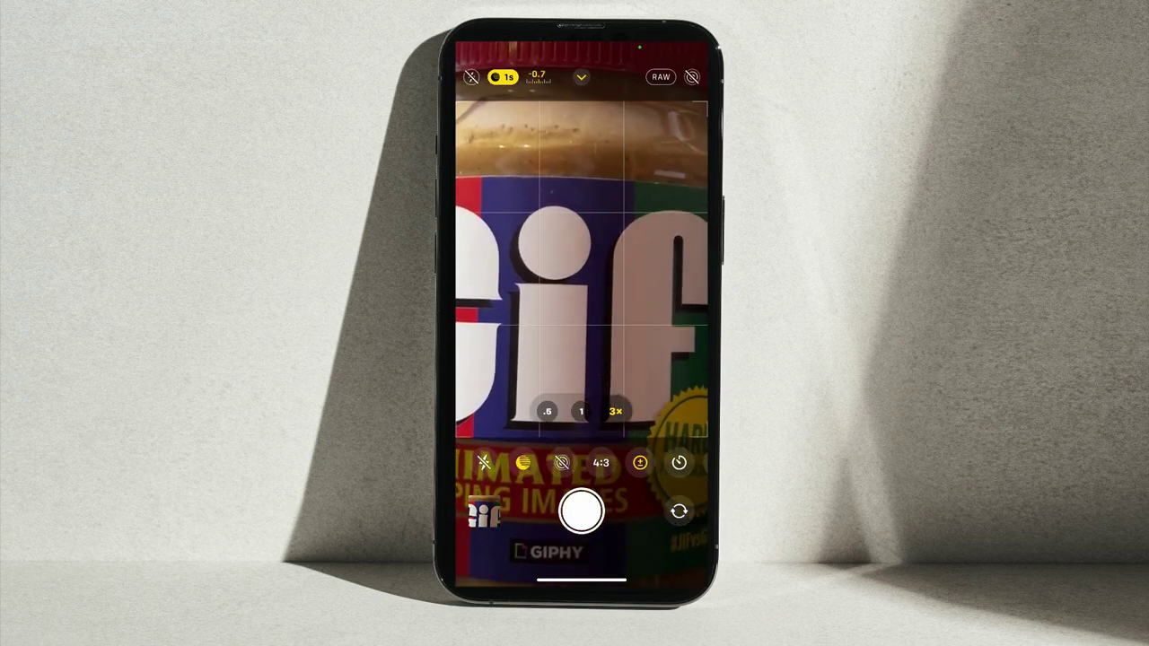
click(601, 462)
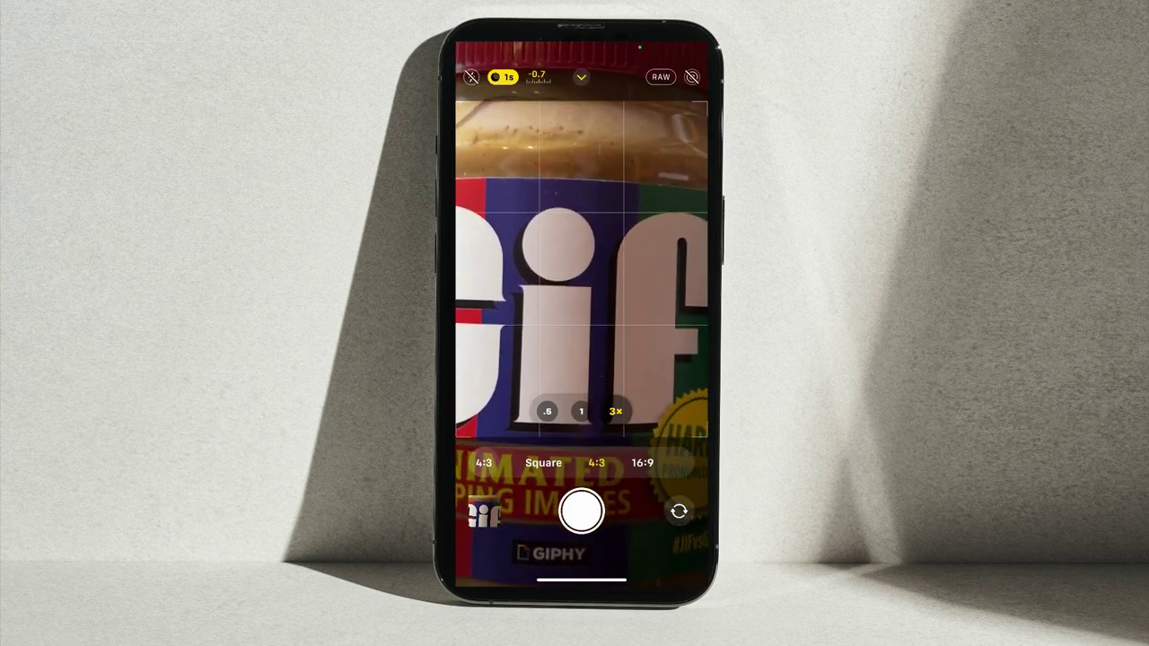
click(543, 463)
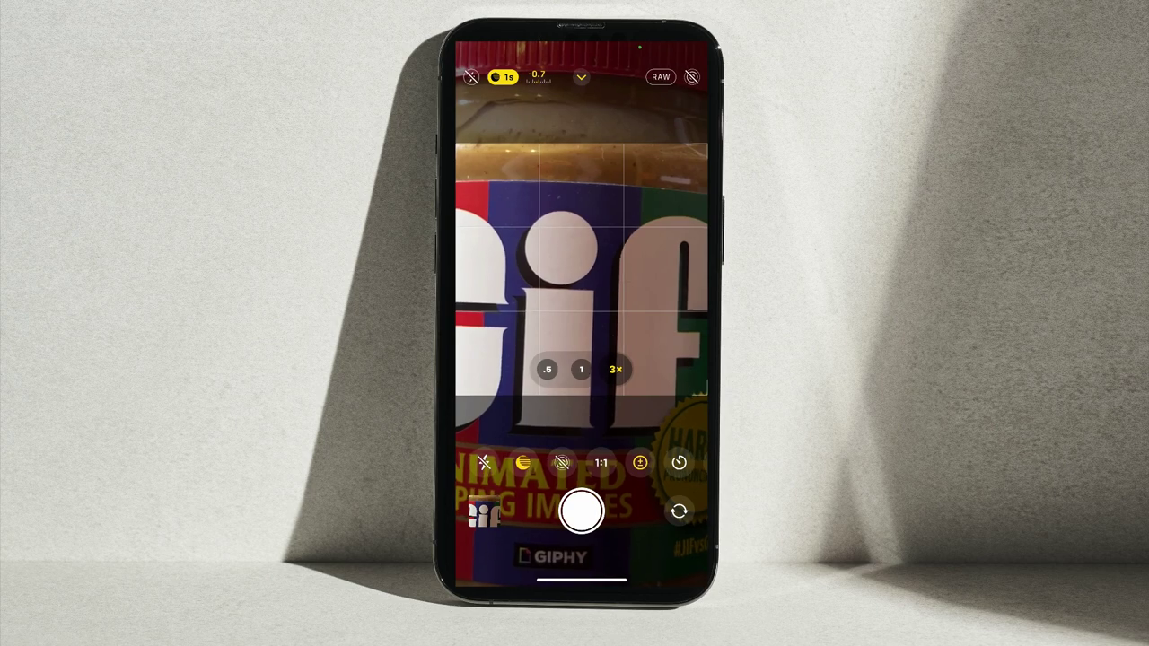
click(580, 369)
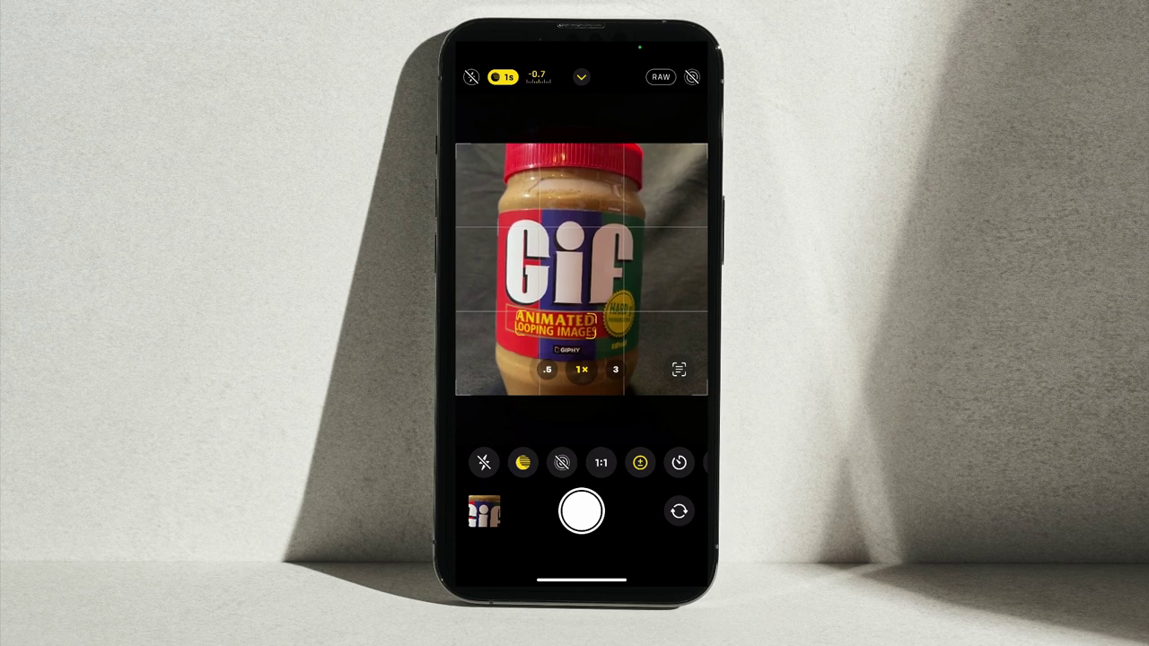
click(679, 369)
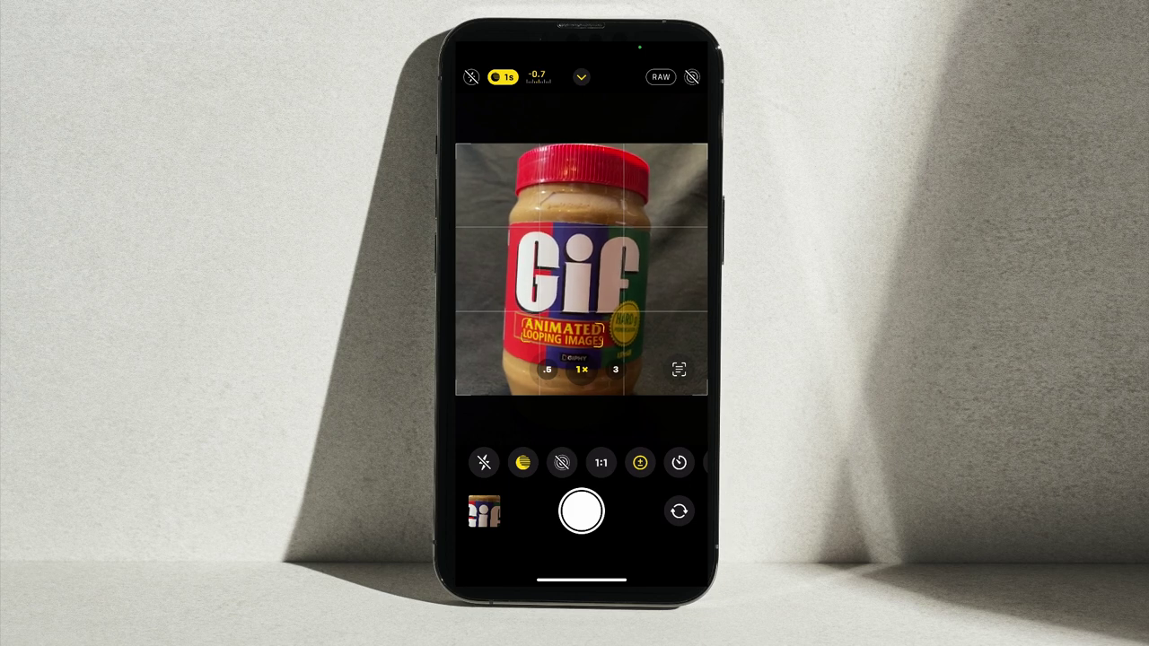
click(582, 76)
click(581, 76)
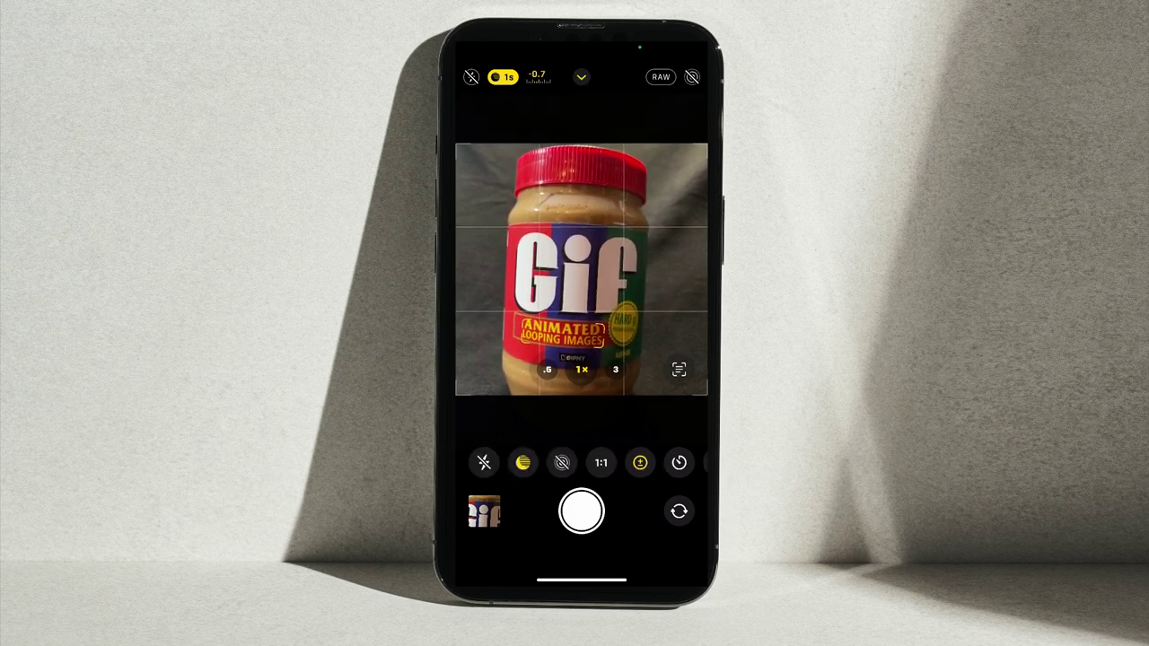
- Set a 3-second self-timer and take a timed photo of the Gif jar
click(678, 462)
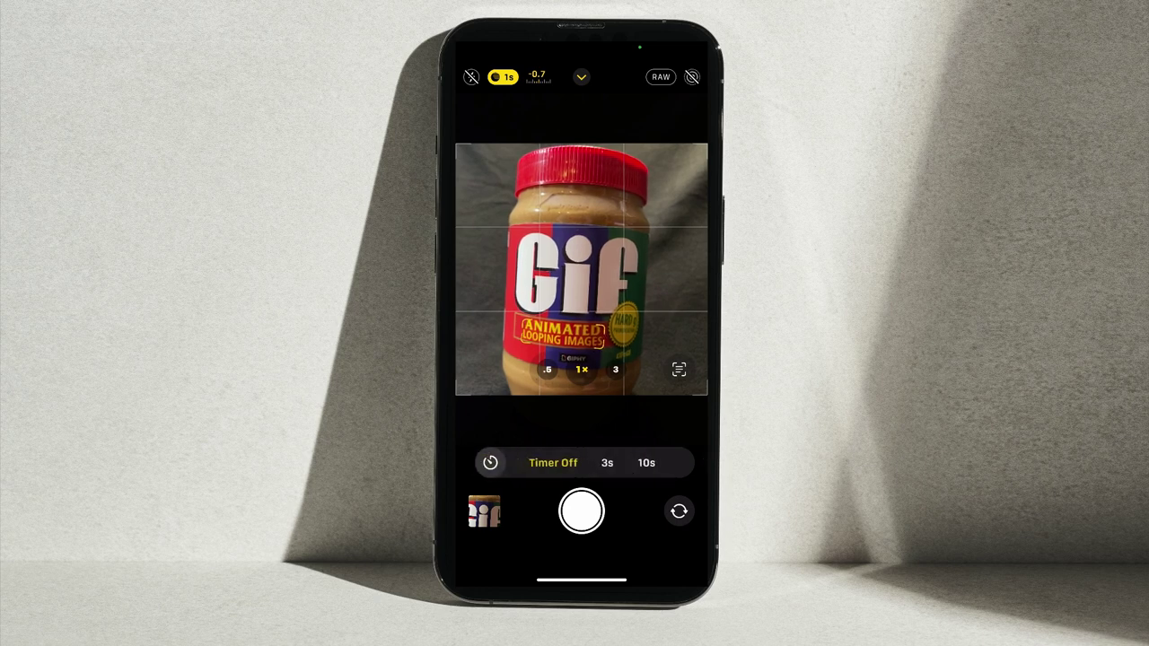
click(604, 463)
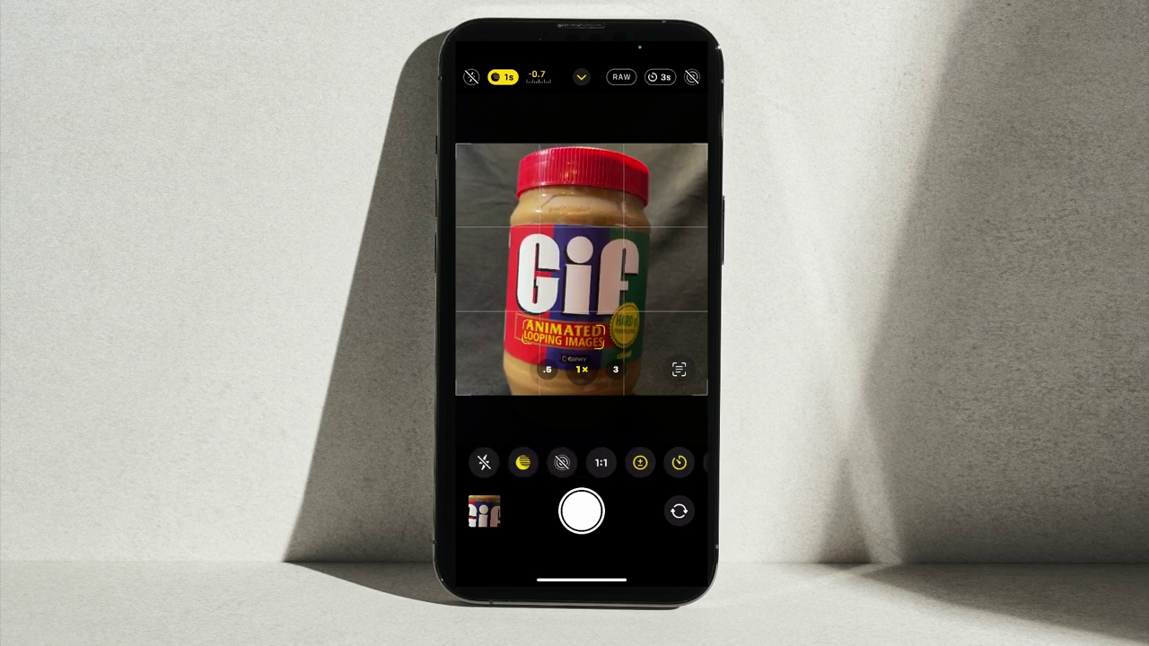
click(582, 512)
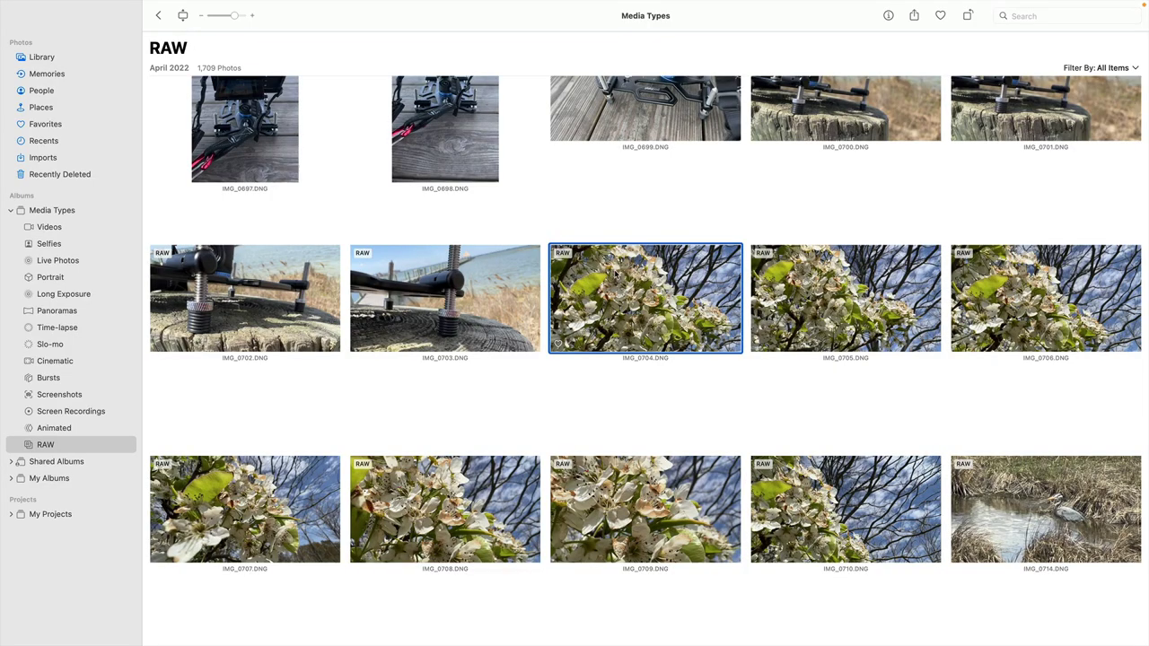
- Export the unmodified original of IMG_0704.DNG with its XMP metadata
drag(615, 278, 663, 633)
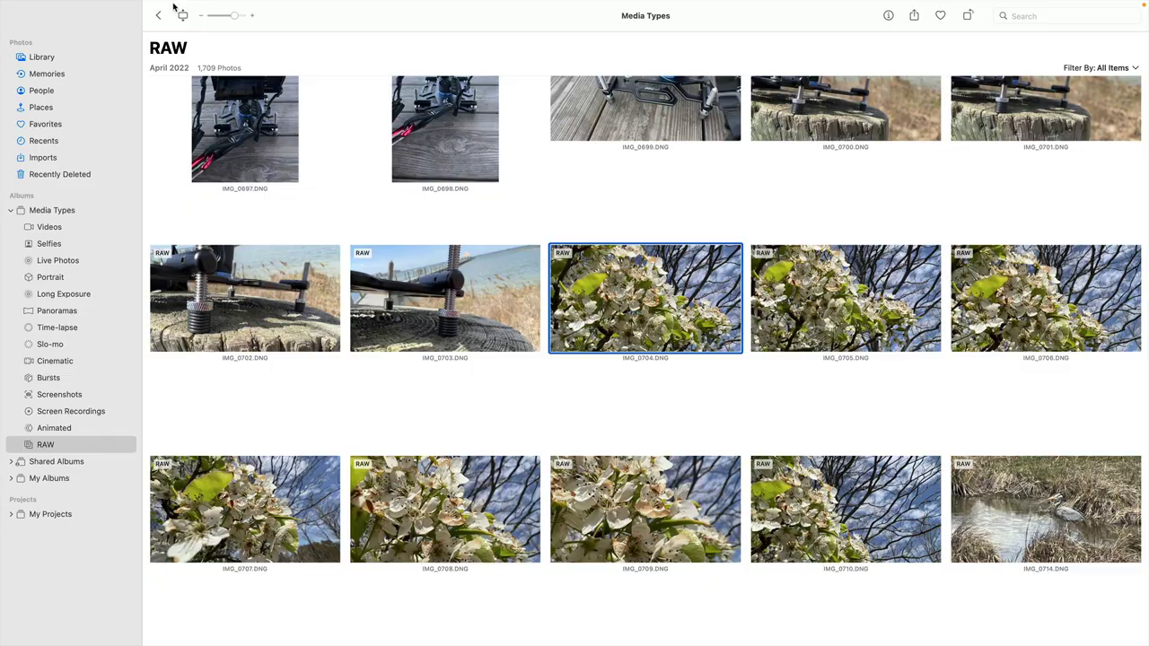
mouse_move(156, 5)
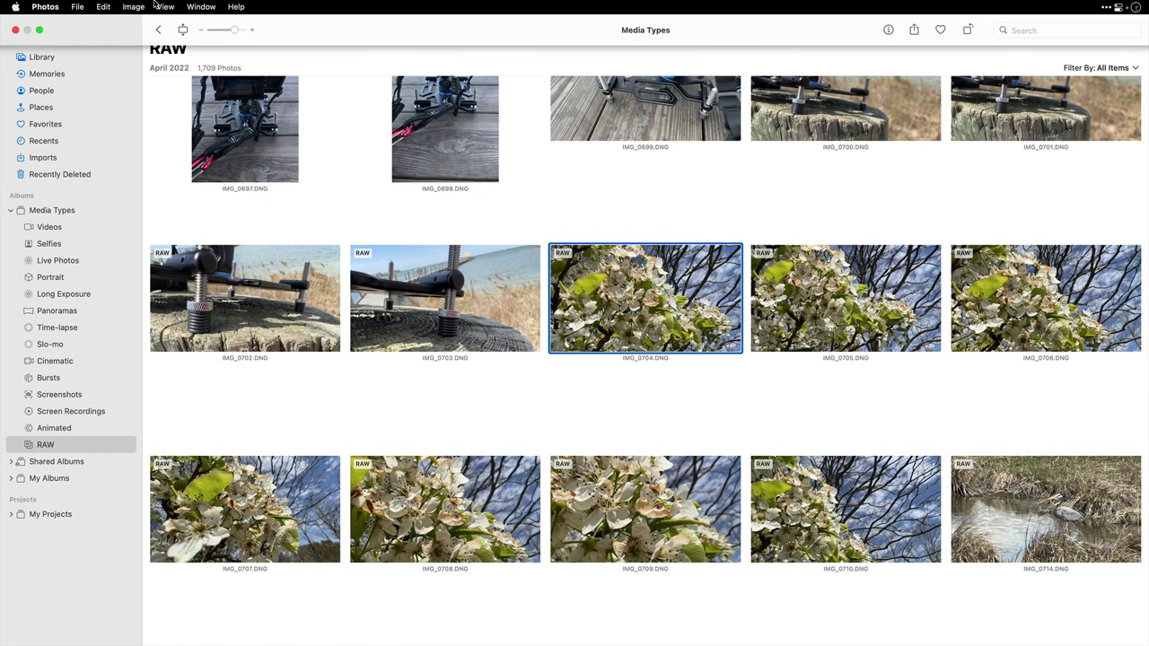
click(79, 7)
mouse_move(107, 98)
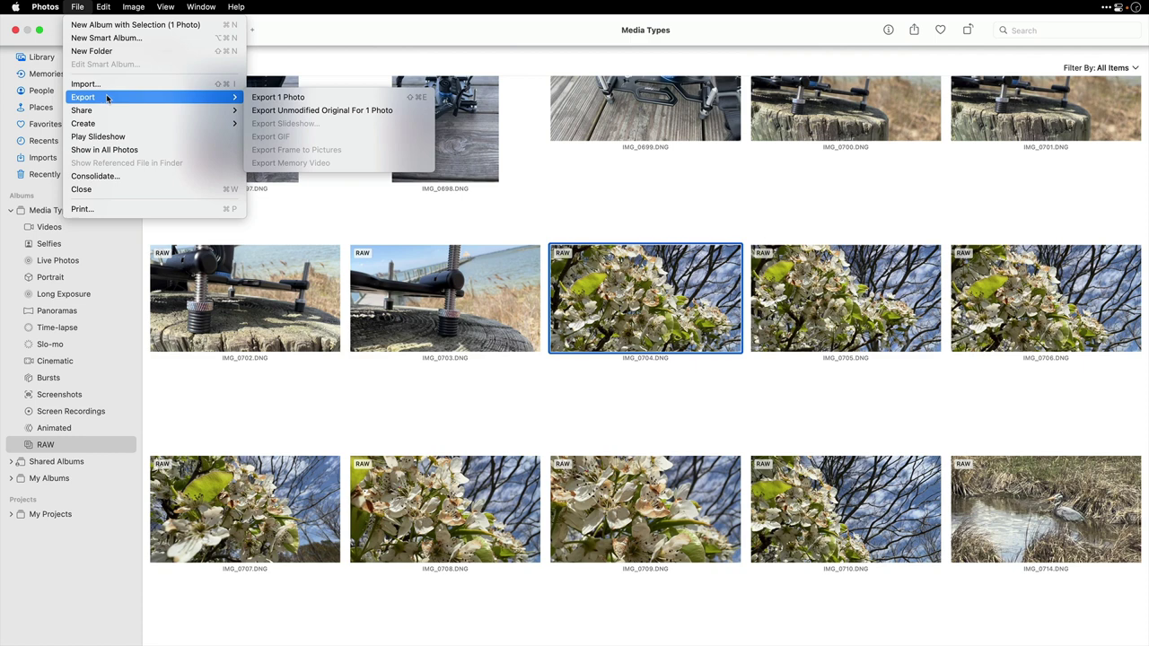
click(372, 113)
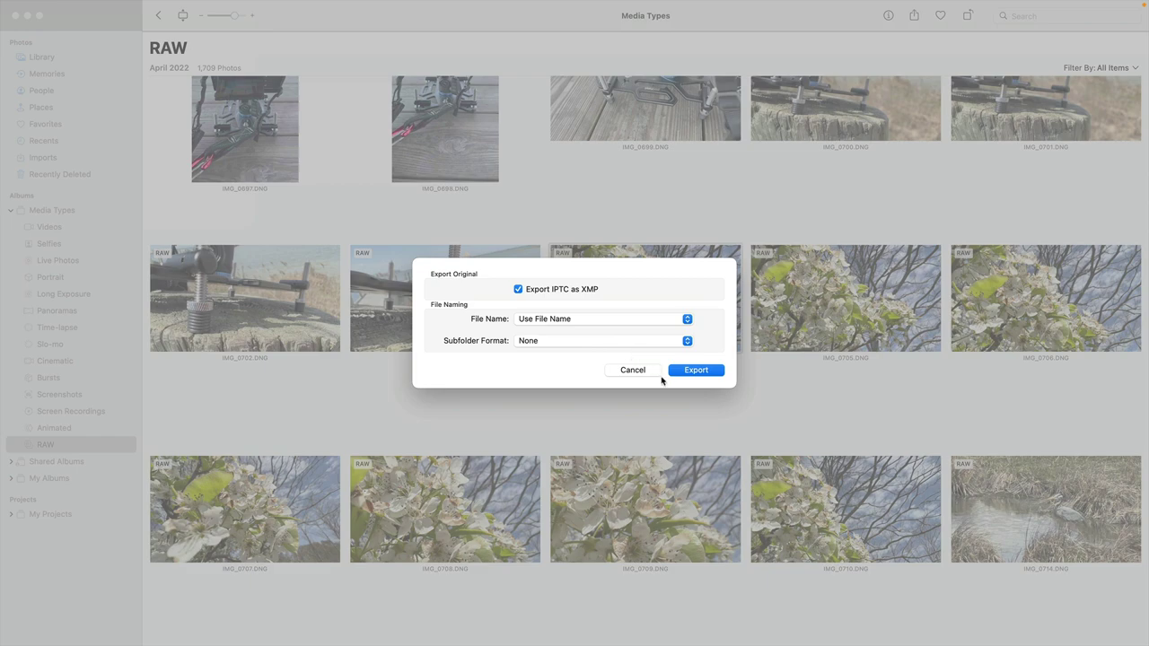
click(691, 374)
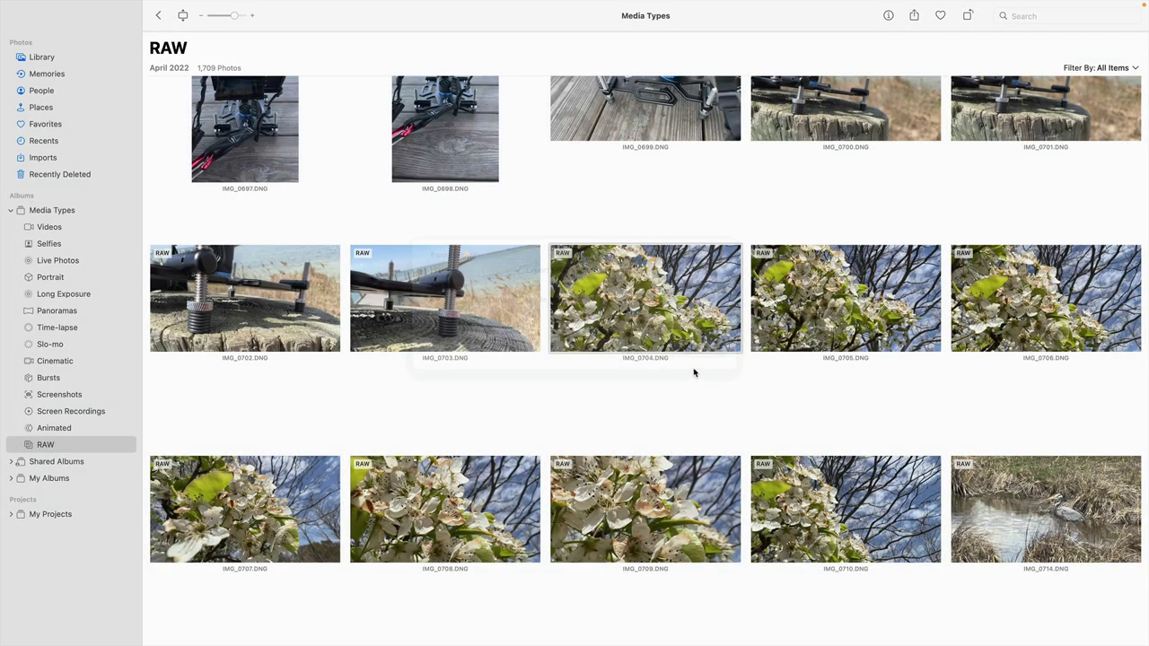
- Save the export to a new folder on the Desktop, then switch to Photoshop
key(super+shift+d)
scroll(502, 425, down, 2)
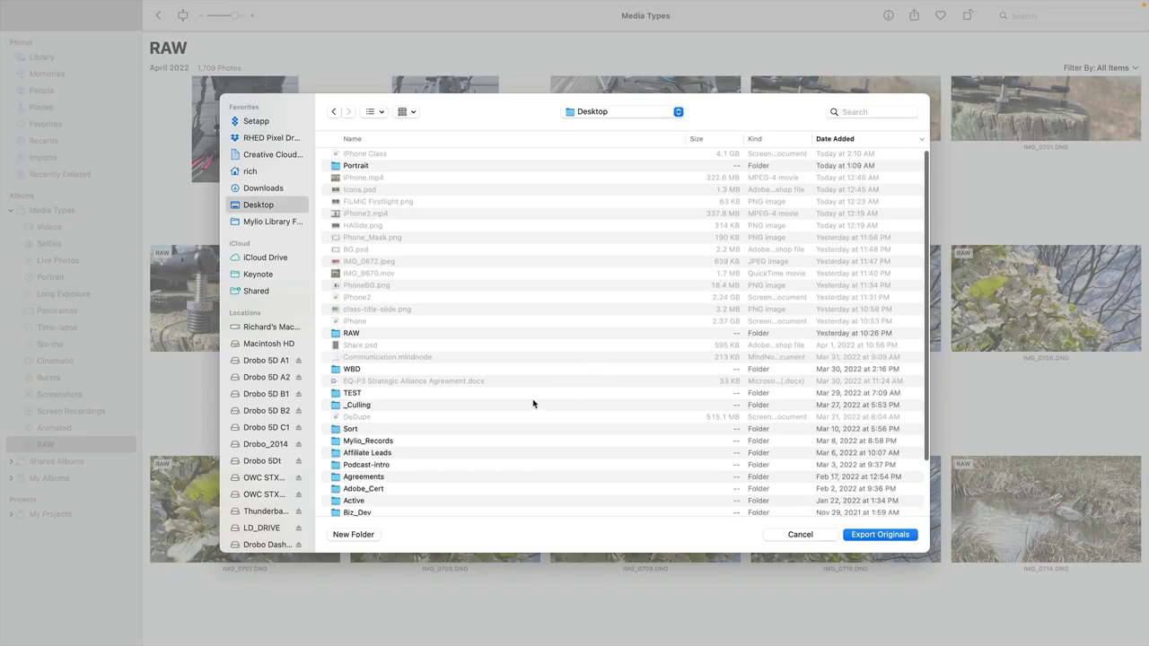
click(358, 534)
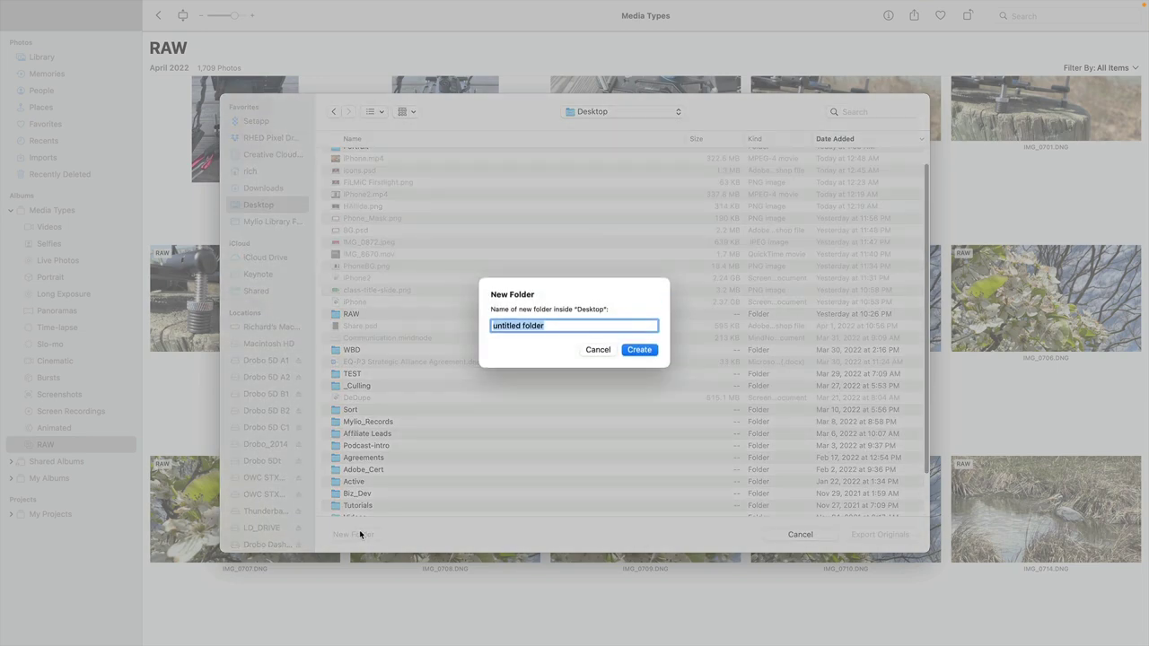
key(super+Tab)
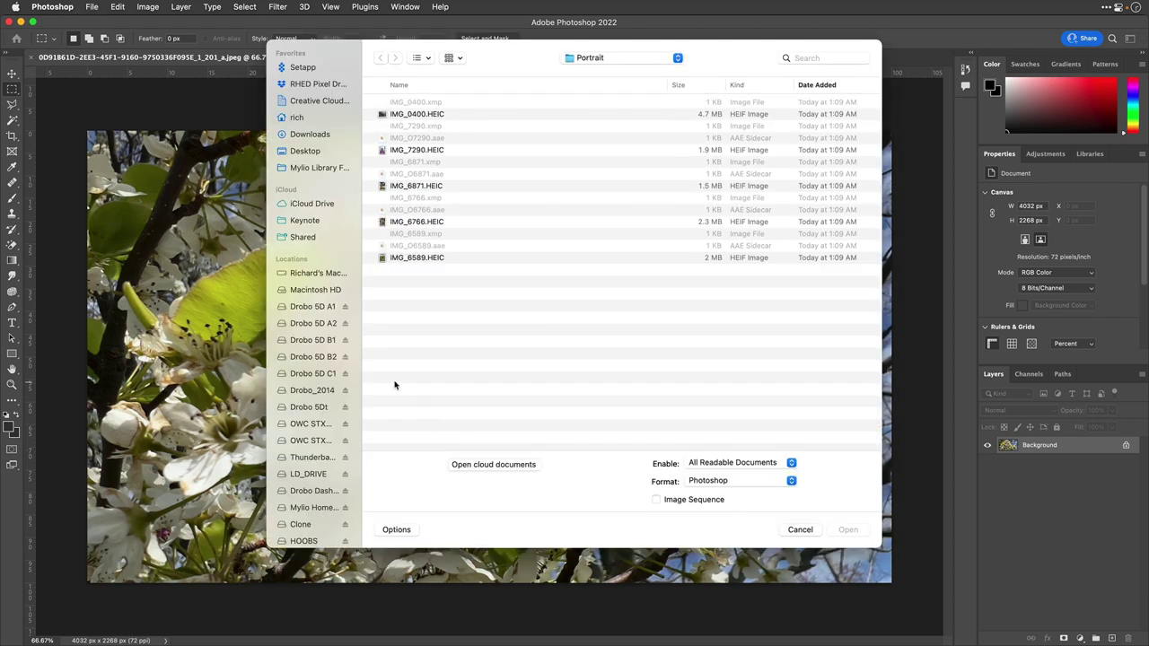
- Open IMG_0704.DNG from the Desktop's Export folder into Camera Raw
key(super+shift+d)
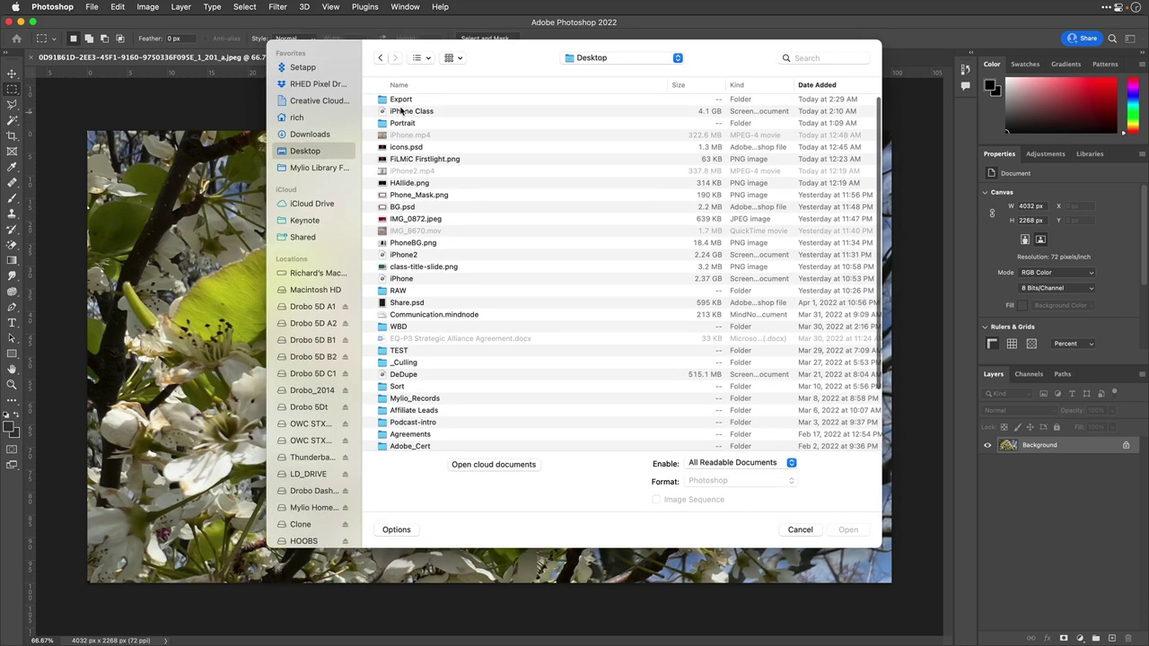
double_click(396, 101)
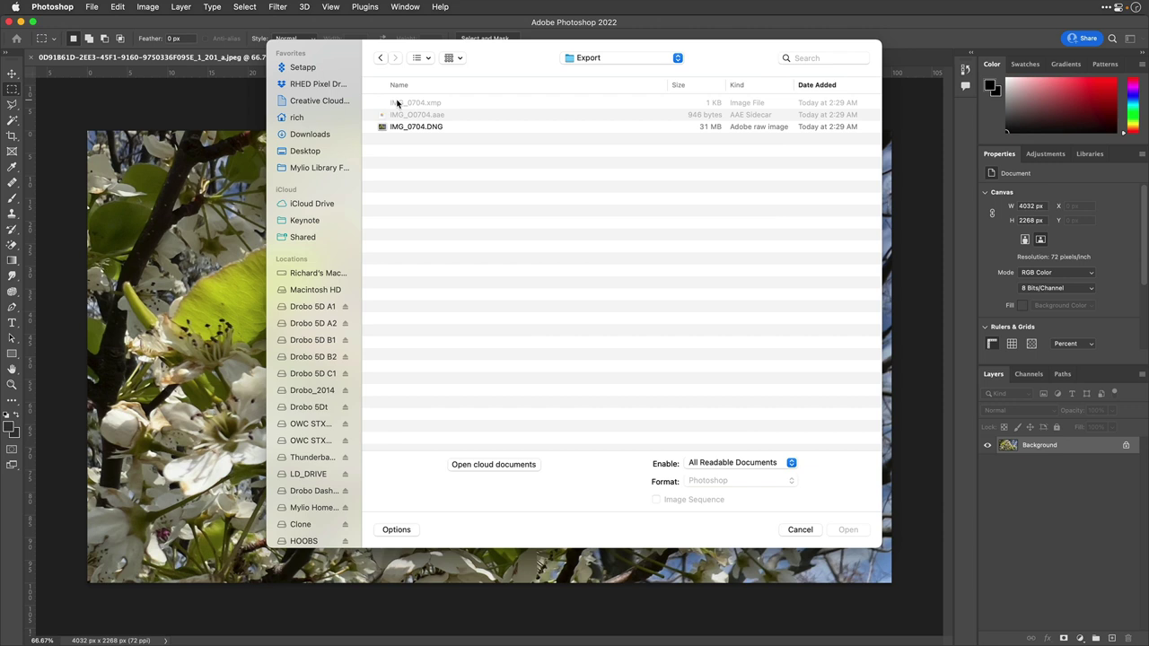
scroll(429, 130, right, 1)
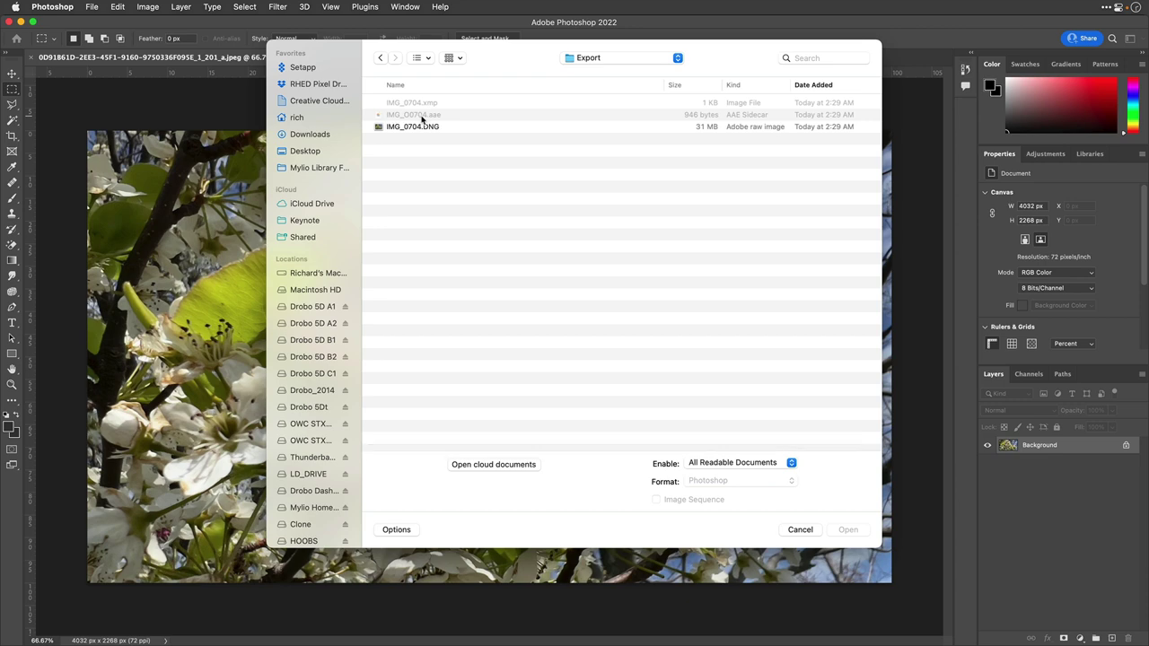
click(422, 128)
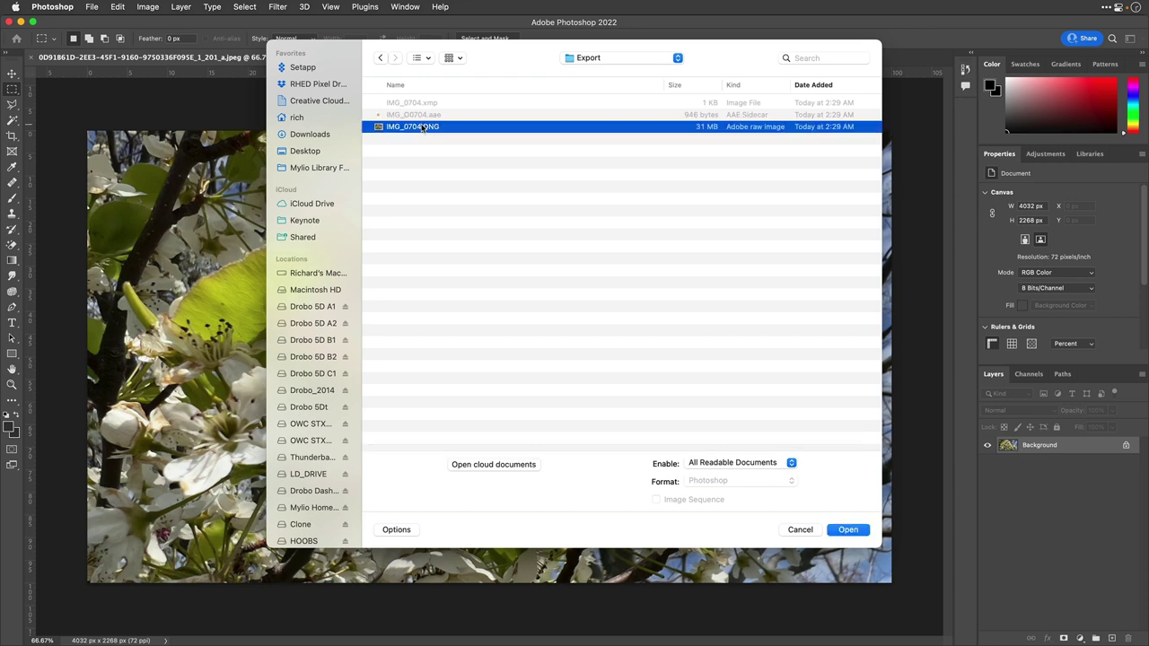
double_click(422, 128)
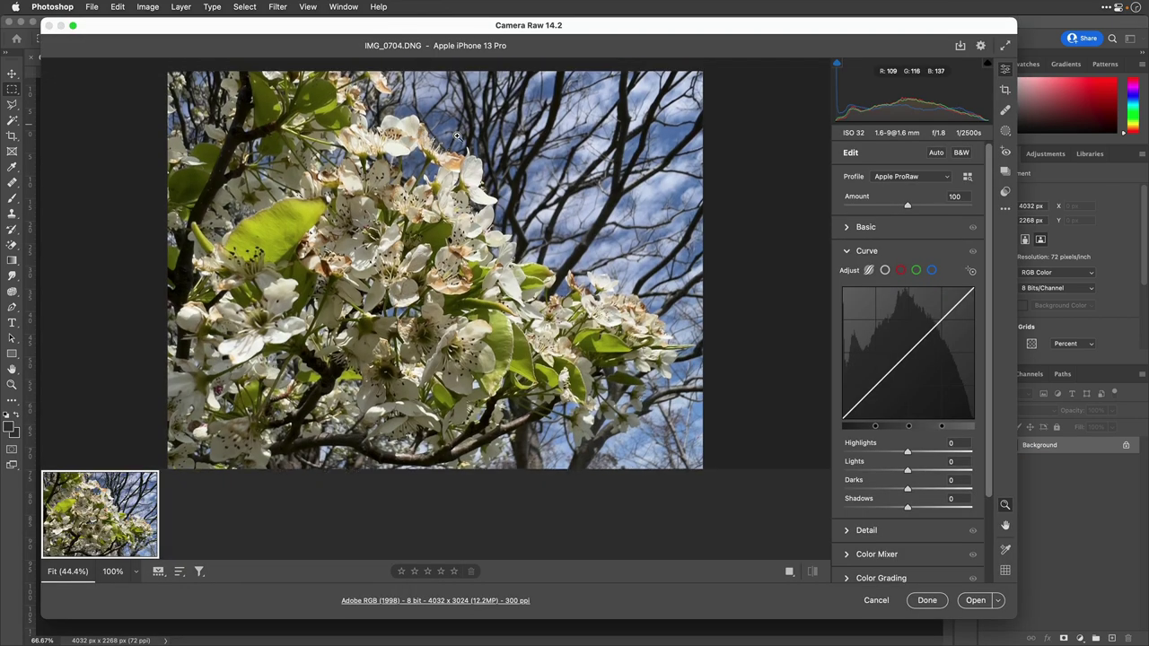
- Apply Auto tone, then lift the parametric curve's Darks to +45
click(938, 154)
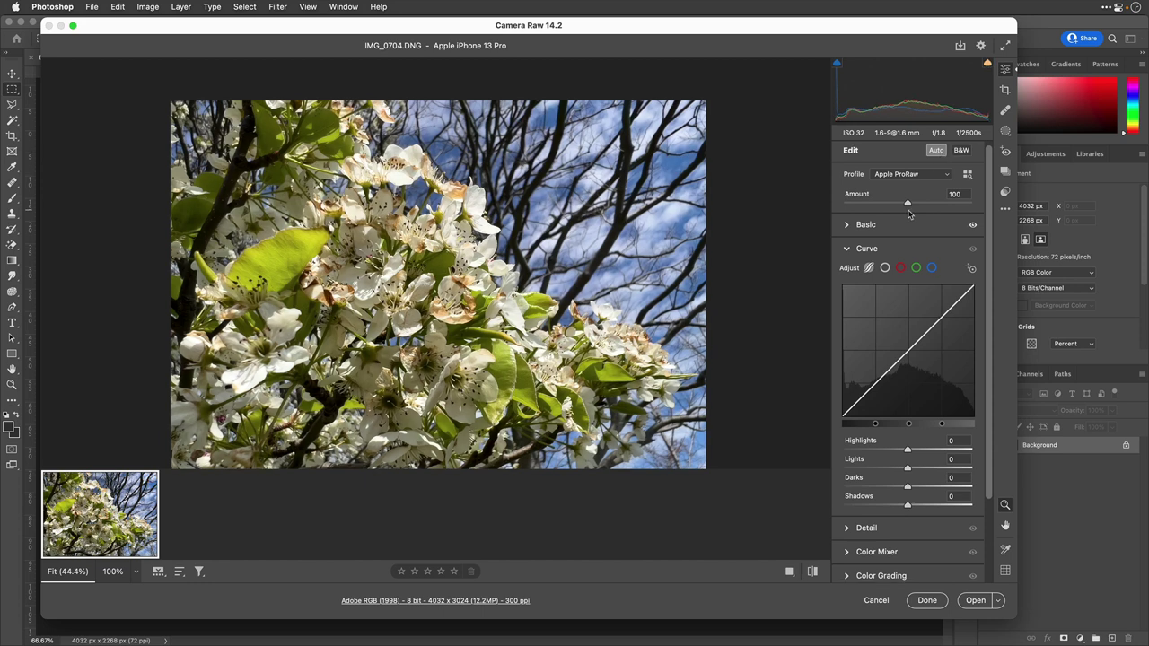
scroll(911, 211, down, 1)
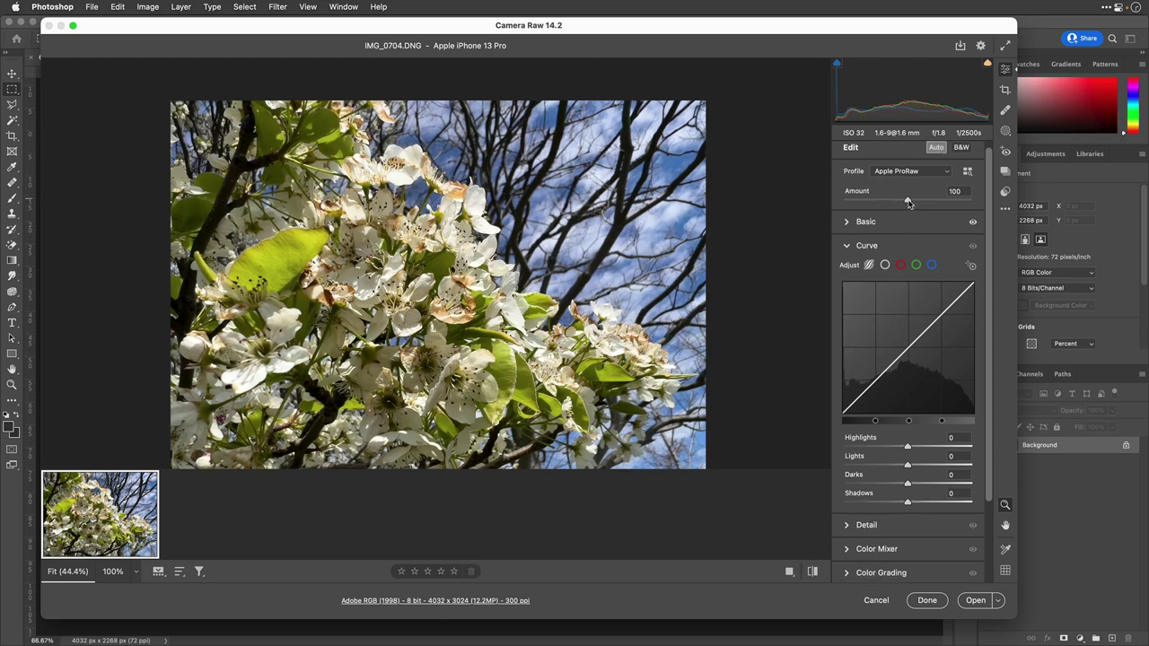
scroll(907, 226, down, 3)
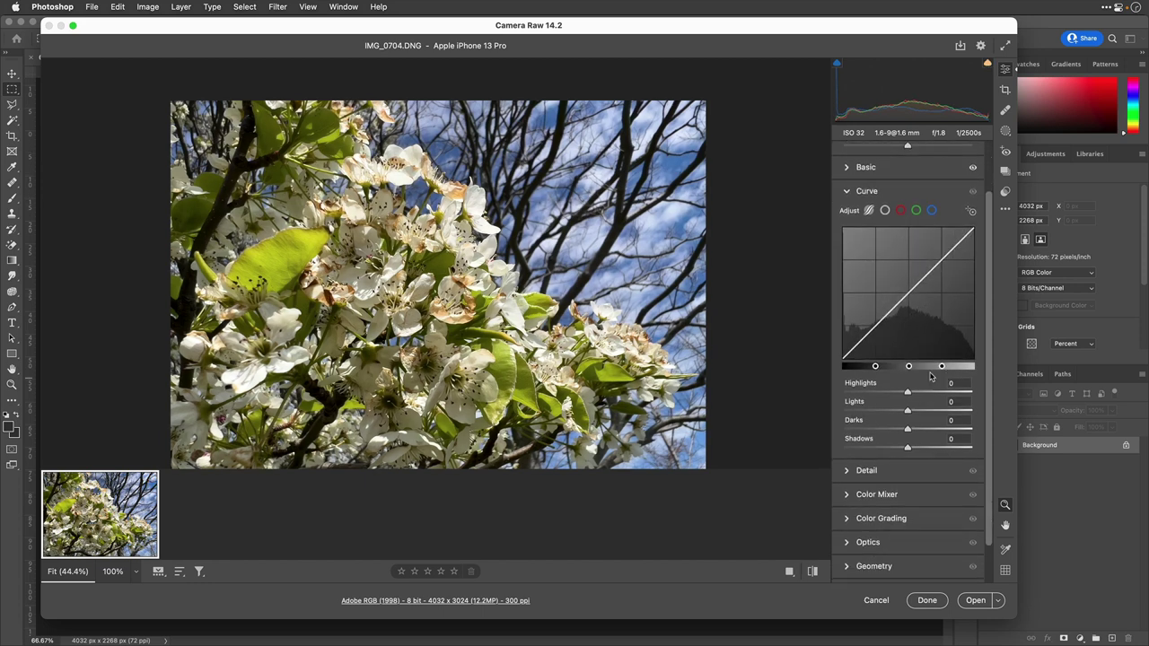
mouse_move(907, 296)
mouse_down()
mouse_move(908, 275)
mouse_move(908, 315)
mouse_move(908, 287)
mouse_up()
scroll(903, 251, up, 2)
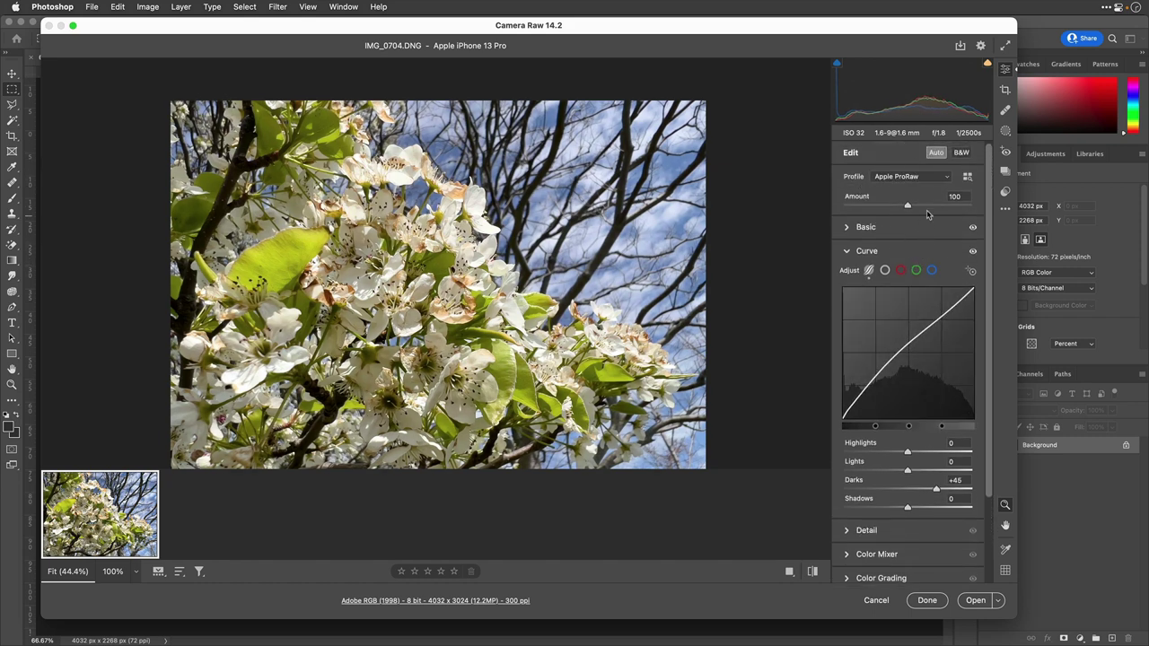
- Convert the blossom photo to black and white, trying Adobe Monochrome and Apple ProRaw Monochrome profiles
click(943, 176)
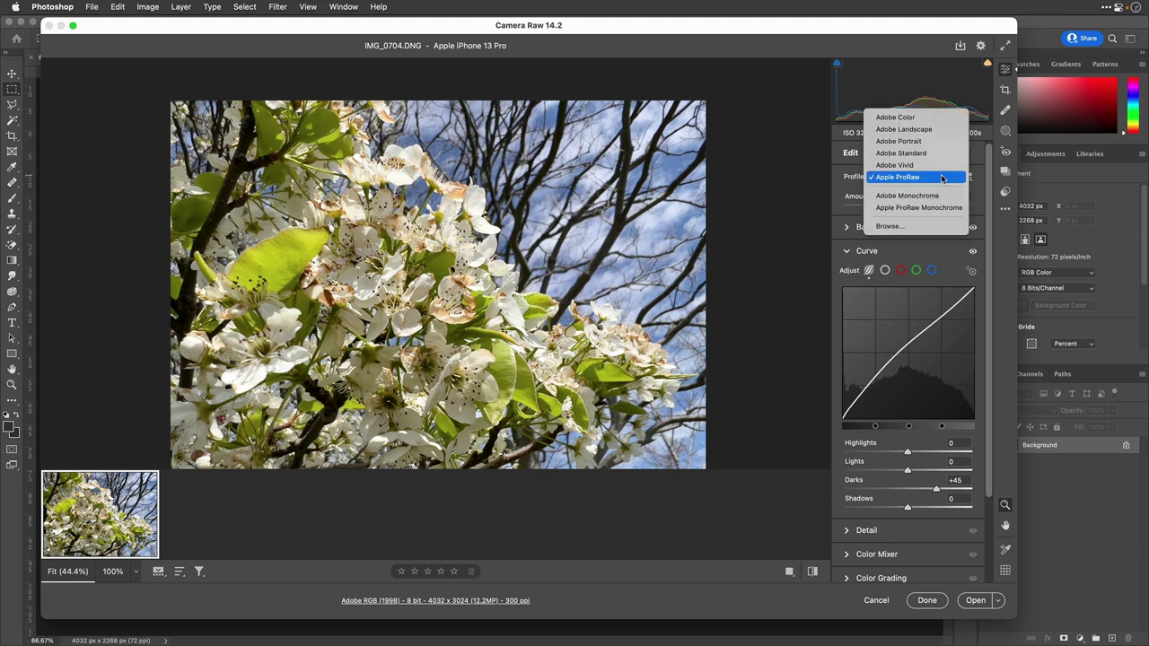
click(925, 178)
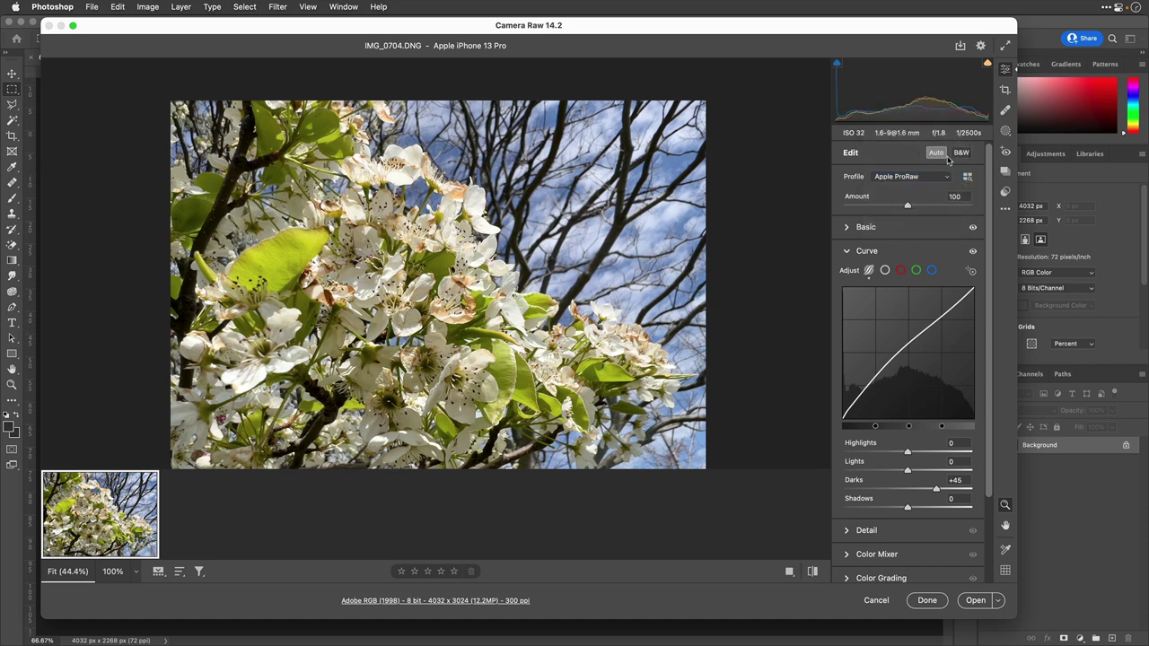
click(961, 153)
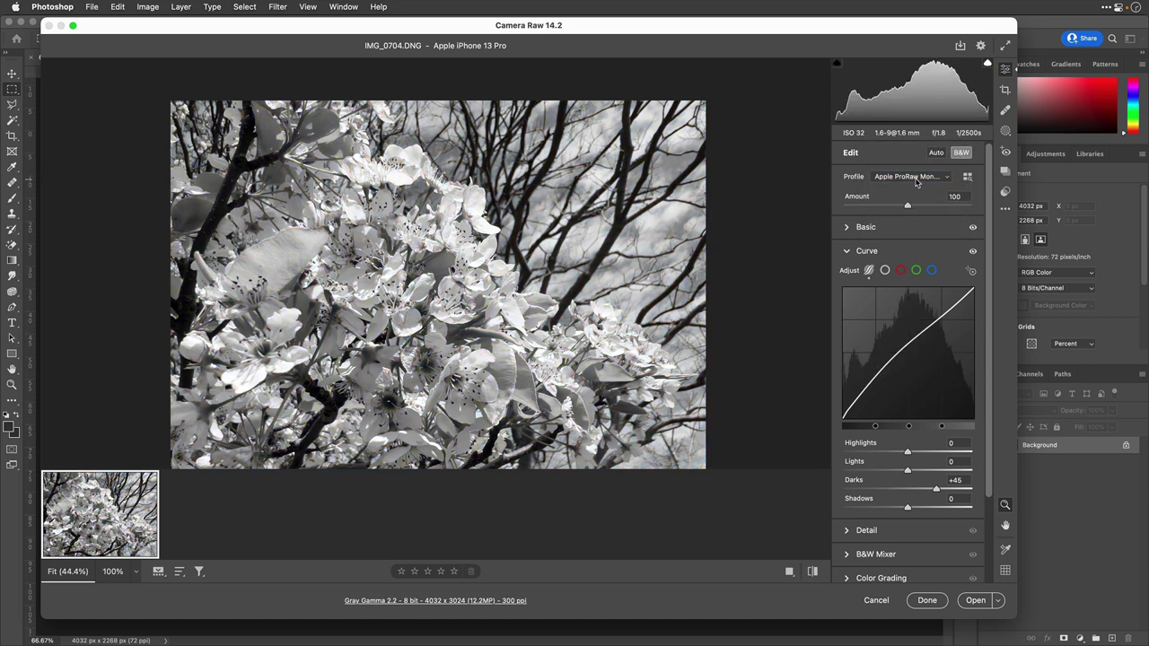
click(917, 178)
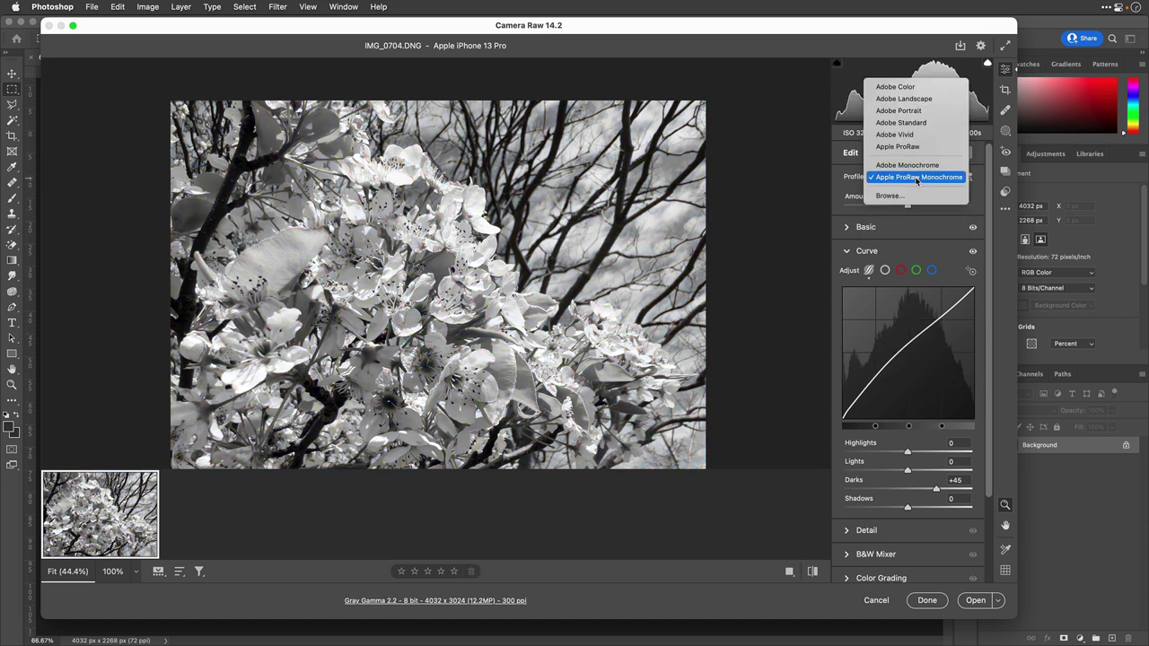
click(916, 167)
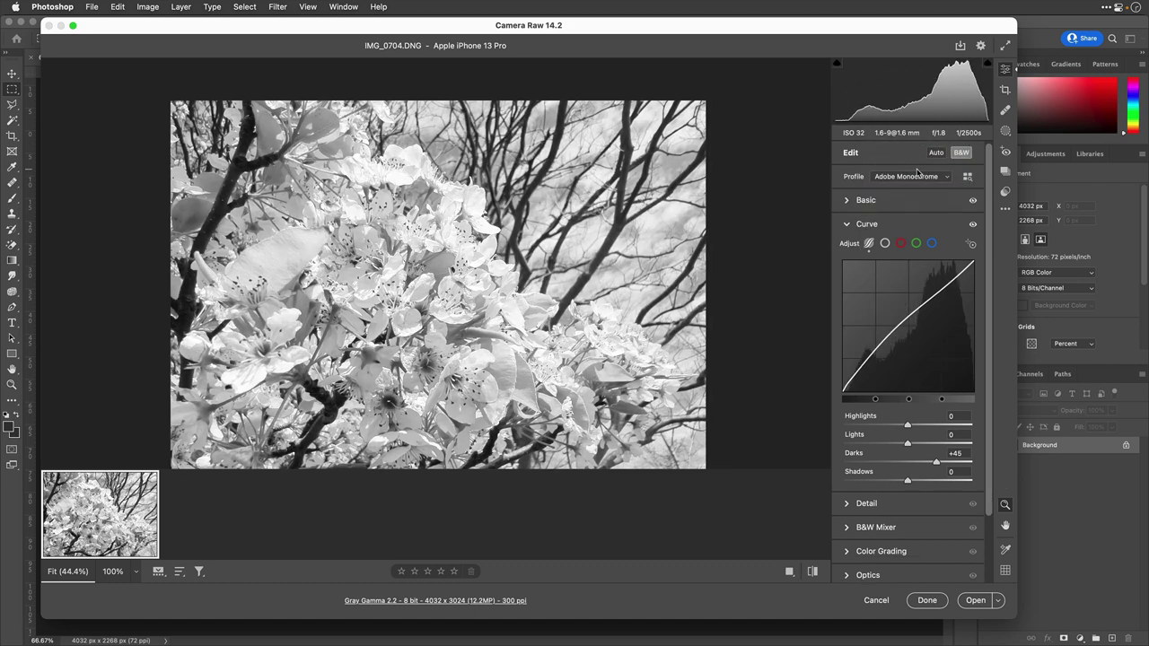
click(910, 178)
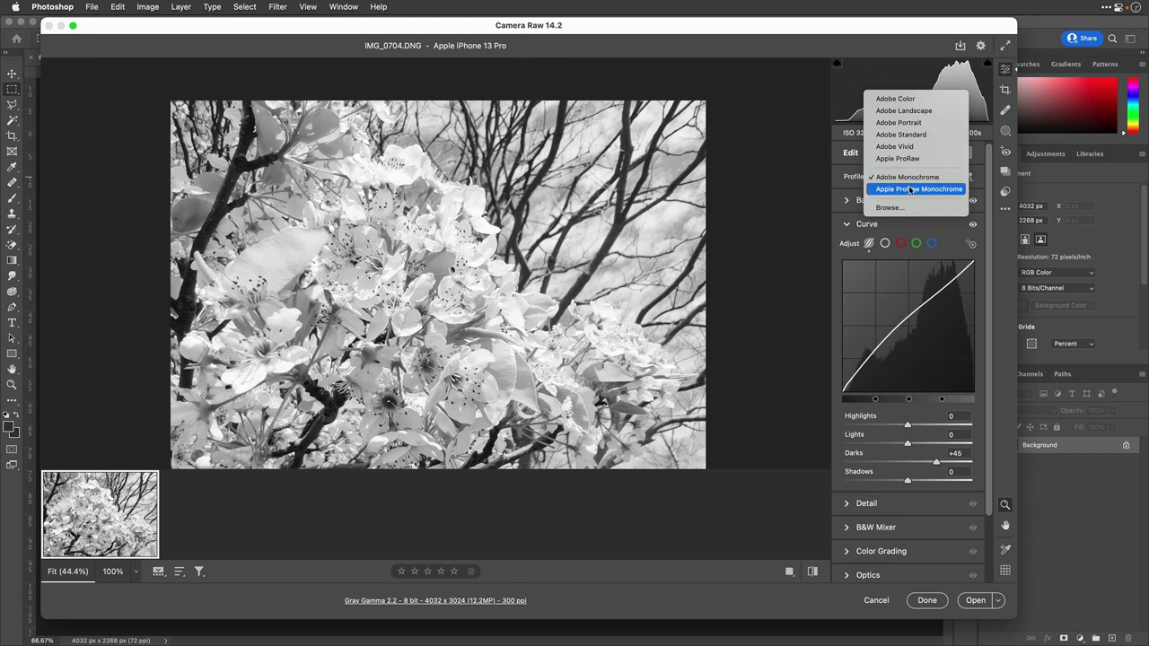
click(911, 189)
- Return to colour via Apple ProRaw, then settle on the Adobe Color profile
click(911, 178)
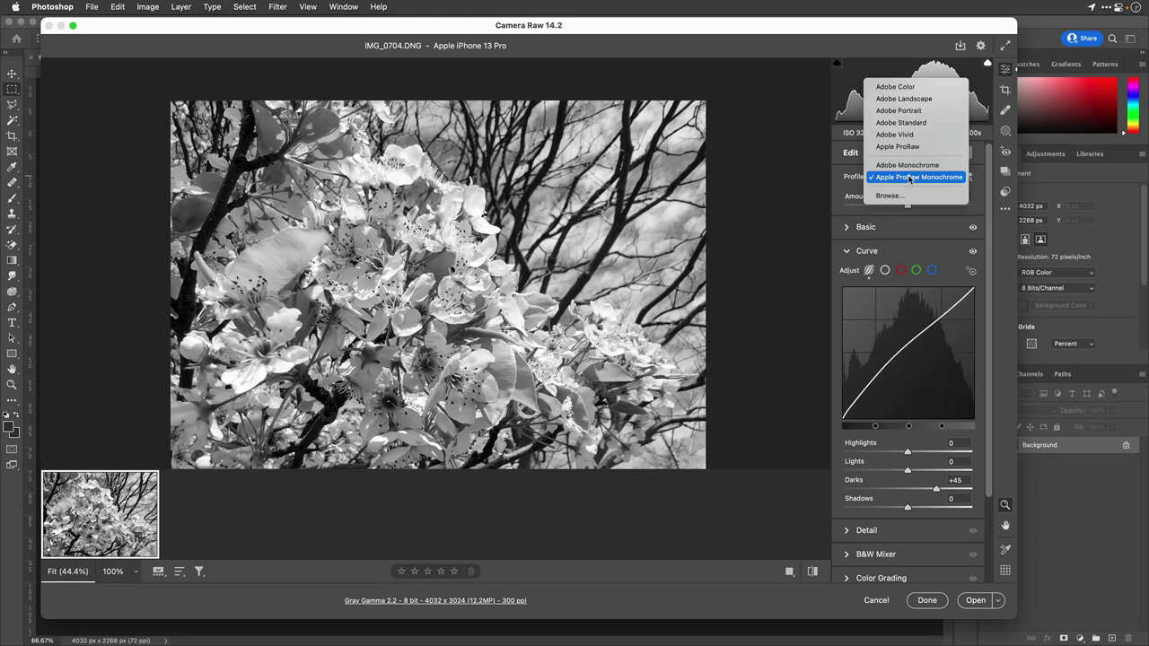
click(908, 147)
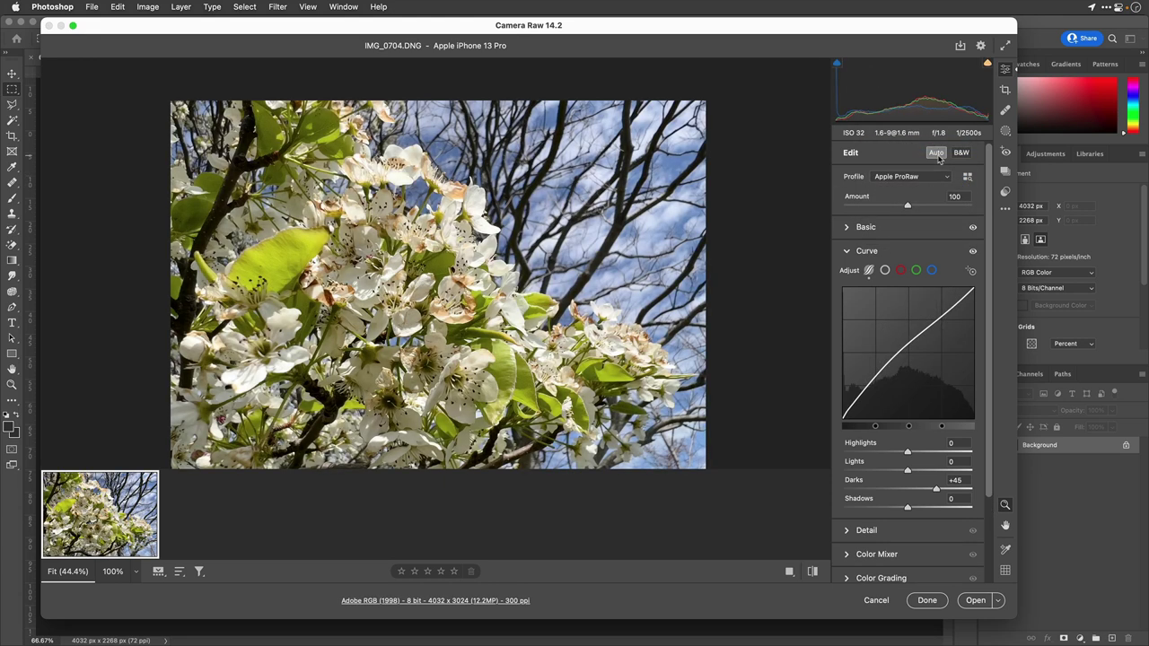
click(893, 179)
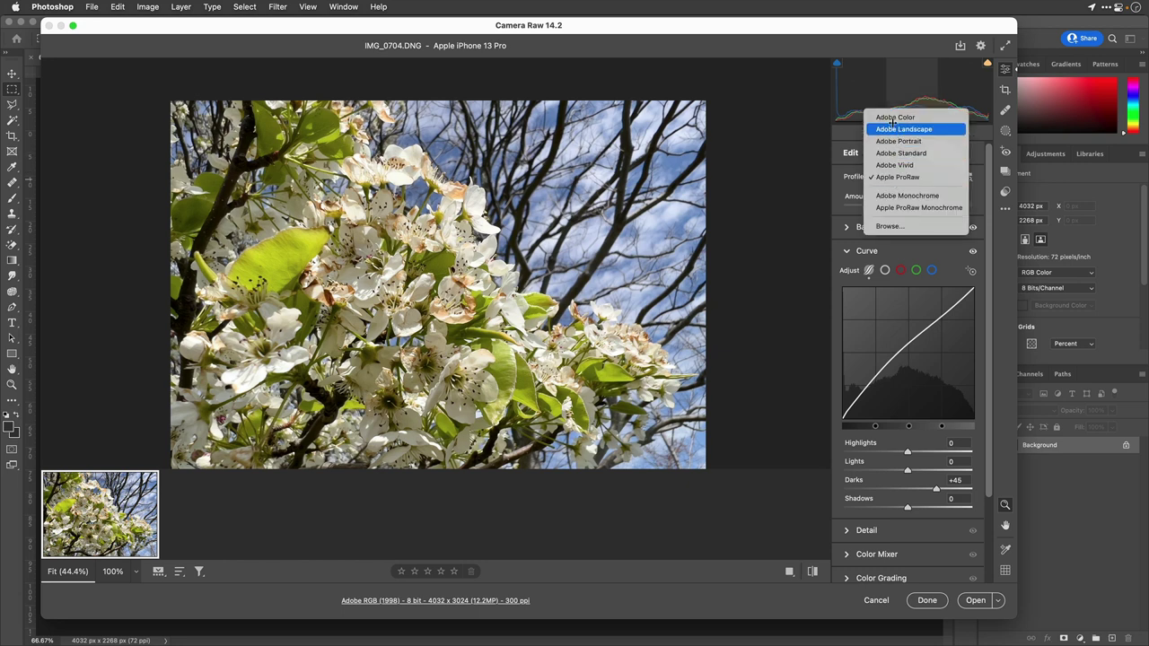
click(892, 117)
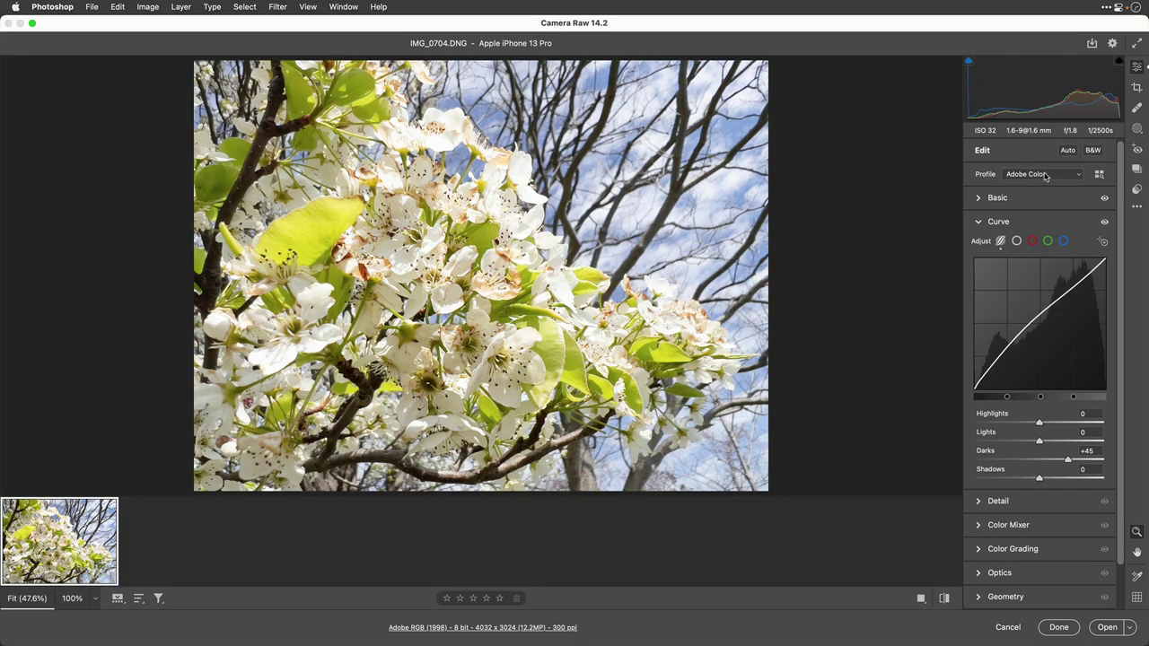
- Switch the blossom photo back to the Apple ProRaw profile and raise its Amount to 163
click(1044, 176)
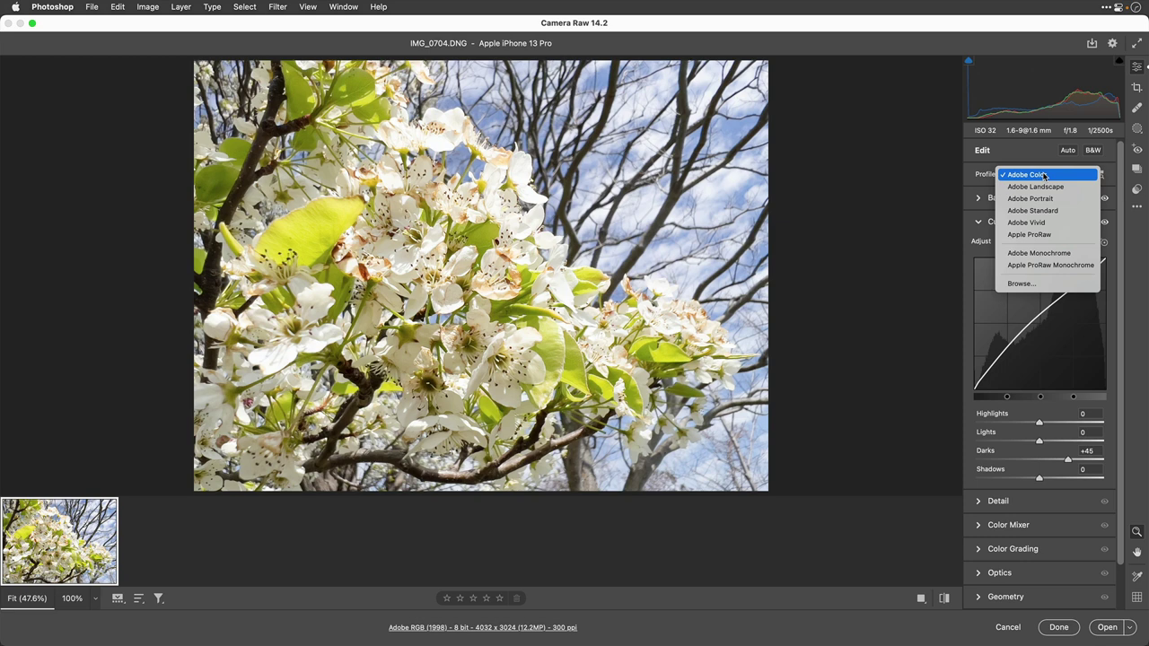
click(1061, 234)
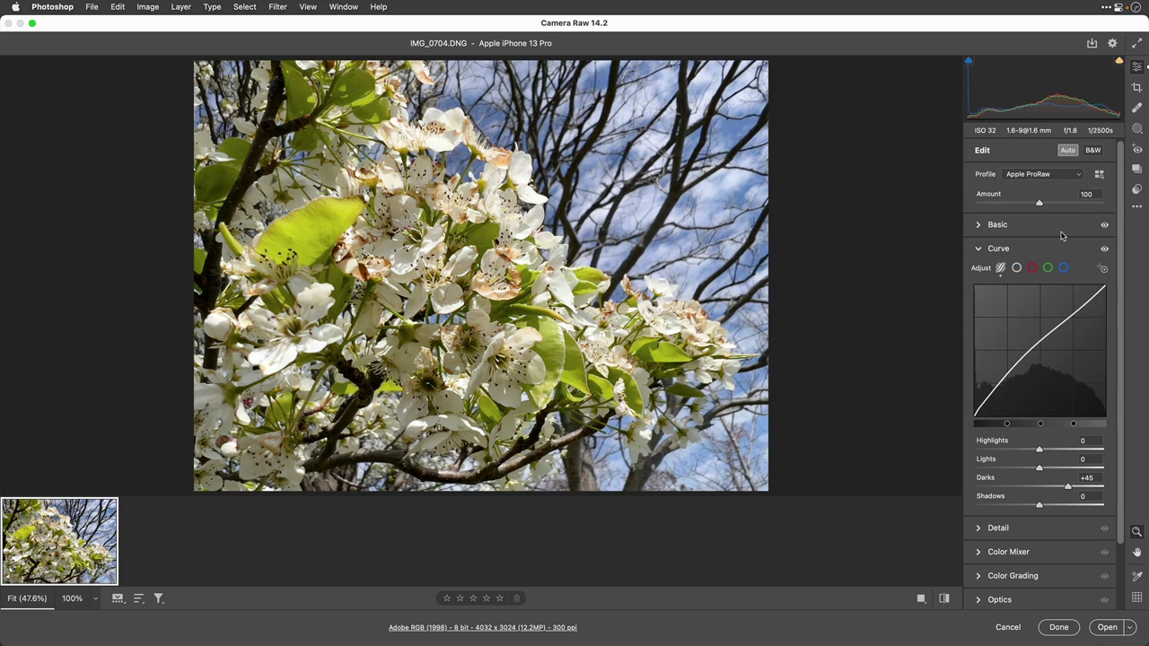
scroll(1063, 232, down, 1)
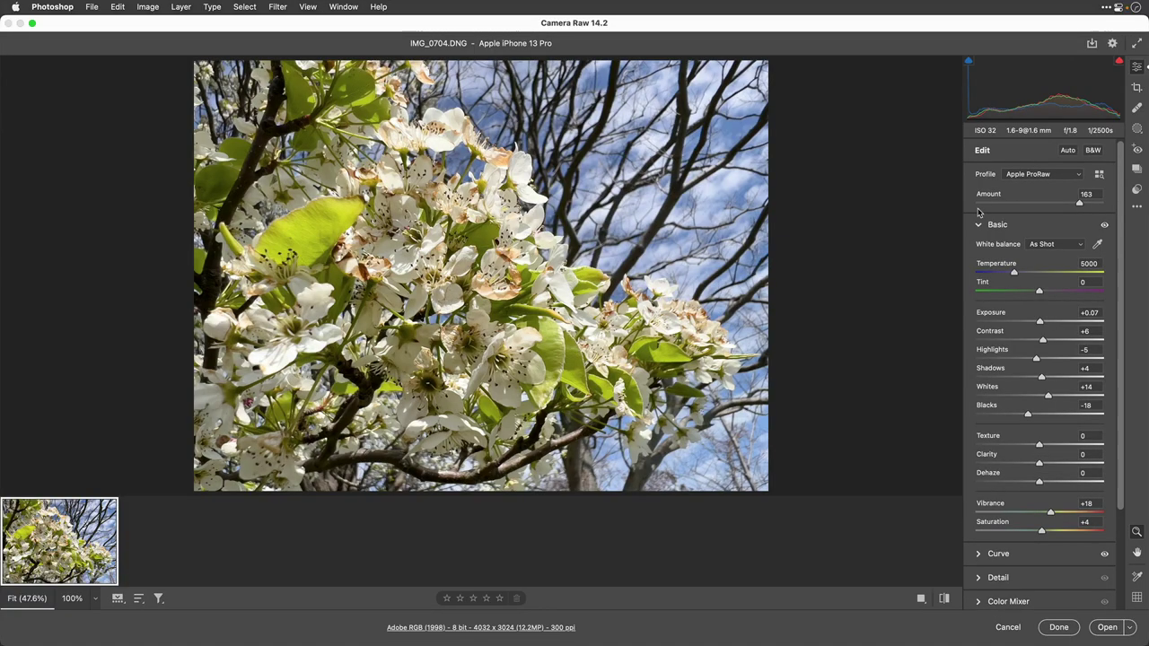
scroll(1050, 251, down, 1)
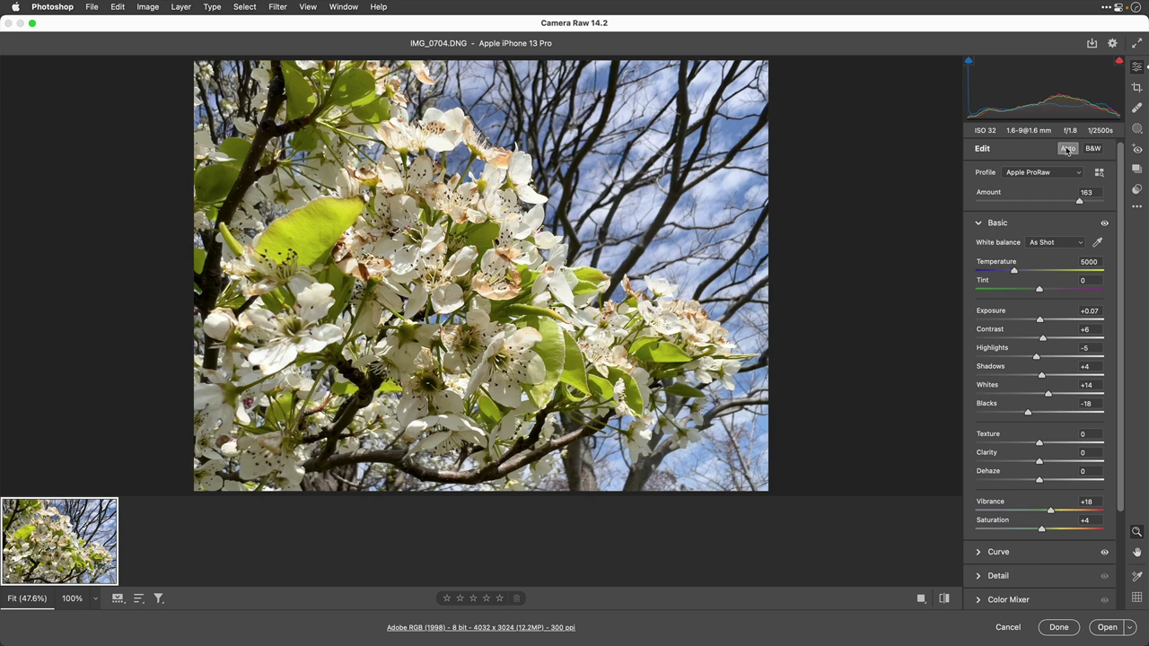
scroll(1055, 303, down, 2)
scroll(1055, 303, down, 1)
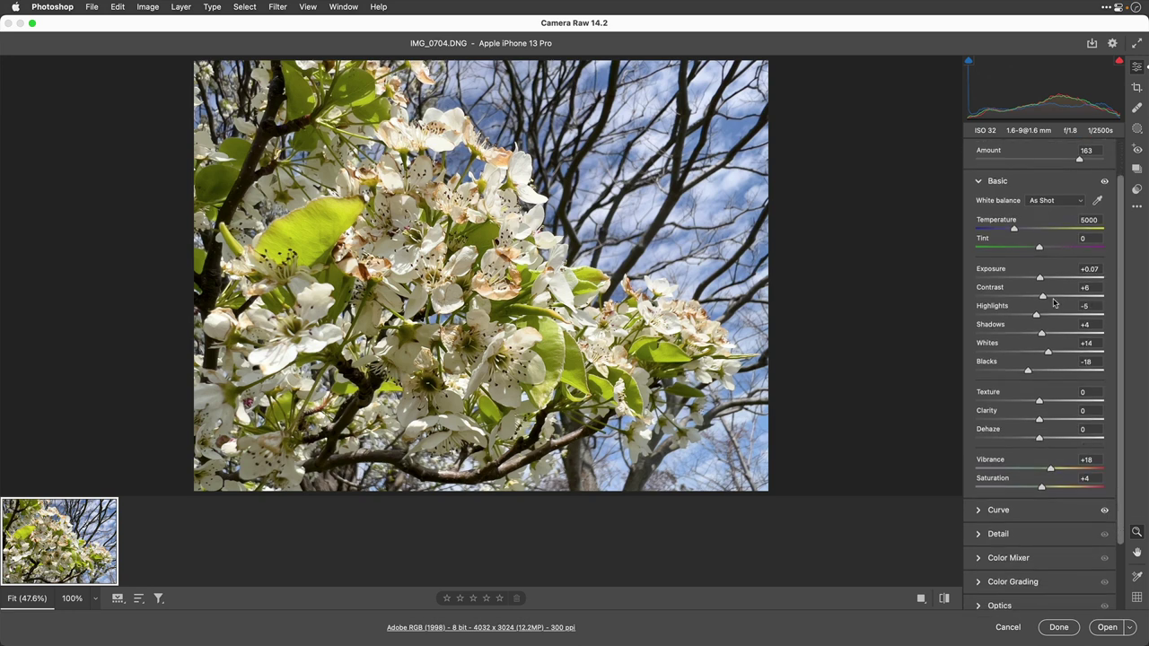
- Shape the tone curve with on-image adjustments: Lights -20, Shadows +1, Darks +54
click(981, 513)
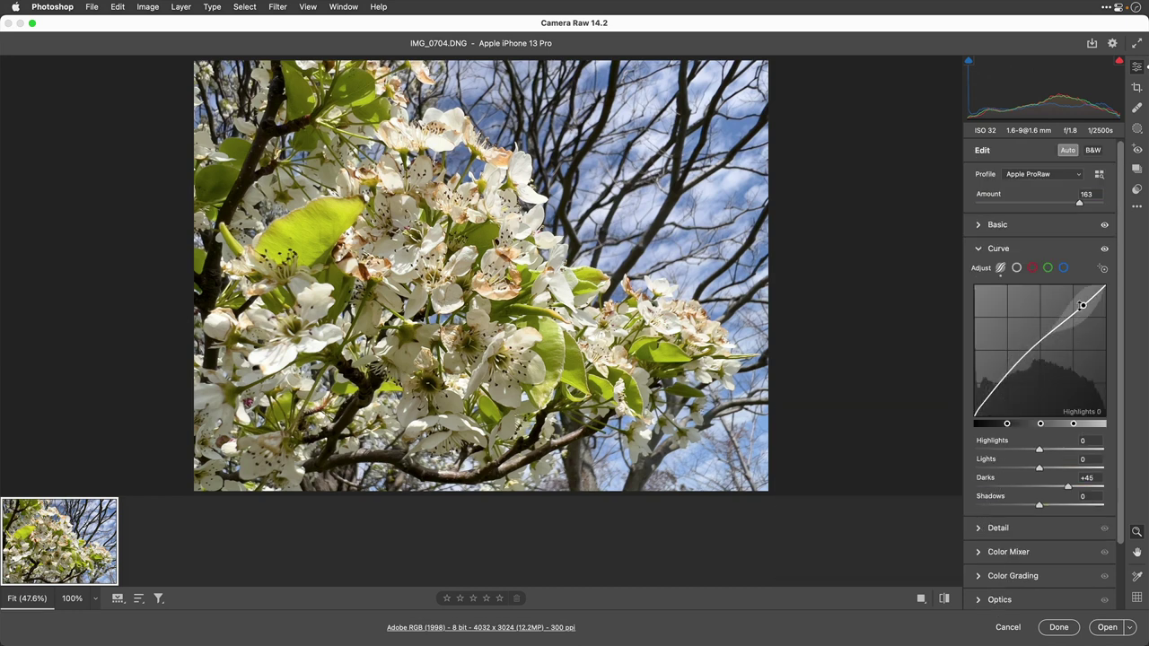
click(1102, 270)
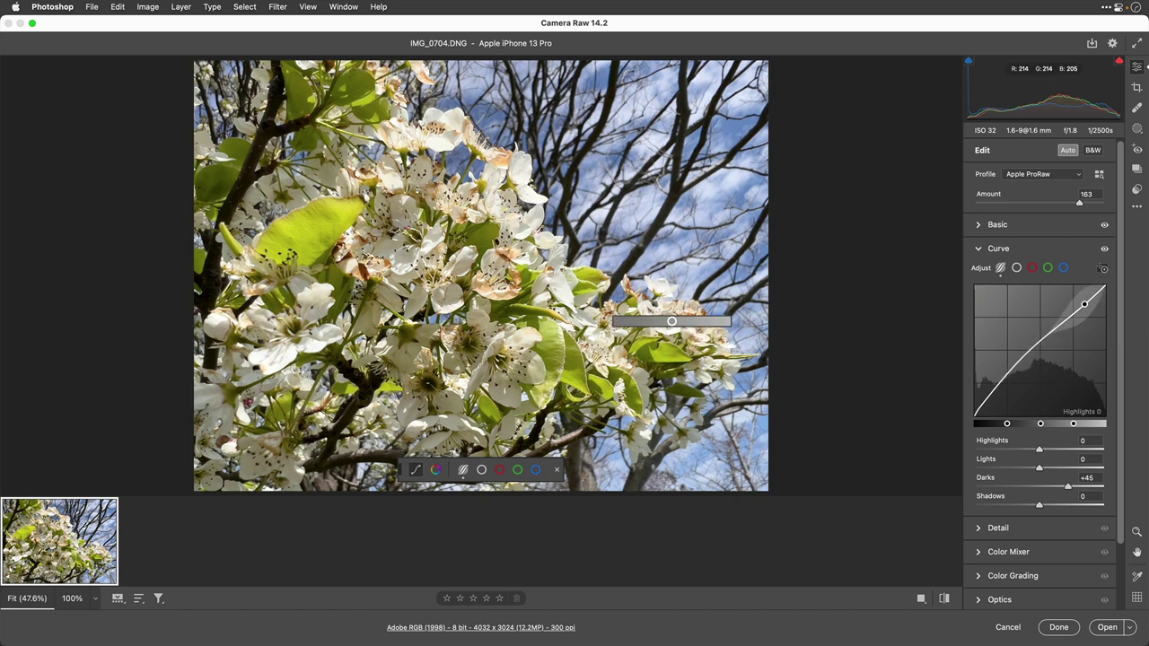
mouse_move(671, 321)
mouse_down()
mouse_move(745, 320)
mouse_move(662, 322)
mouse_up()
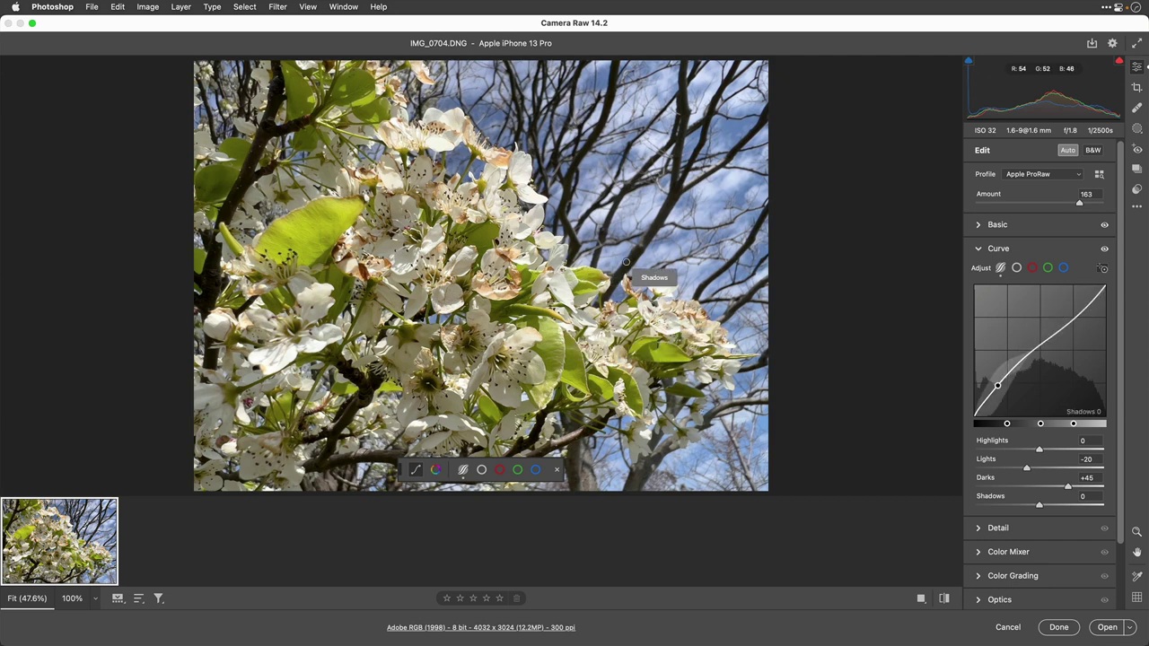
mouse_move(626, 262)
mouse_down()
mouse_move(571, 261)
mouse_move(626, 261)
mouse_up()
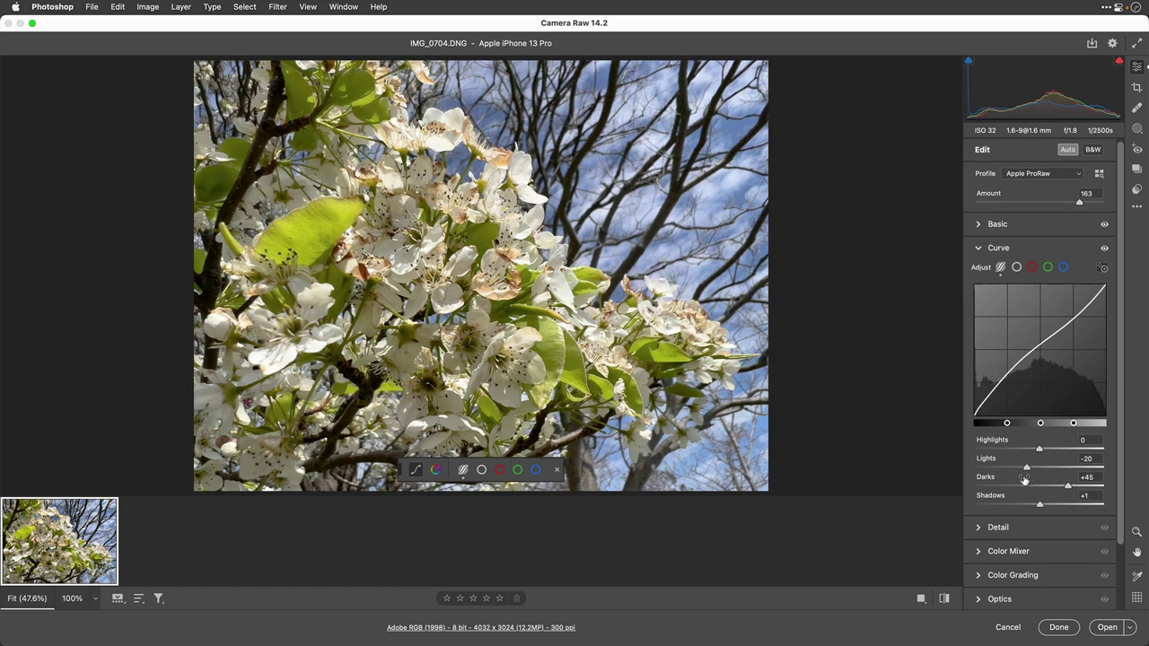
mouse_move(1067, 486)
mouse_down()
mouse_move(1056, 488)
mouse_move(1073, 486)
mouse_up()
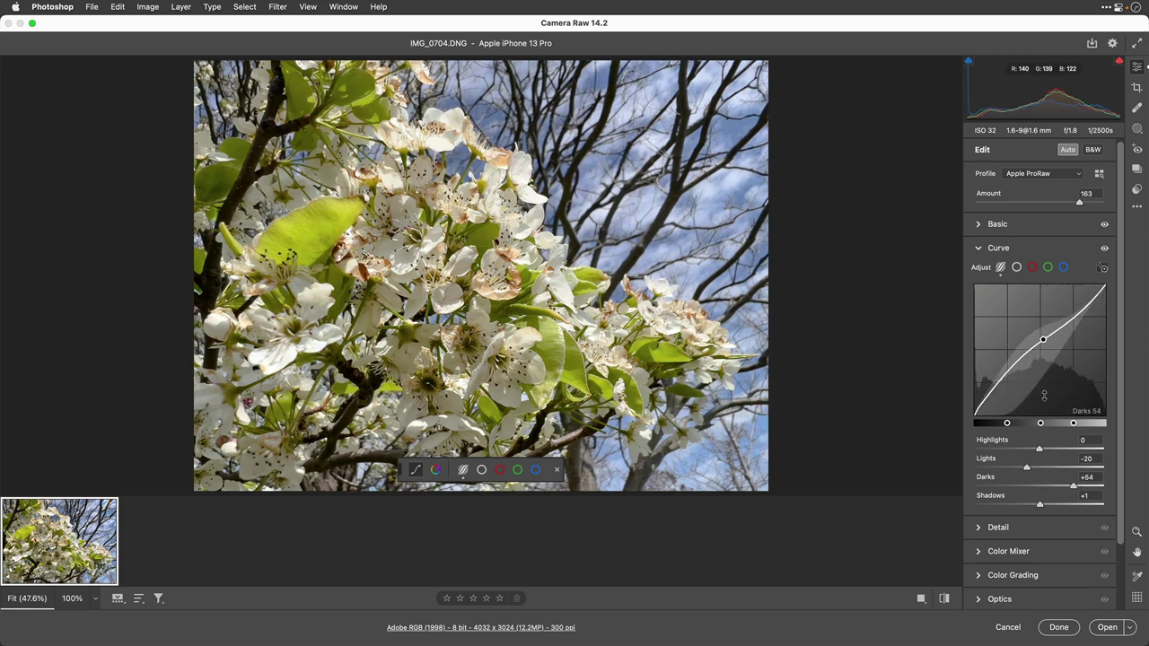
scroll(1044, 395, down, 3)
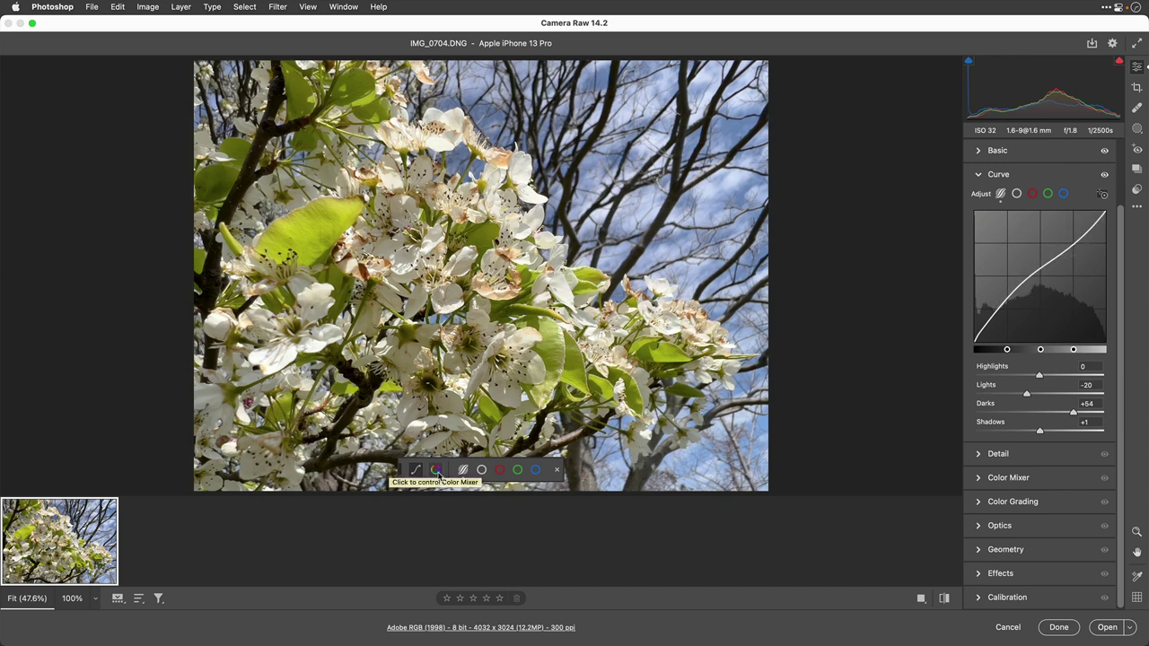
- Darken the leaves with Color Mixer luminance, setting Yellows -12 and Greens -18
click(437, 470)
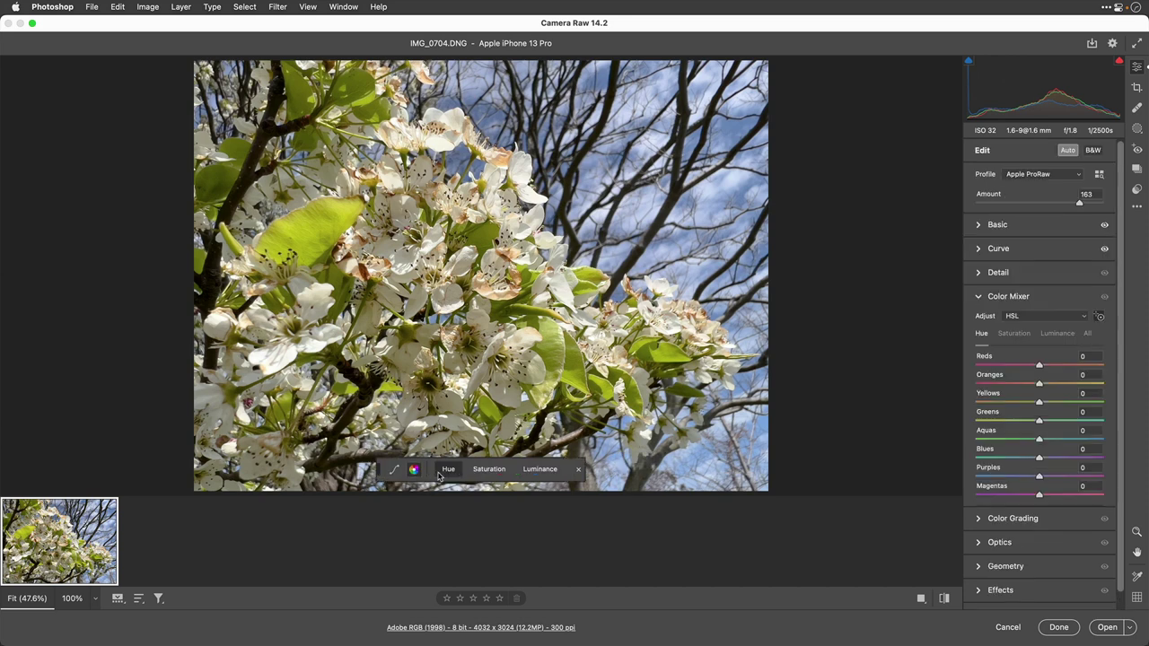
click(534, 470)
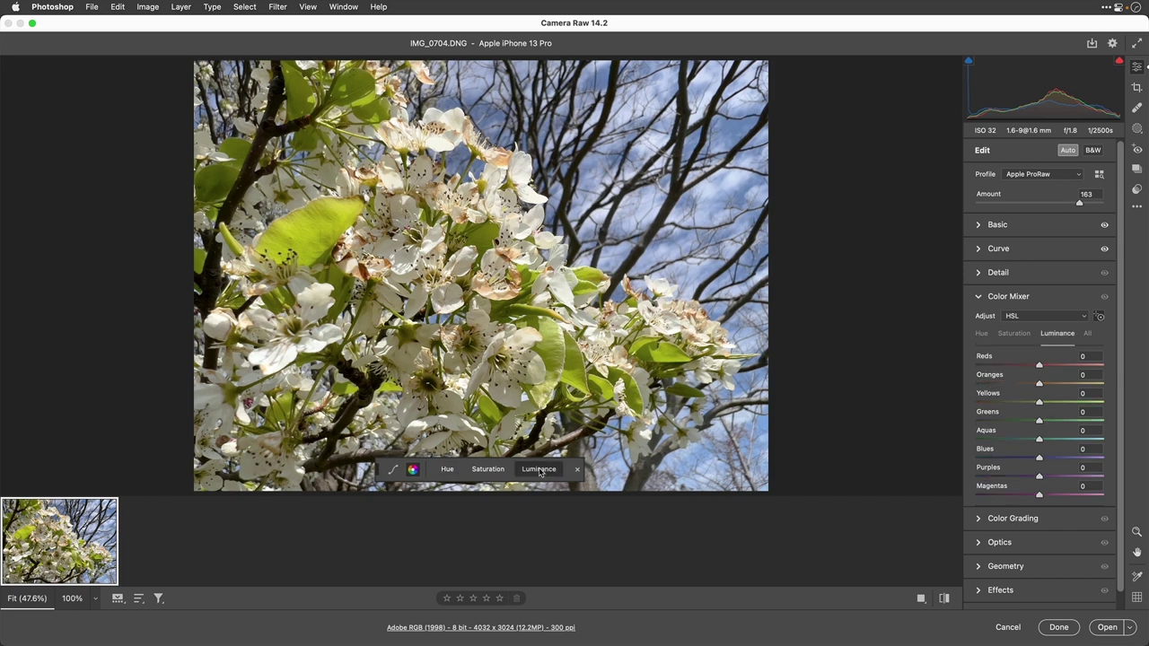
drag(630, 371, 552, 370)
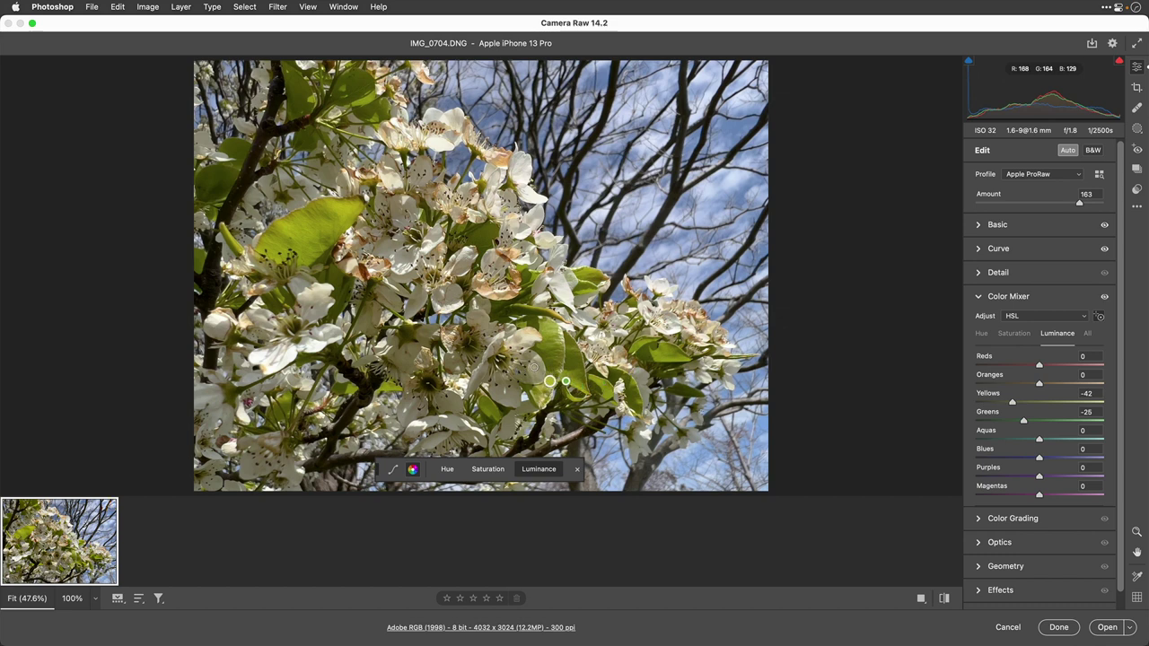
drag(536, 382, 583, 375)
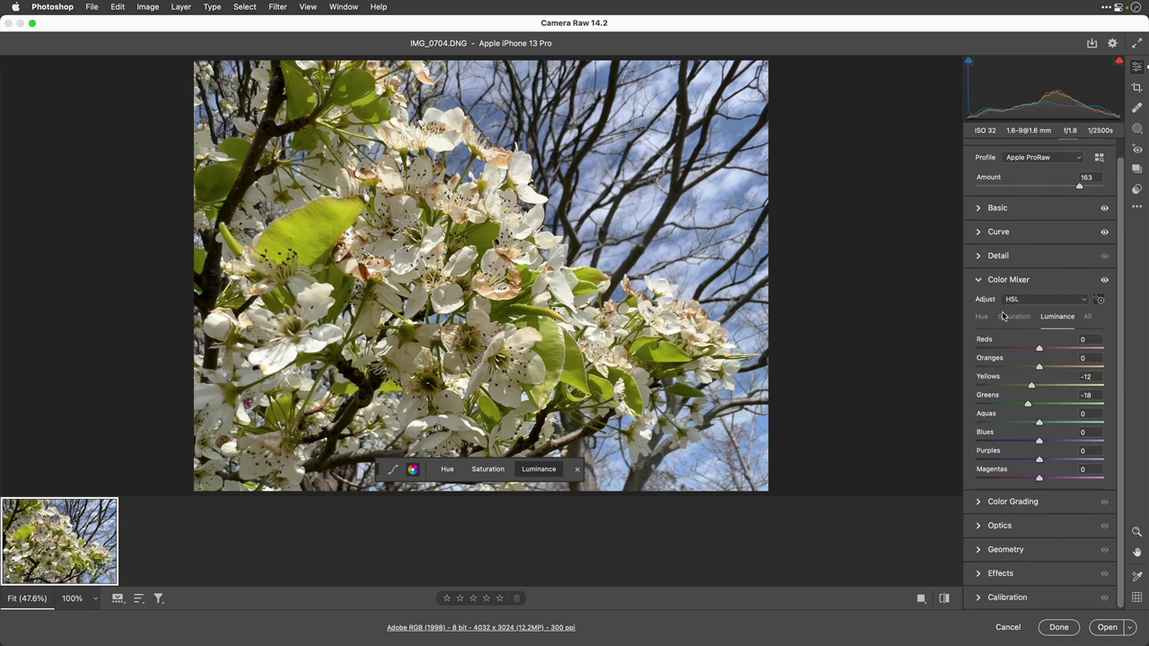
- Enable lens profile corrections with Auto setup and Apple as the lens make
click(978, 528)
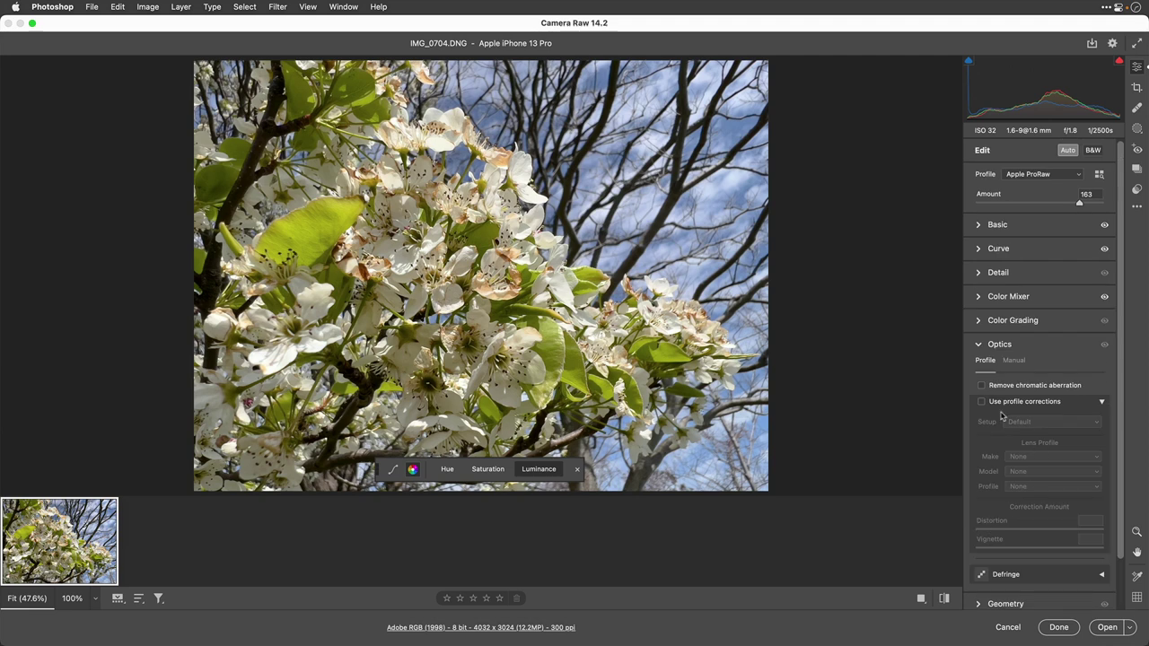
click(982, 402)
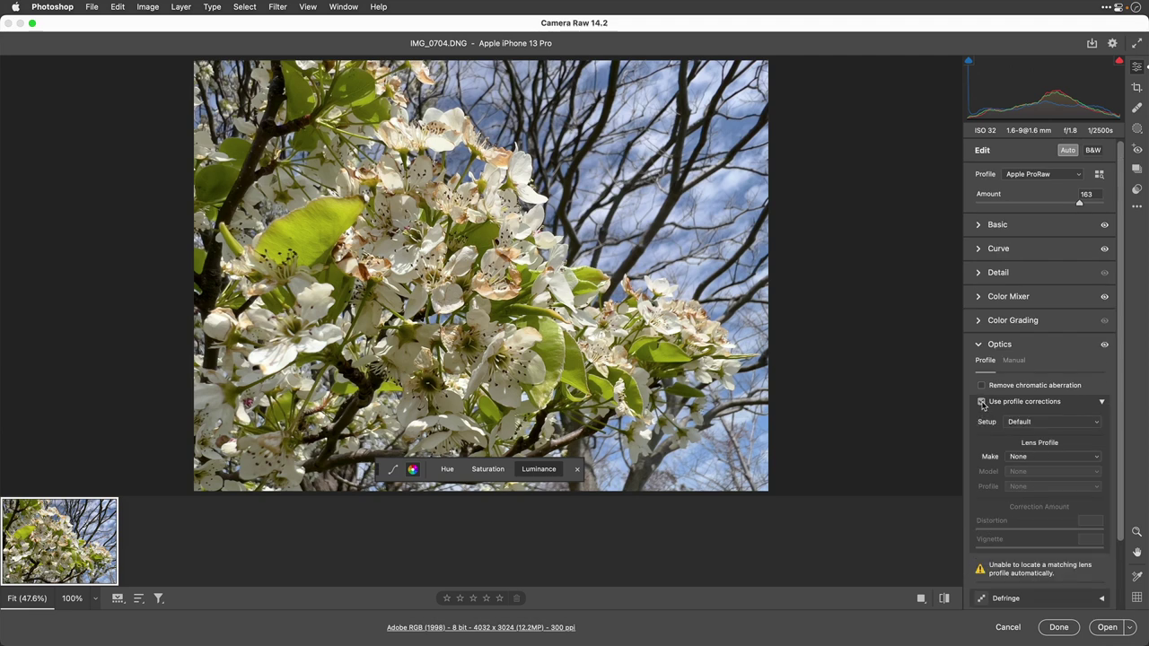
click(1024, 424)
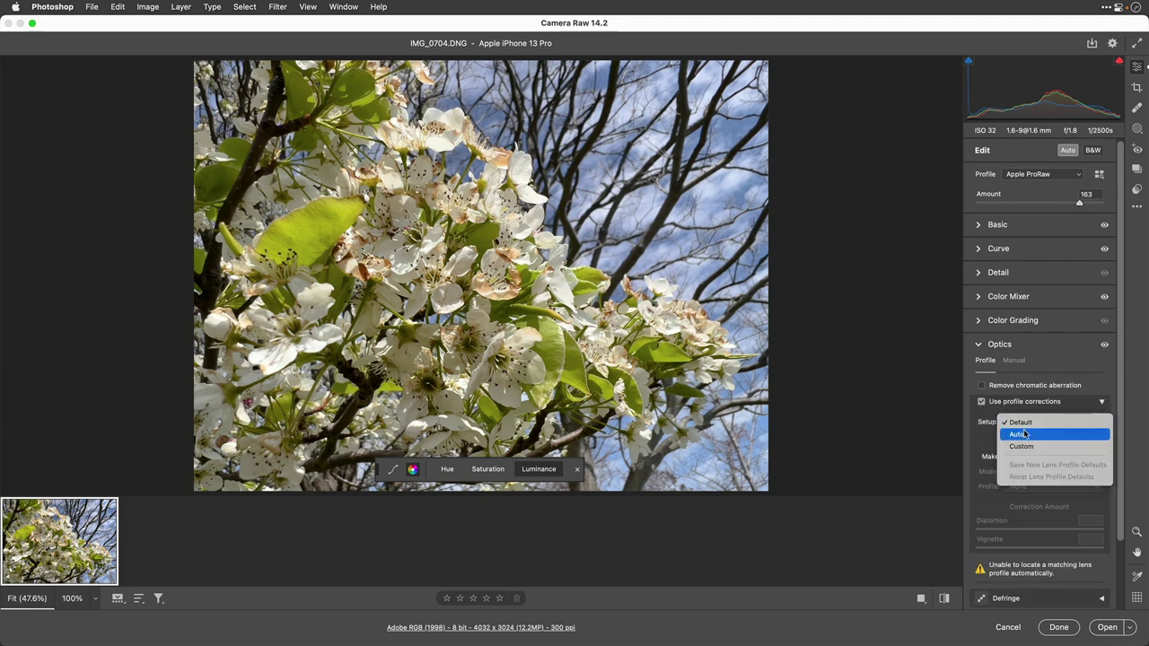
click(1024, 435)
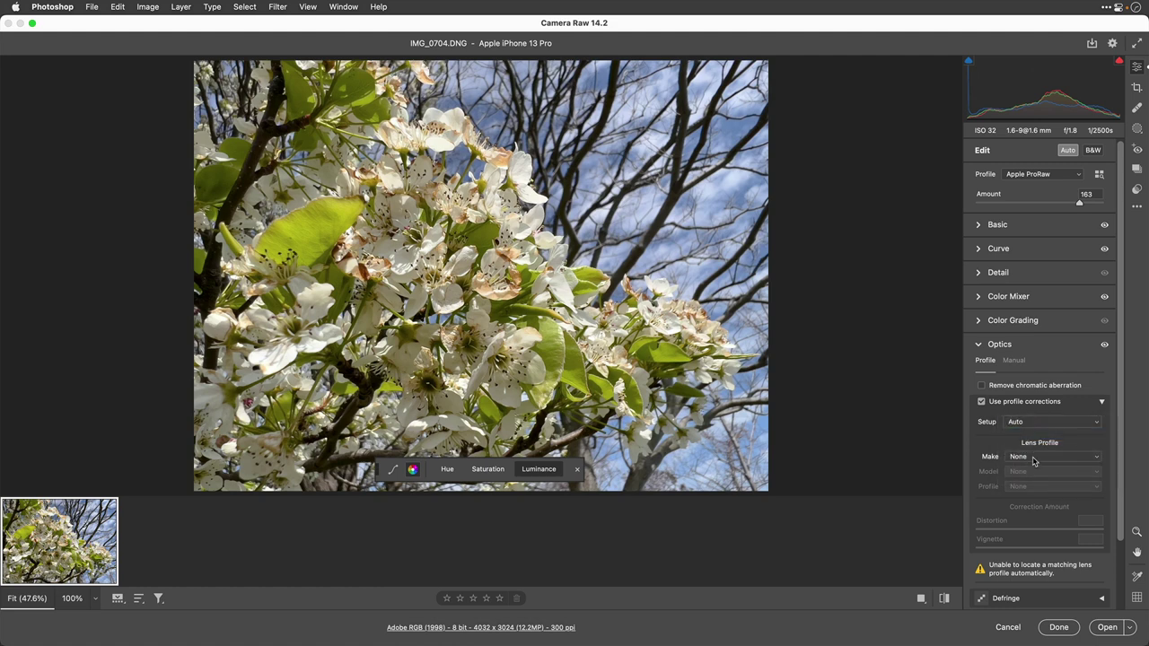
click(1034, 461)
click(1033, 477)
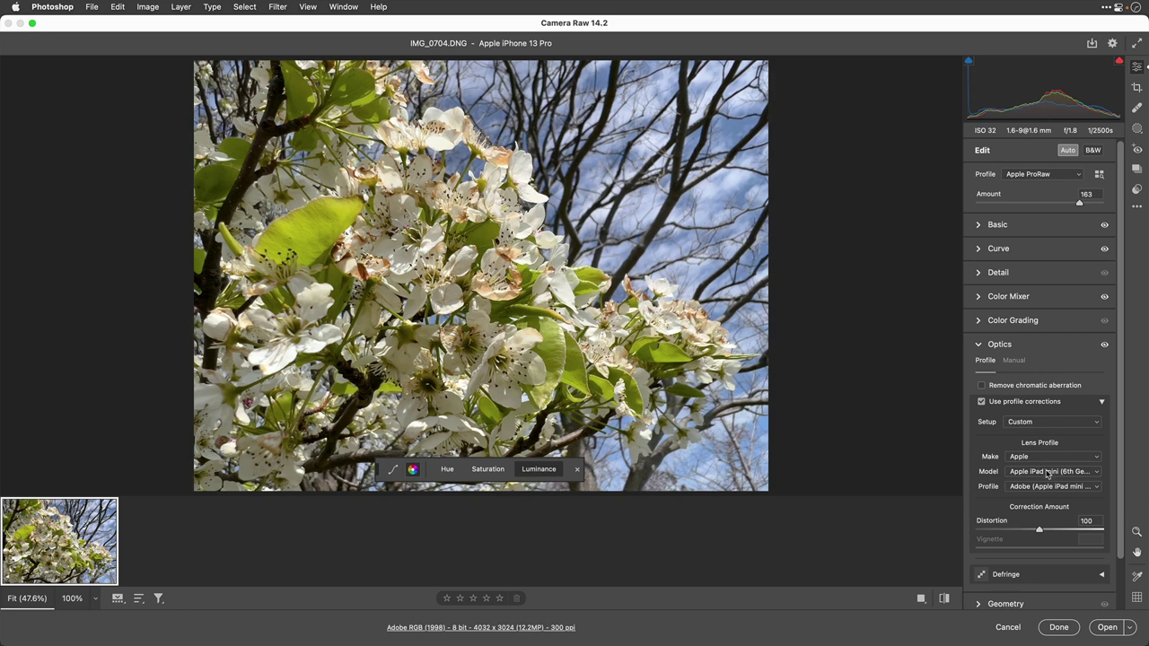
- Choose the 'Apple iPhone 13 mini back camera 5.1mm f1.6' lens model
click(1047, 473)
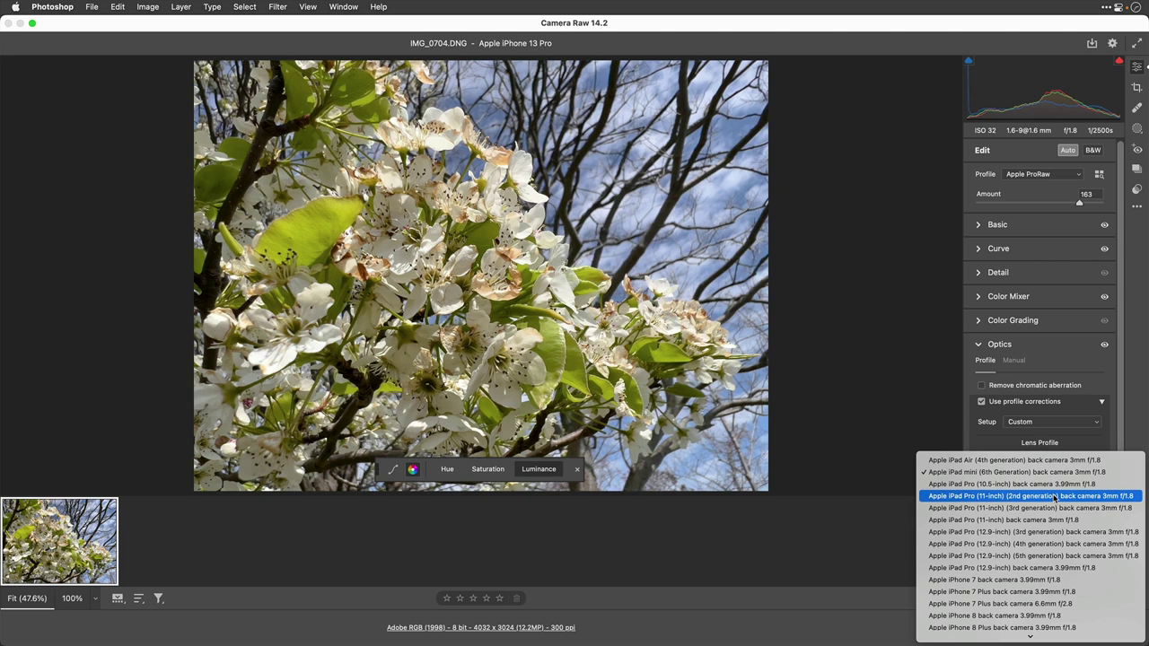
scroll(1055, 498, down, 1)
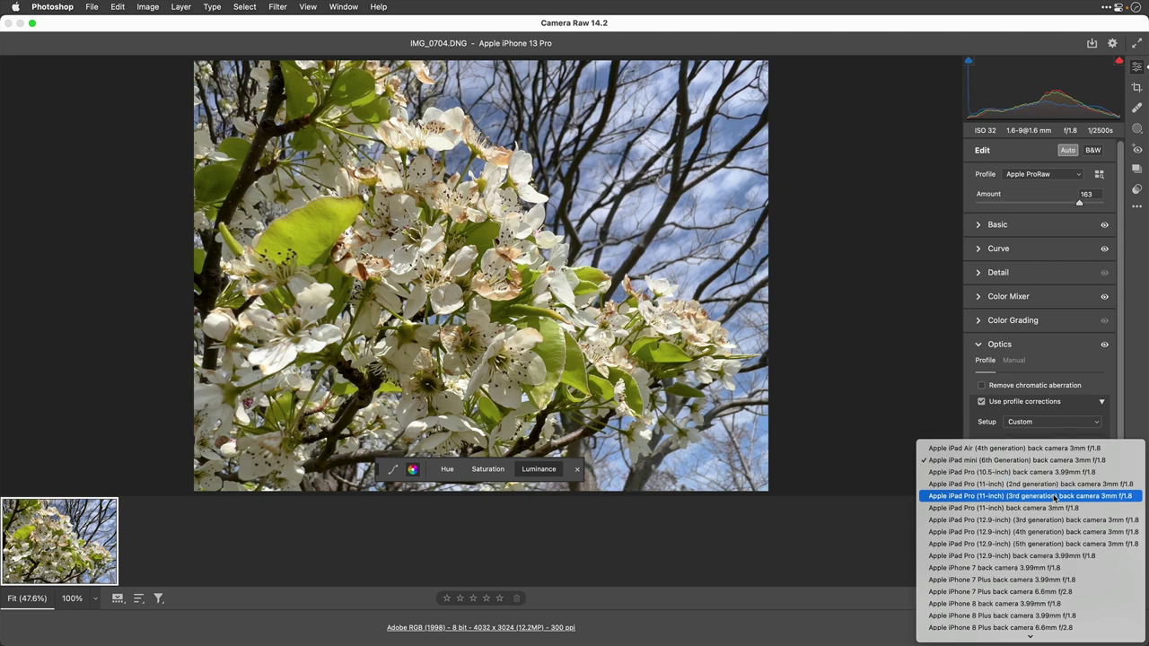
scroll(1059, 507, down, 15)
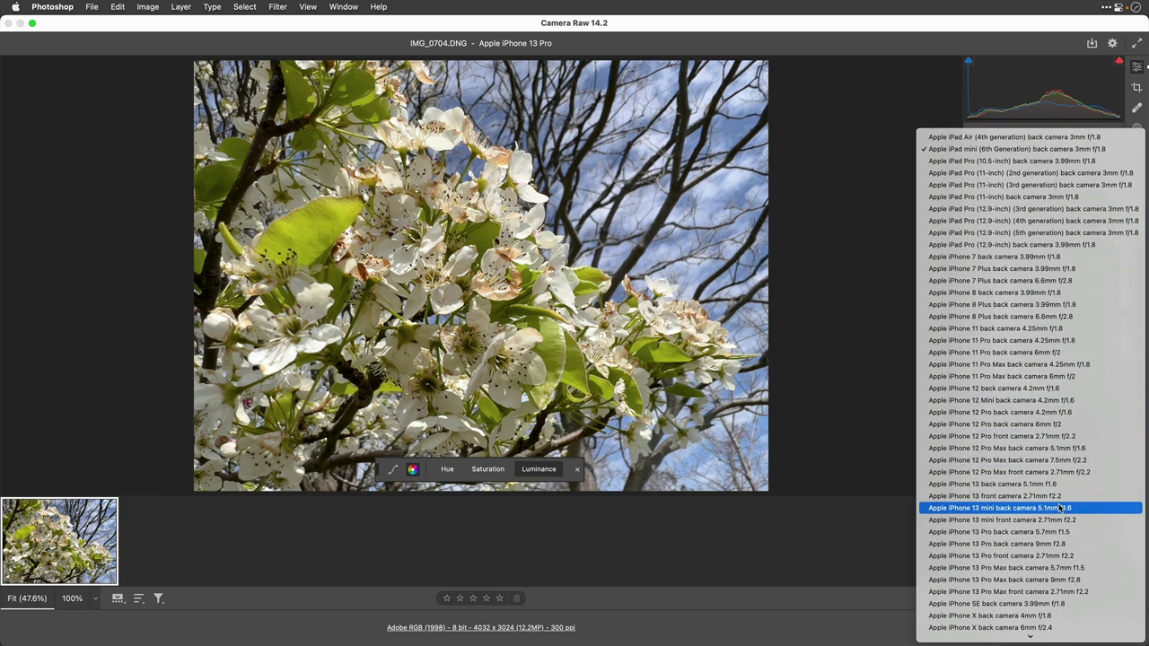
scroll(1060, 509, down, 2)
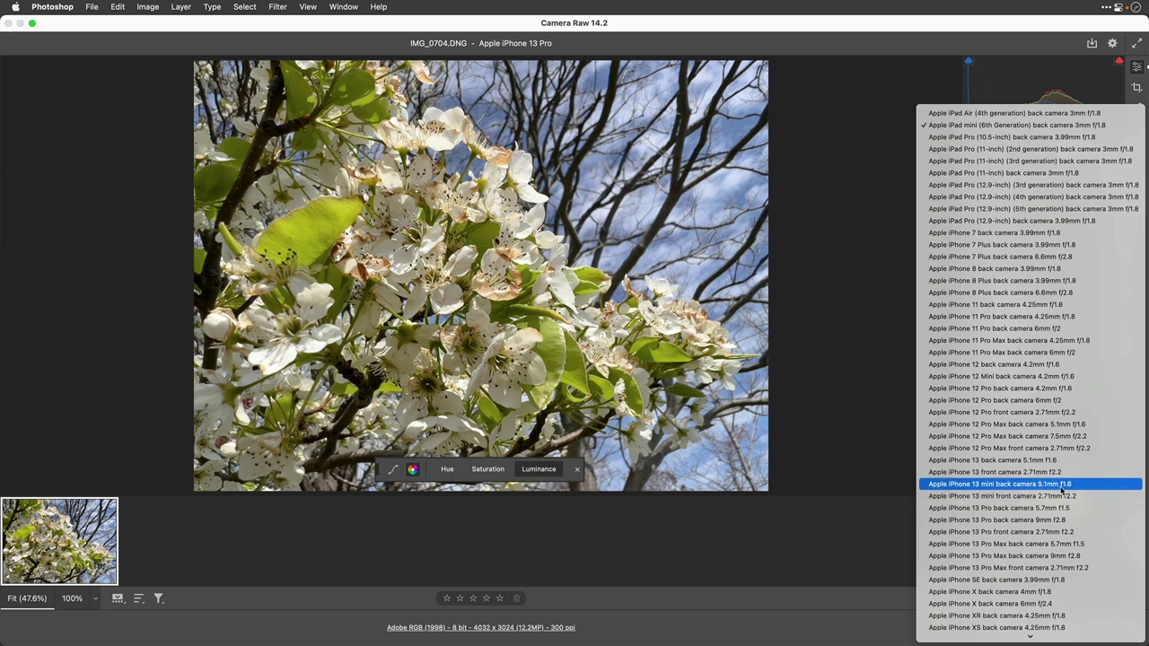
click(1063, 486)
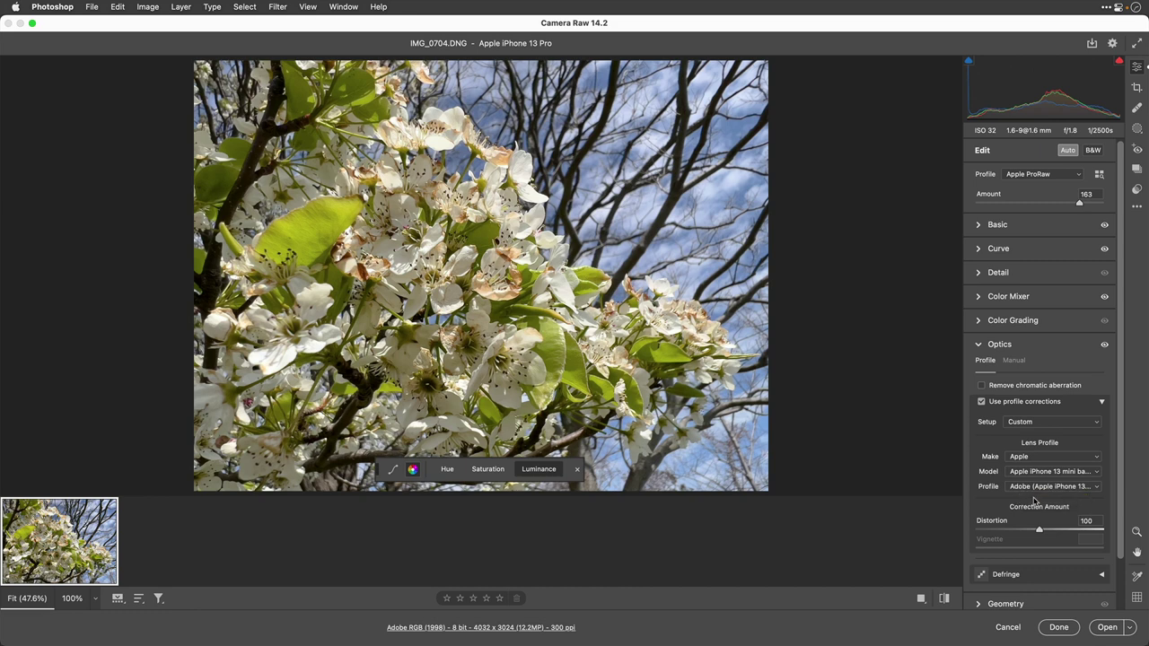
scroll(1060, 539, down, 2)
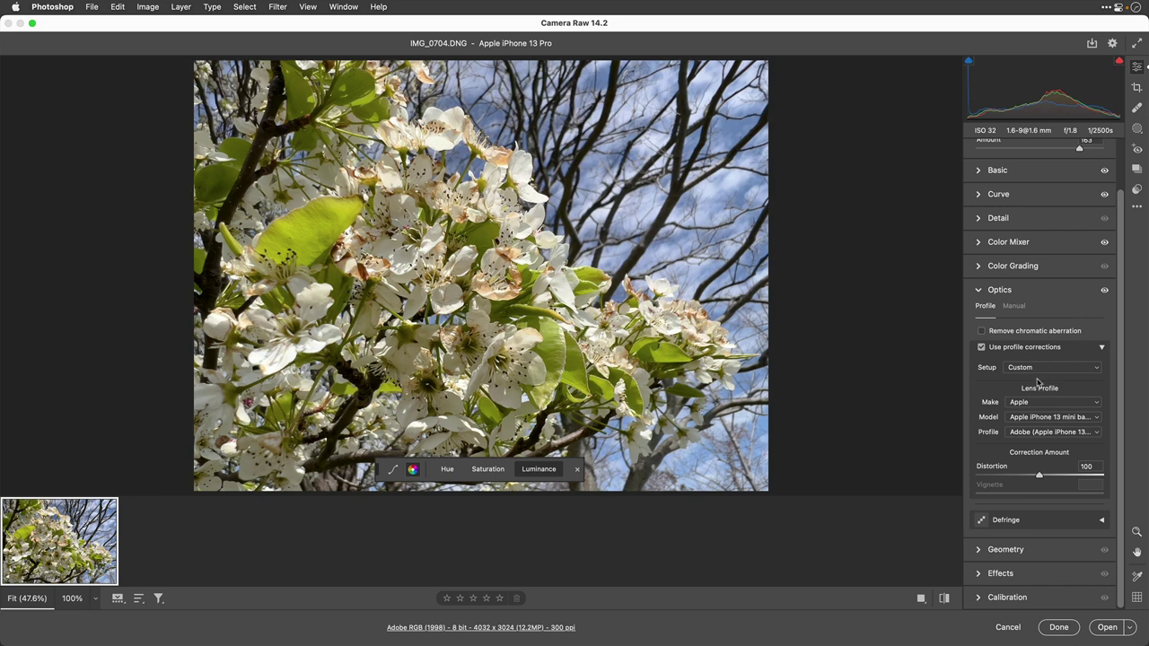
scroll(1068, 333, up, 1)
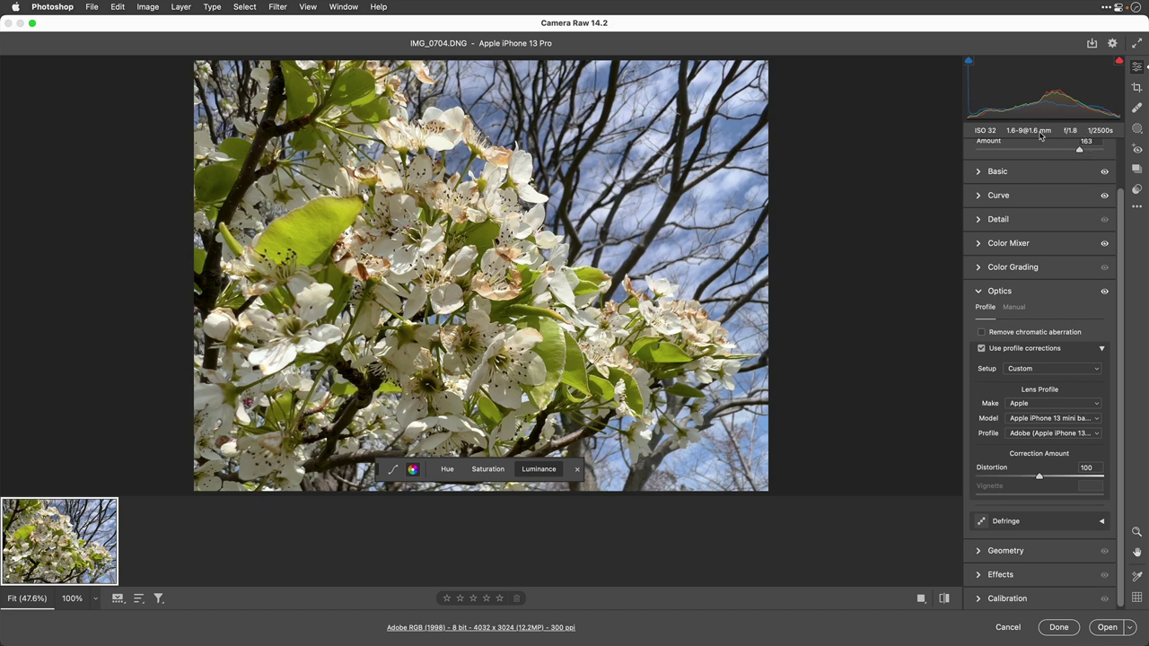
scroll(1068, 316, down, 1)
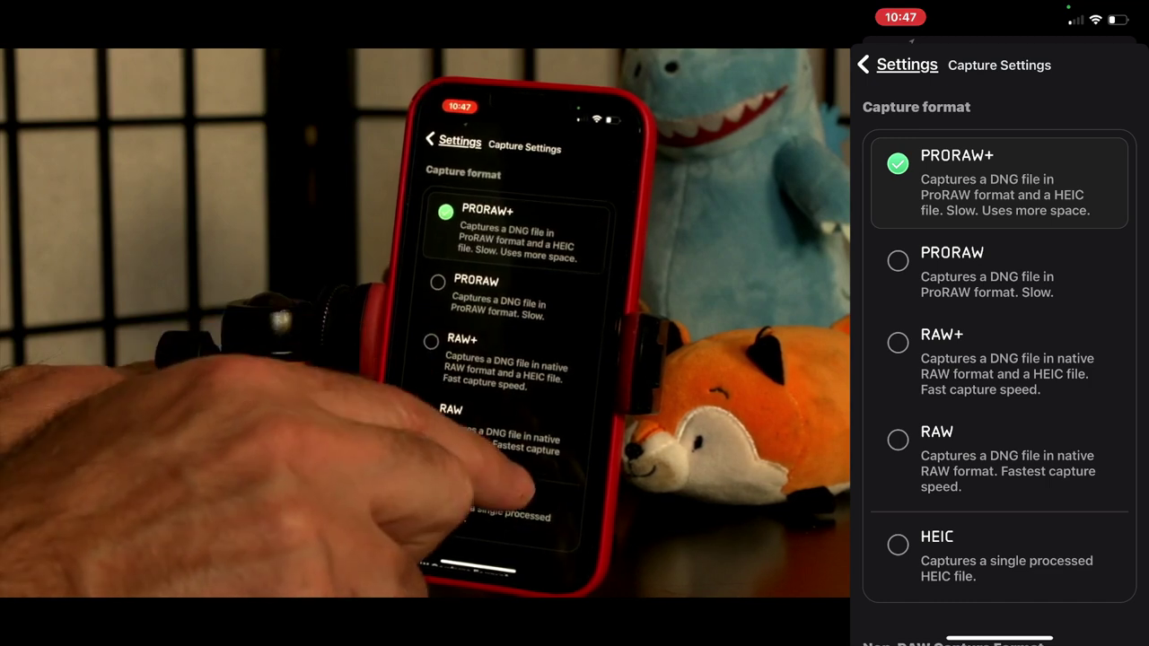
- Scroll through Halide's capture format options, then go back to the main Settings menu
scroll(999, 359, down, 3)
scroll(999, 360, down, 6)
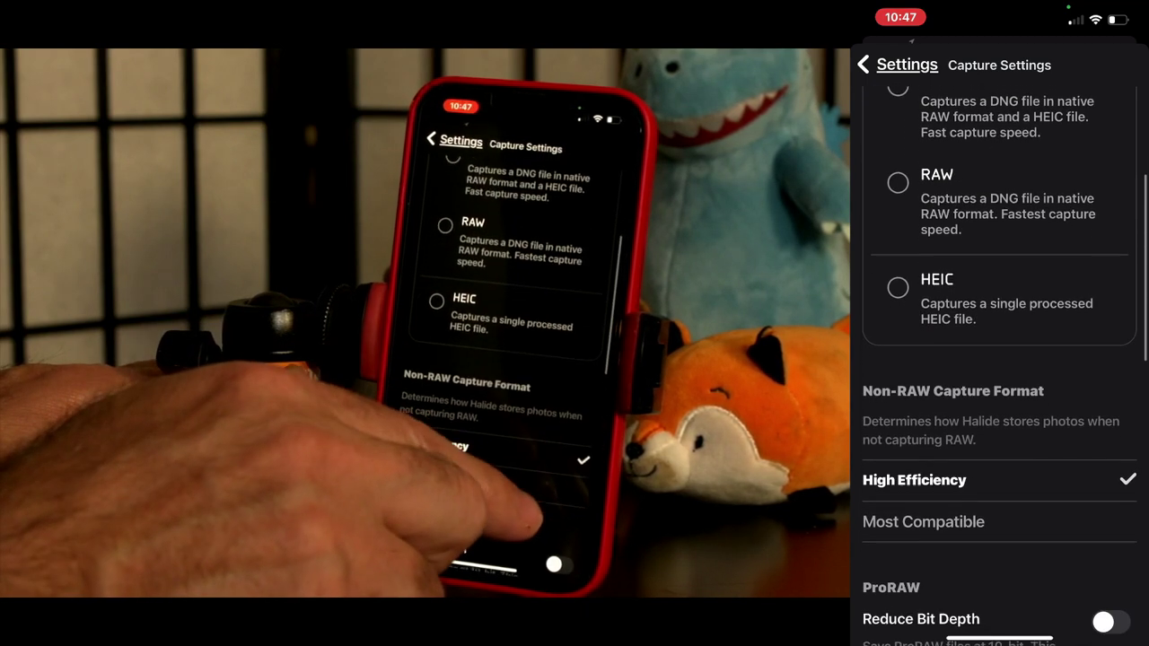
scroll(1000, 359, down, 4)
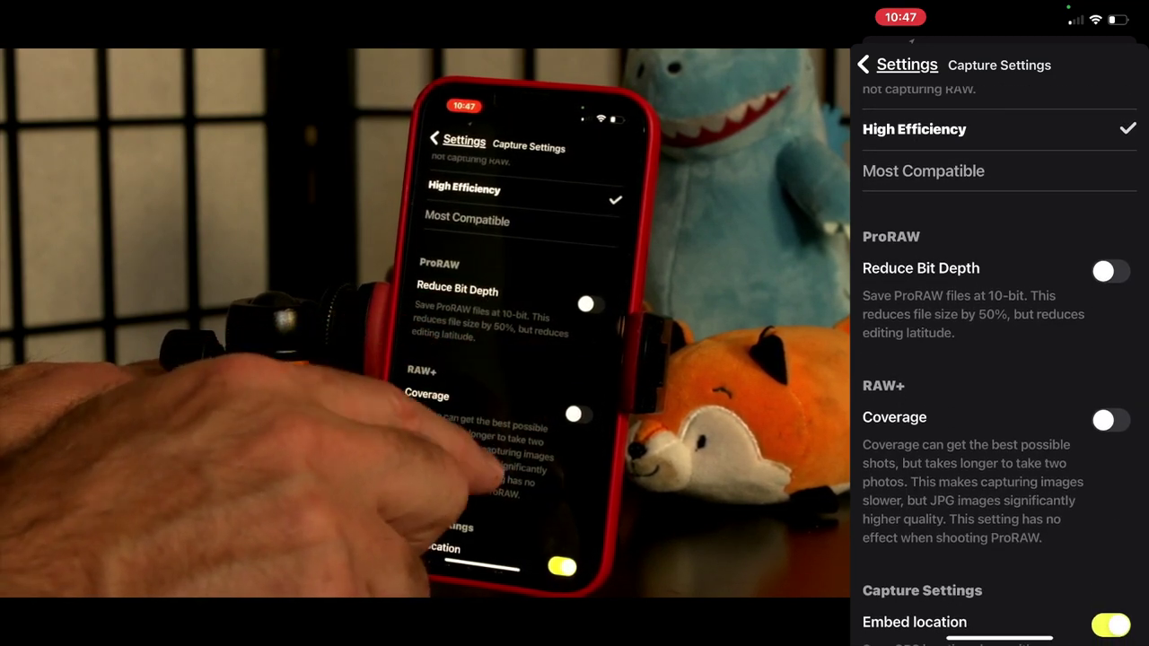
scroll(999, 359, down, 4)
scroll(999, 359, down, 3)
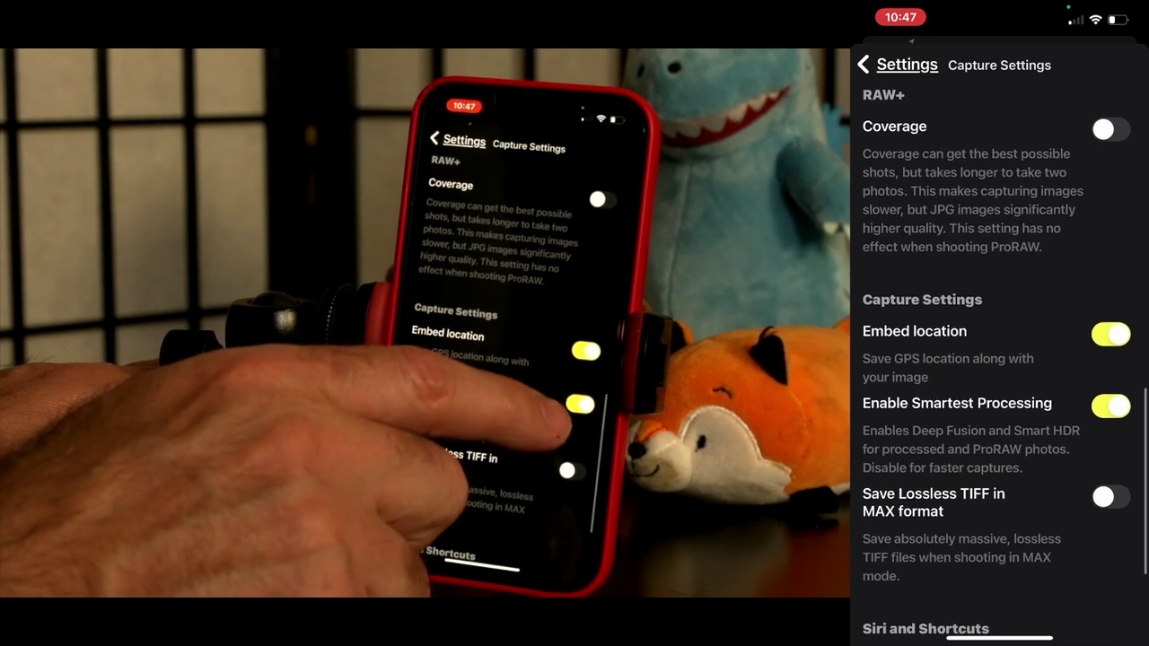
scroll(1000, 359, down, 3)
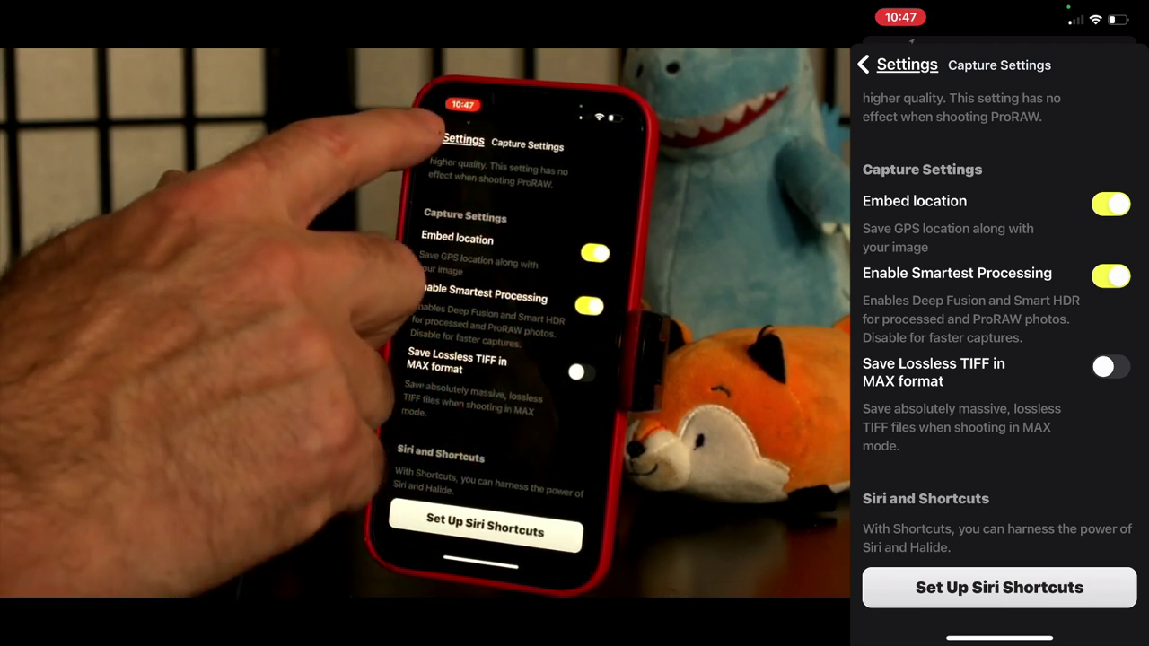
click(901, 64)
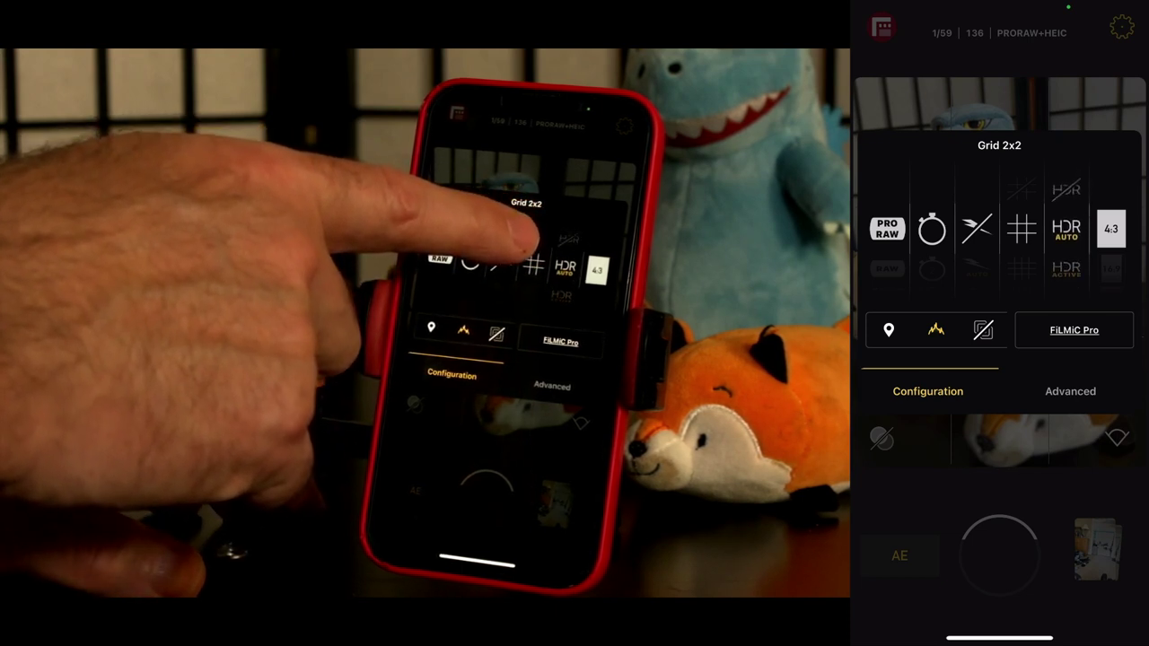
- Configure Firstlight for JPEG capture at a 3:2 aspect ratio with HDR Active
click(439, 259)
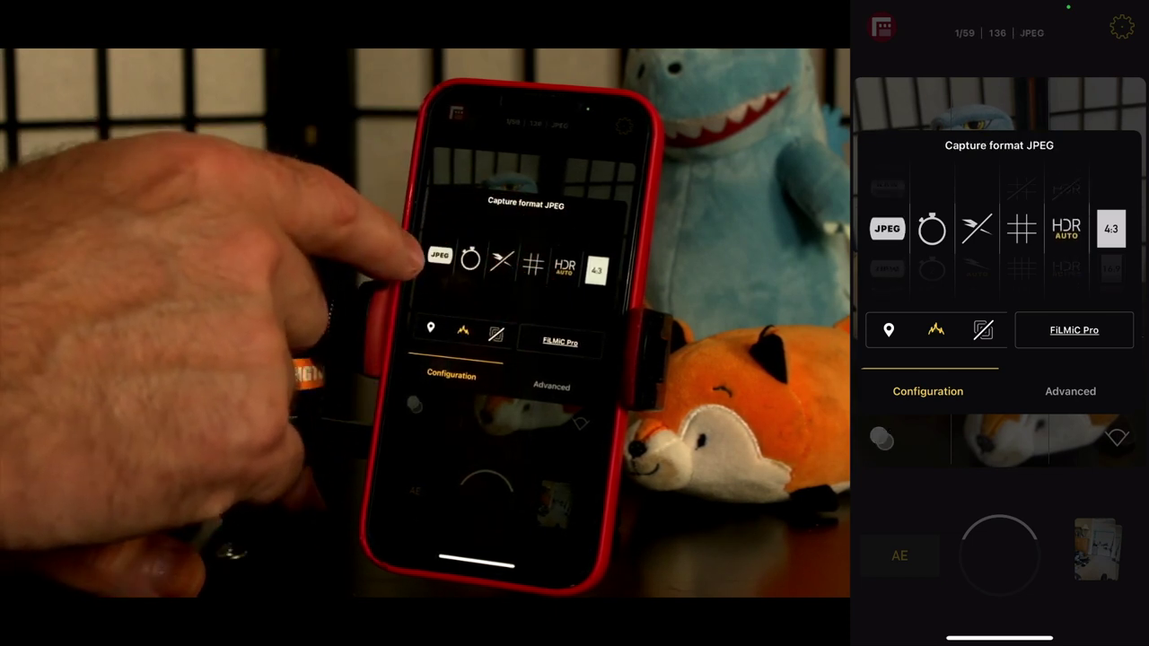
click(564, 266)
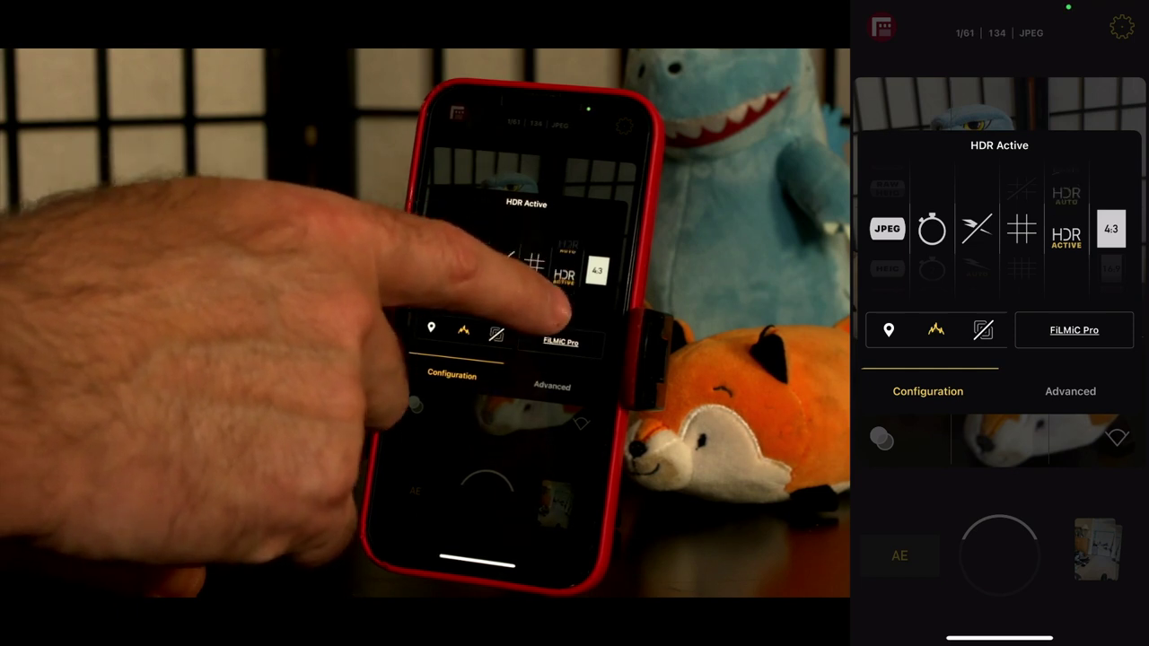
click(564, 274)
click(440, 266)
click(440, 260)
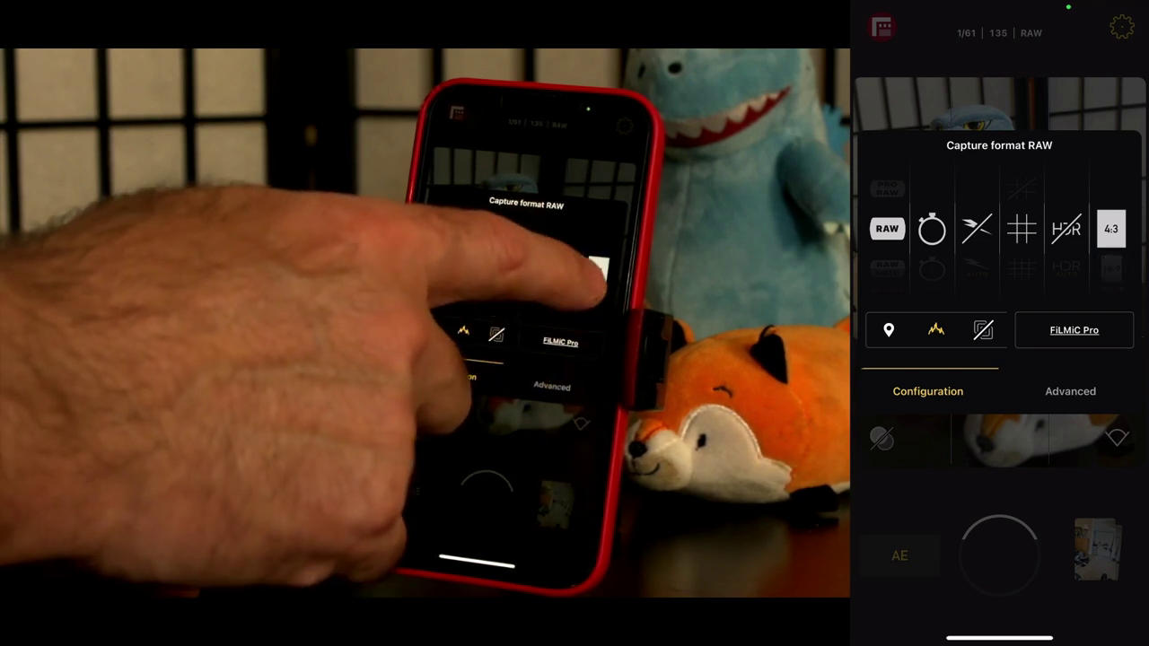
click(595, 271)
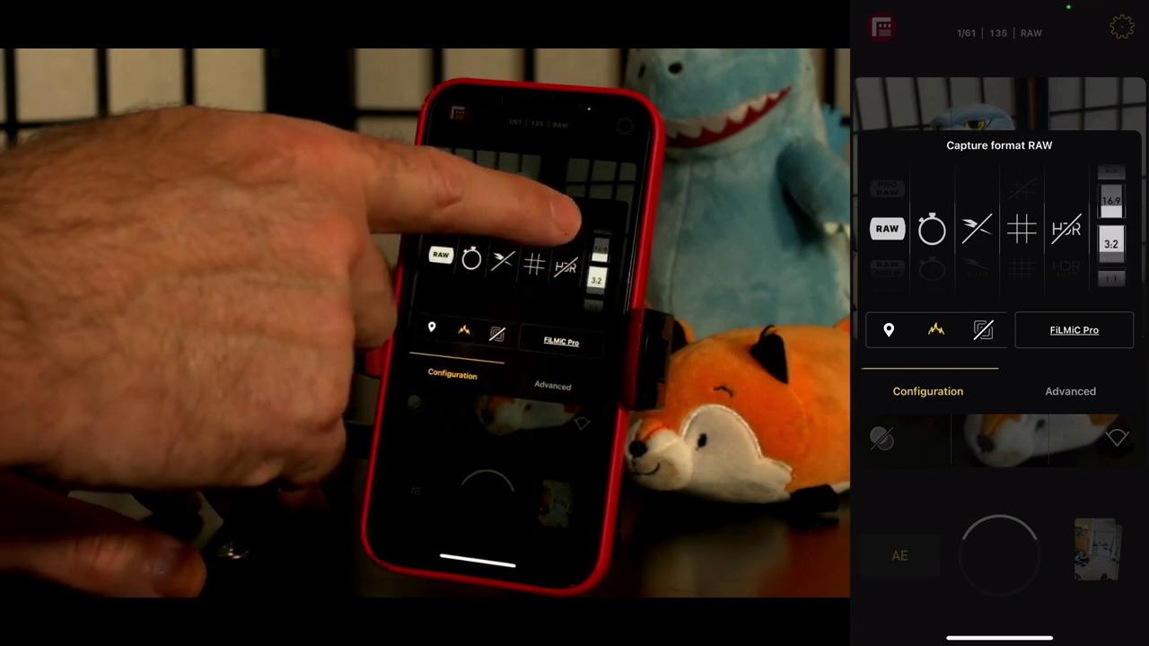
click(594, 274)
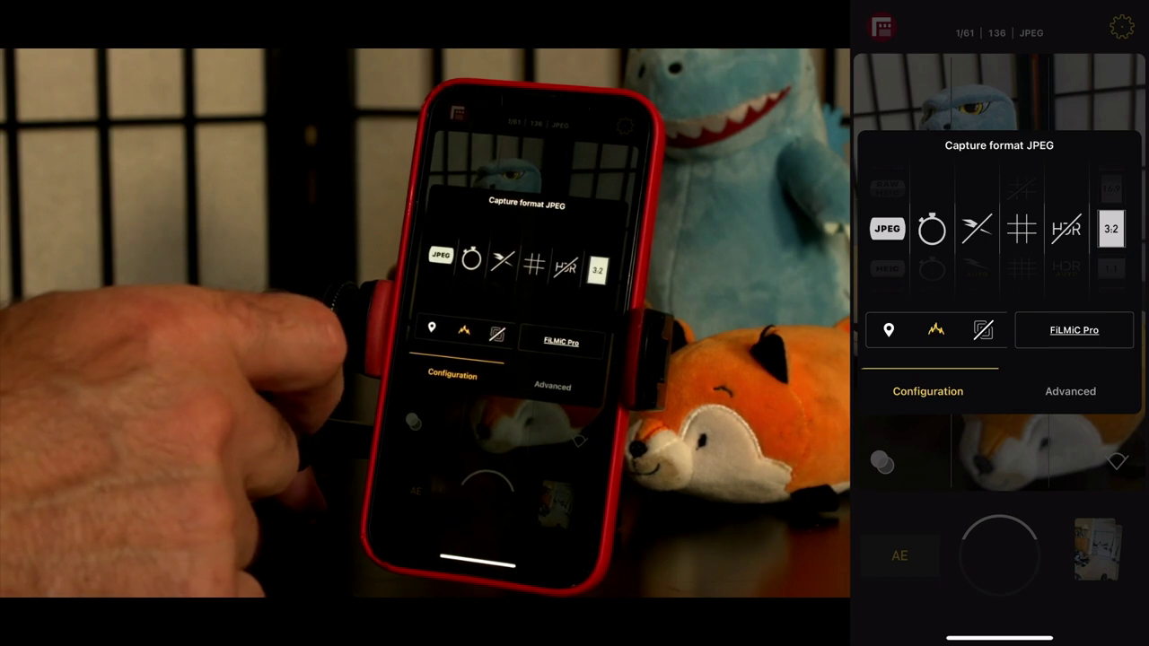
click(565, 266)
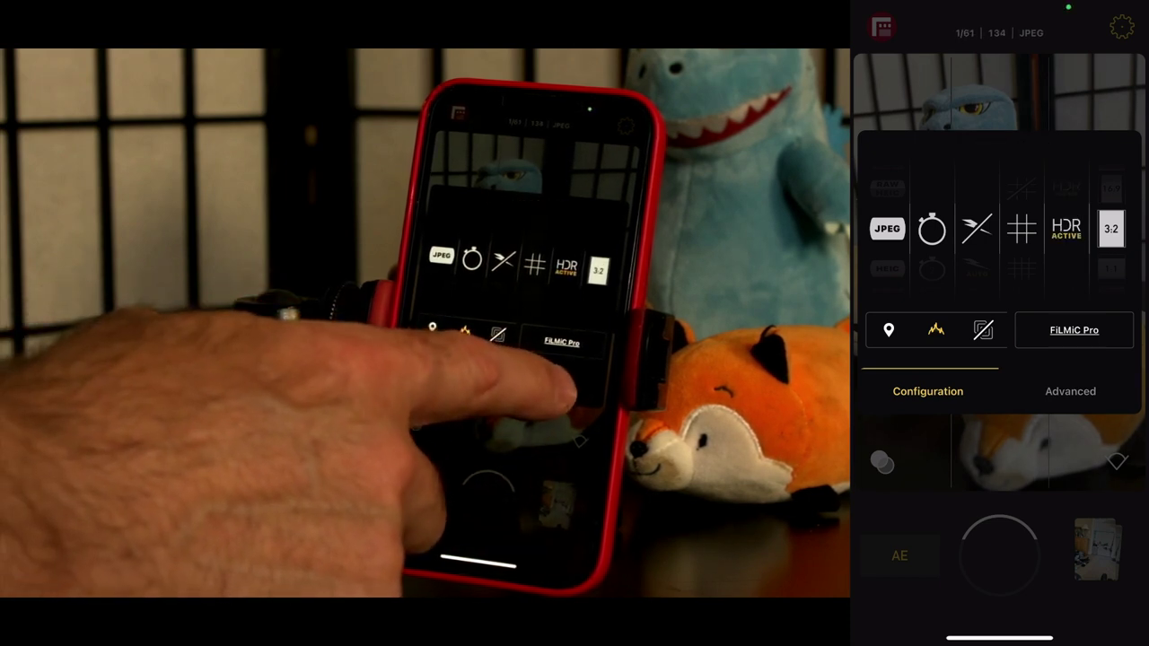
- In Advanced settings, confirm Cross swipe behavior is expose horizontally, focus vertically
click(552, 386)
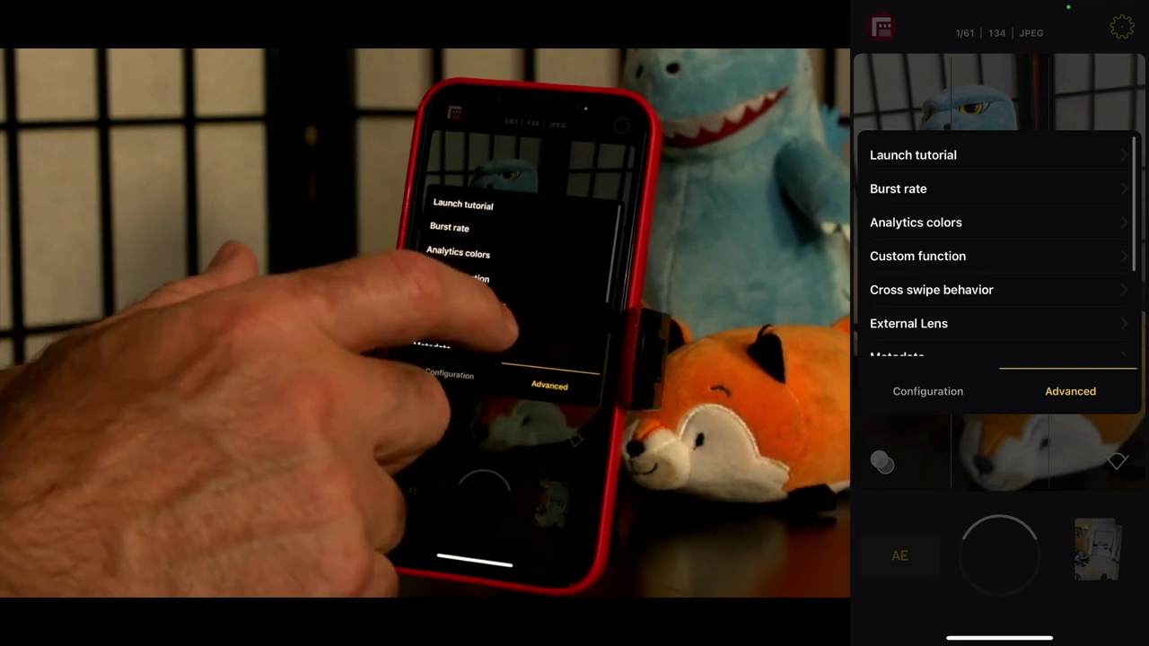
scroll(503, 297, down, 3)
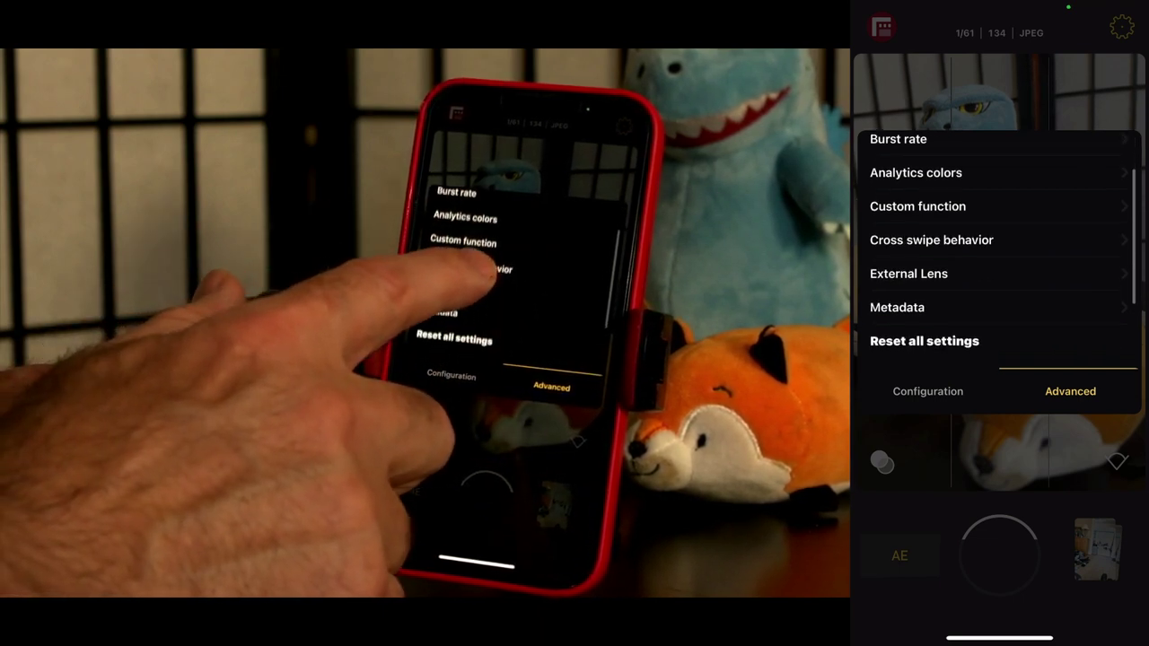
scroll(485, 314, down, 1)
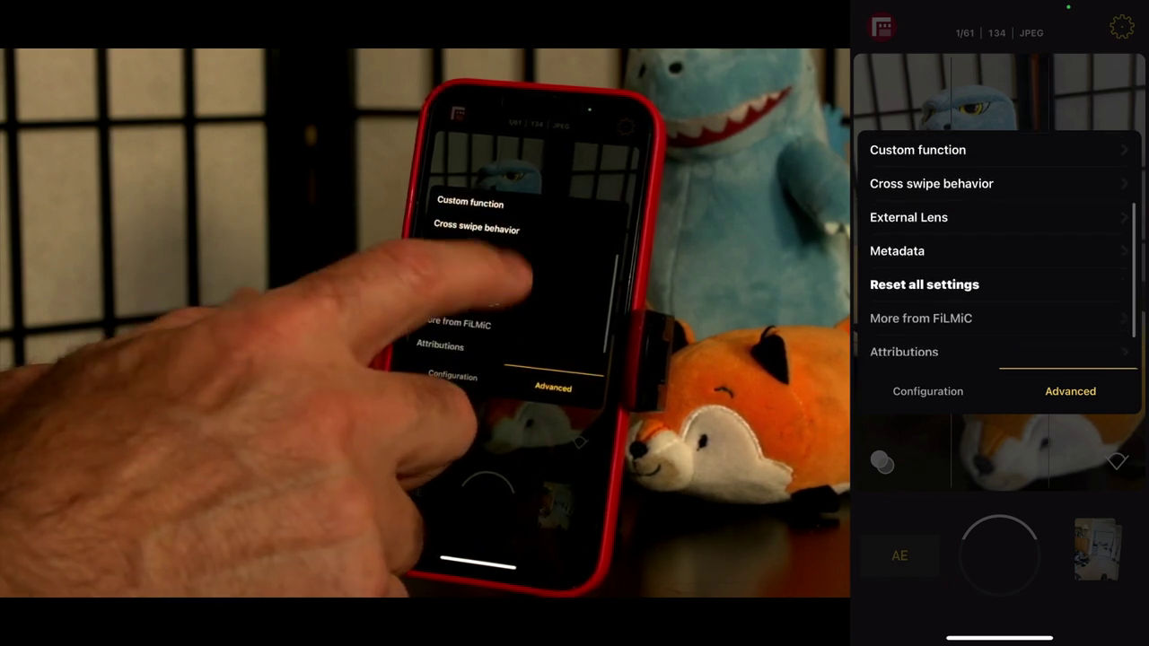
click(498, 226)
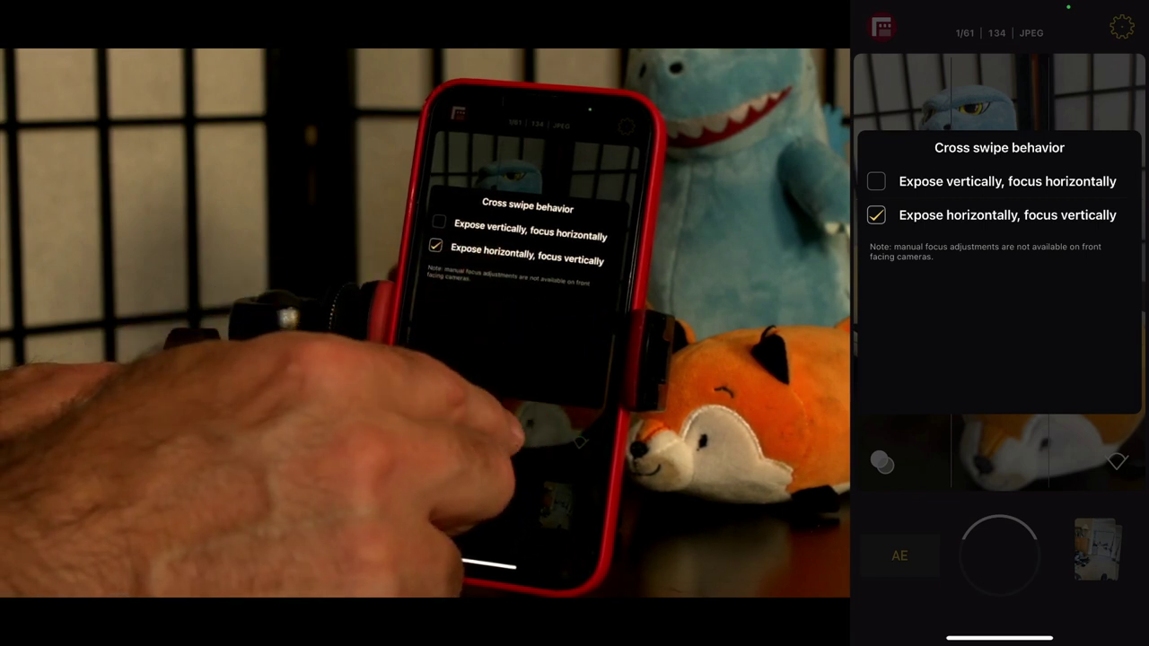
click(522, 435)
- Lock exposure and focus, darken the preview, and take a photo of the toys
click(536, 438)
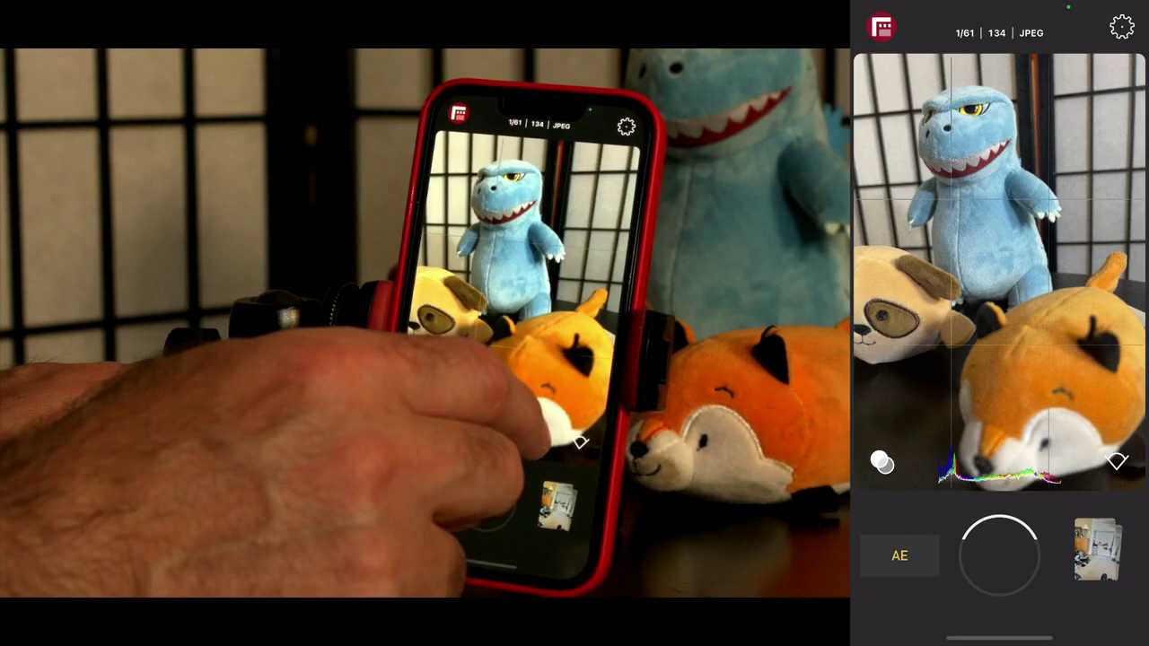
click(551, 346)
drag(583, 386, 488, 448)
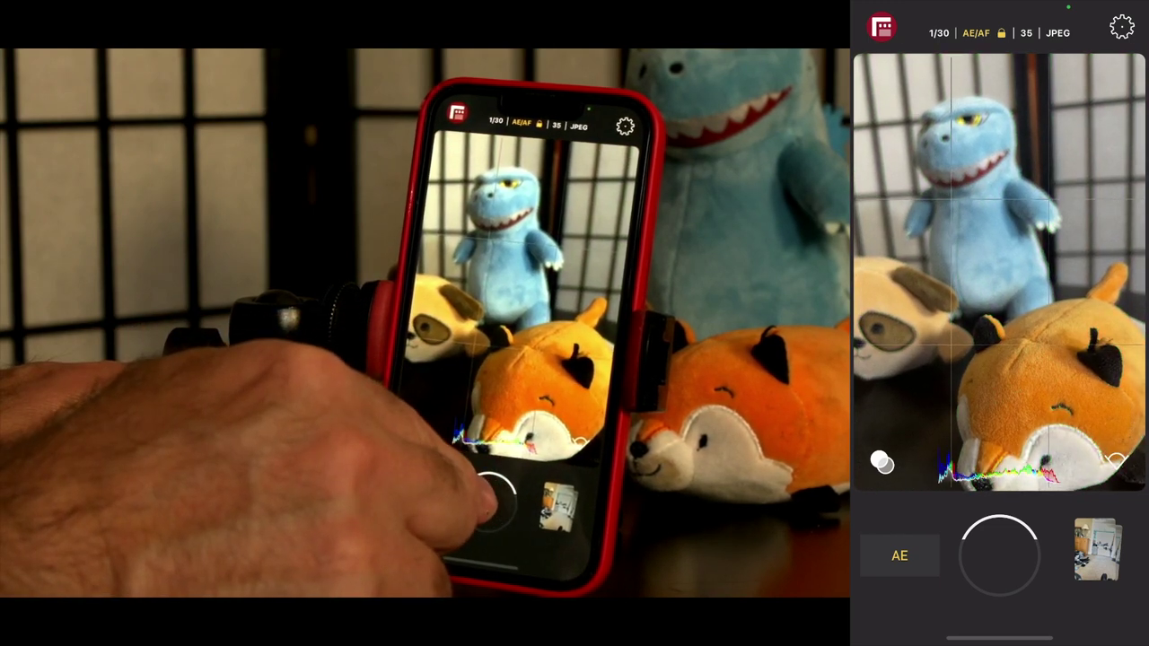
click(492, 503)
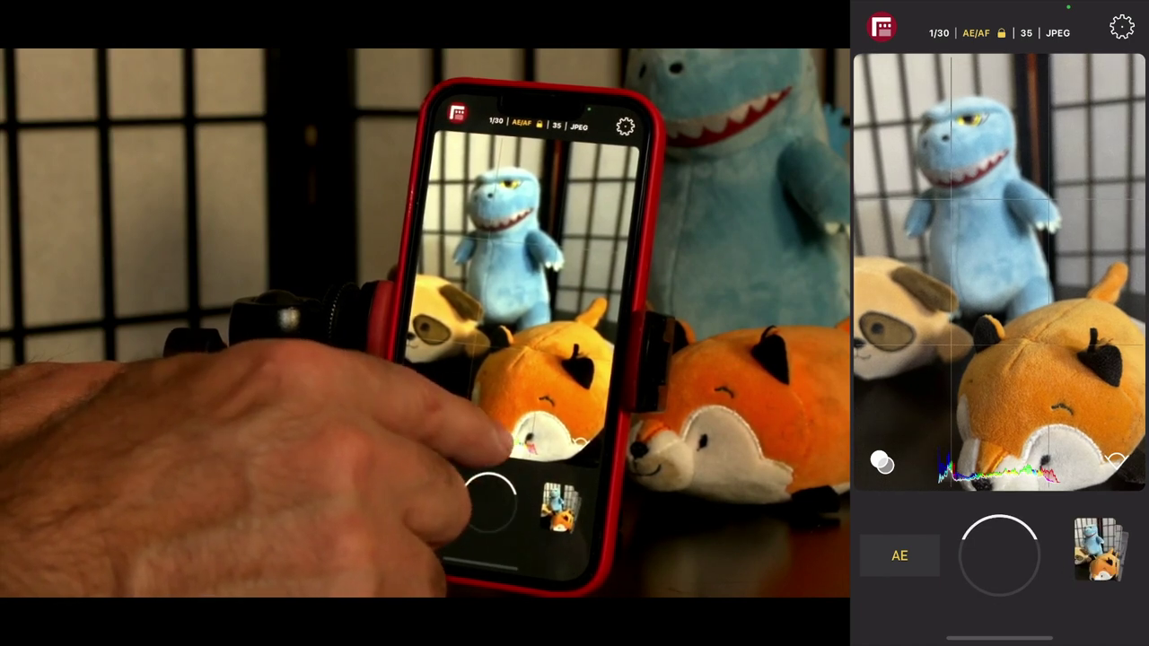
- Switch to the Back Ultra Wide Camera, lock focus on the blue dinosaur, and shoot the plush toys
click(584, 443)
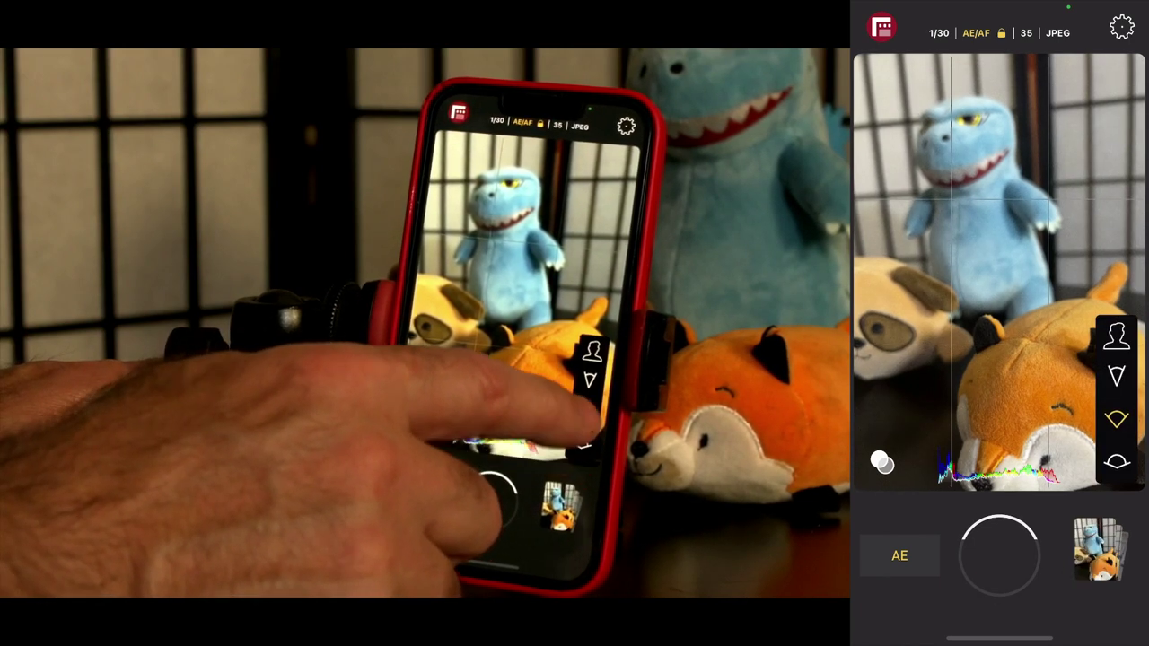
click(585, 412)
click(586, 422)
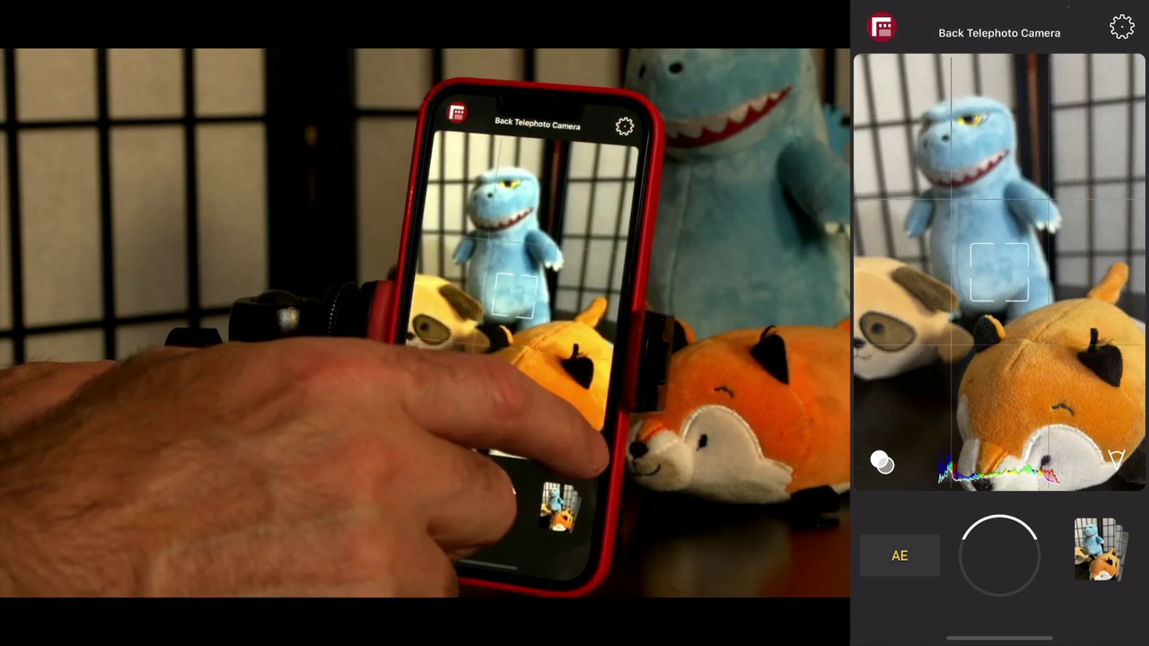
click(586, 422)
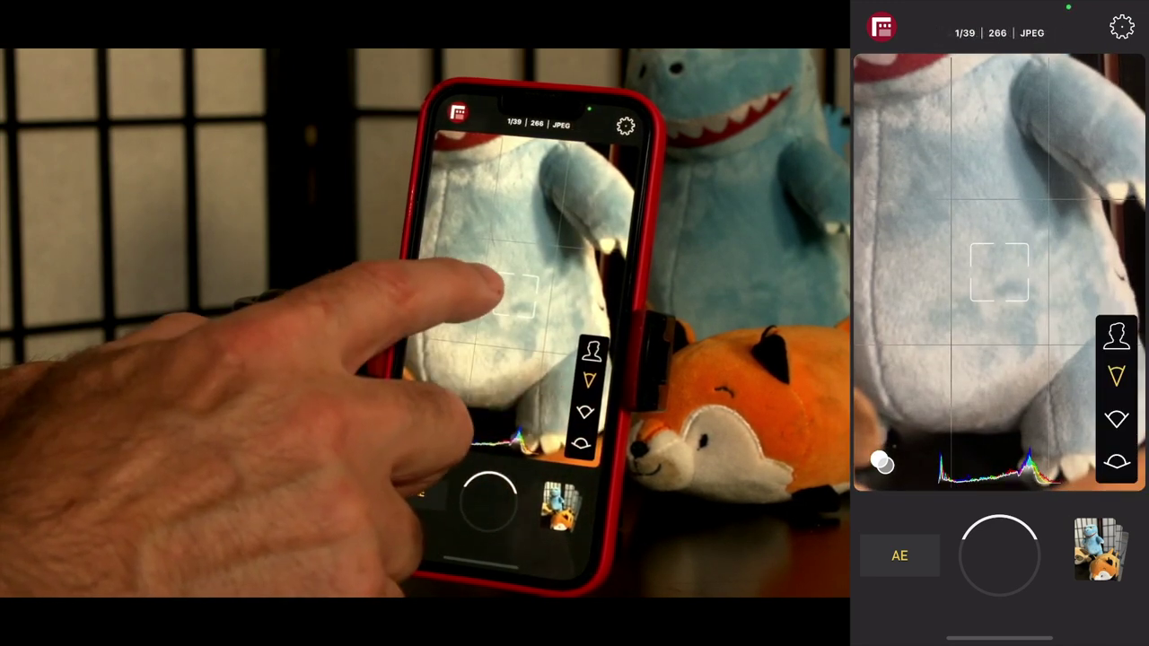
click(469, 245)
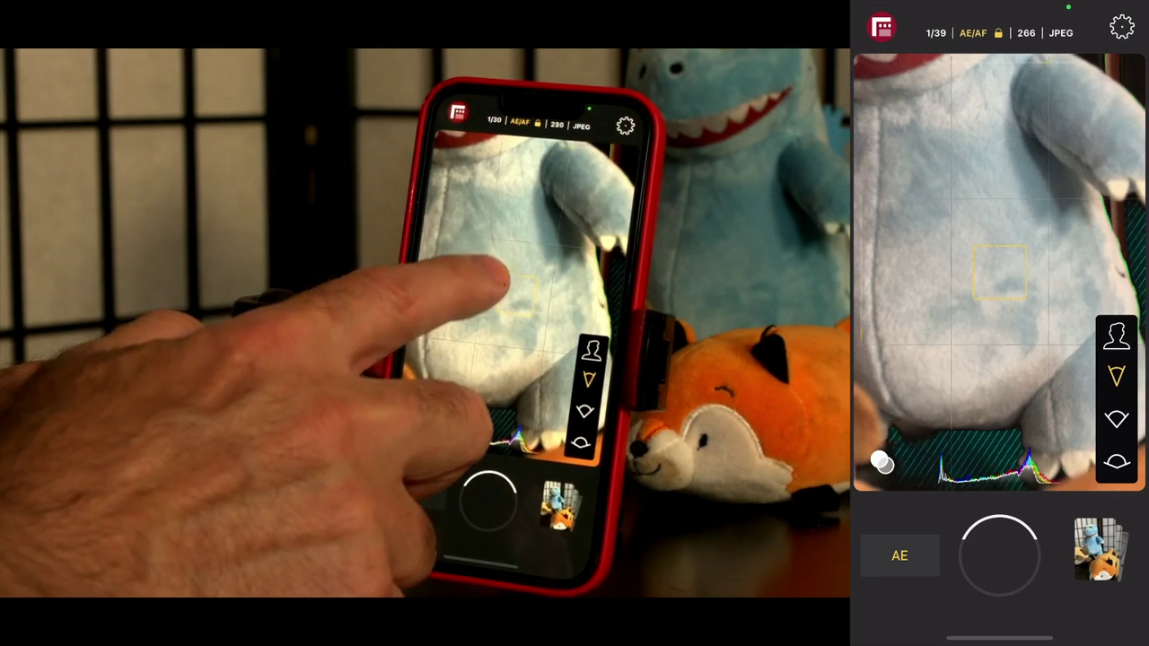
click(585, 412)
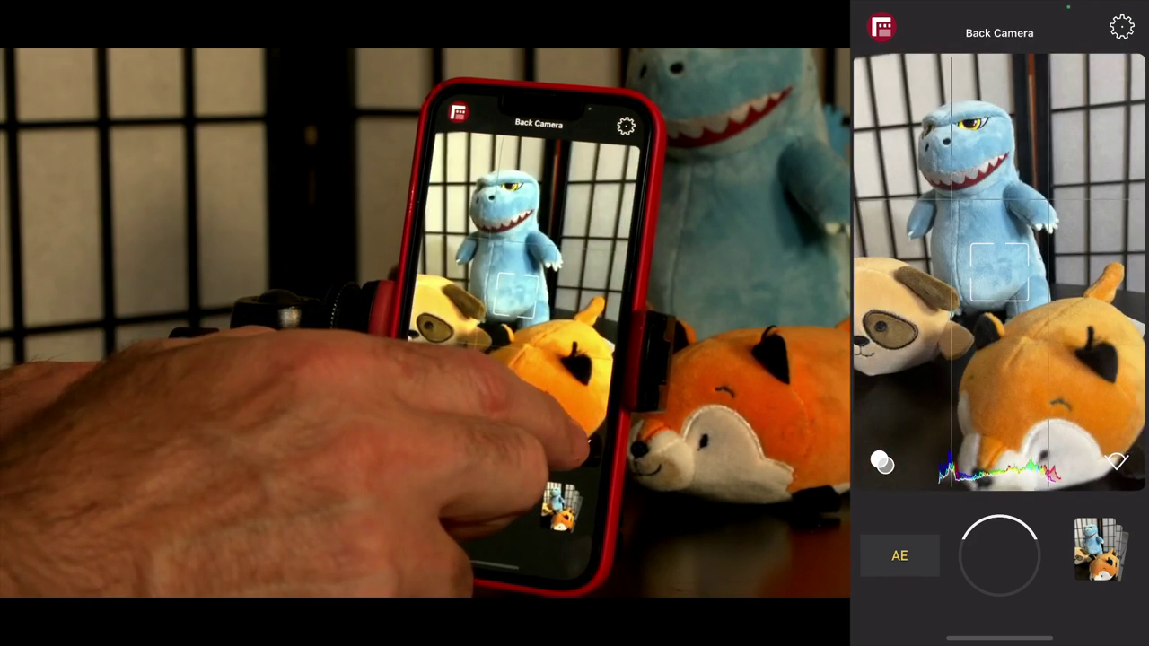
click(585, 441)
click(591, 454)
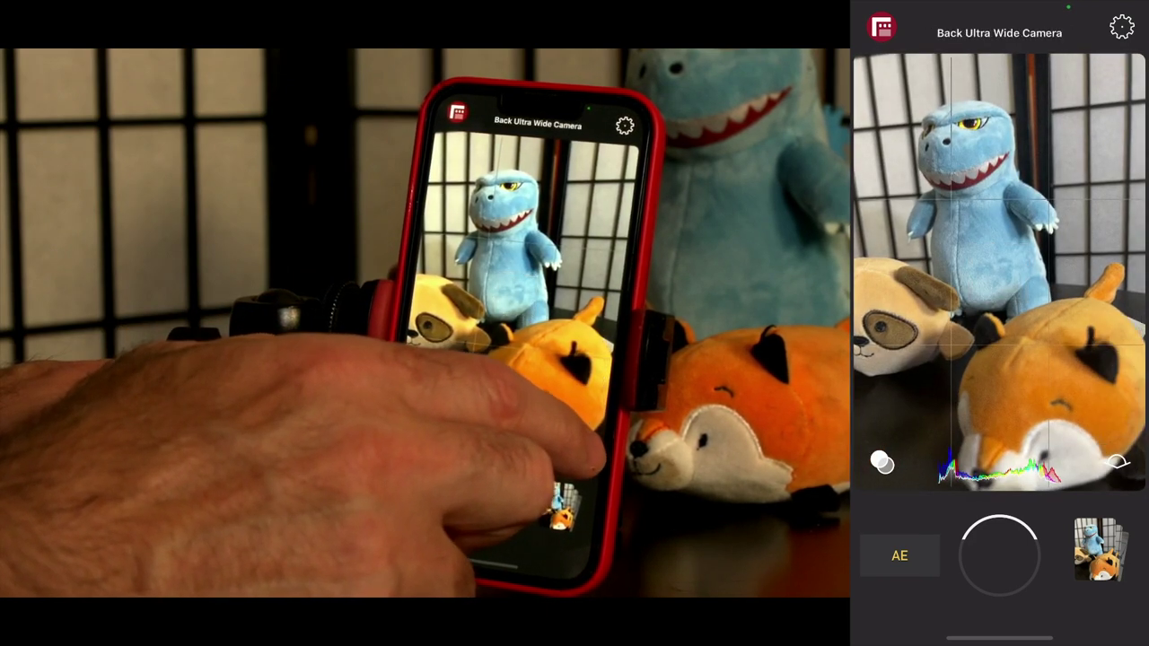
click(492, 499)
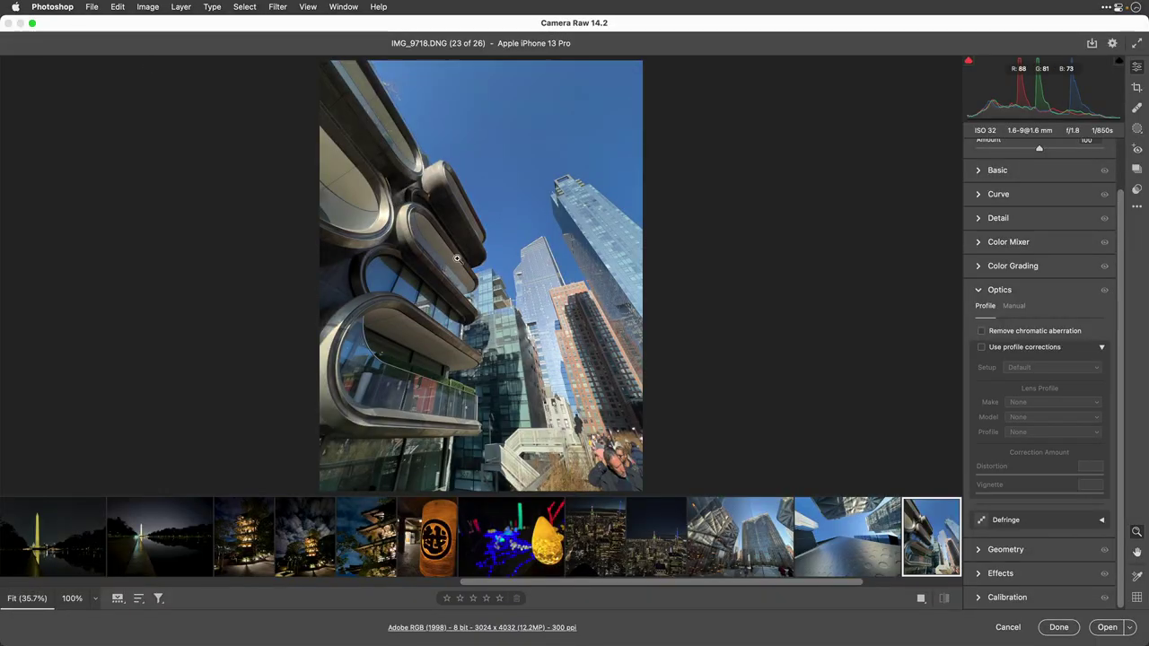
- Compare pagoda shots IMG_8812 and IMG_8813 in the filmstrip, ending on close-up IMG_8814
click(366, 530)
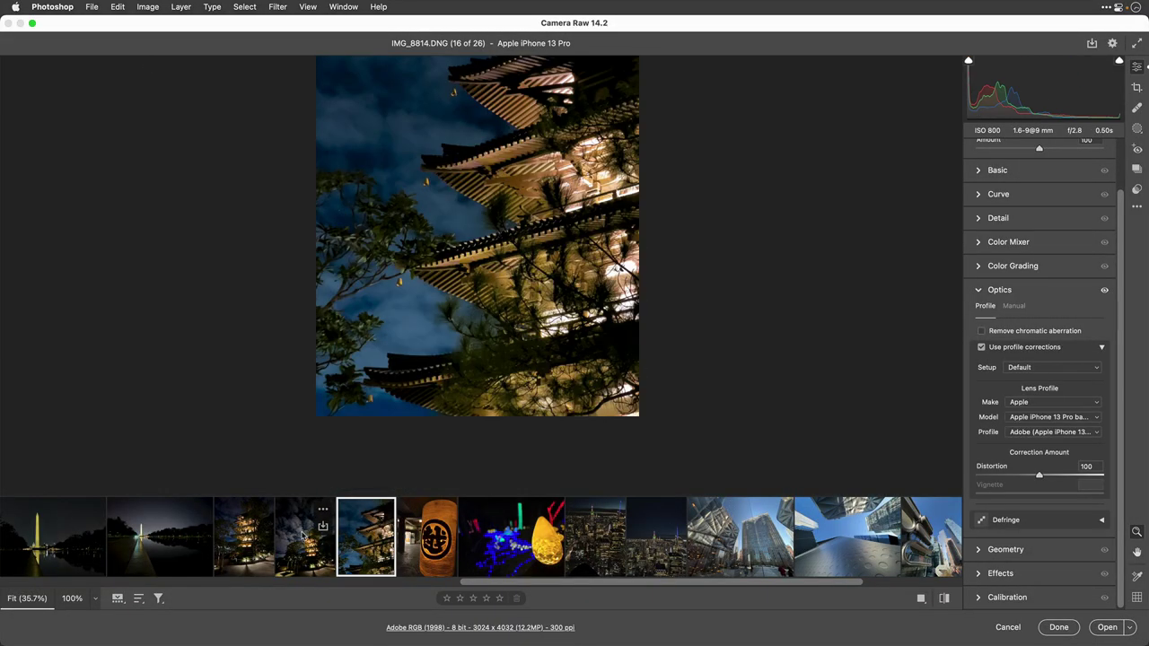
click(258, 538)
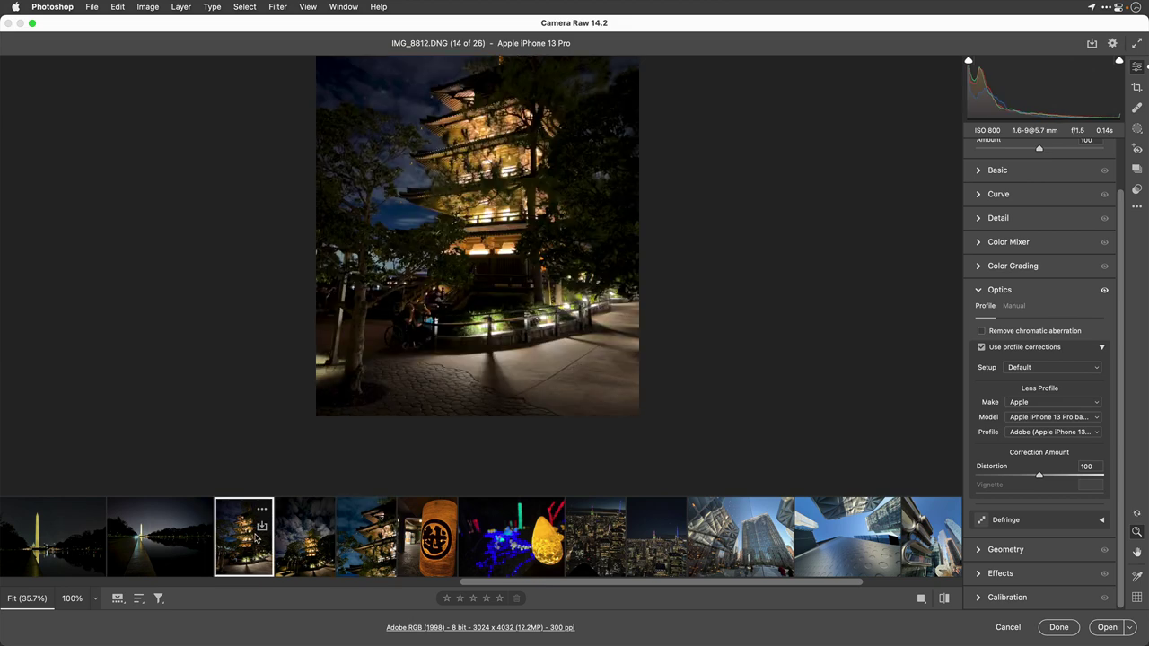
click(298, 548)
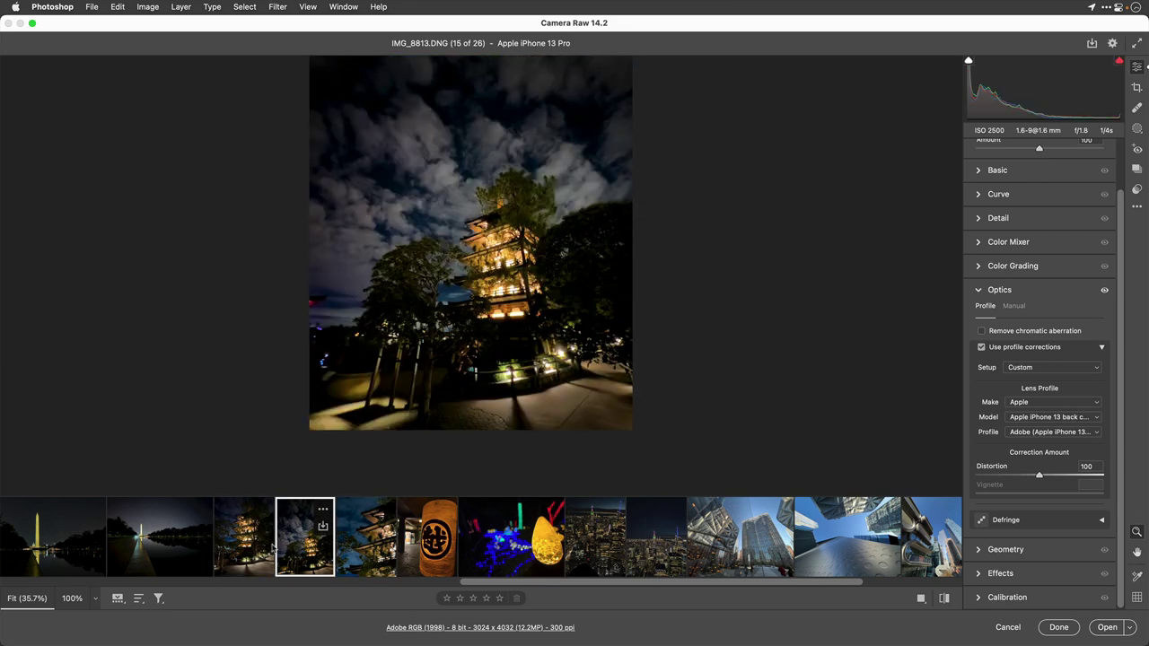
click(259, 549)
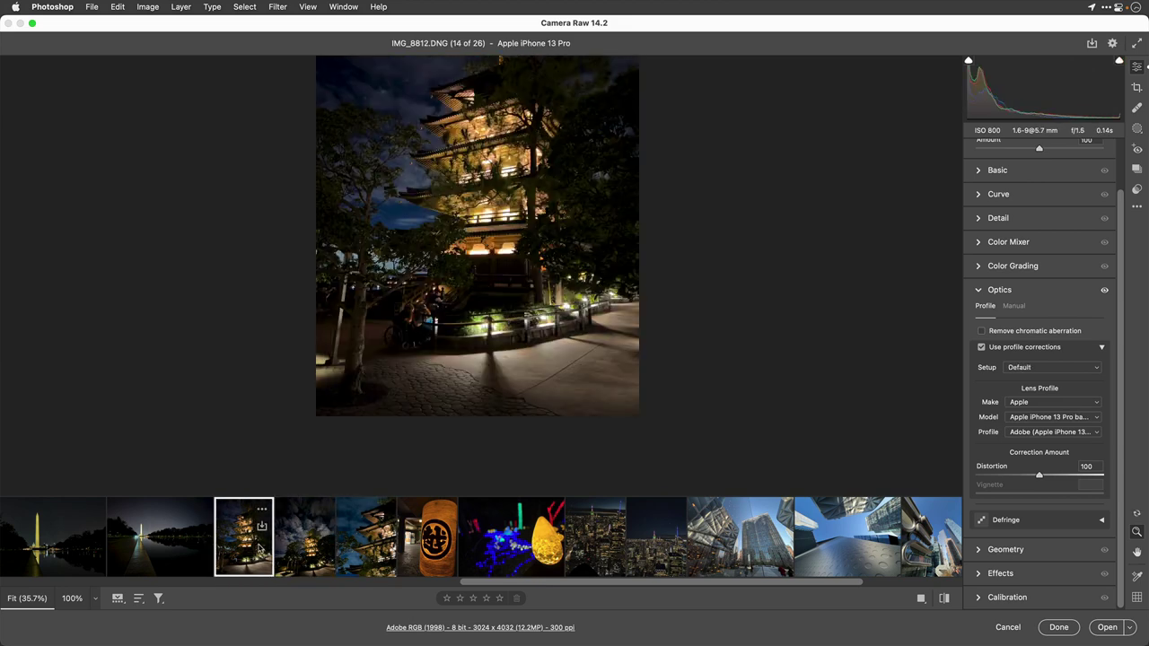
click(359, 556)
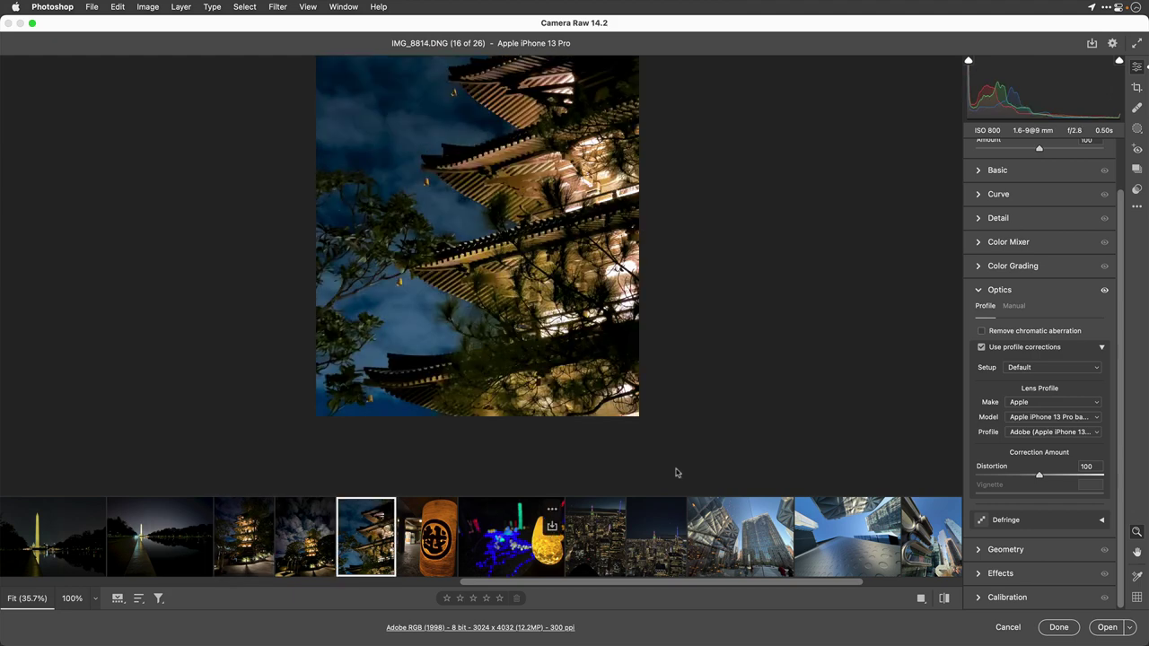
- Keep the Apple ProRaw profile on the pagoda photo and raise its Amount to about 126
scroll(1021, 353, up, 3)
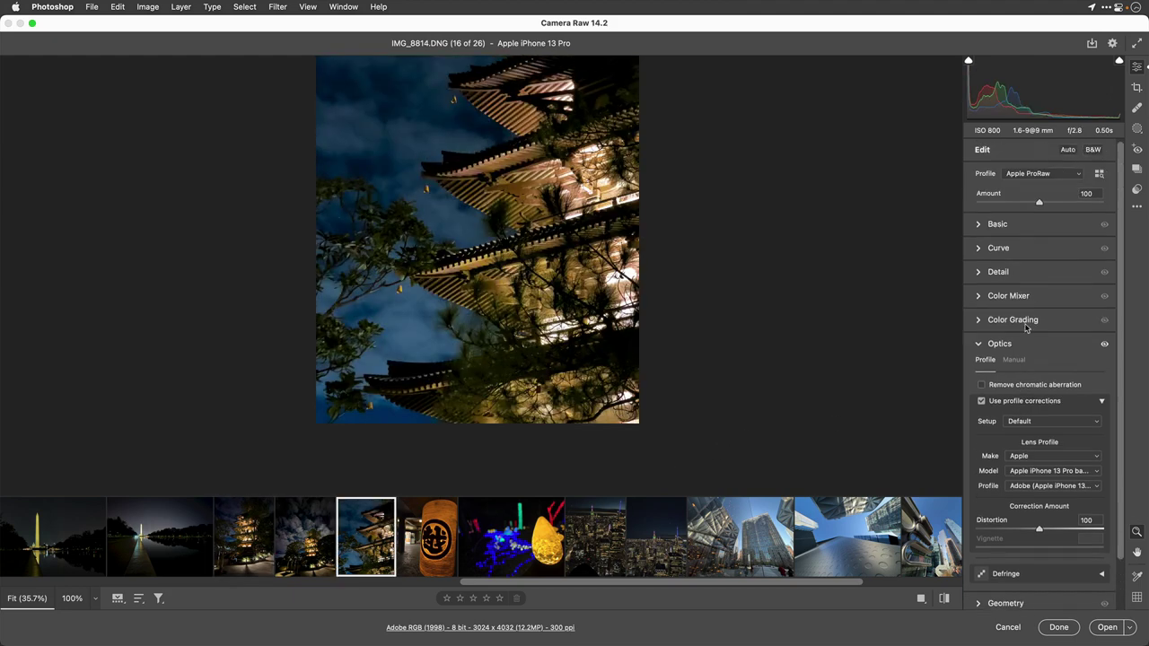
click(1067, 174)
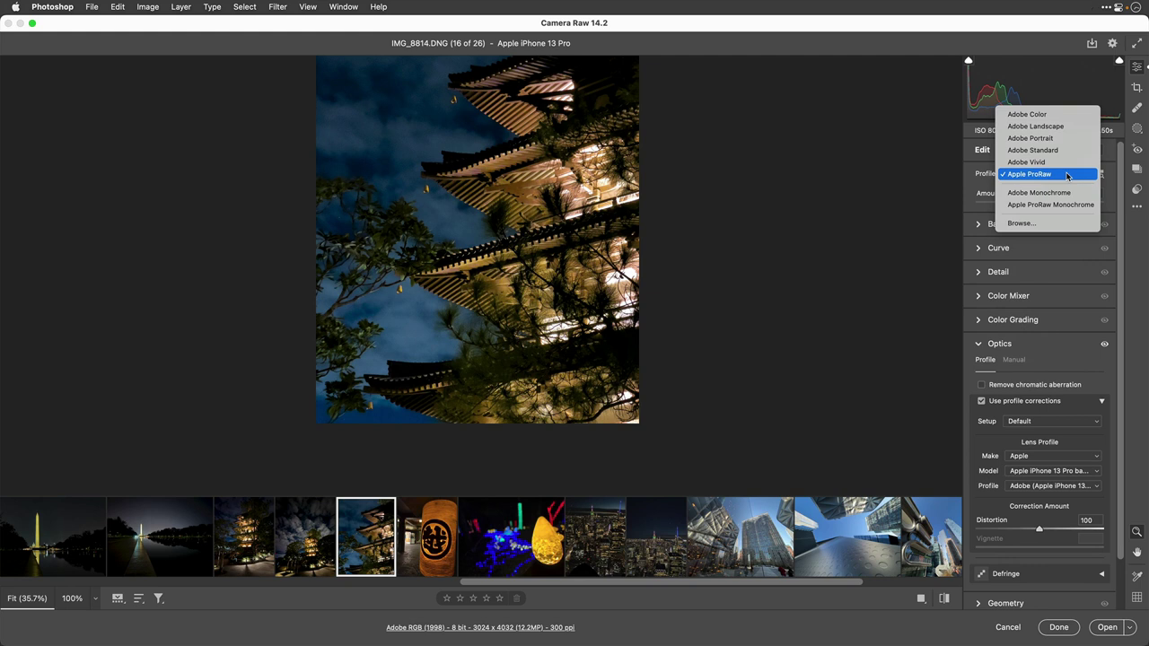
click(1067, 174)
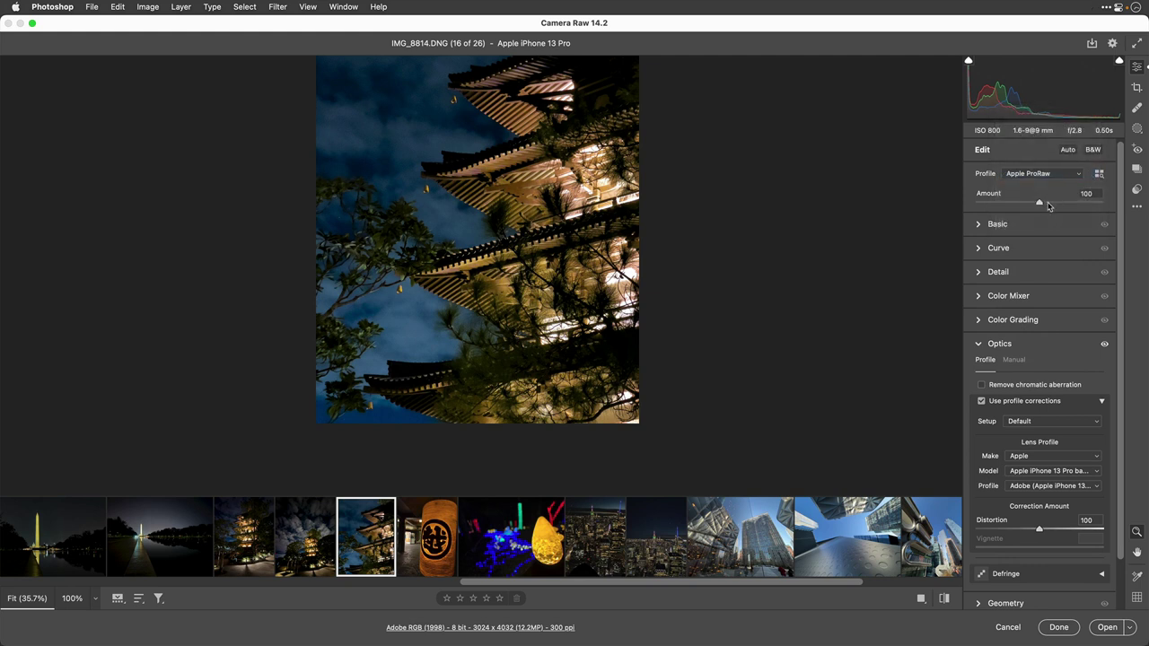
mouse_move(1039, 203)
mouse_down()
mouse_move(997, 208)
mouse_move(1060, 204)
mouse_move(936, 210)
mouse_move(1107, 211)
mouse_move(1053, 209)
mouse_up()
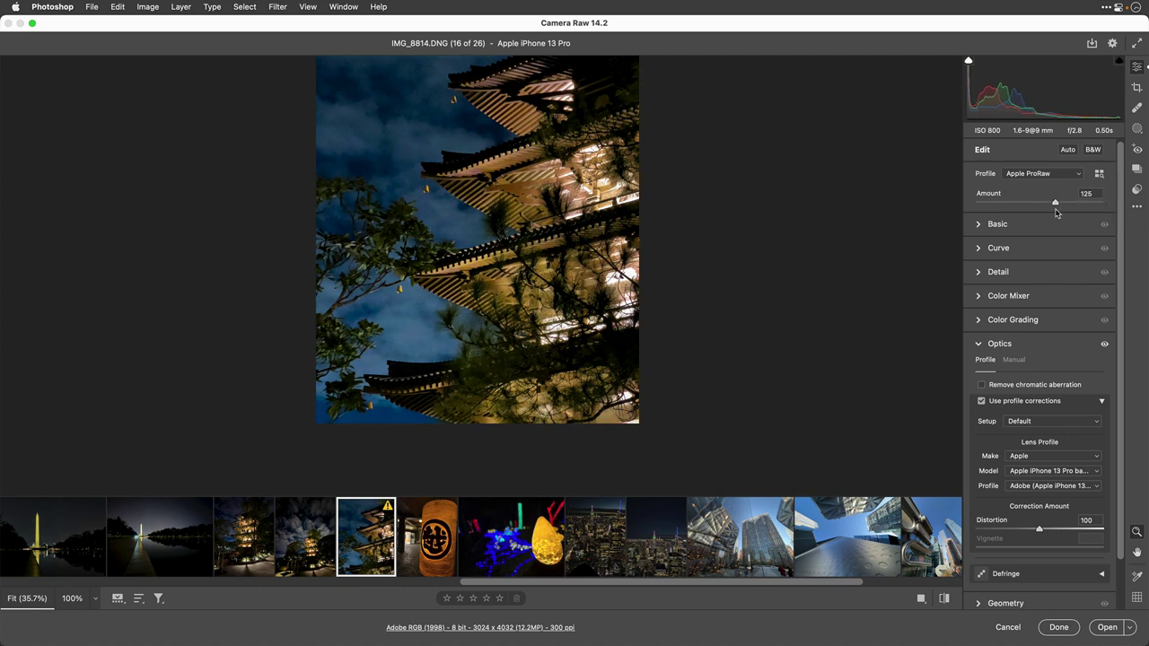
- With shadow clipping shown, set Shadows +52, Blacks -12, Highlights +2, Whites -3, Clarity -7
click(981, 226)
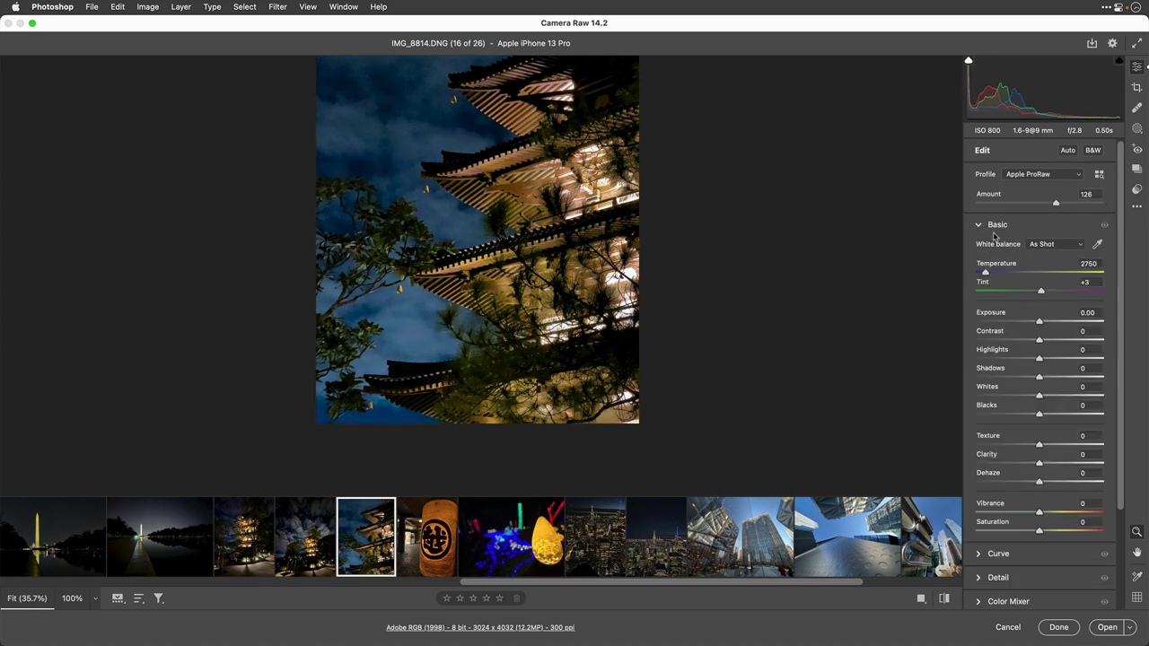
scroll(1014, 260, down, 3)
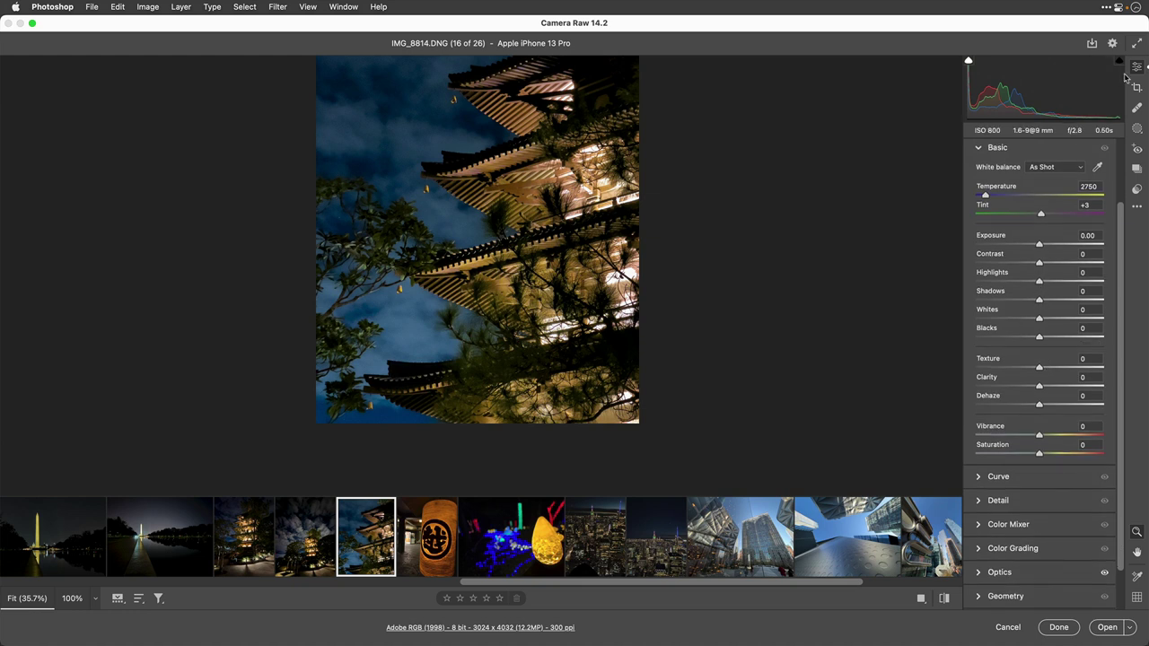
click(968, 60)
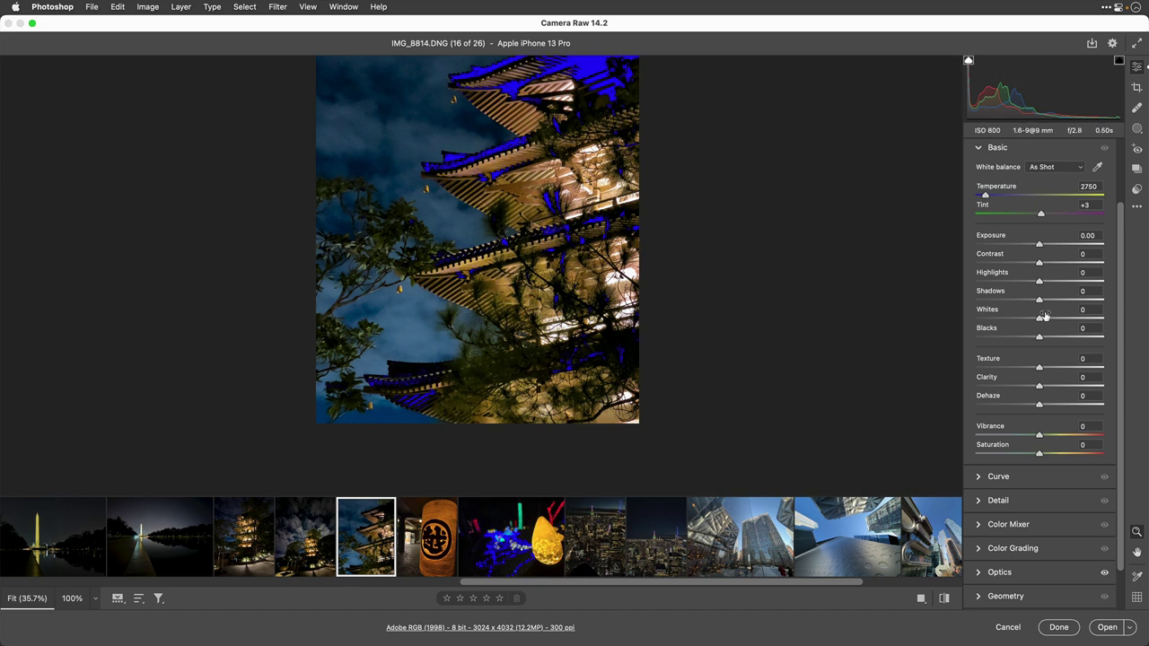
drag(1040, 304, 1036, 339)
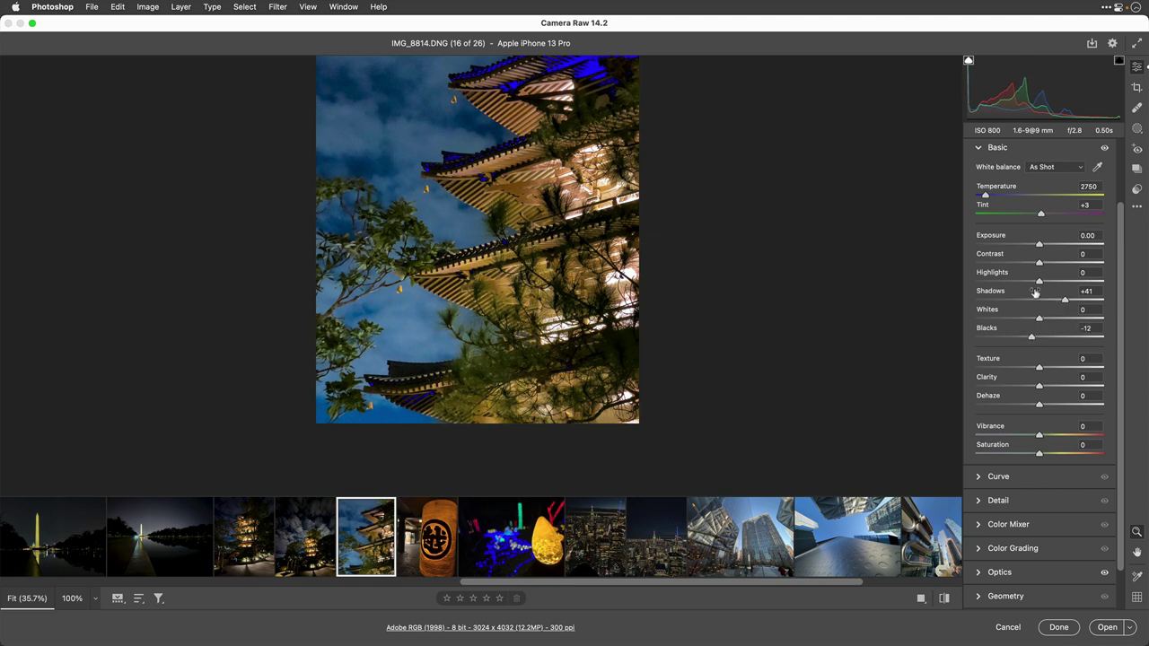
mouse_move(1040, 284)
mouse_down()
mouse_move(1025, 285)
mouse_move(1042, 286)
mouse_up()
mouse_move(1039, 387)
mouse_down()
mouse_move(1060, 388)
mouse_move(1039, 391)
mouse_up()
drag(1066, 304, 1073, 305)
scroll(1072, 308, down, 2)
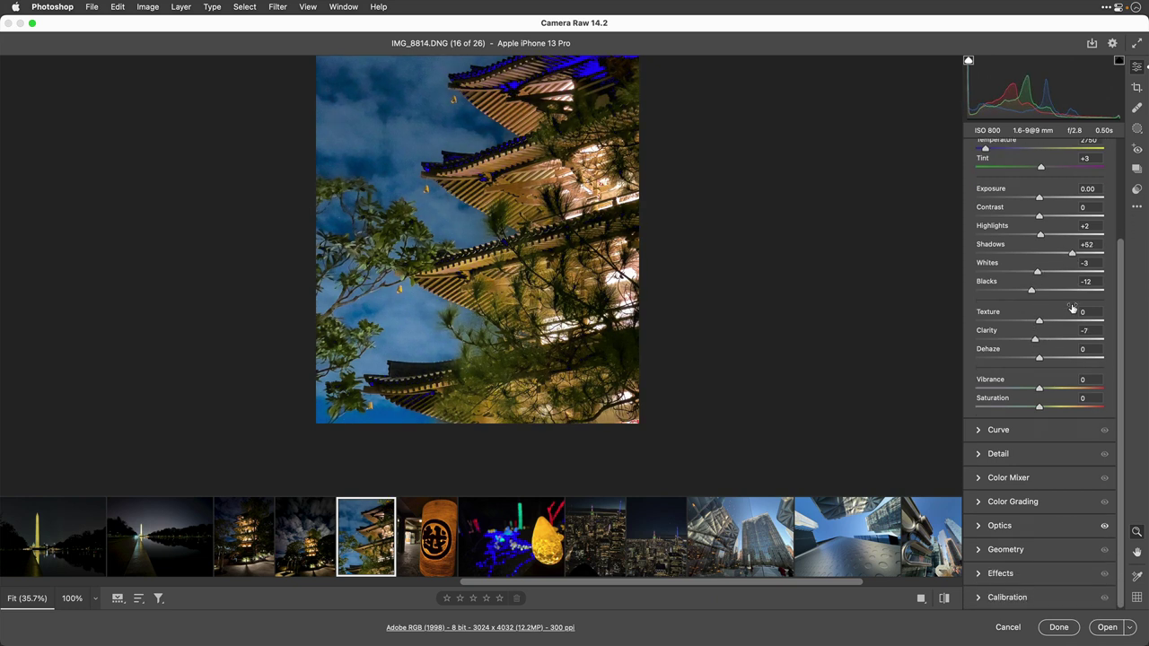
- In Optics, toggle profile corrections to compare, keeping the iPhone 13 Pro 9mm lens model unchanged
click(981, 526)
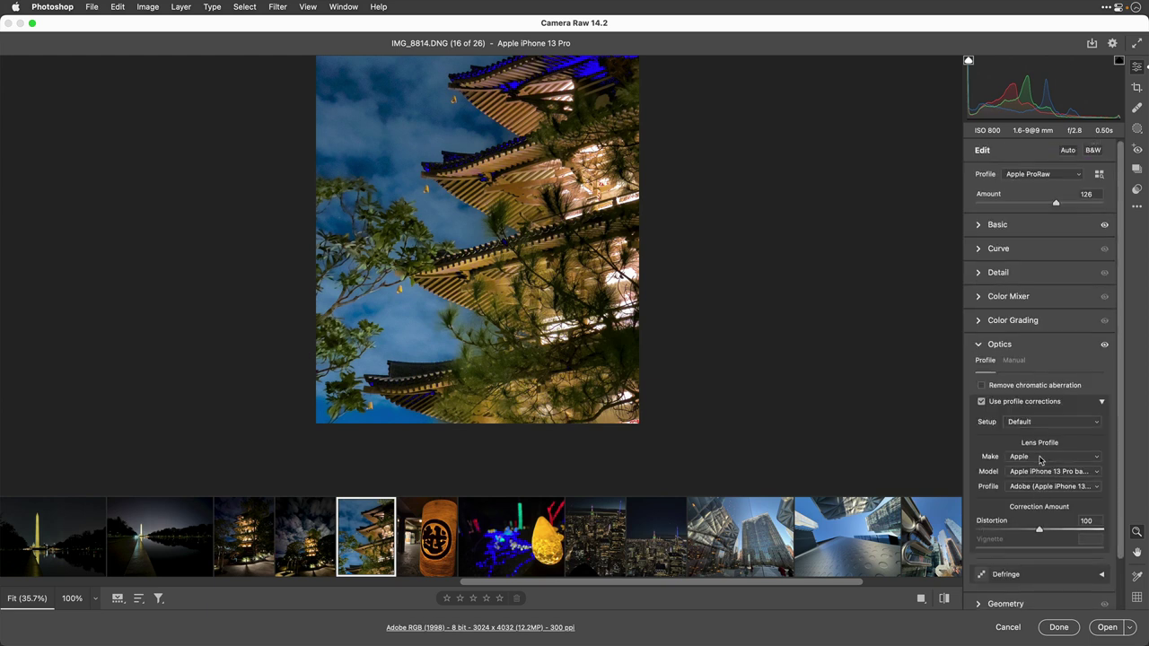
click(983, 404)
click(983, 404)
click(983, 404)
click(983, 404)
click(1097, 475)
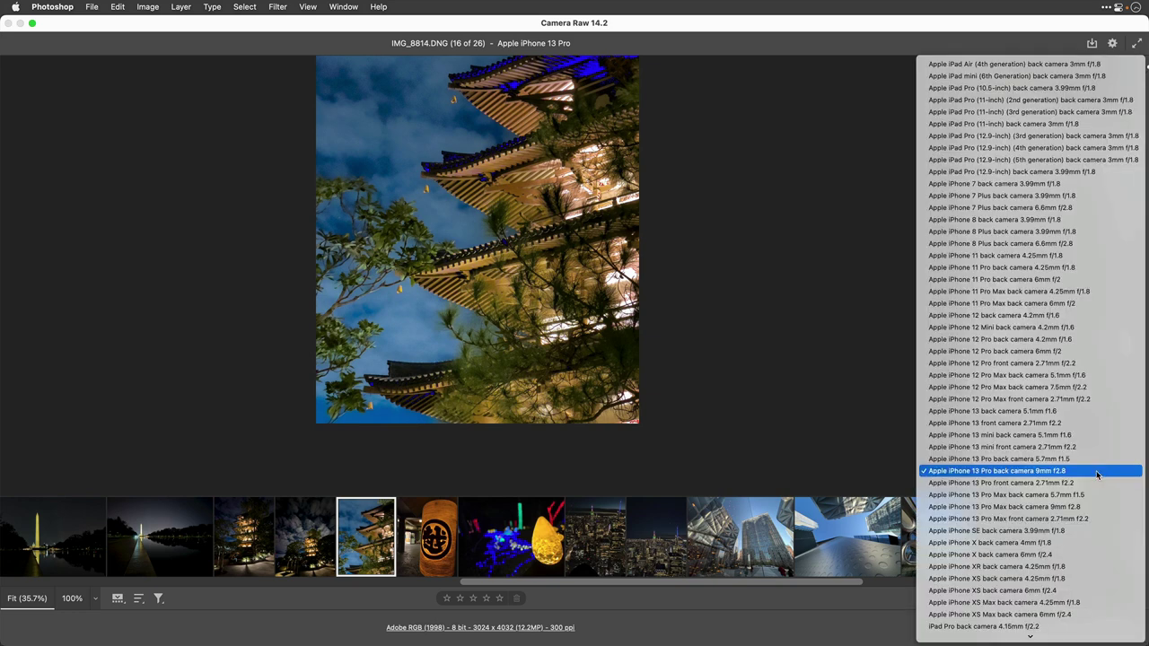
click(821, 404)
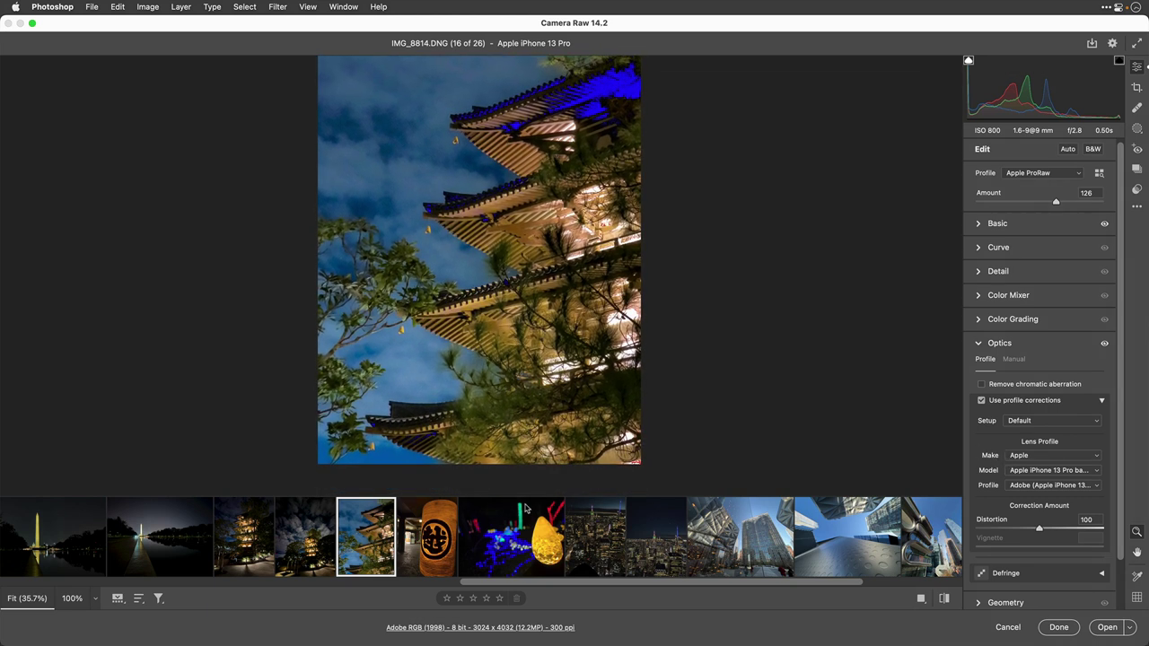
- Sync the close-up's settings to all three selected pagoda photos, then view IMG_8813
right_click(245, 531)
right_click(236, 530)
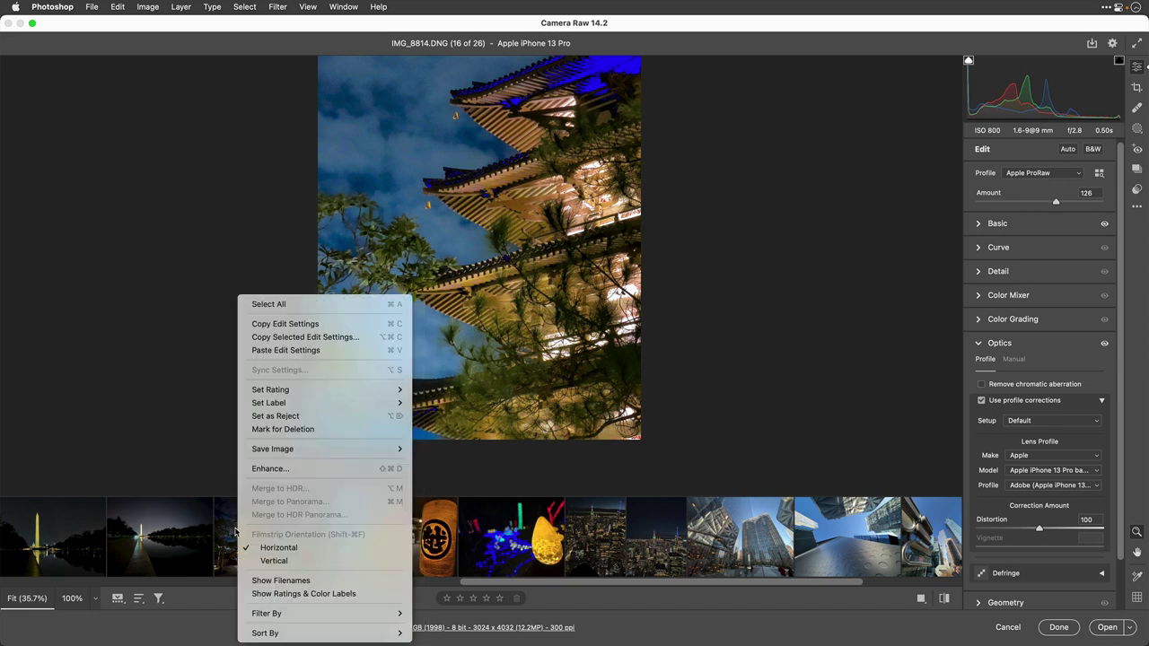
shift+click(236, 530)
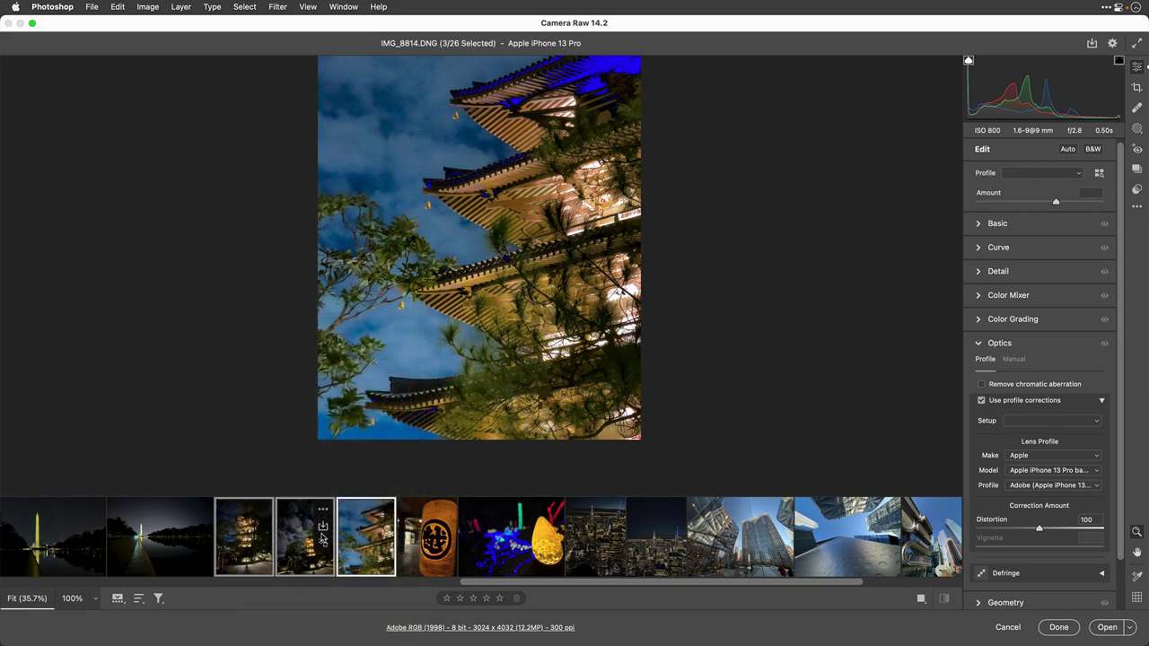
right_click(355, 533)
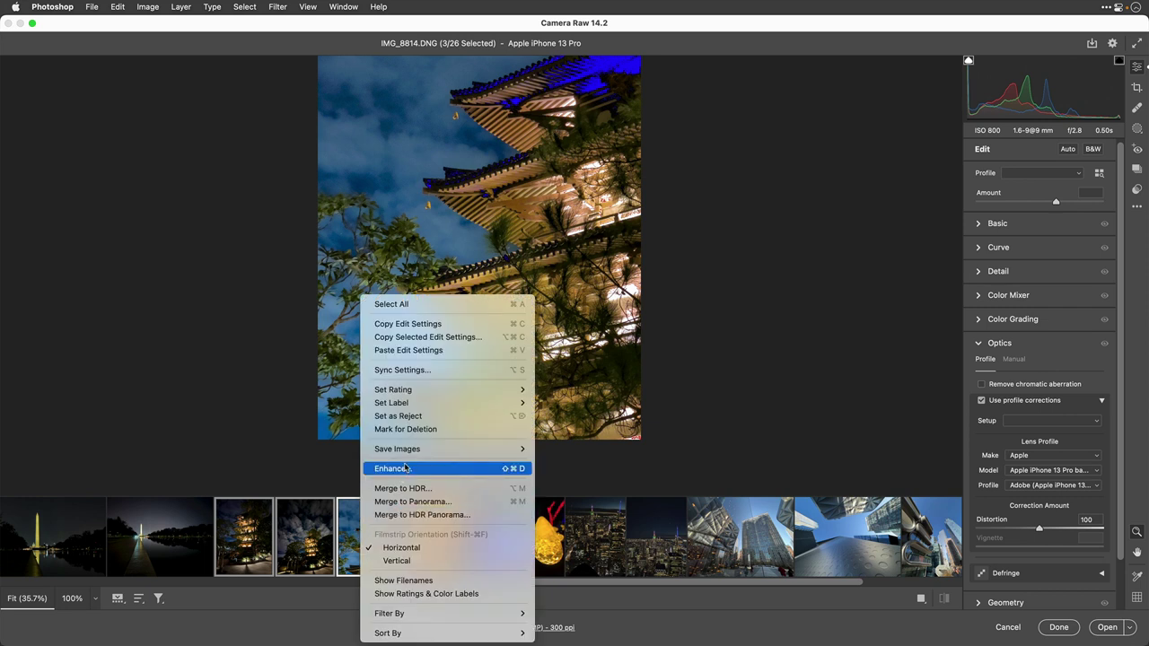
click(405, 376)
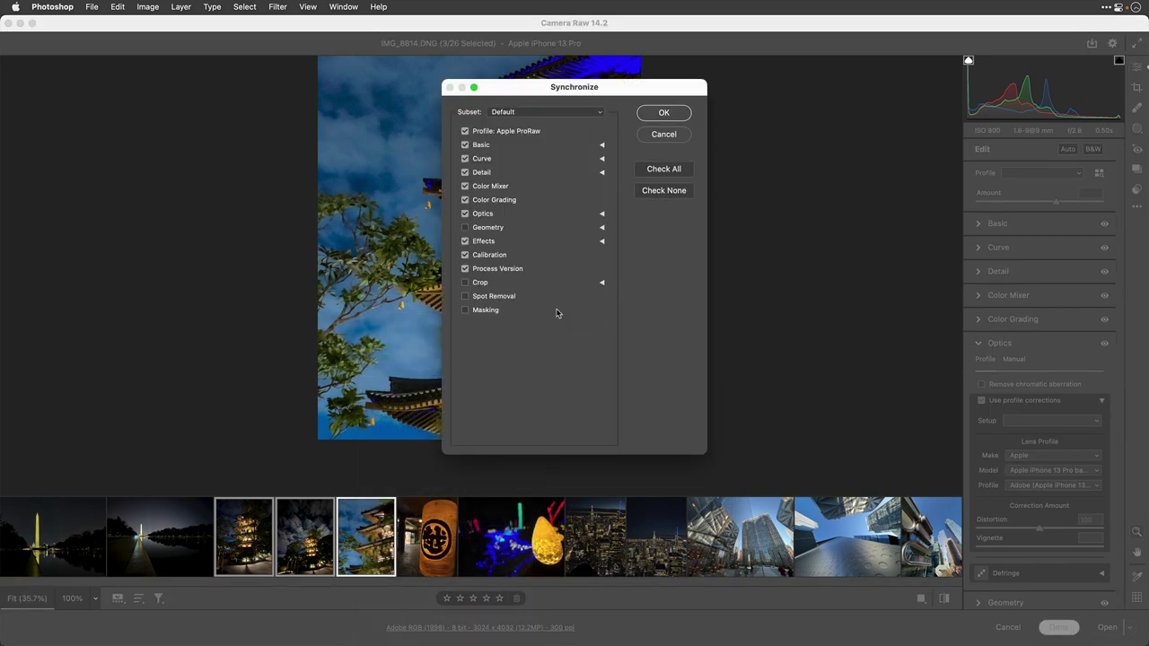
click(647, 115)
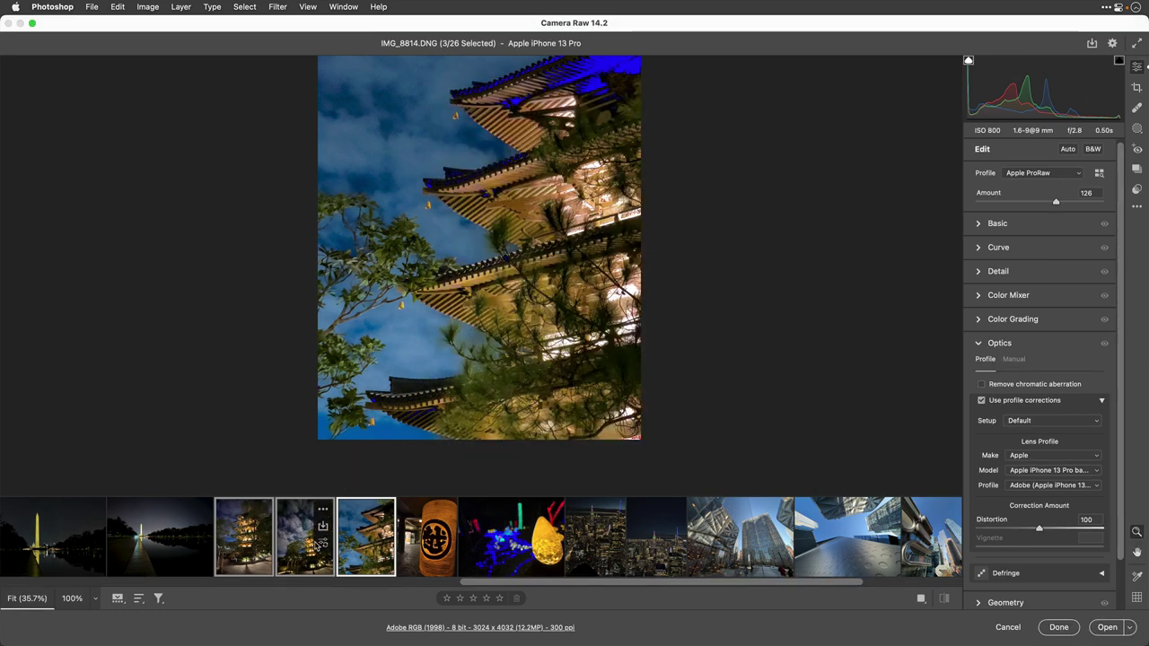
click(297, 536)
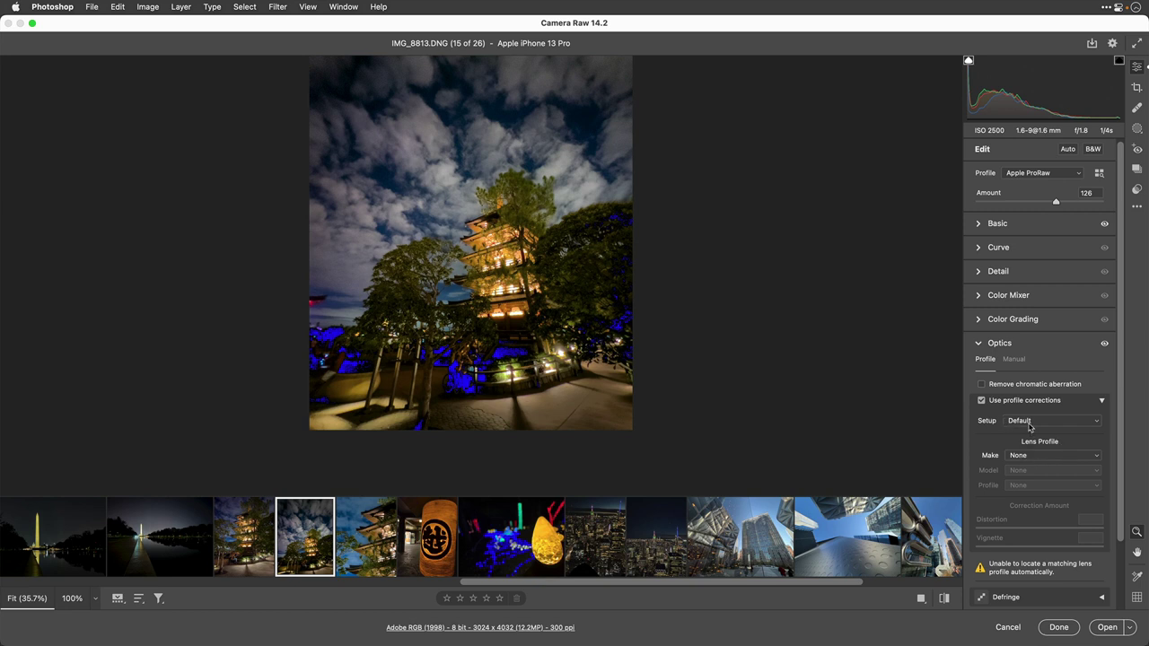
- Set lens correction Setup to Auto, Make to Apple, and Model to an iPhone 13 Pro Max lens
click(1030, 428)
click(1024, 435)
click(1022, 458)
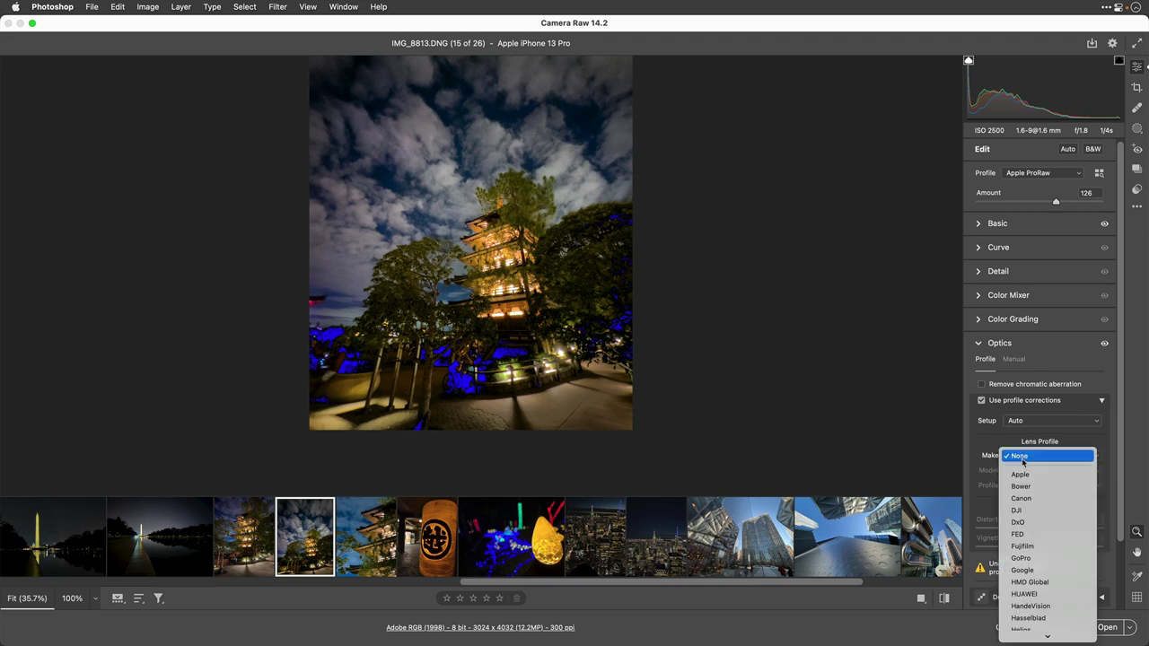
click(1026, 474)
scroll(1051, 483, down, 1)
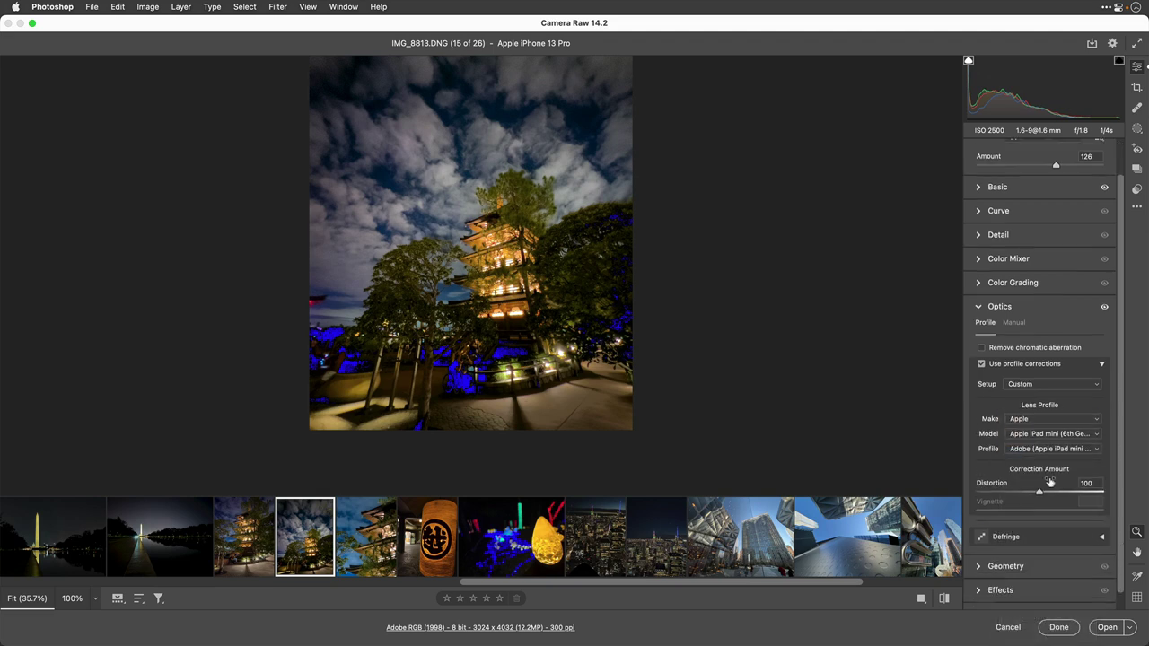
click(1039, 434)
scroll(1036, 468, down, 3)
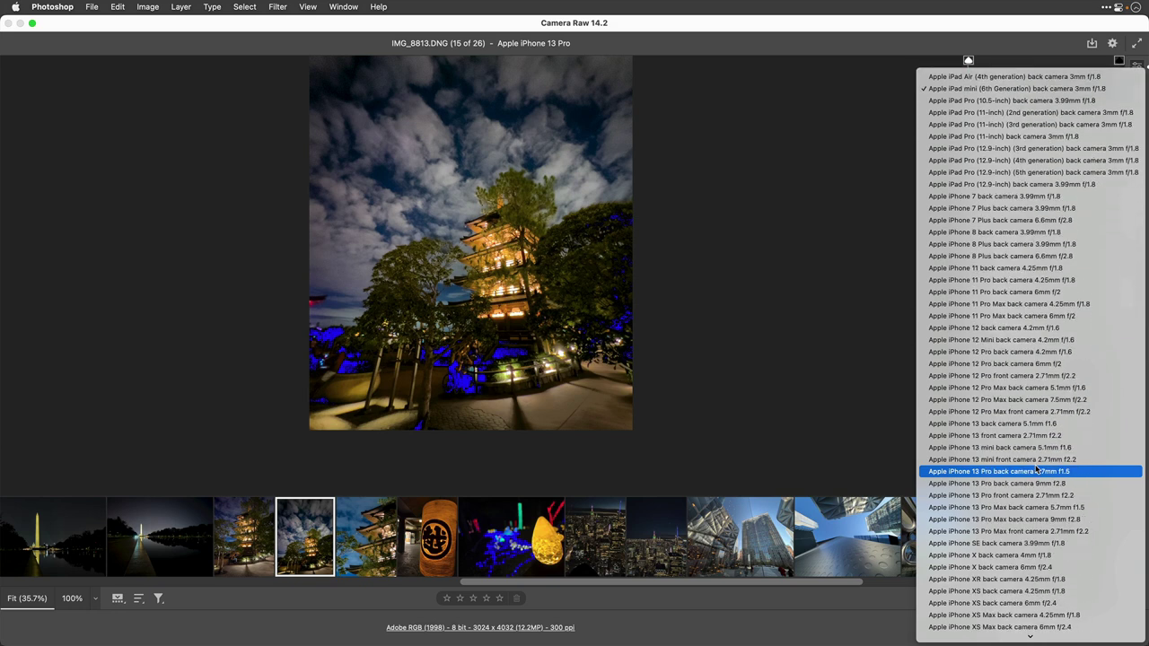
click(1096, 461)
scroll(1039, 380, up, 2)
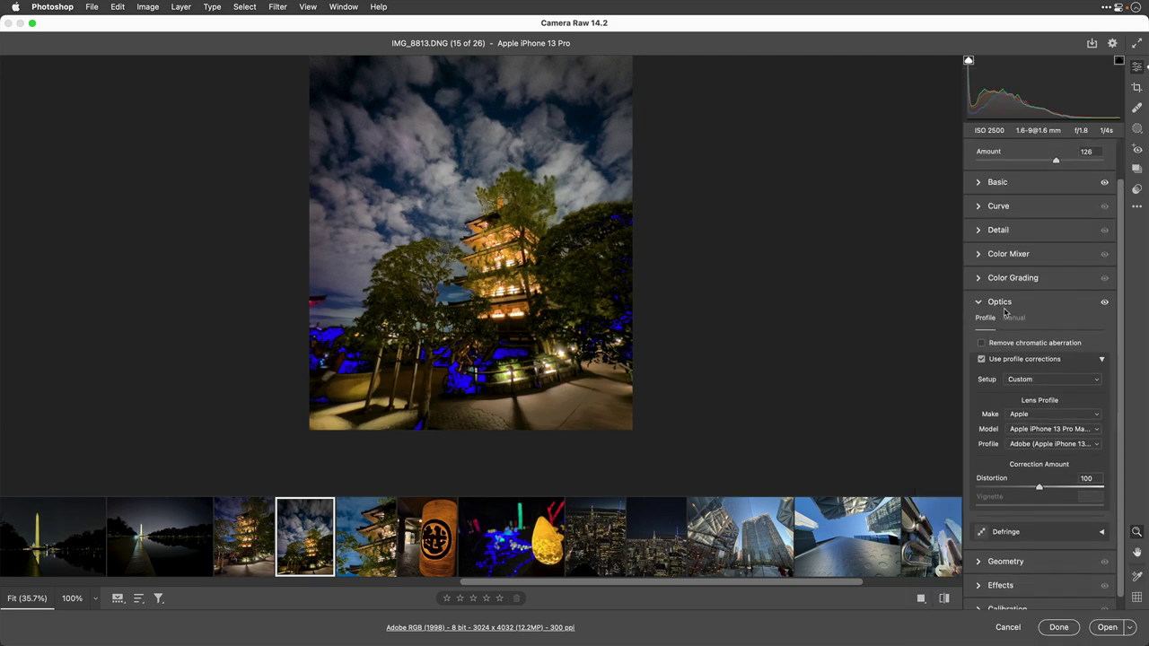
- Using the Color Mixer's targeted tool, set Blues saturation -69, Purples -55, Oranges luminance +7, Yellows +13
click(981, 276)
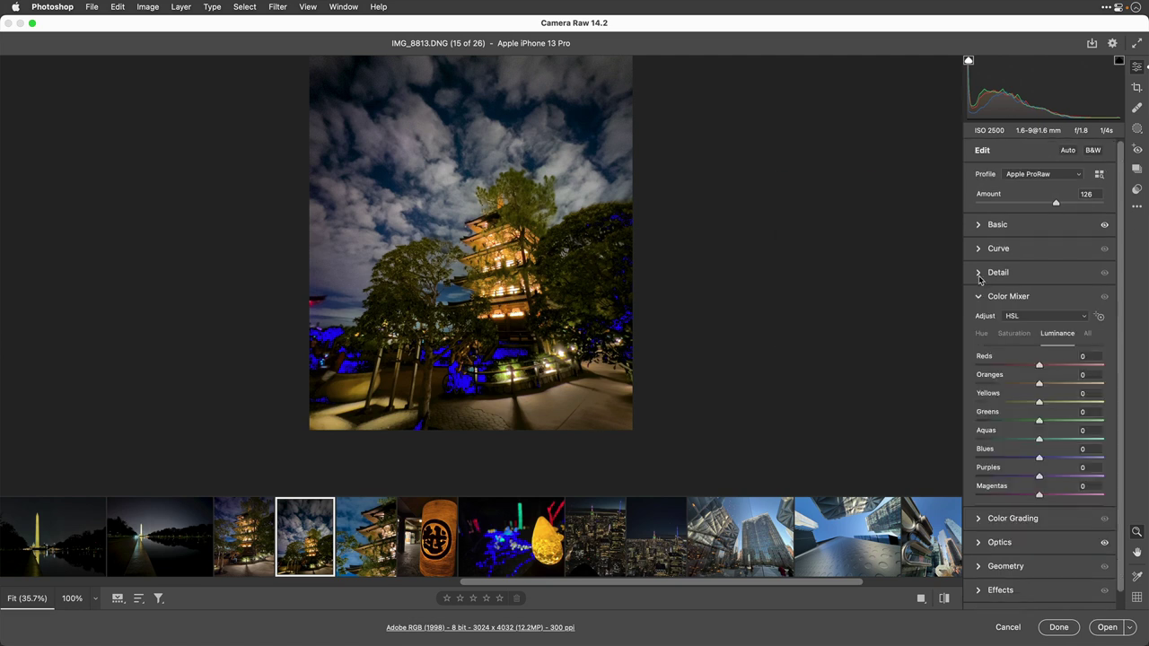
click(1099, 318)
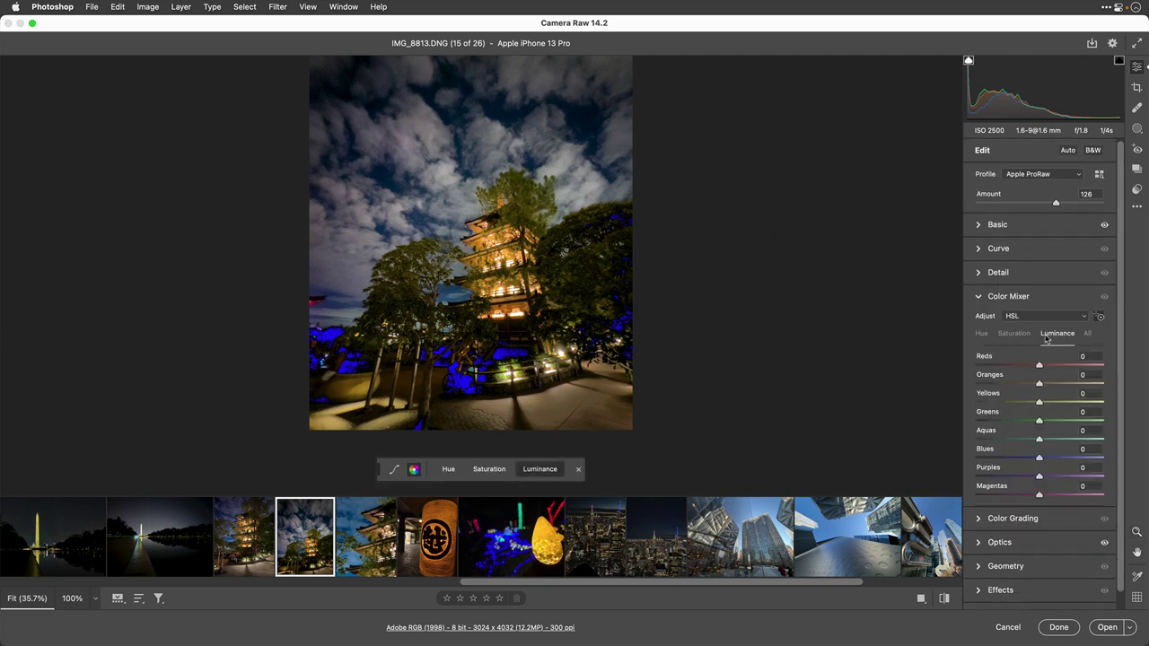
click(1014, 333)
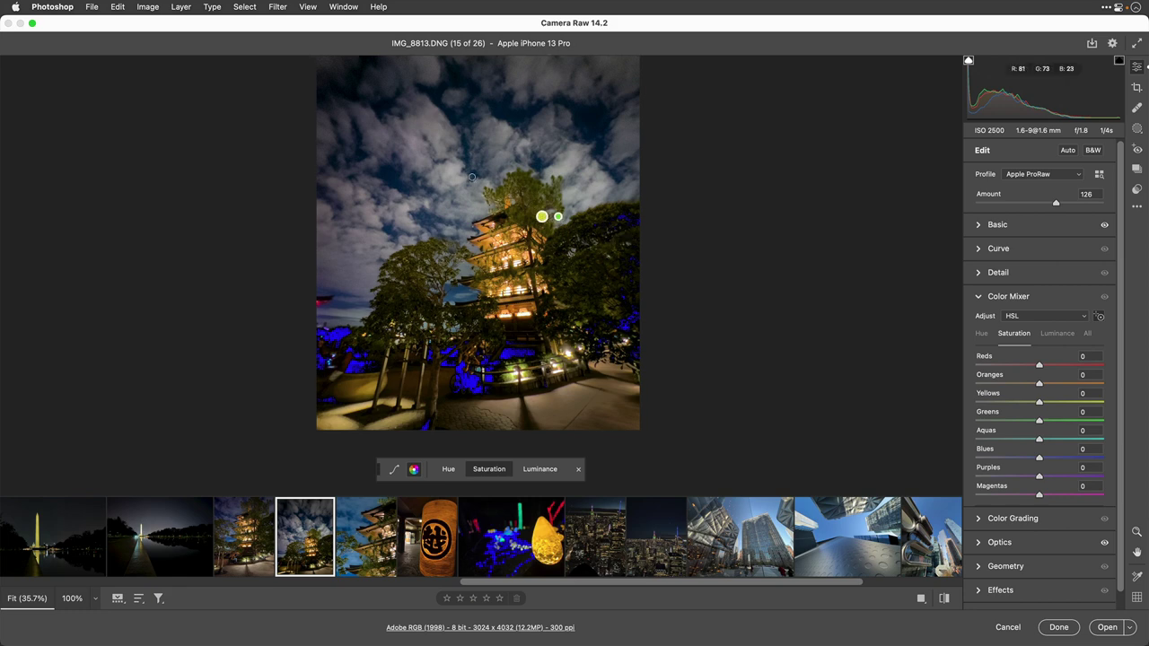
click(437, 134)
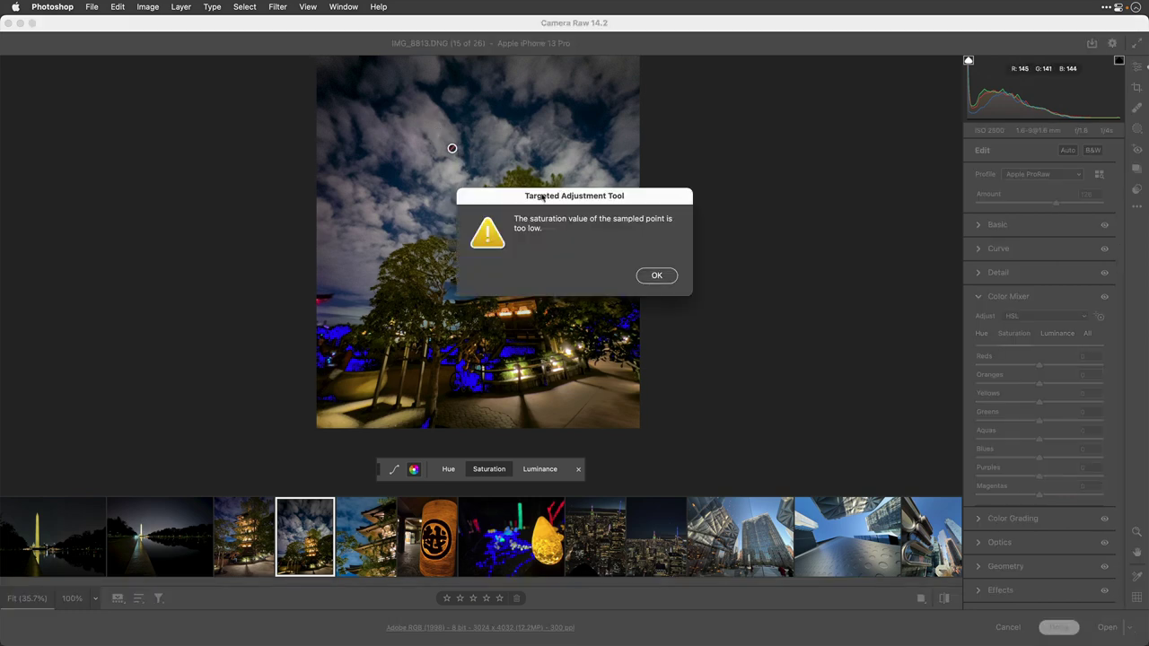
click(656, 276)
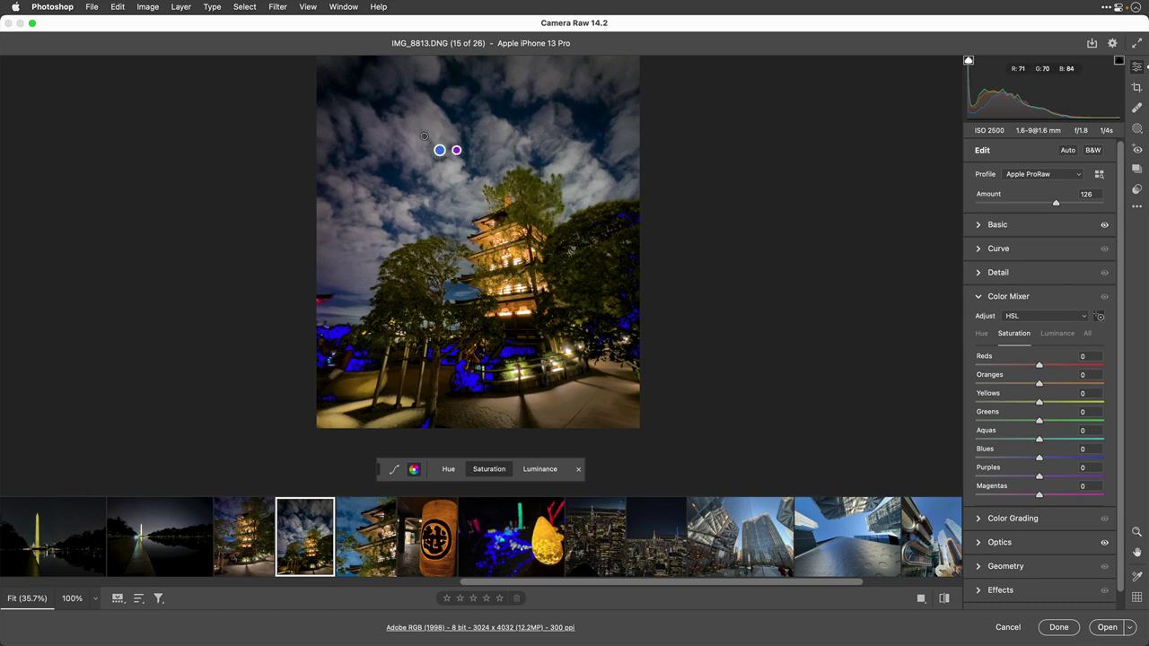
drag(423, 136, 386, 136)
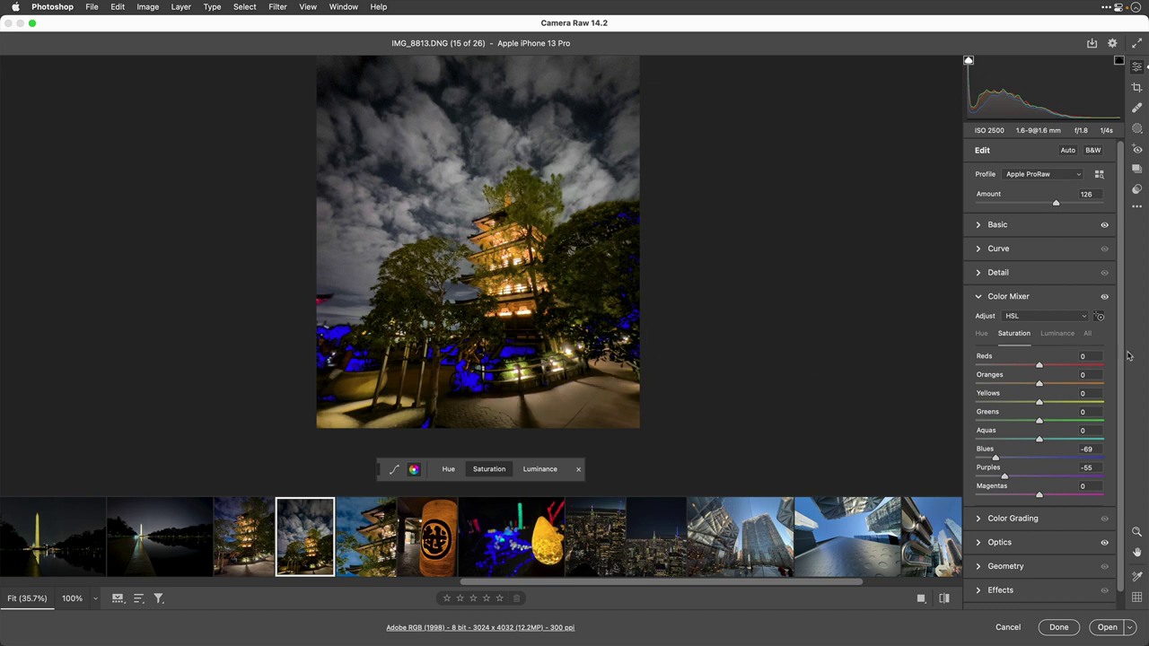
click(1058, 334)
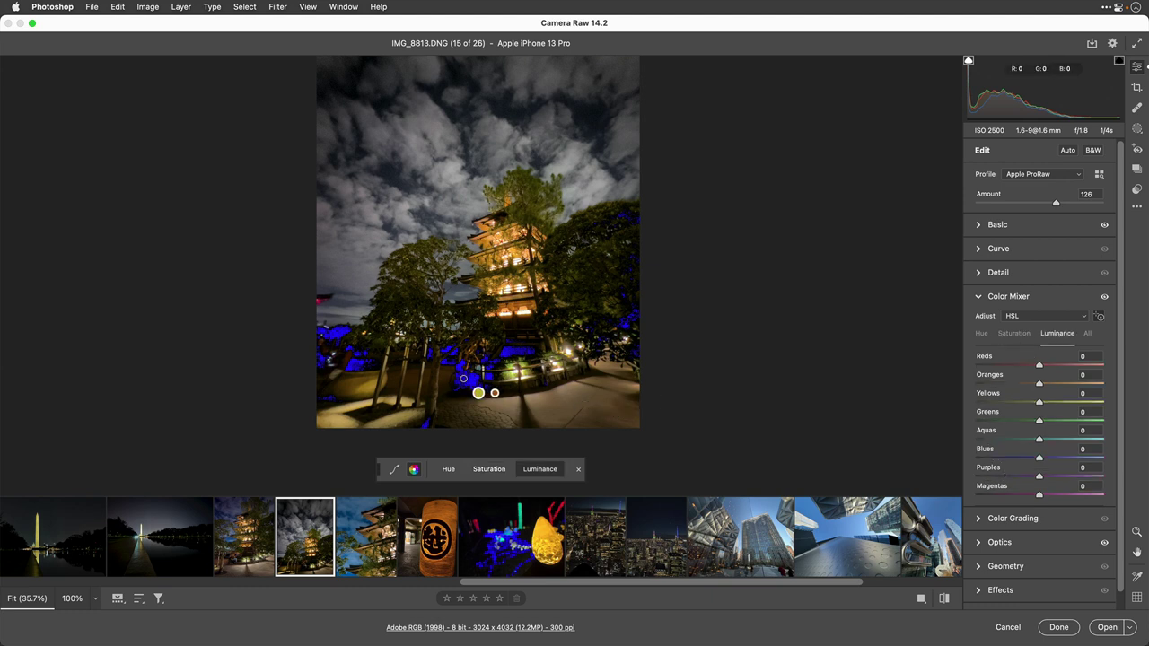
mouse_move(459, 379)
mouse_down()
mouse_move(482, 379)
mouse_move(471, 379)
mouse_up()
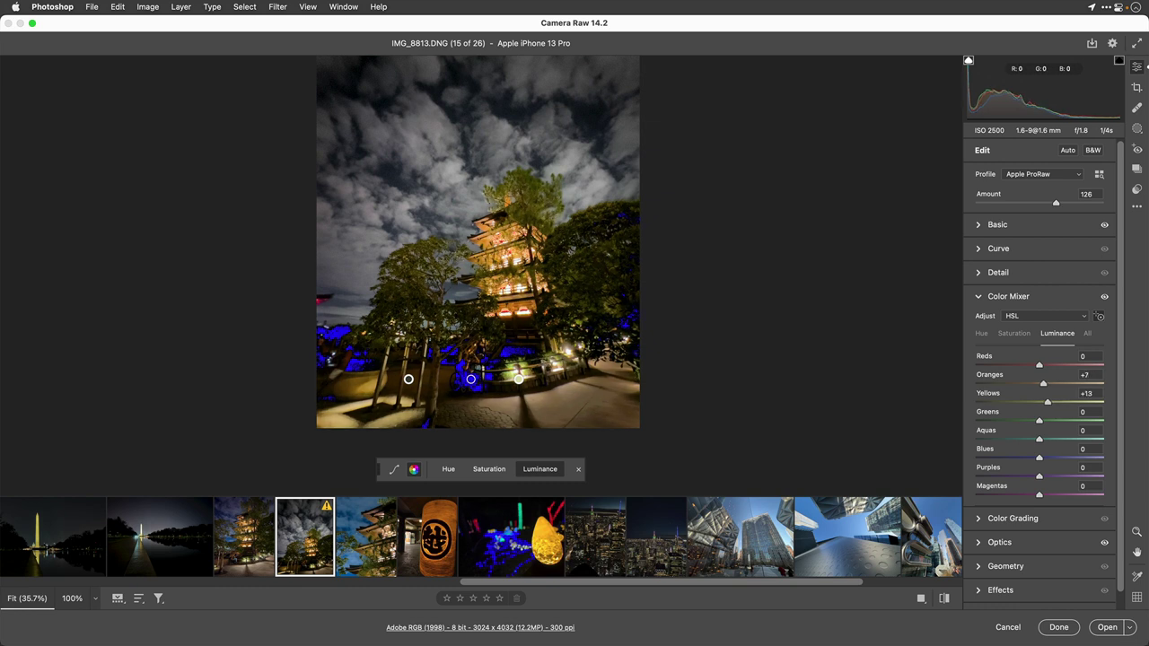
- Brighten the pagoda night shot's shadows with the Basic Shadows slider
click(979, 225)
scroll(1050, 269, down, 2)
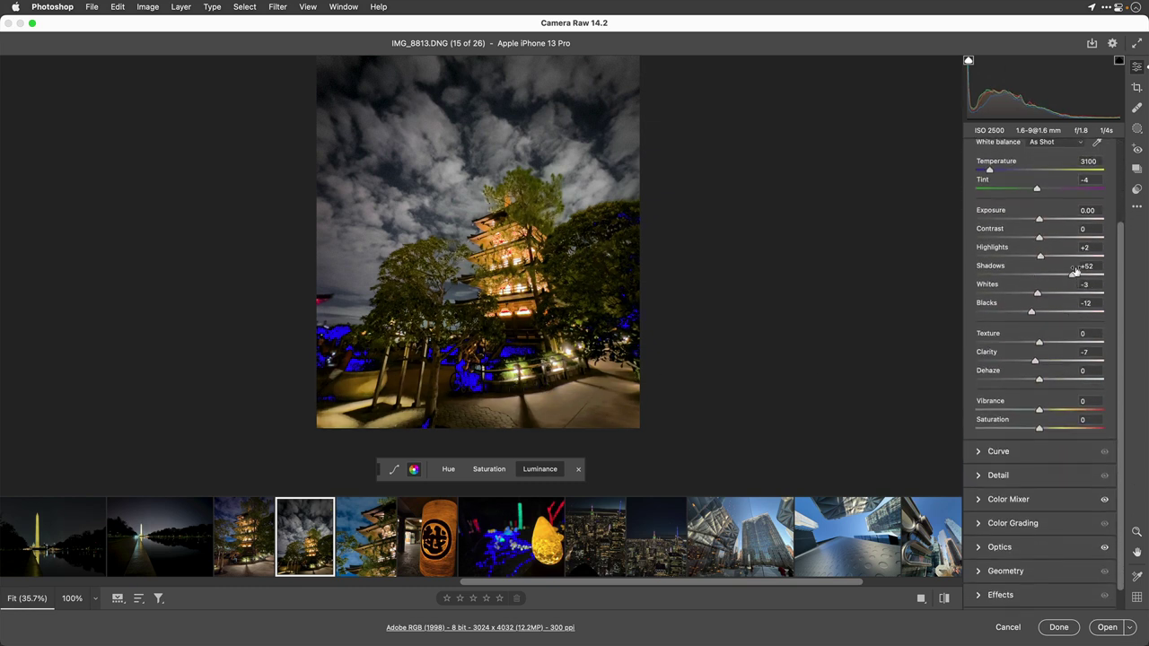
drag(1074, 276, 1011, 258)
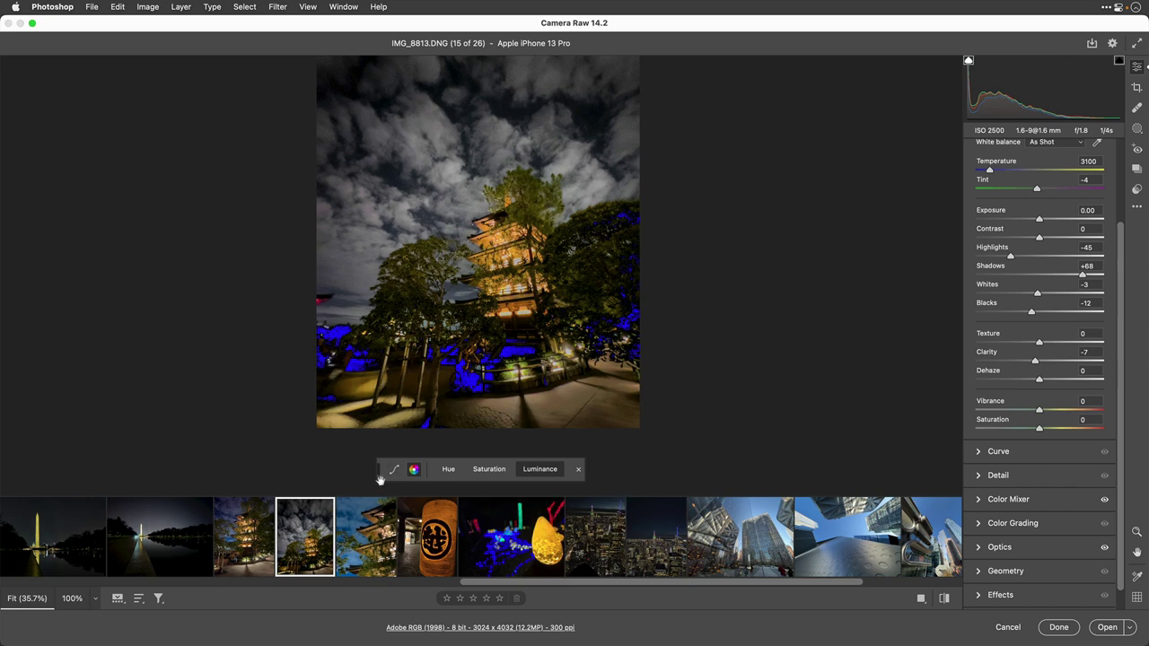
- Compare IMG_8812, IMG_8813 and IMG_8814 in the filmstrip, ending on the roof close-up IMG_8814
click(253, 554)
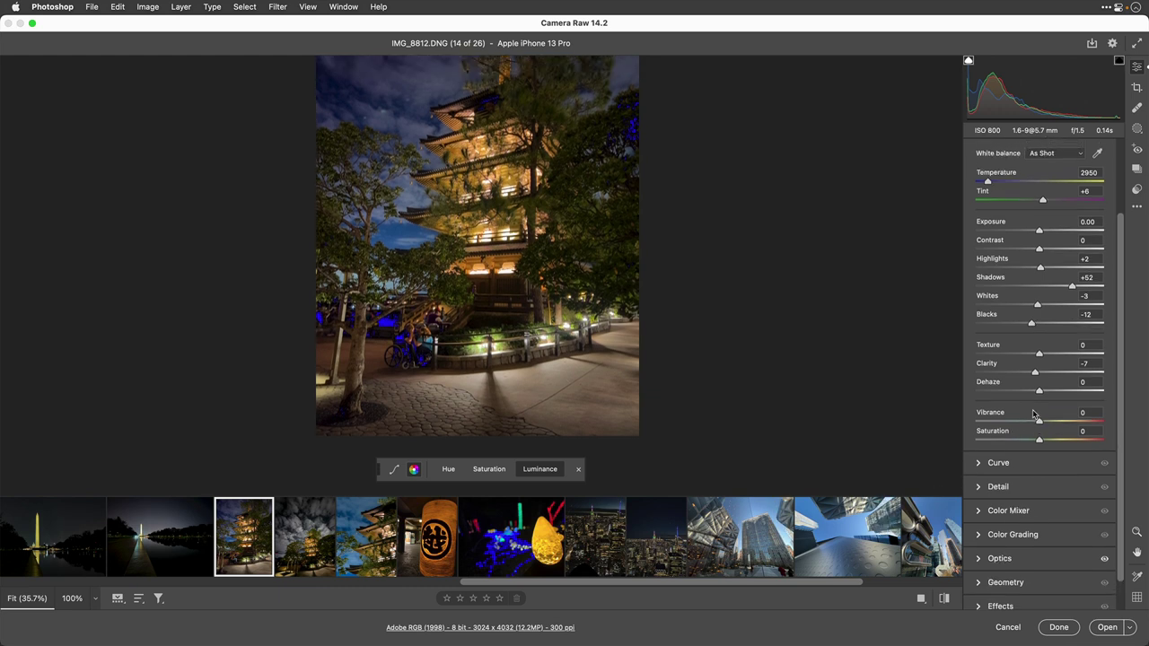
scroll(1071, 471, down, 2)
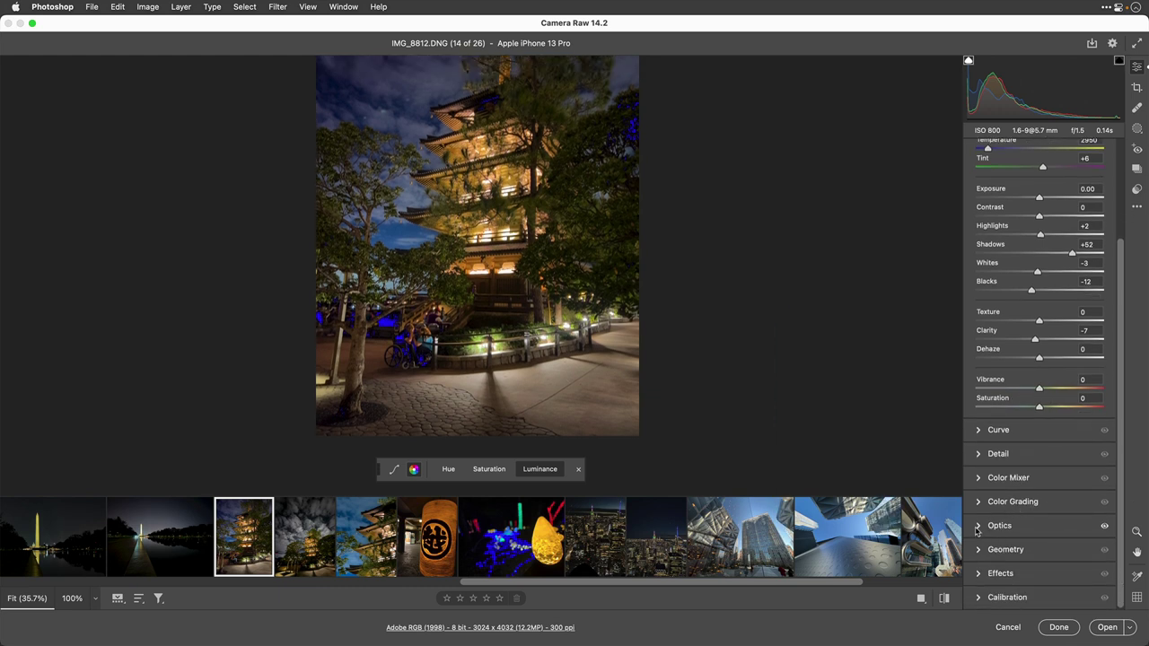
click(977, 526)
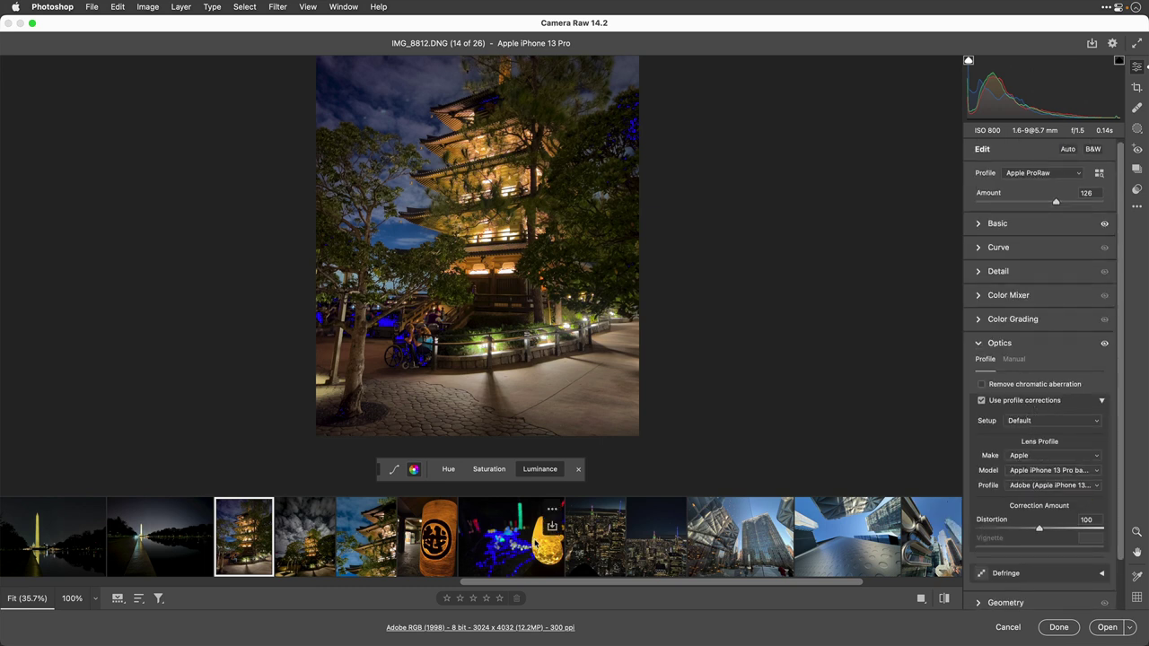
click(300, 550)
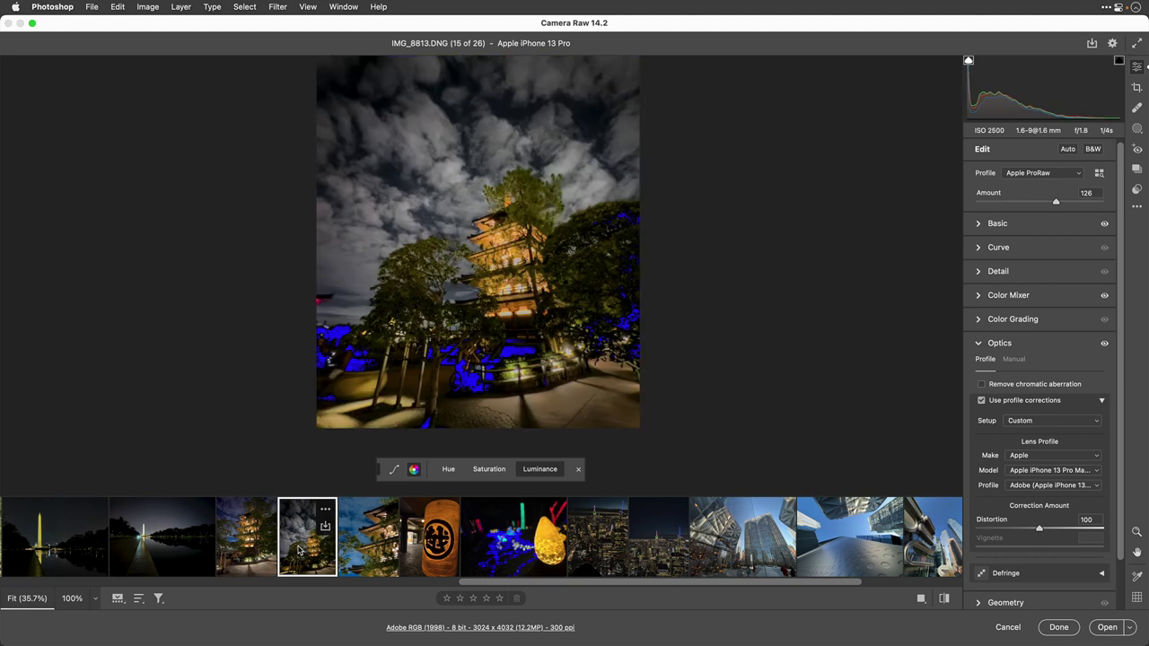
click(353, 550)
click(305, 552)
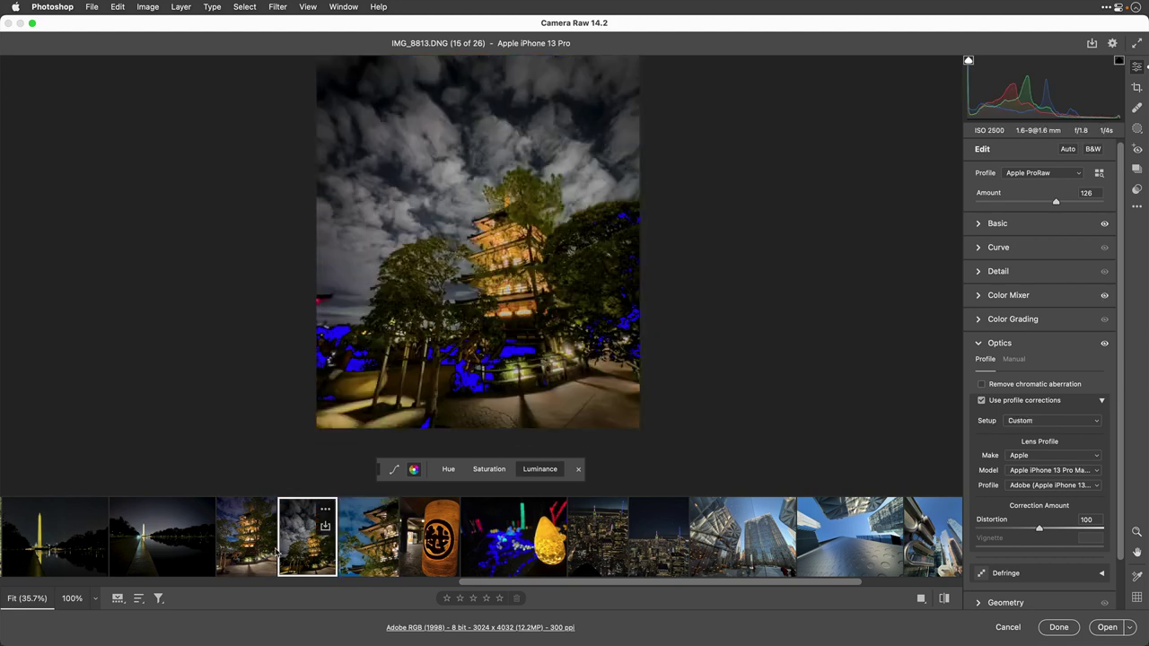
click(272, 556)
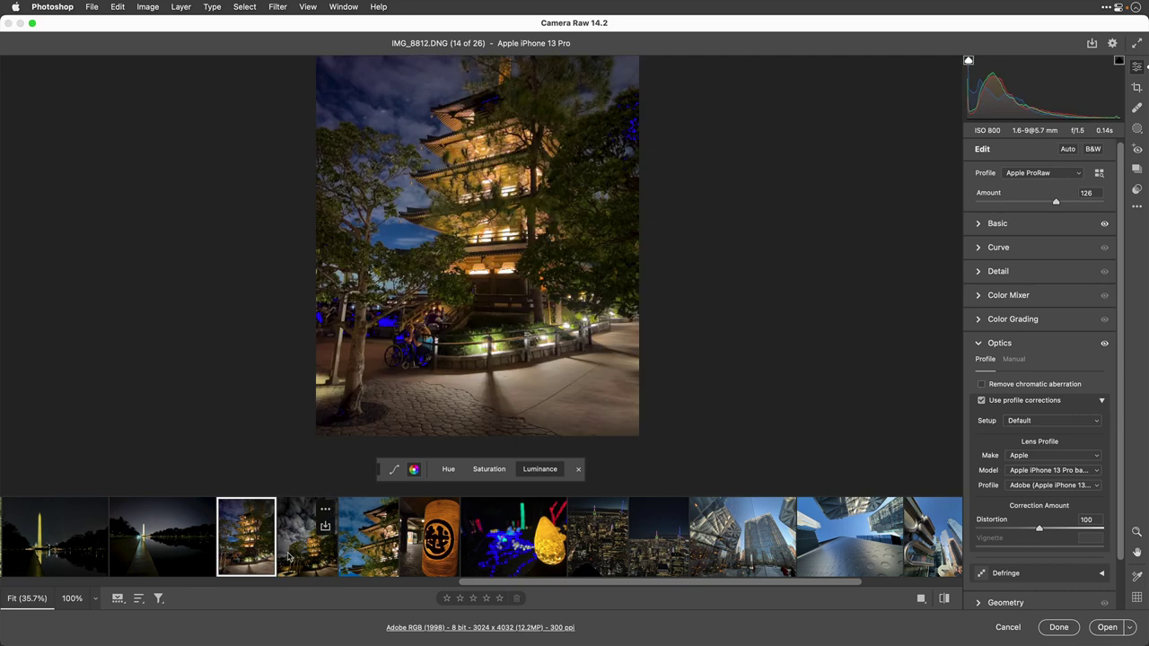
click(288, 557)
click(359, 556)
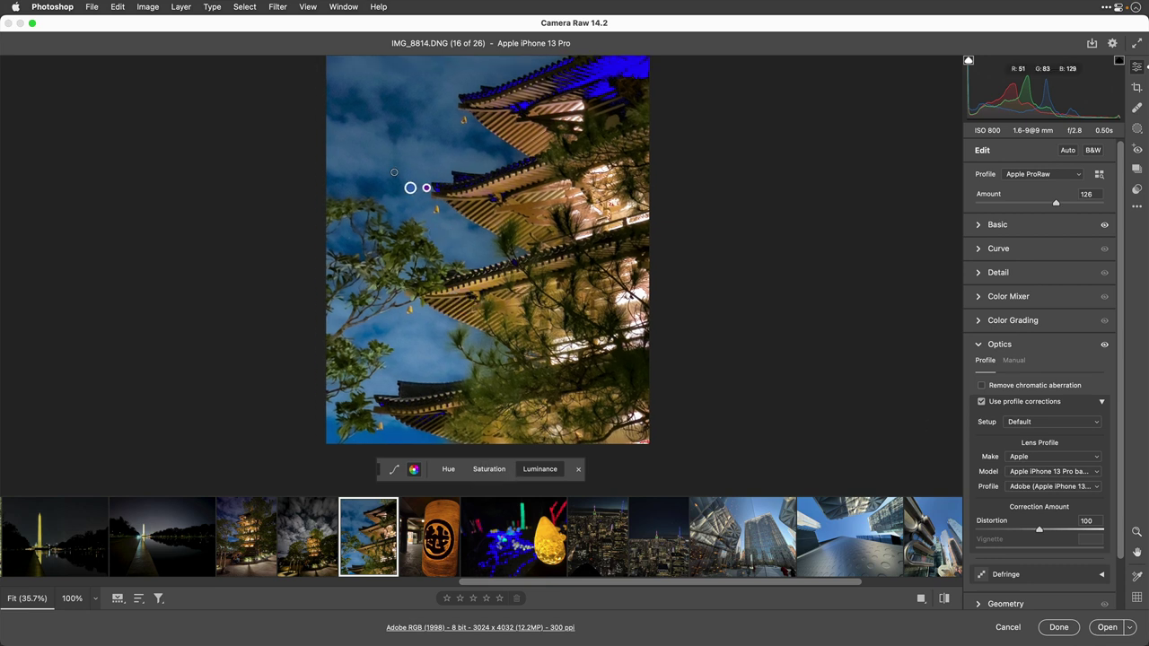
- Desaturate and darken the blue sky behind the pagoda roofs with targeted Saturation and Luminance drags
mouse_move(395, 184)
mouse_down()
mouse_move(375, 183)
mouse_move(410, 195)
mouse_up()
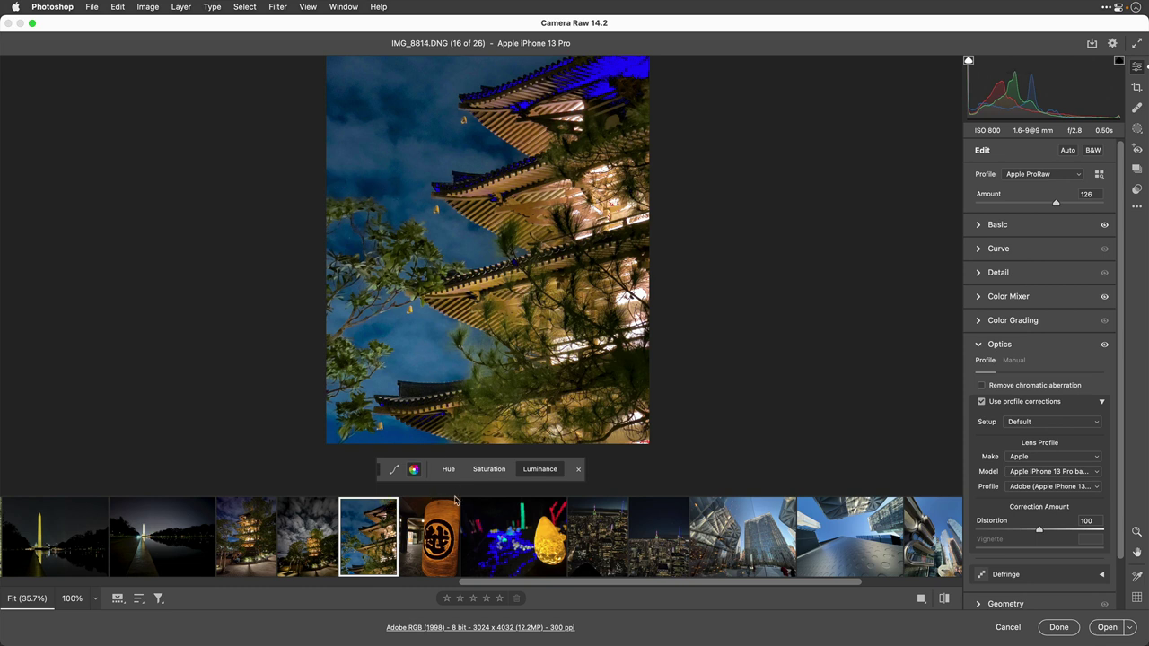
click(488, 468)
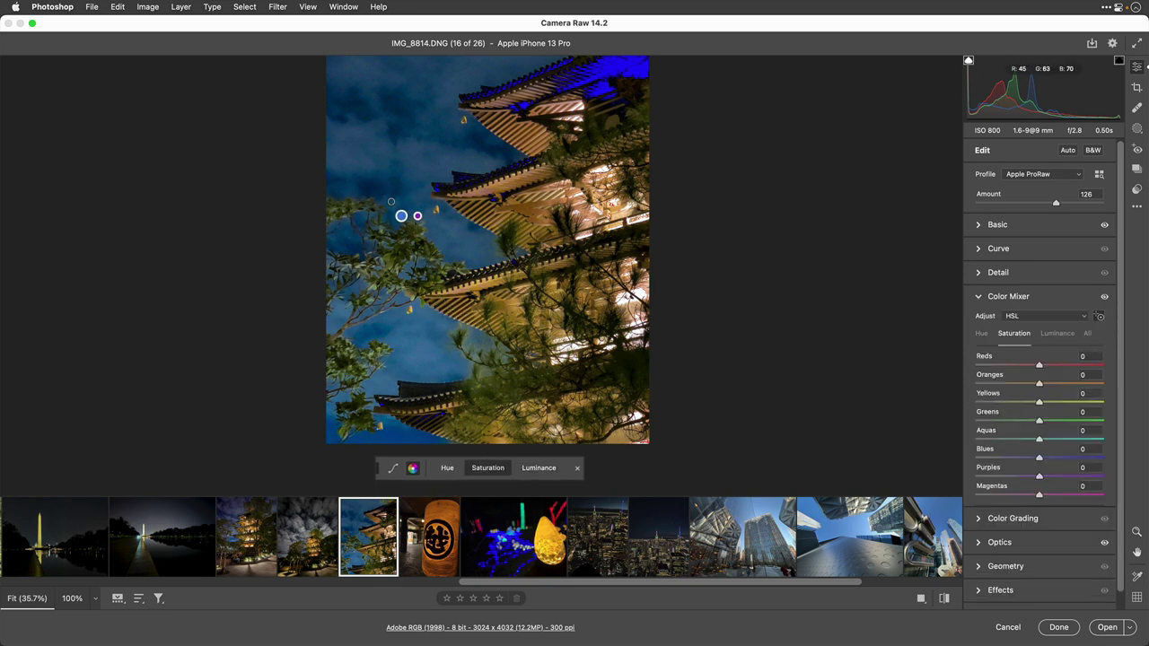
drag(451, 193, 374, 193)
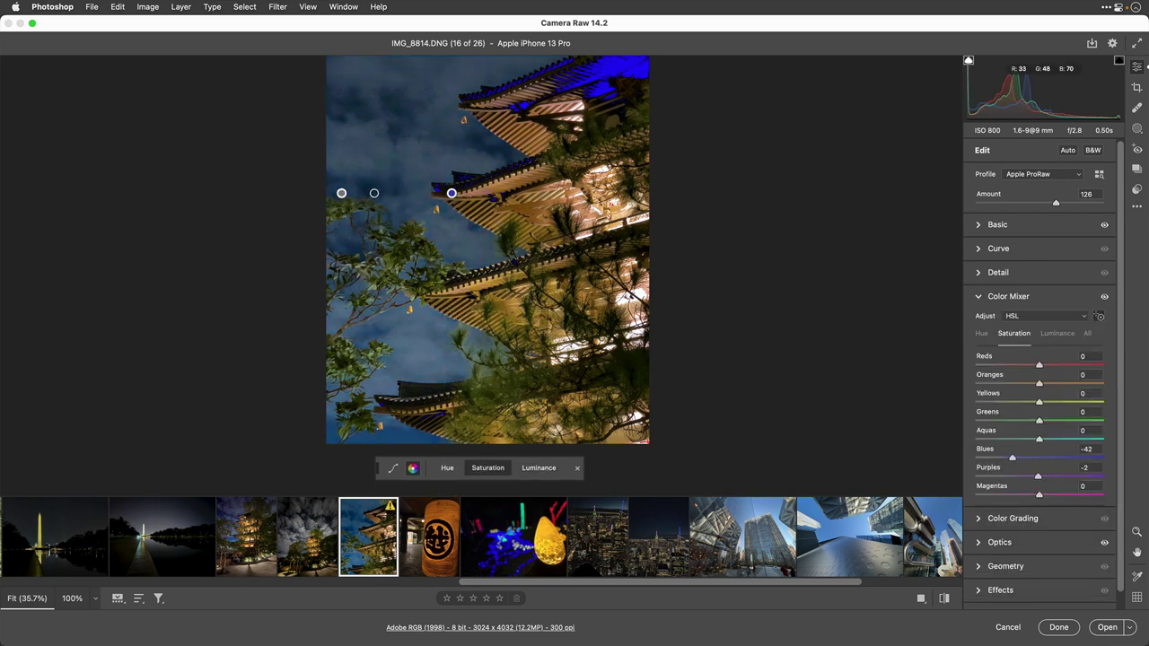
click(541, 468)
drag(495, 334, 394, 348)
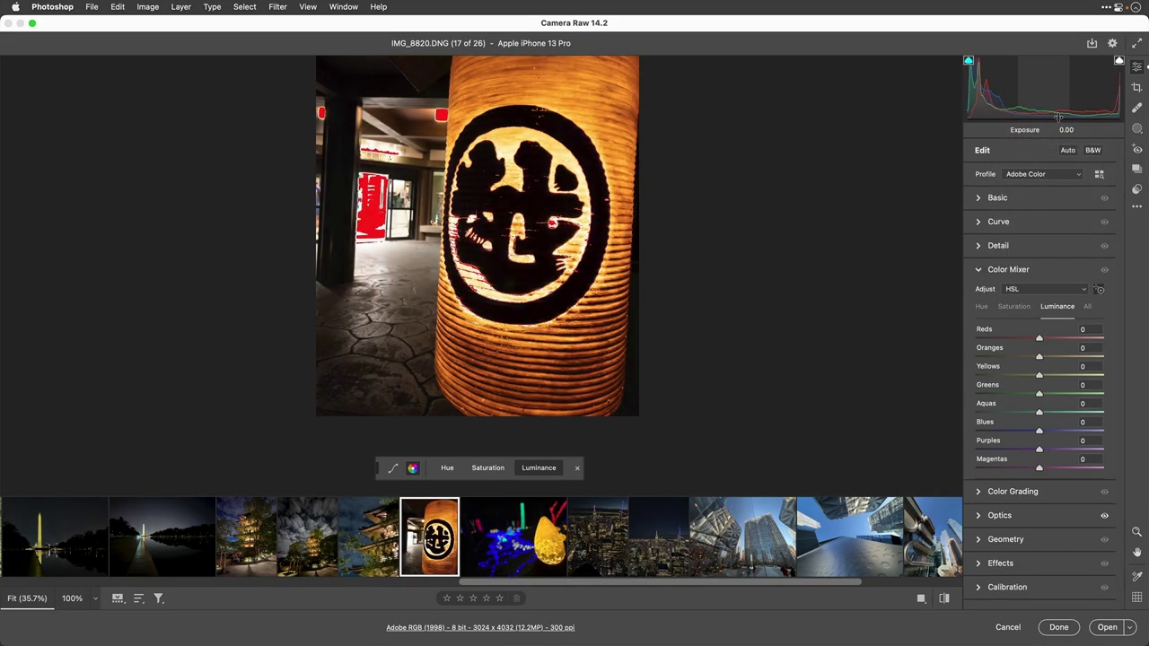
- Apply the Apple ProRaw profile to the lantern photo IMG_8820
click(1044, 175)
click(1077, 236)
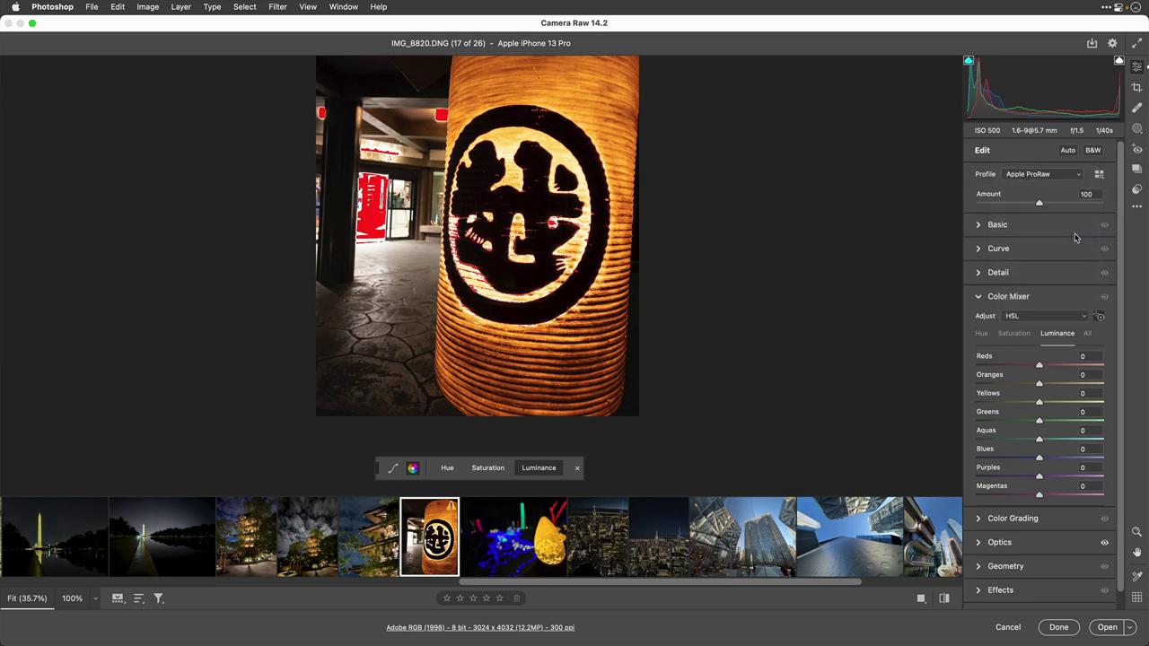
scroll(1077, 238, down, 1)
scroll(1064, 320, up, 1)
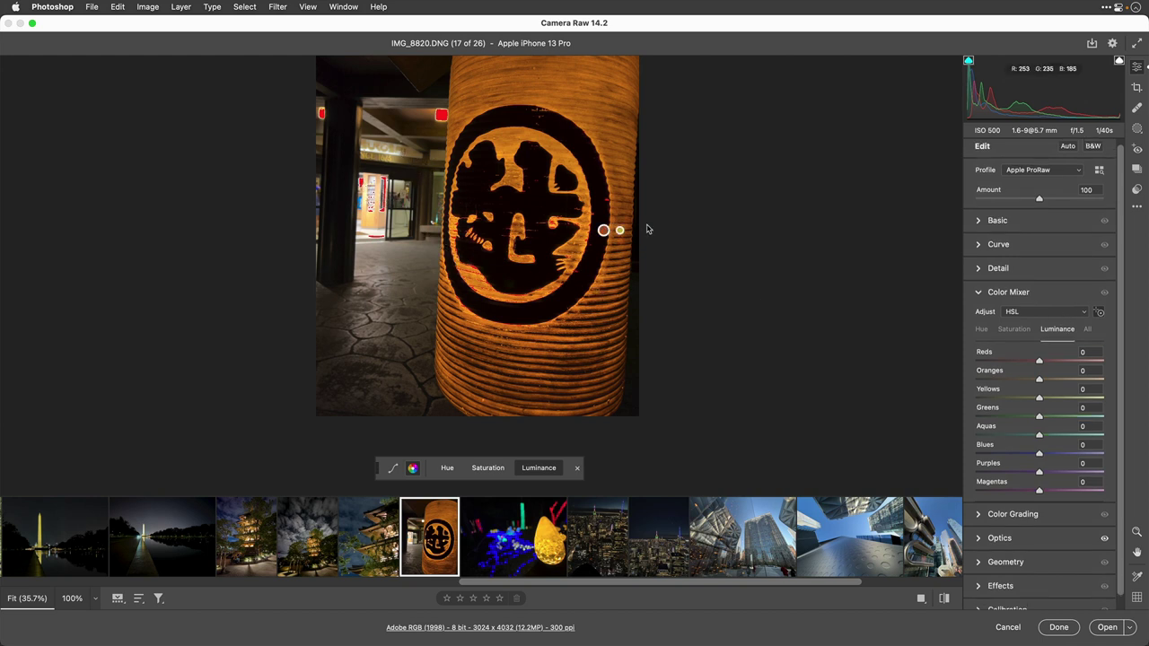
- Toggle lens profile corrections off and back on to compare, leaving them applied
scroll(985, 541, down, 1)
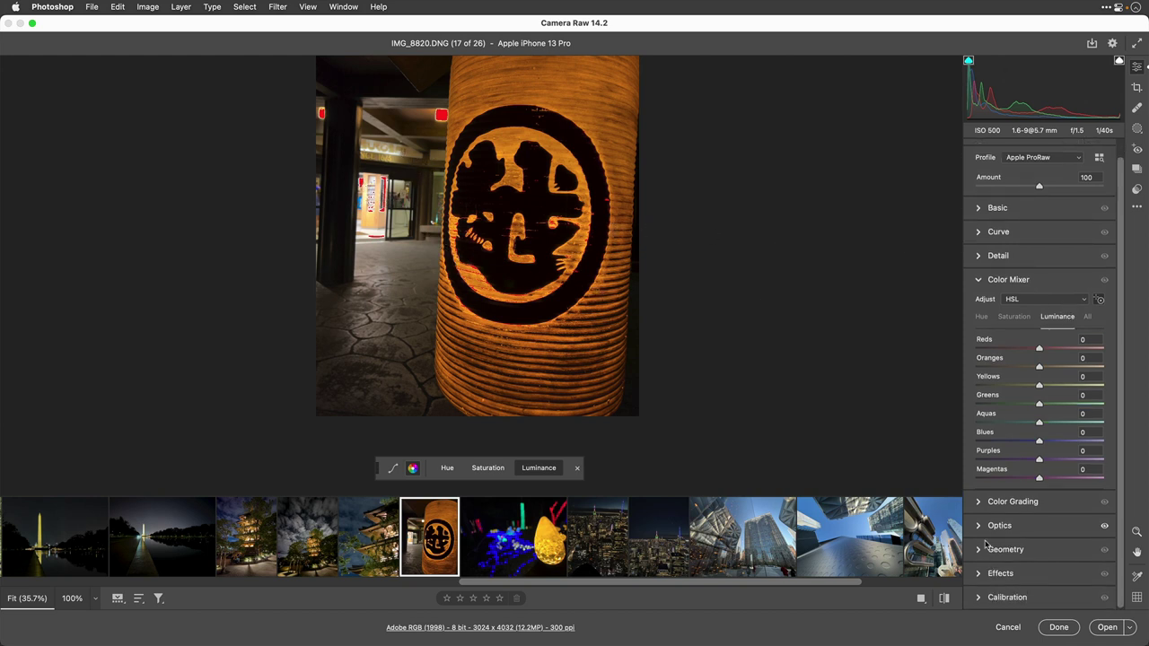
click(977, 528)
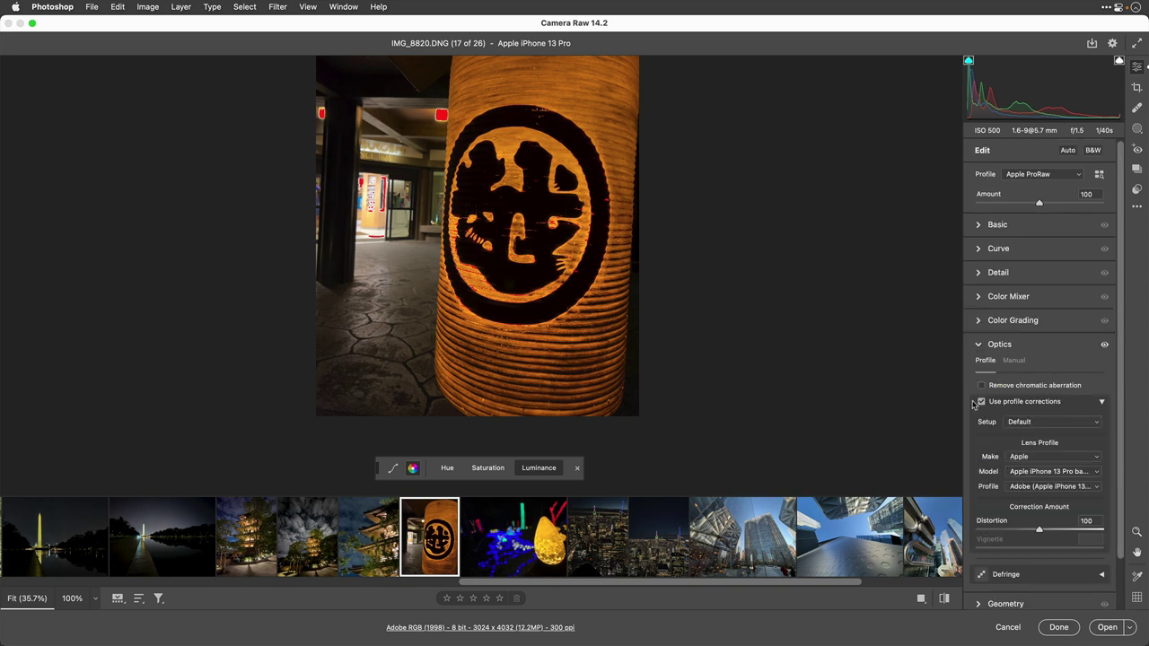
click(982, 402)
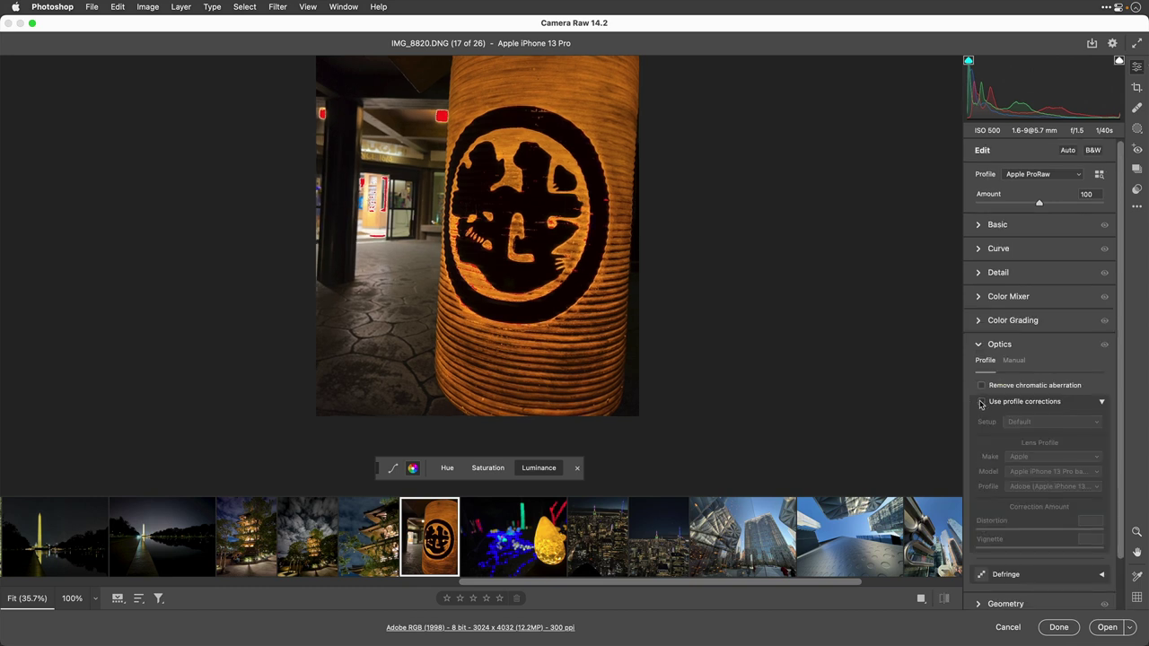
click(982, 402)
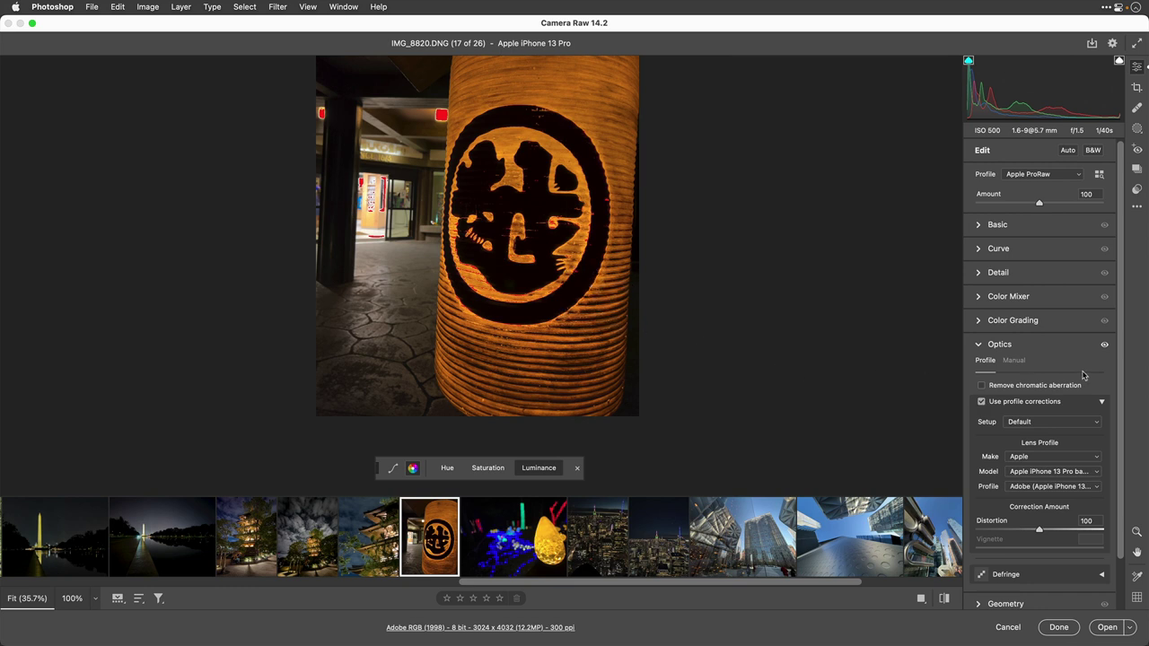
scroll(1018, 365, down, 3)
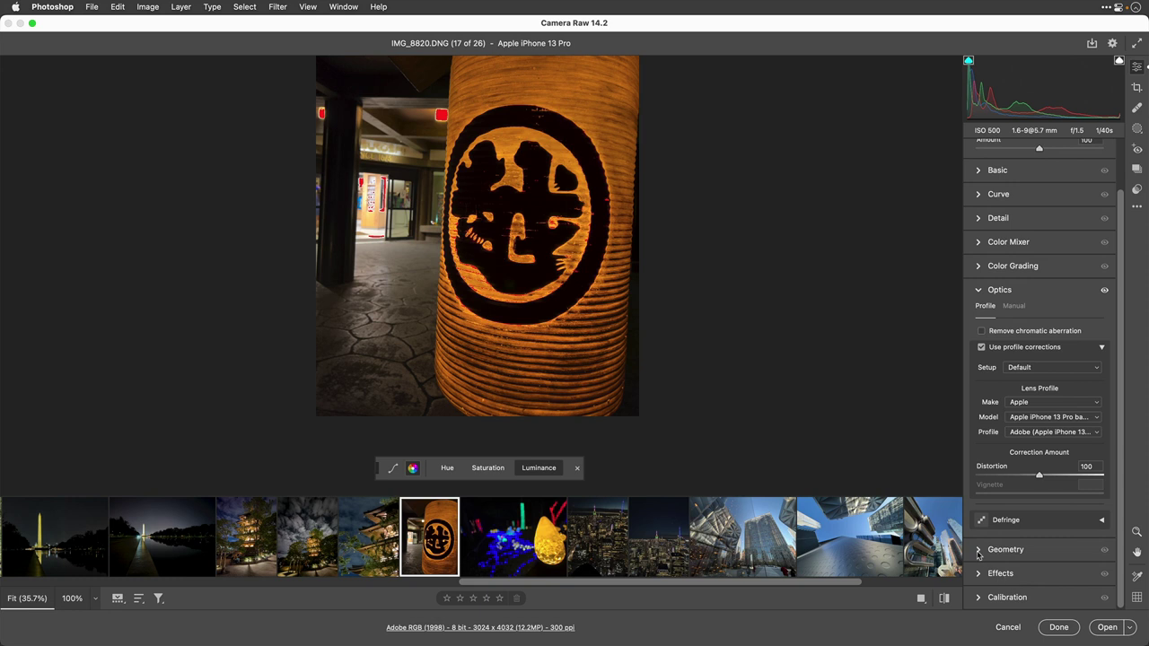
- Switch Geometry to Guided Upright and draw guides along the lantern, doorway and ceiling lines
click(979, 550)
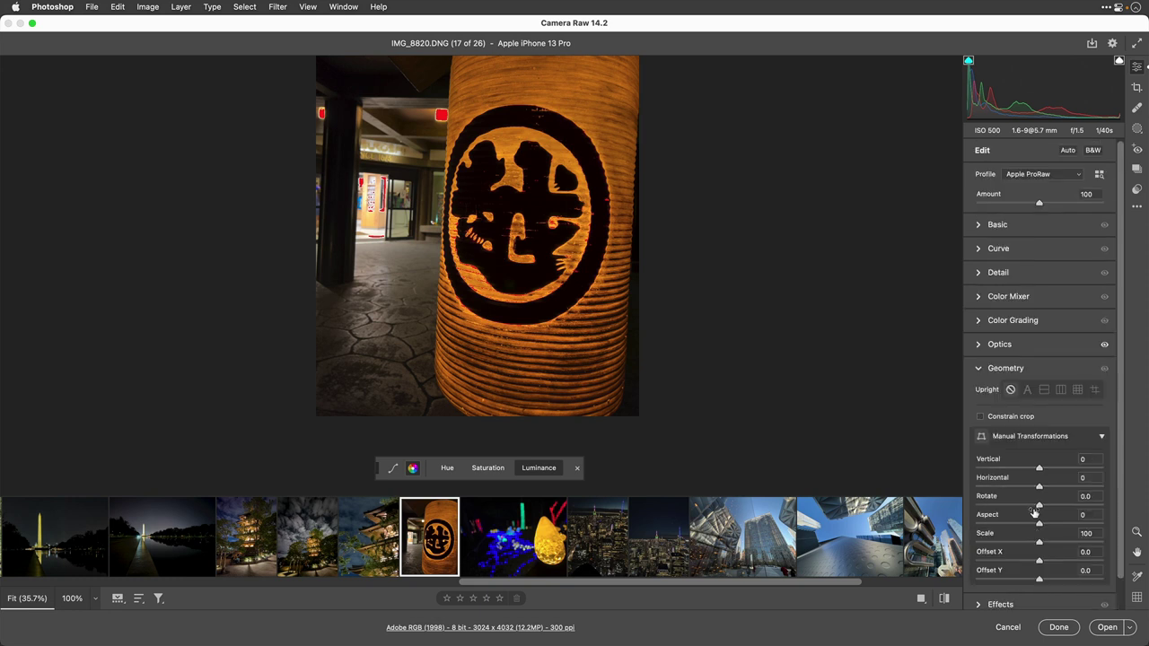
click(1061, 381)
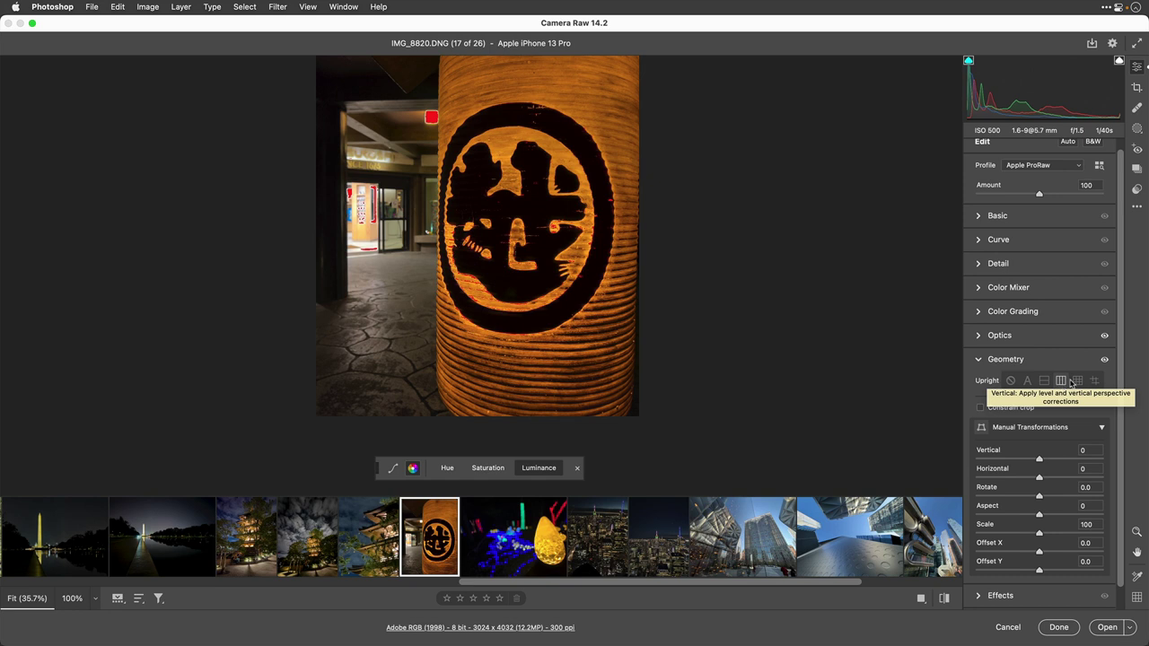
click(1095, 380)
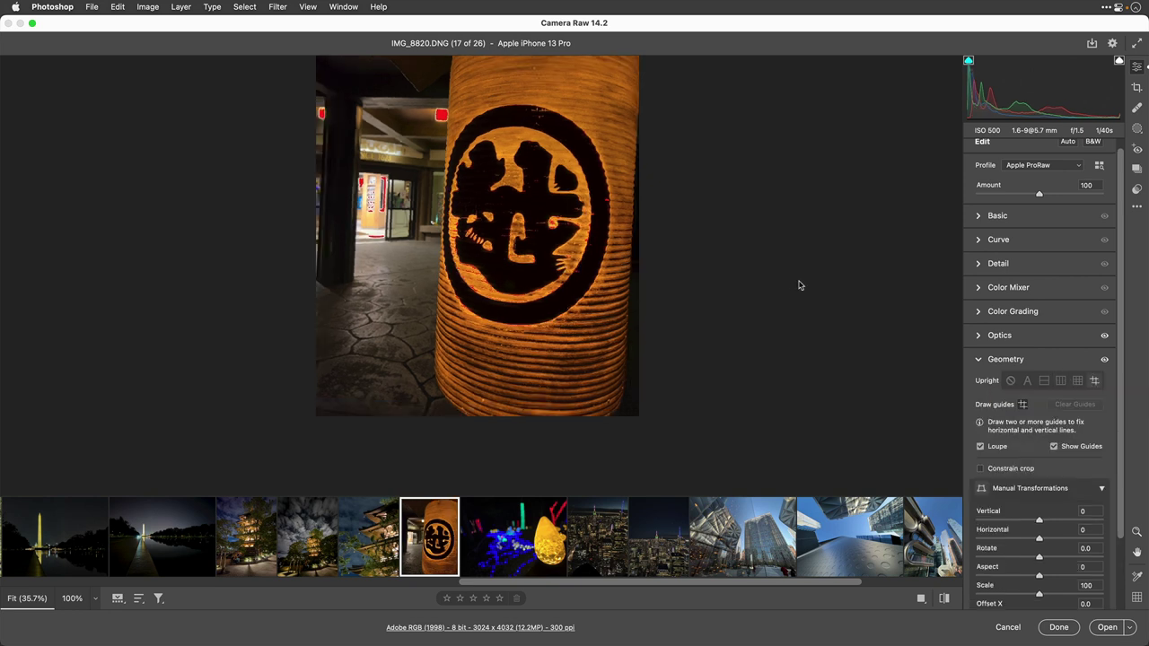
drag(447, 61, 441, 233)
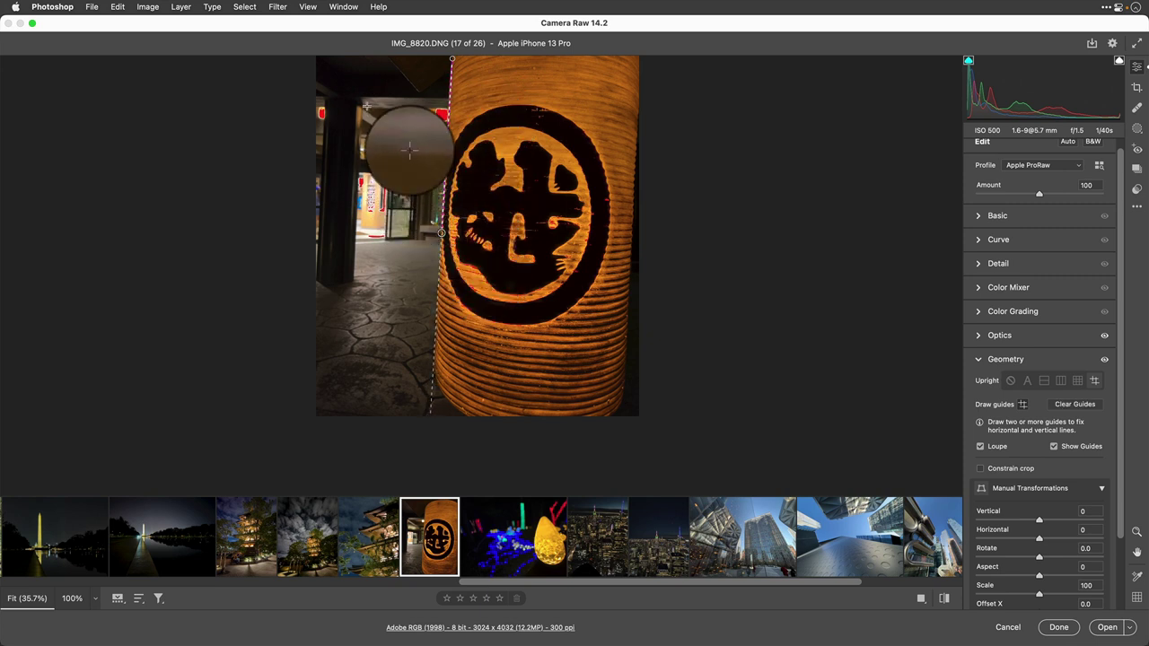
drag(363, 104, 358, 208)
drag(335, 85, 517, 88)
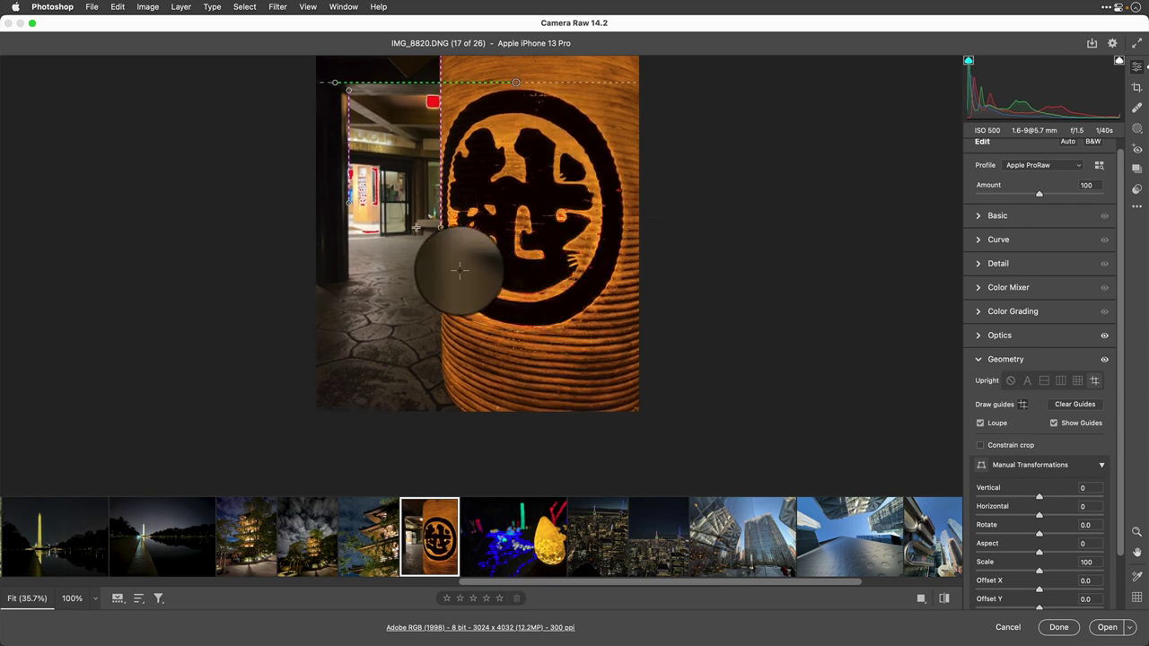
drag(416, 228, 503, 228)
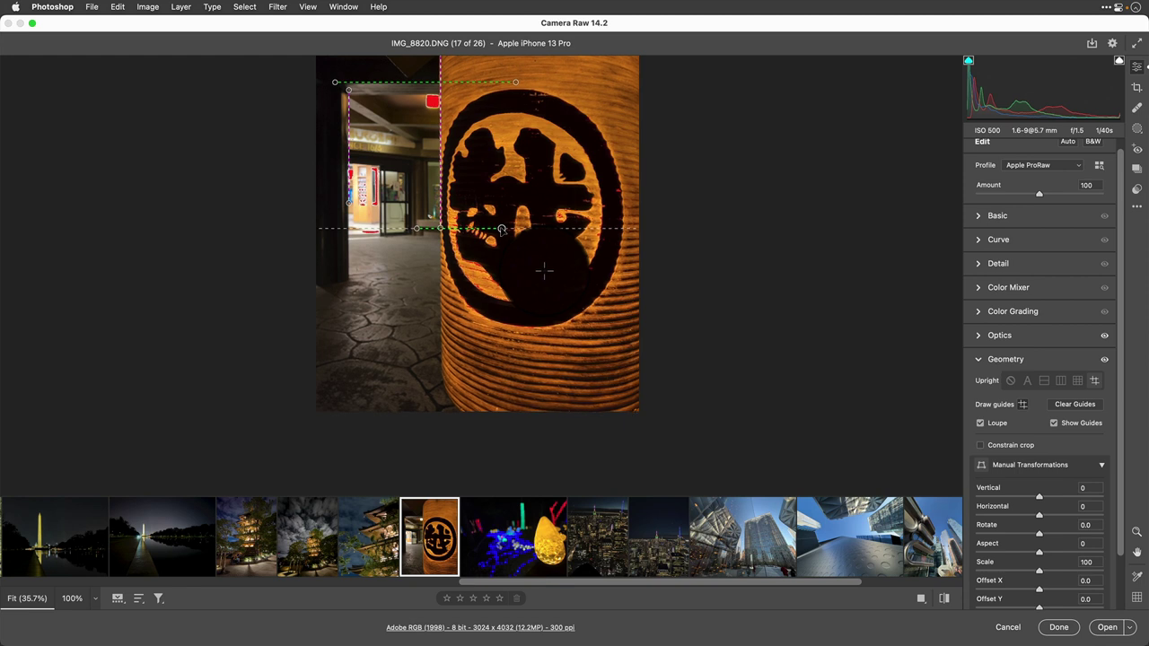
- Set the lantern photo's Highlights -25, Whites +32, Texture +24 and Clarity +8 in Basic
click(981, 217)
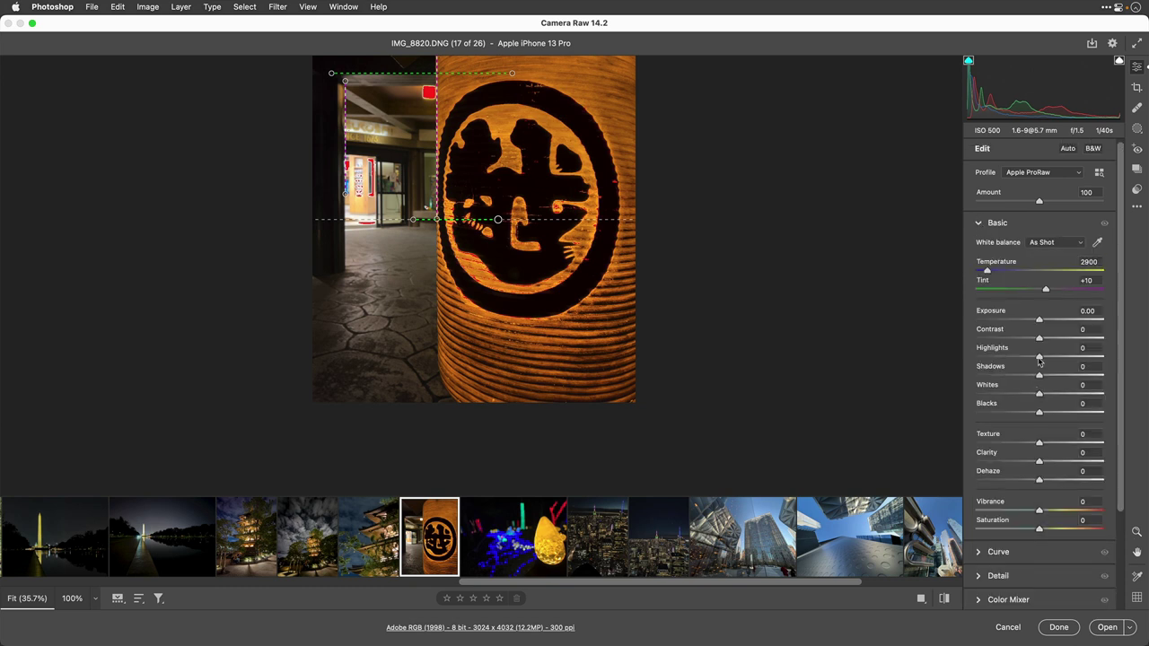
drag(1040, 359, 1065, 397)
mouse_move(1044, 445)
mouse_down()
mouse_move(1082, 446)
mouse_move(992, 447)
mouse_move(1090, 437)
mouse_move(1045, 461)
mouse_move(1066, 465)
mouse_move(1045, 467)
mouse_up()
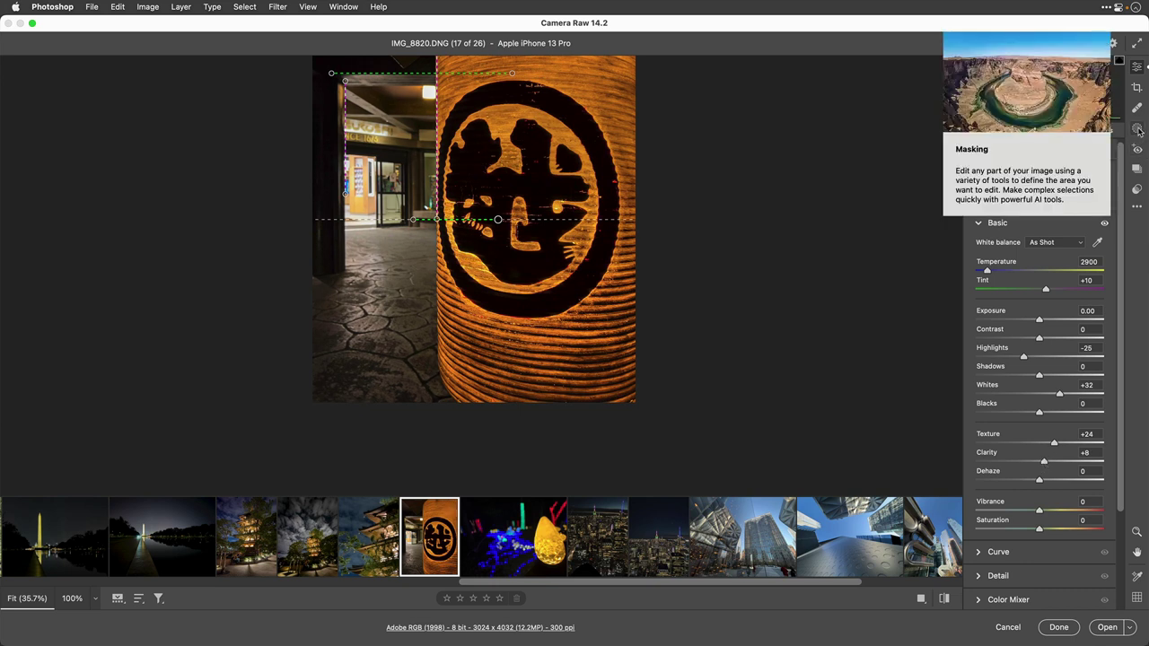
- Draw a linear gradient mask over the lantern's background and subtract the subject from it
click(1137, 129)
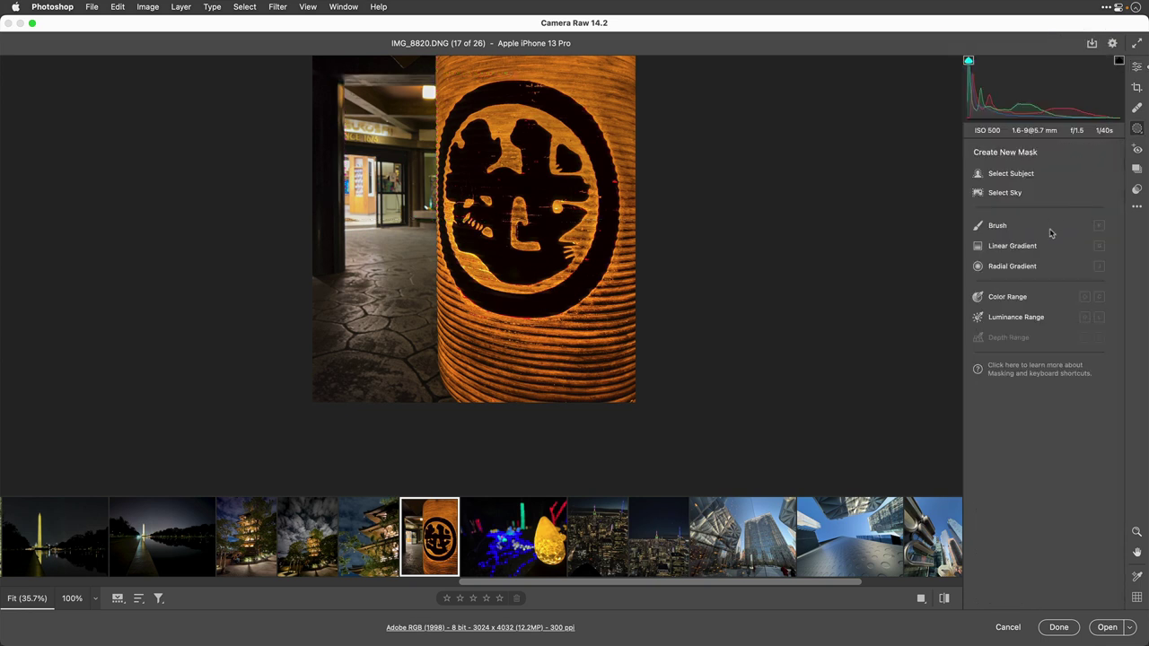
click(1011, 246)
drag(391, 160, 392, 308)
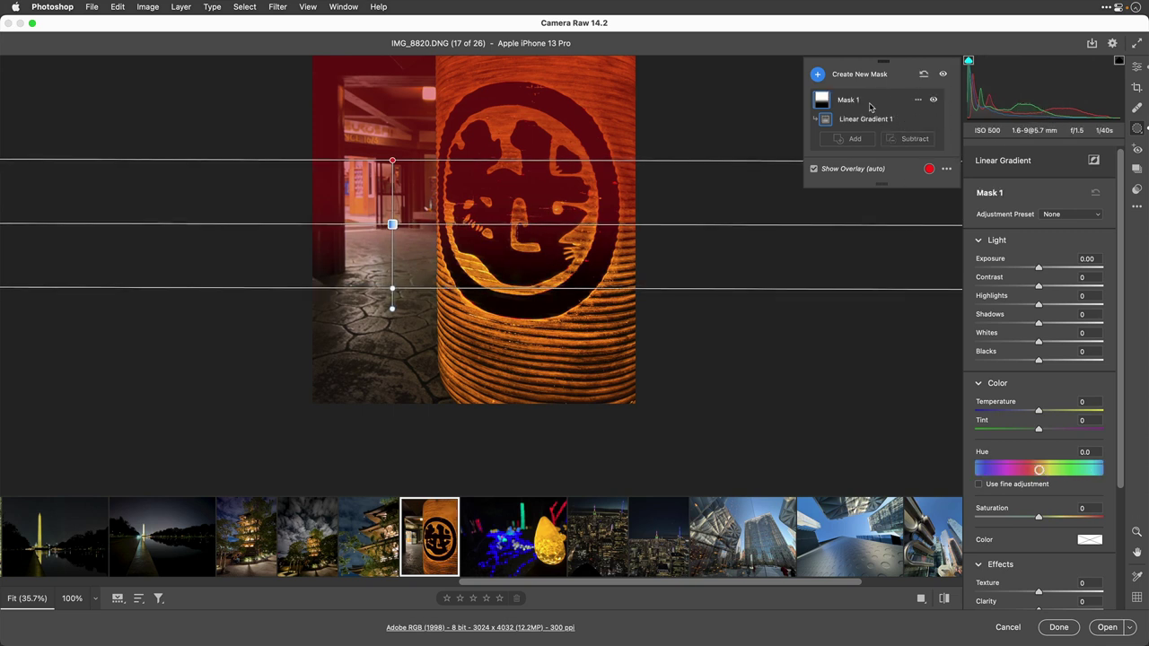
click(900, 139)
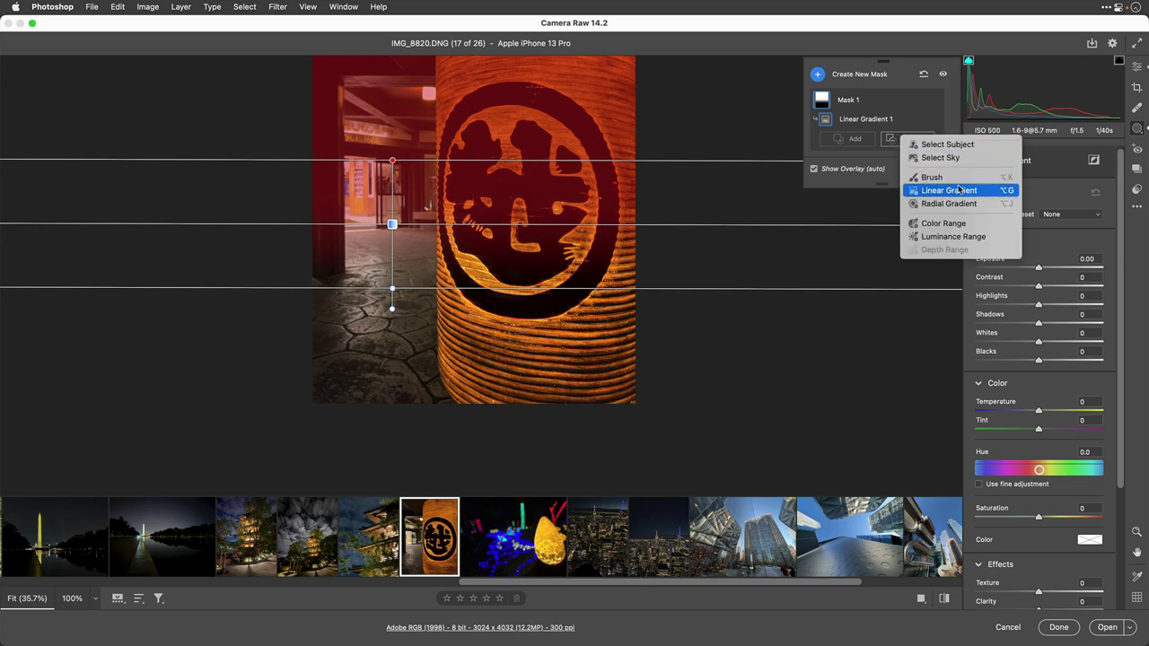
click(957, 145)
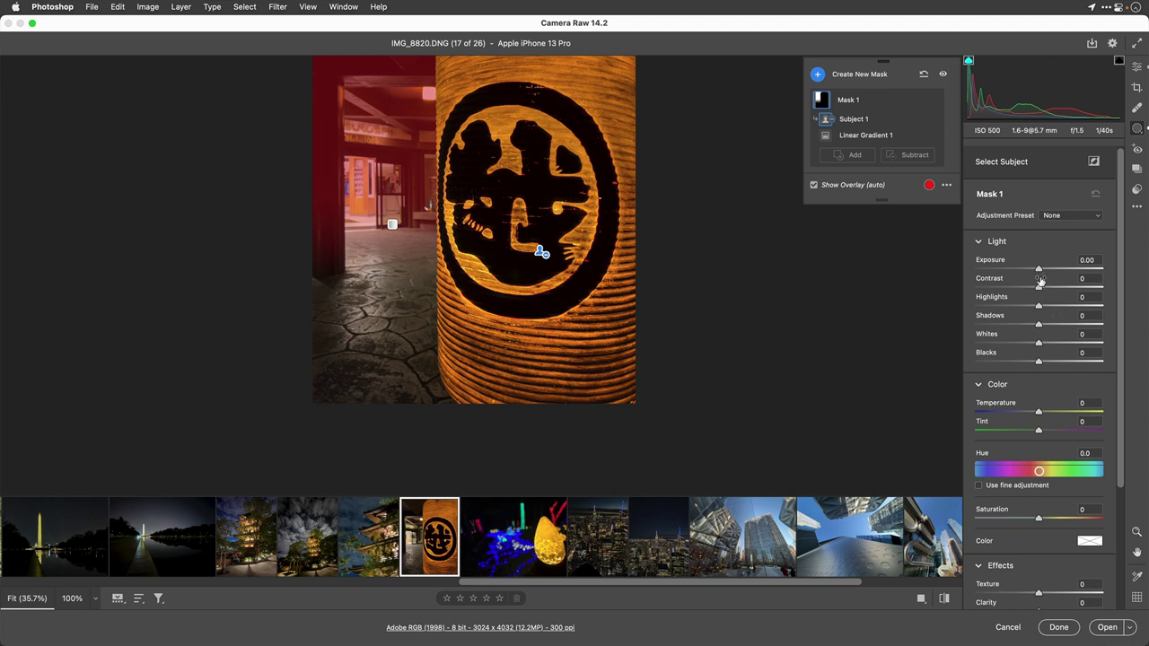
- Set the background mask to Exposure -1.05, Sharpness -100 and Texture -100
drag(1039, 269, 1018, 270)
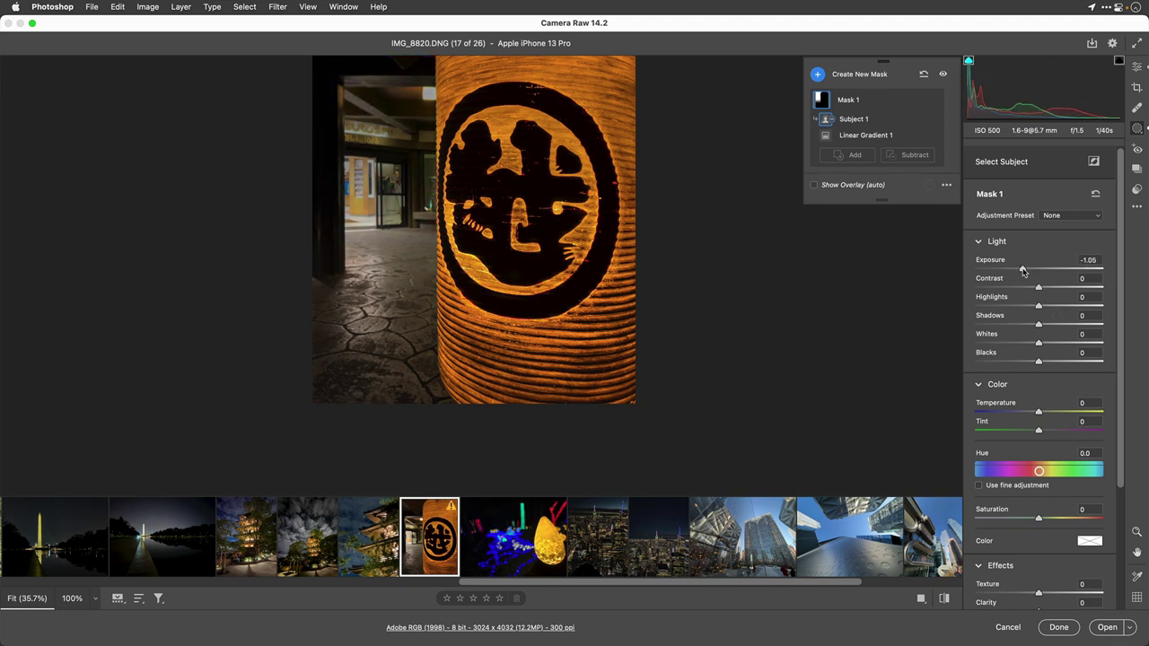
scroll(1039, 372, down, 3)
scroll(1038, 372, down, 1)
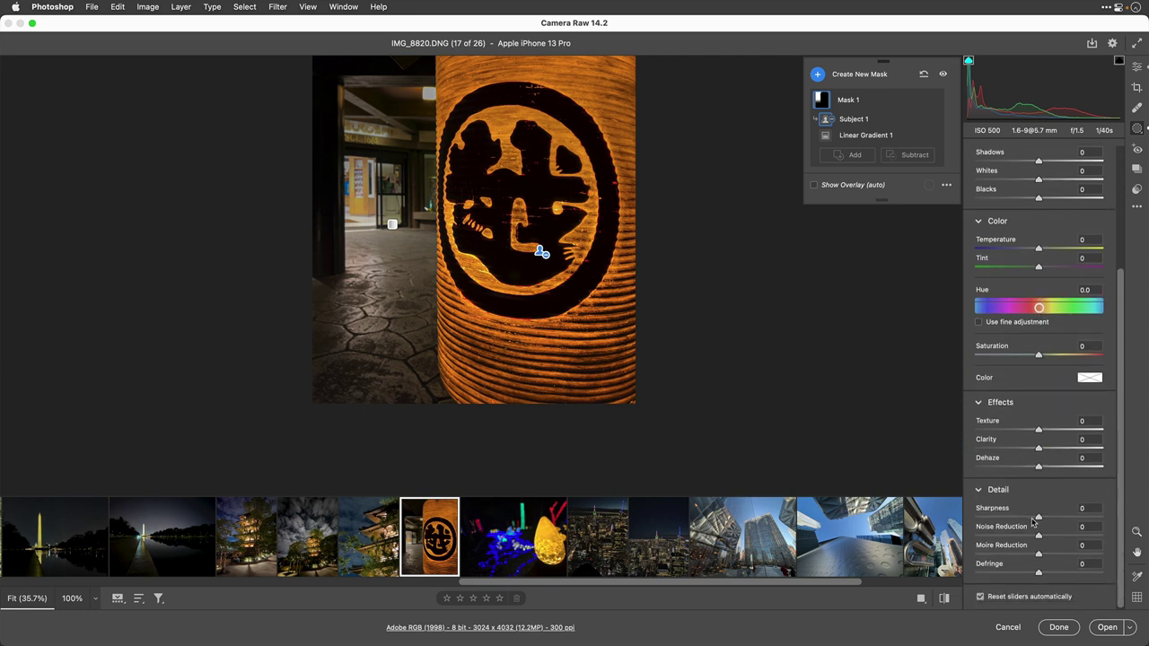
drag(1037, 519, 949, 515)
drag(1039, 430, 975, 434)
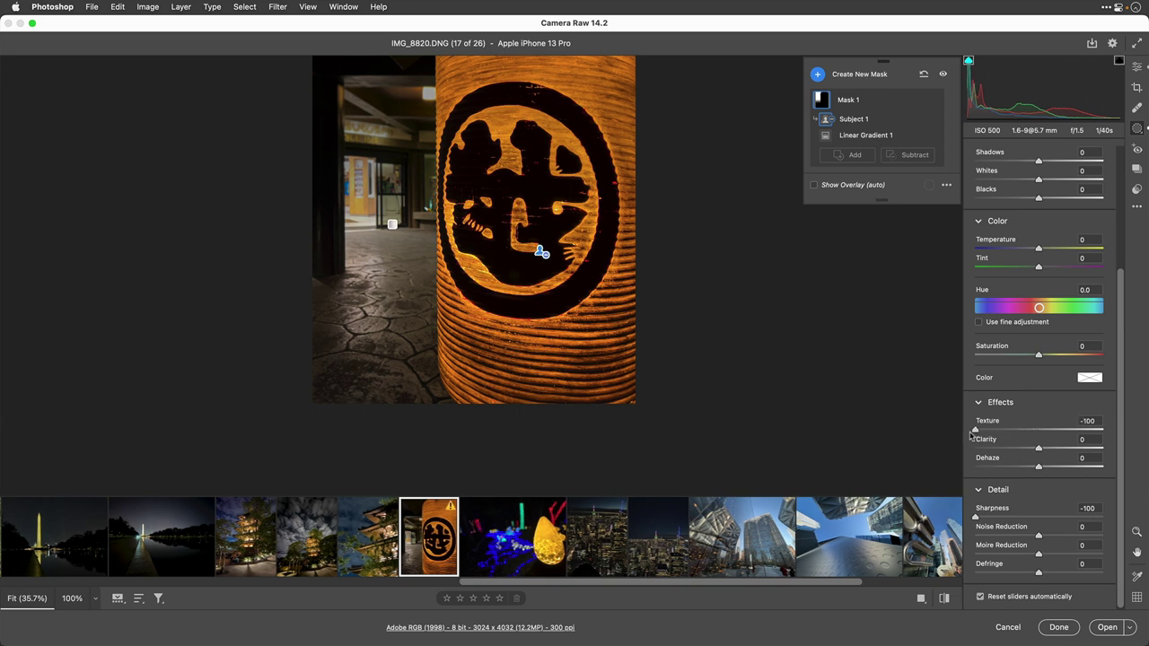
scroll(978, 404, up, 1)
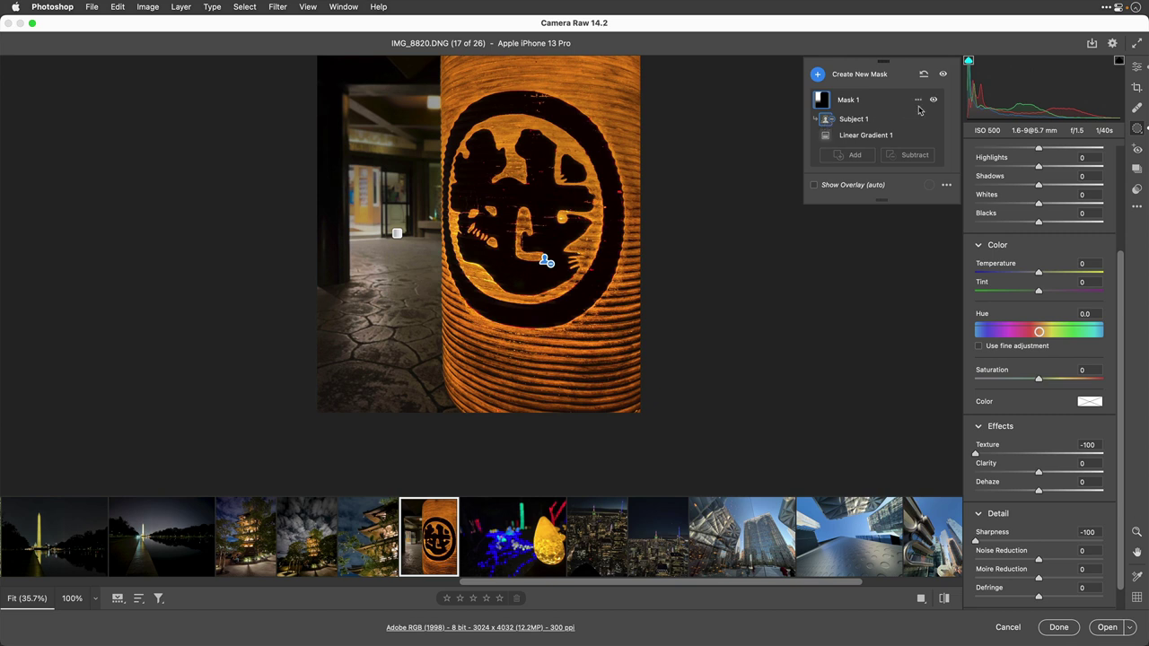
- Toggle the background mask's visibility to compare it with the original
click(935, 101)
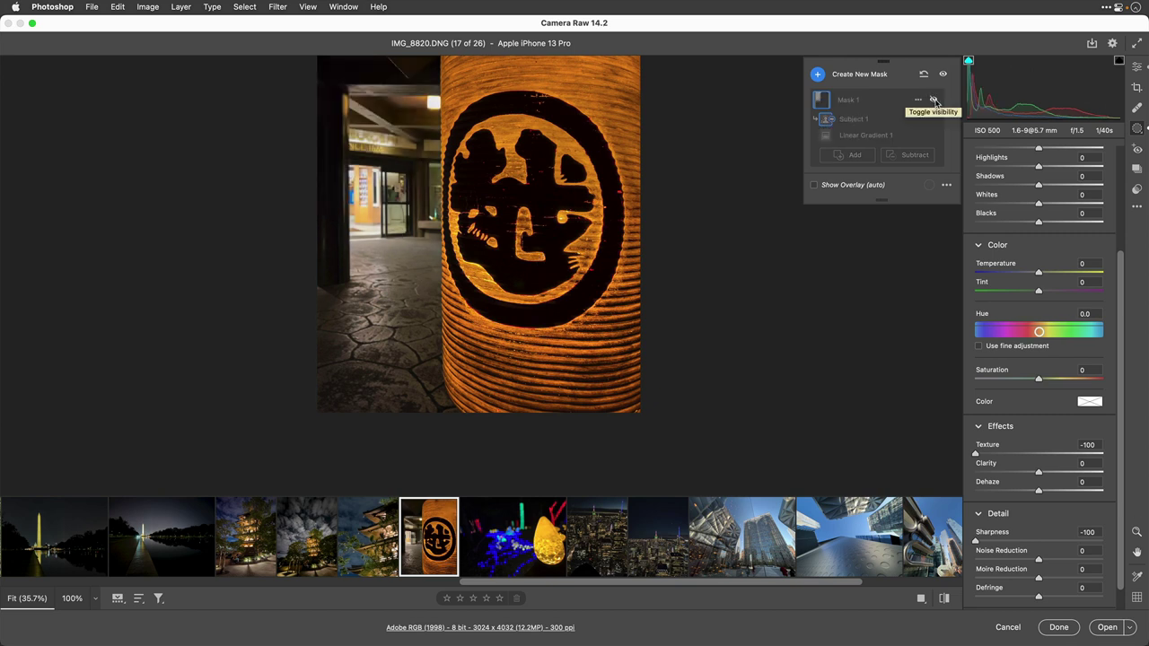
click(934, 101)
click(935, 102)
click(935, 102)
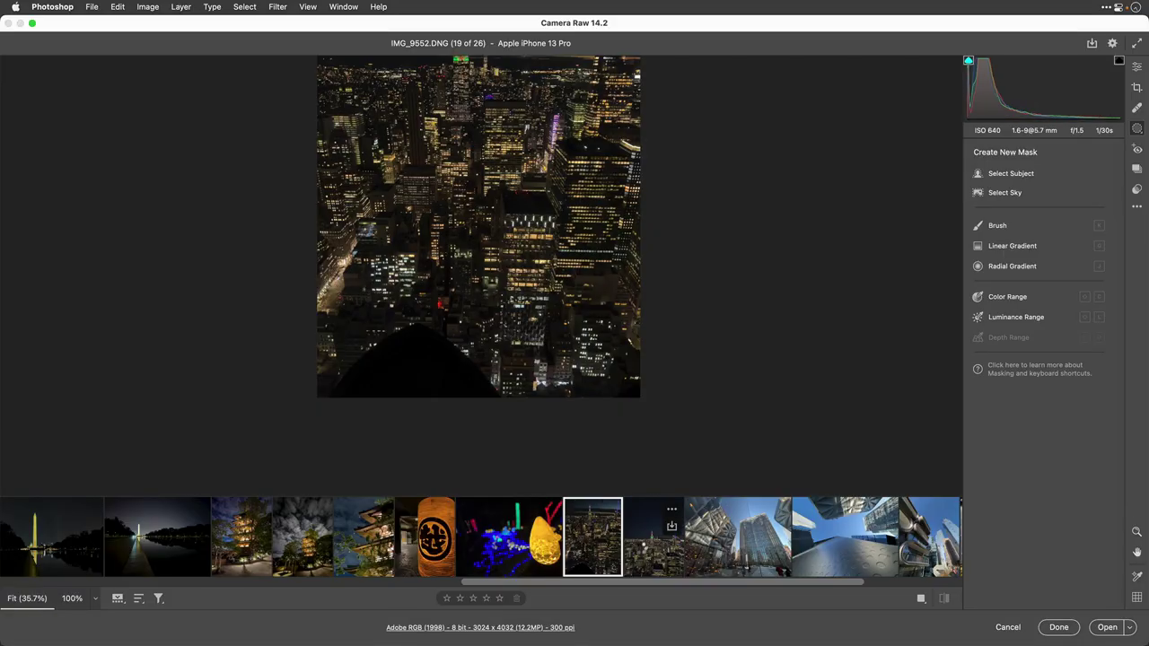
- Compare the skyline shots IMG_9552 and IMG_9590 in the filmstrip
click(651, 543)
click(593, 556)
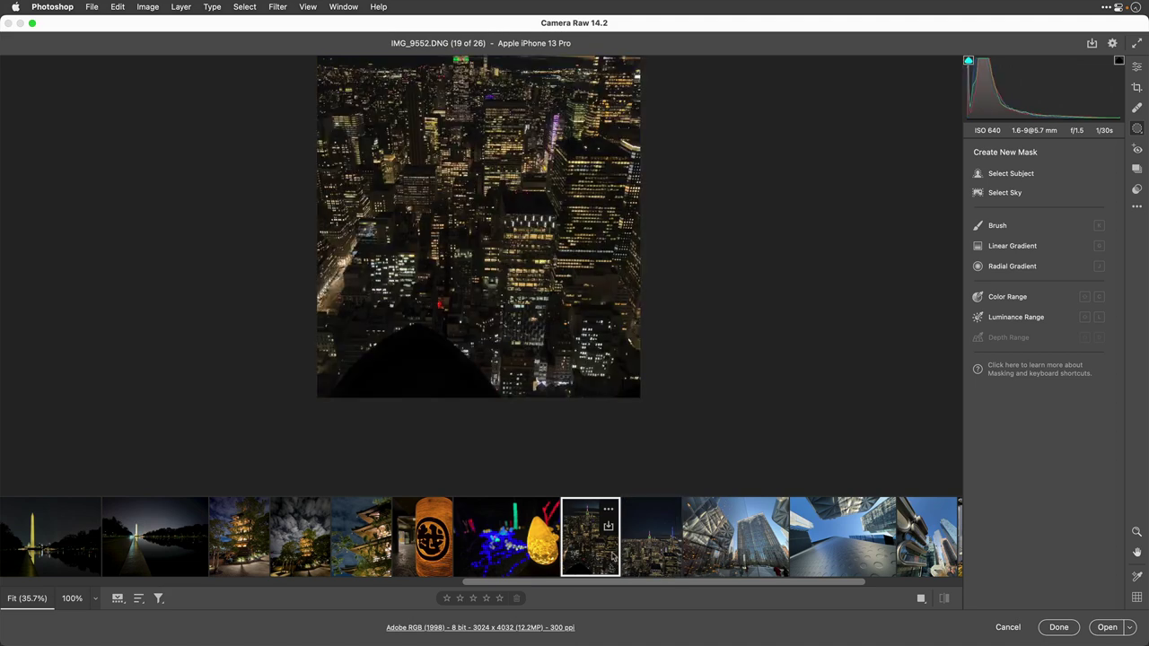
click(658, 557)
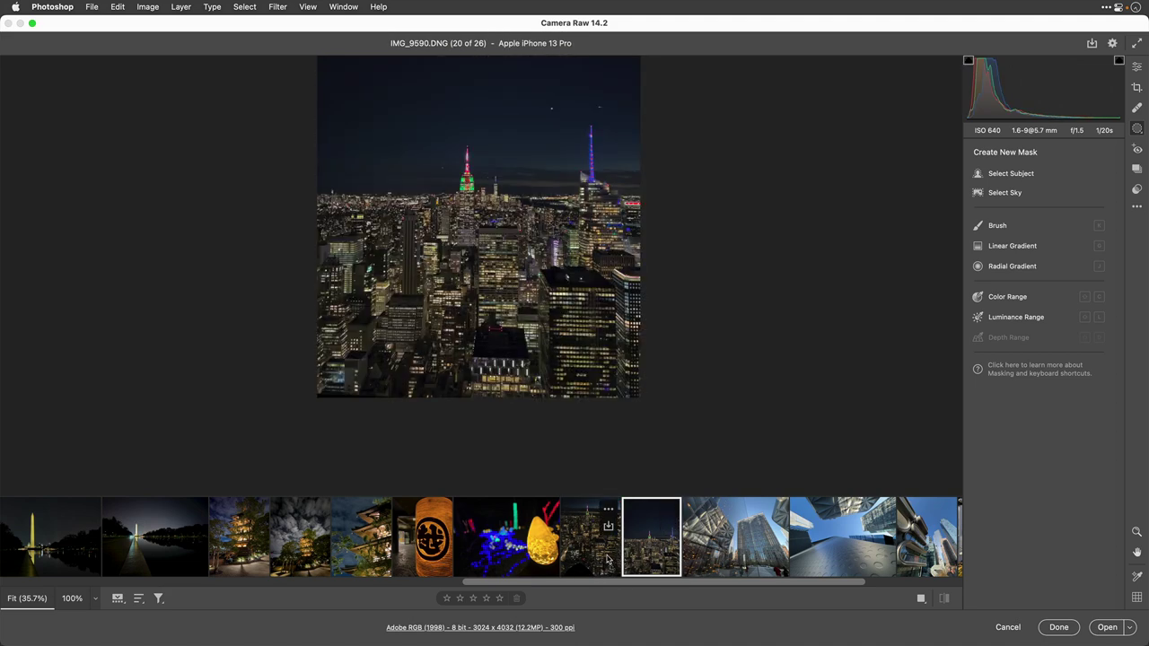
click(607, 559)
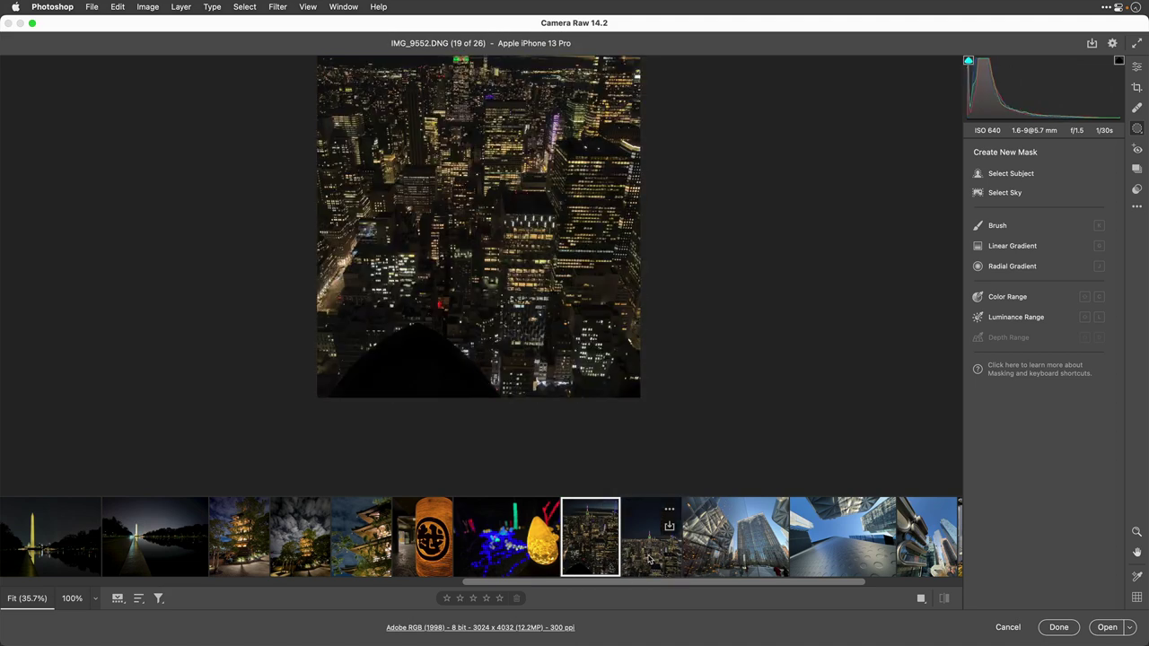
- Select IMG_9552 and IMG_9590 together and choose Merge to Panorama
right_click(647, 547)
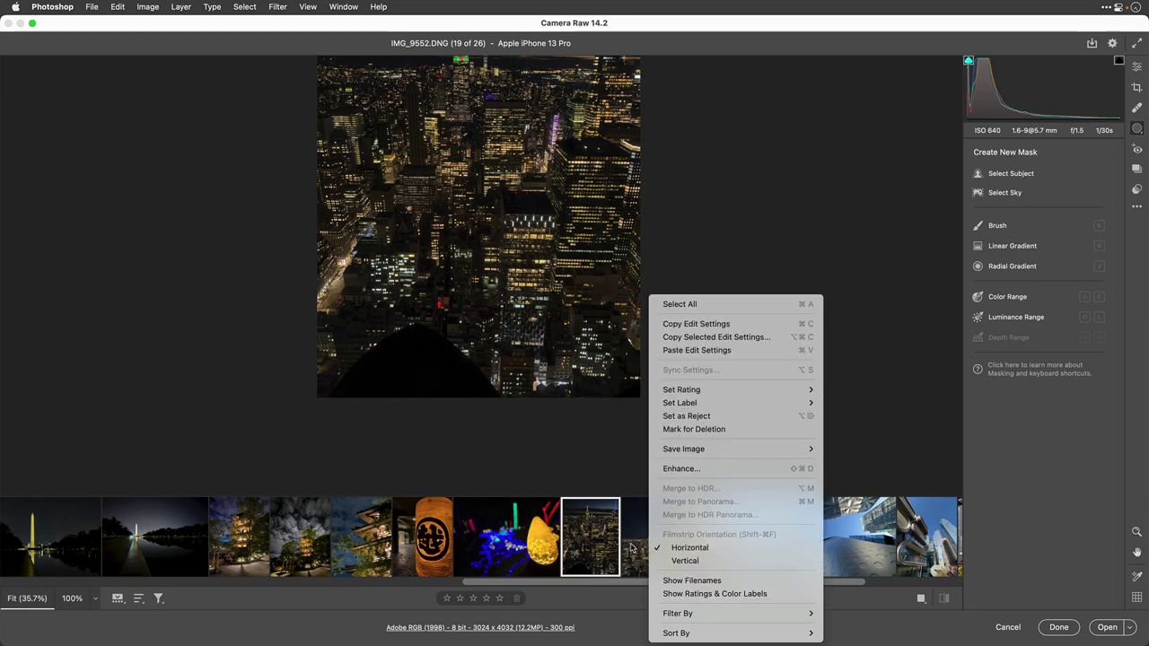
click(631, 547)
right_click(630, 548)
shift+click(630, 548)
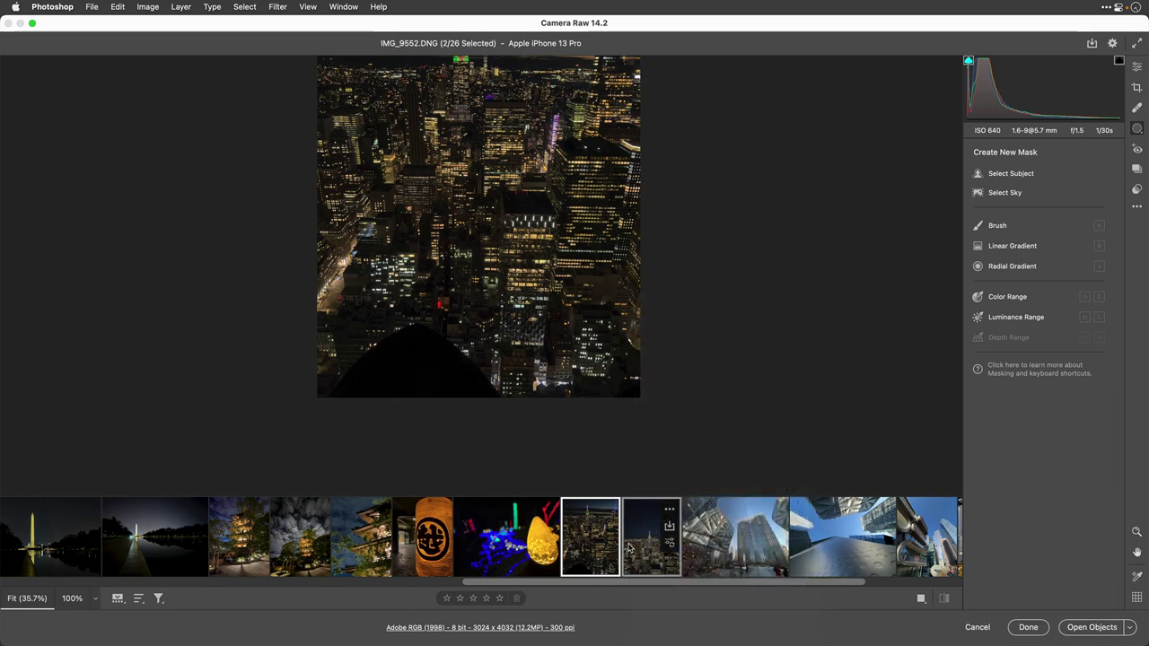
right_click(580, 532)
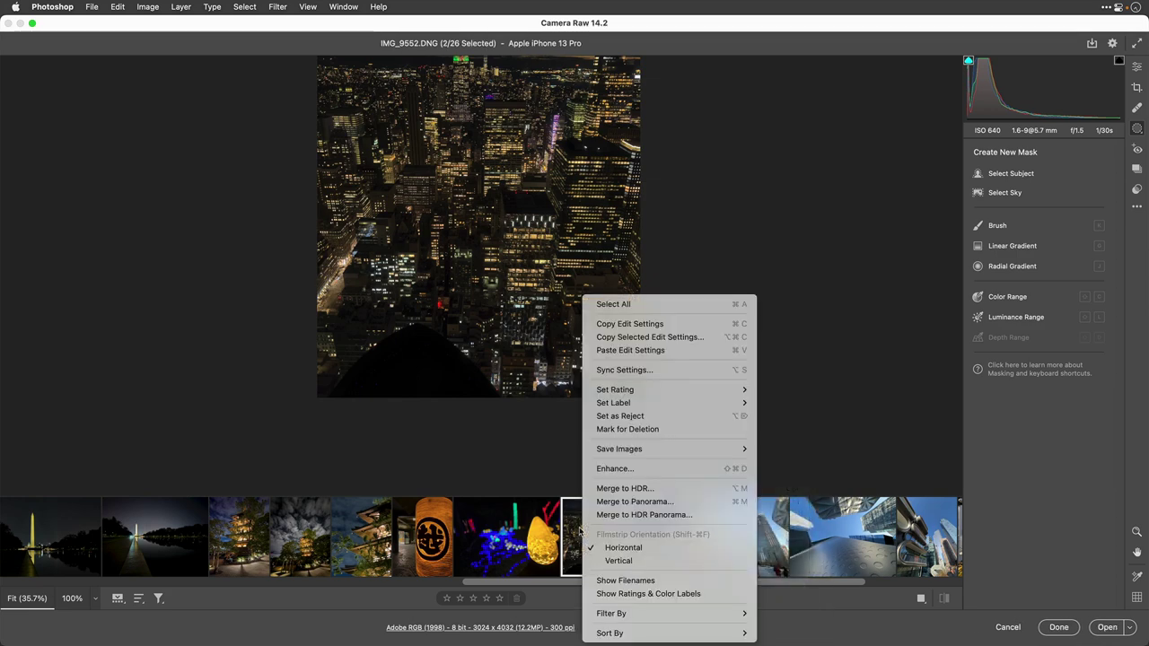
click(626, 502)
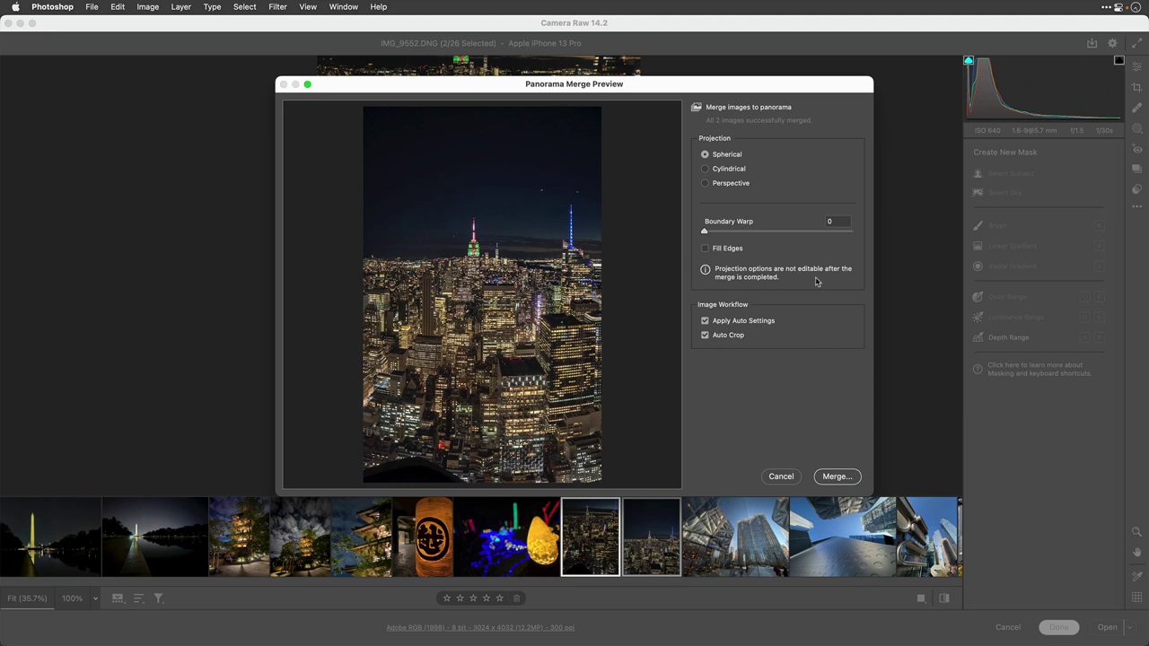
- Keep Spherical projection, set Boundary Warp to 90 and turn on Fill Edges
click(739, 170)
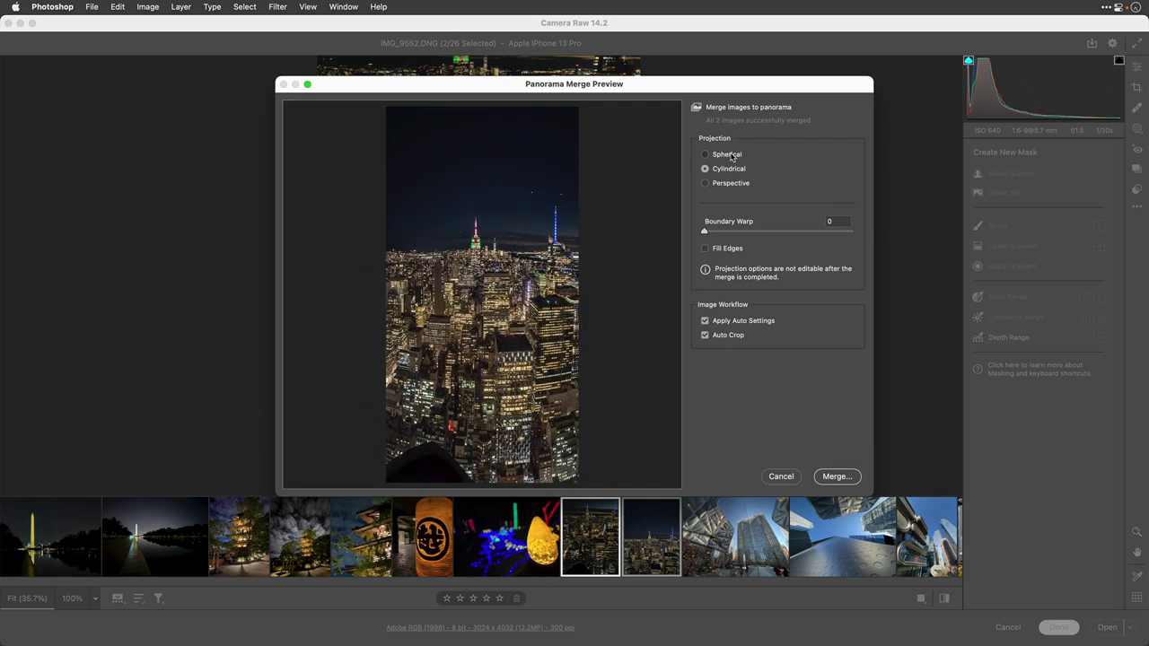
click(732, 158)
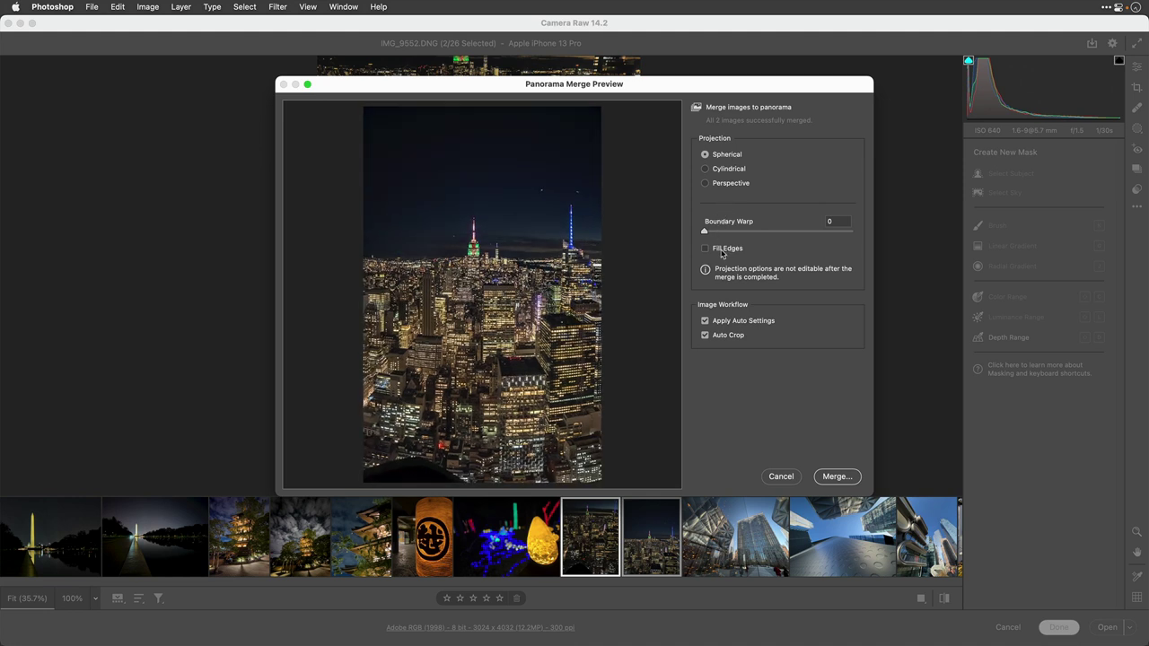
drag(705, 231, 791, 235)
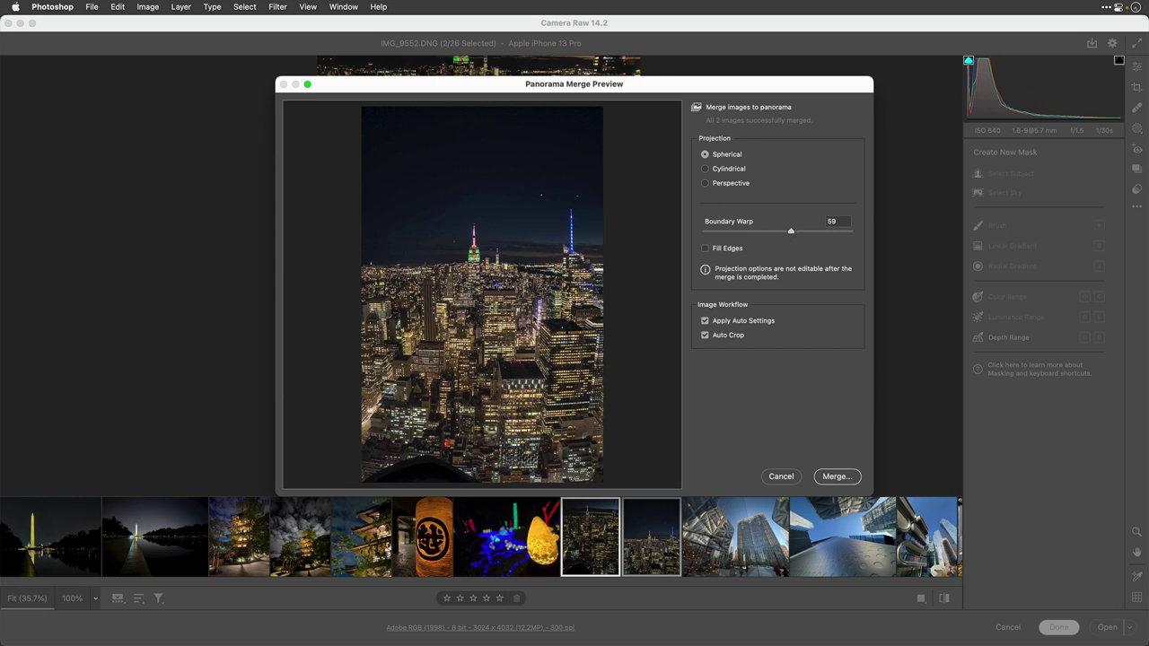
click(739, 254)
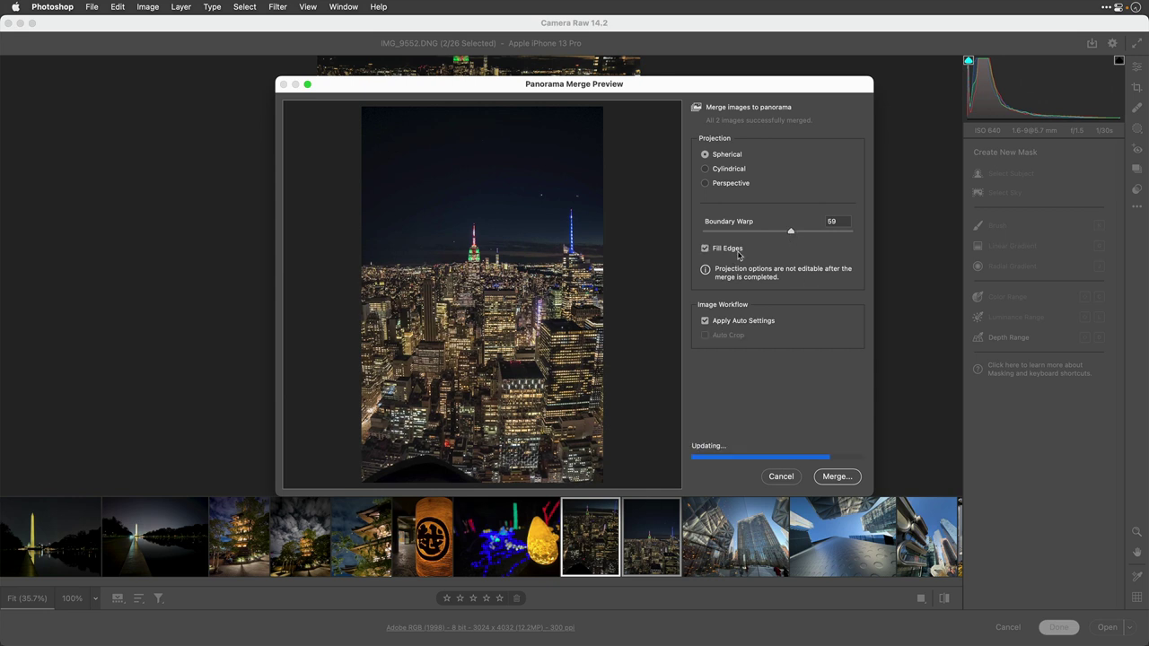
click(739, 255)
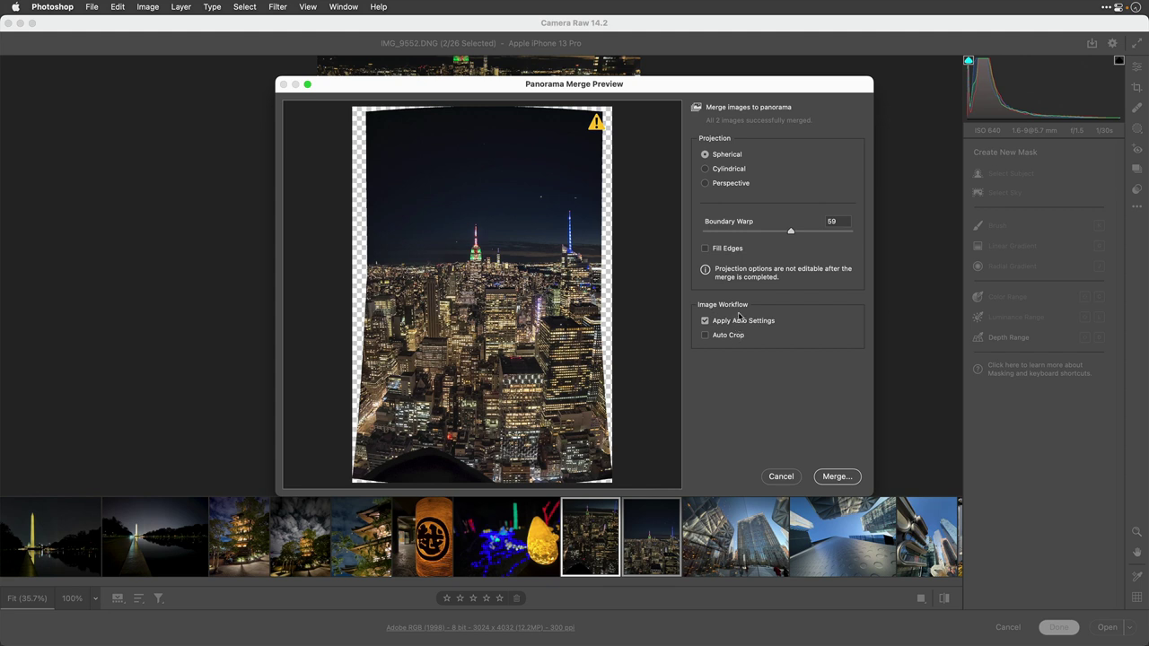
click(719, 254)
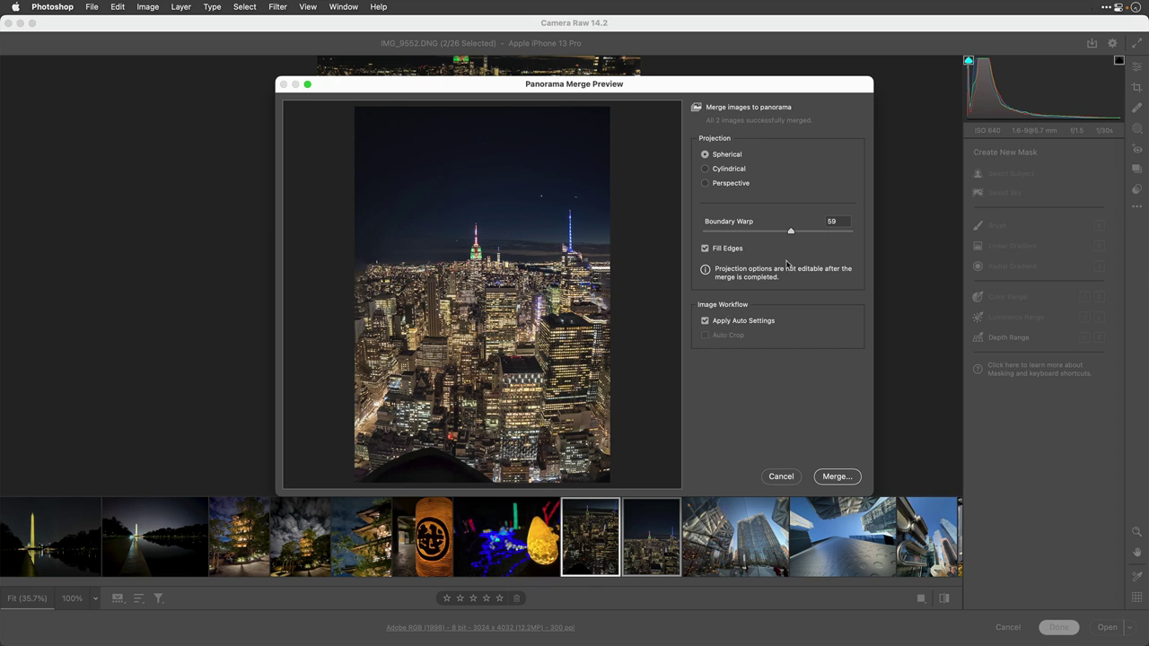
drag(794, 234, 837, 233)
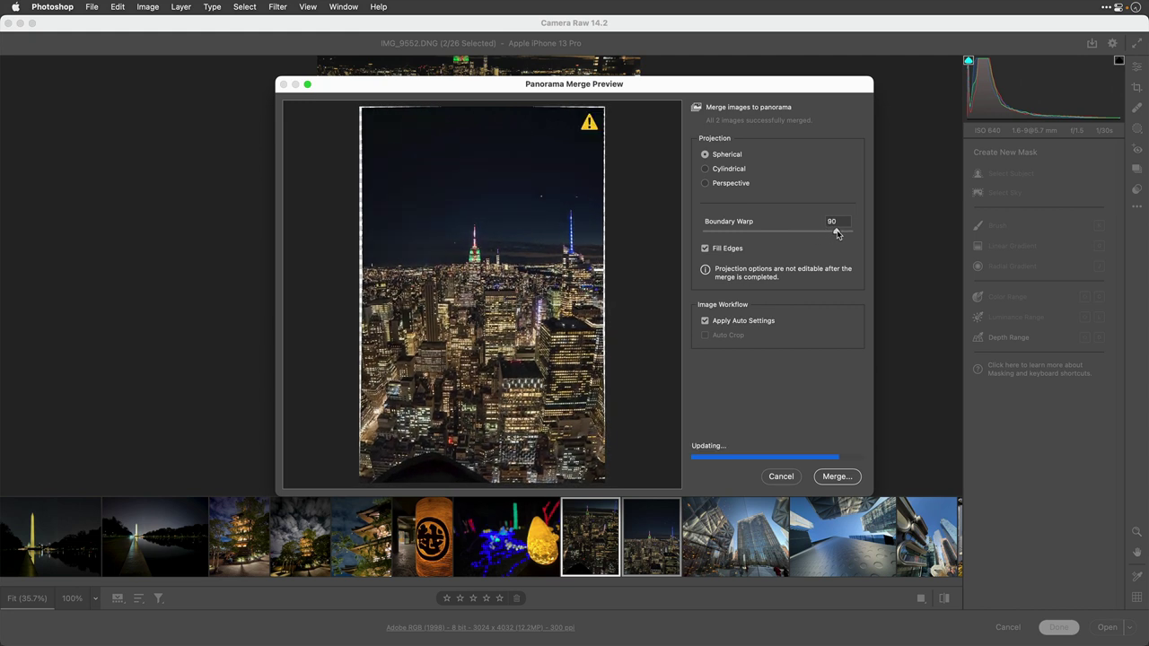
- Merge the panorama and save it as IMG_9552-Pano-1.dng
click(835, 478)
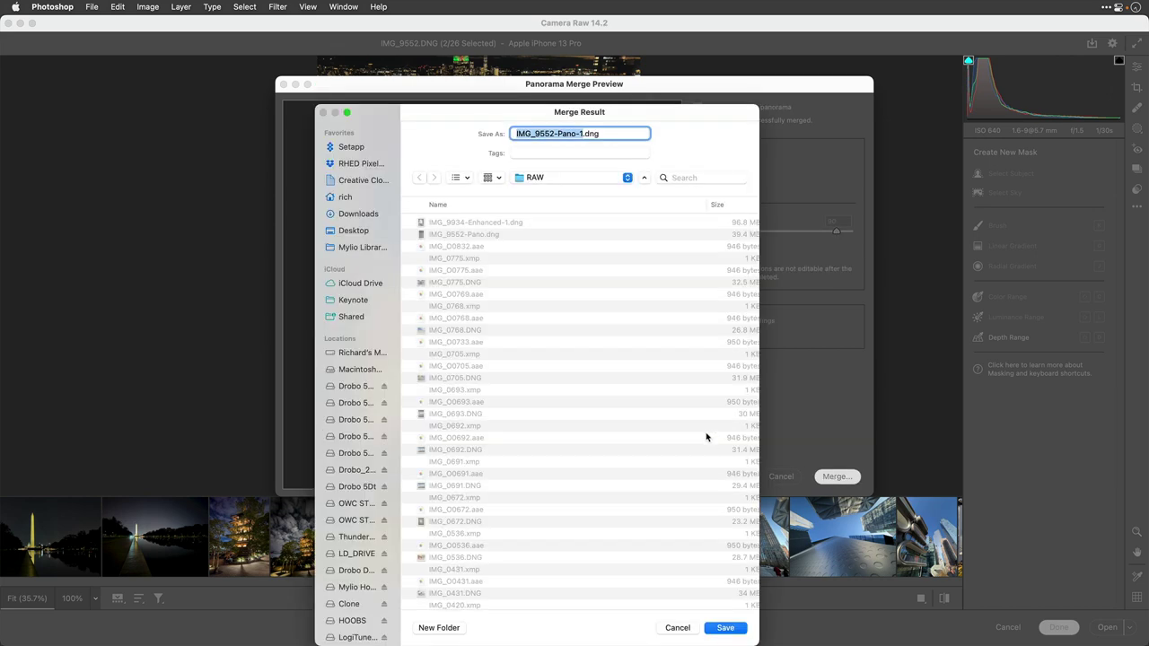
scroll(708, 584, down, 1)
click(724, 628)
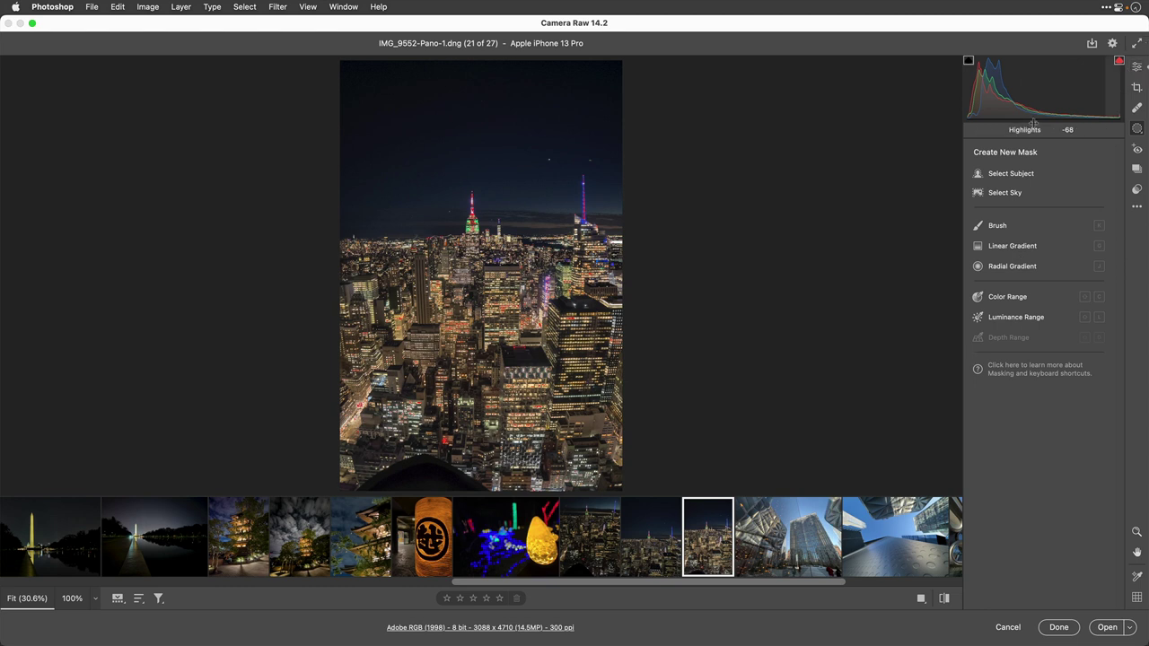
- Crop the skyline panorama's bottom with a Custom aspect ratio to 3015 × 4311
key(c)
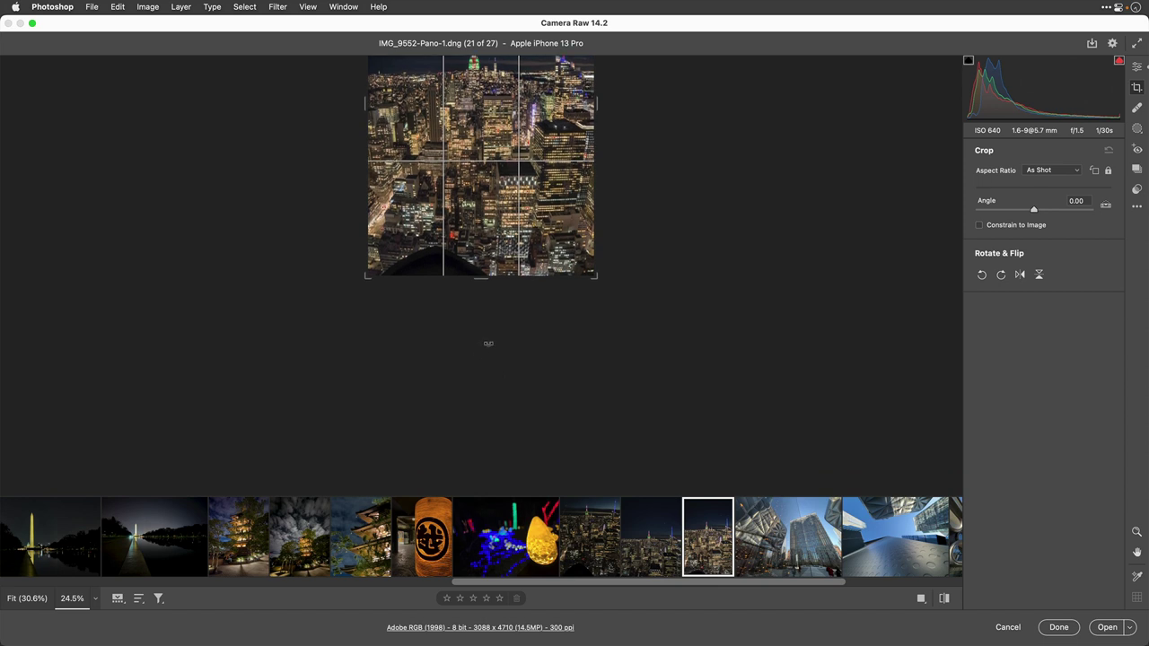
drag(481, 280, 481, 274)
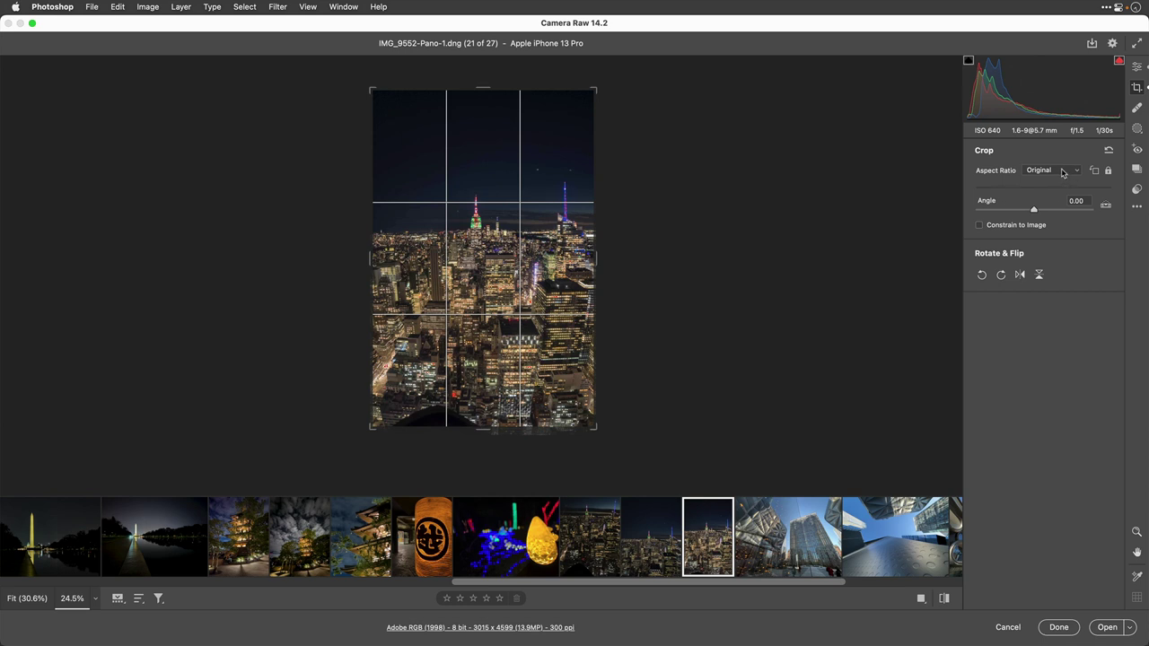
click(1063, 172)
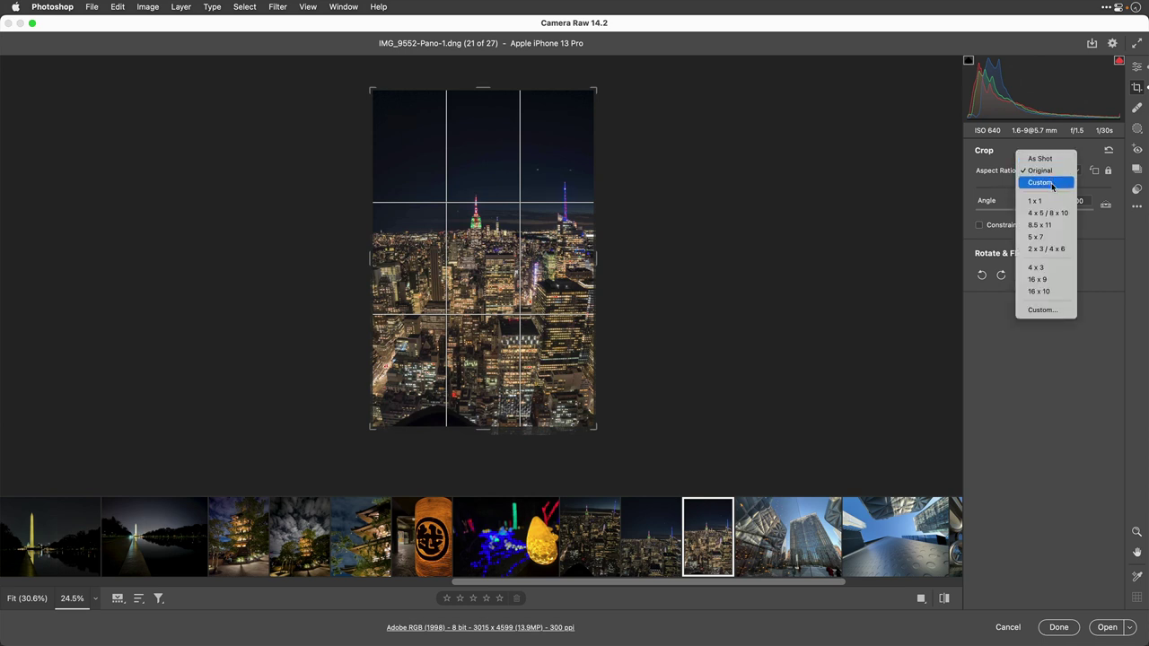
click(1044, 182)
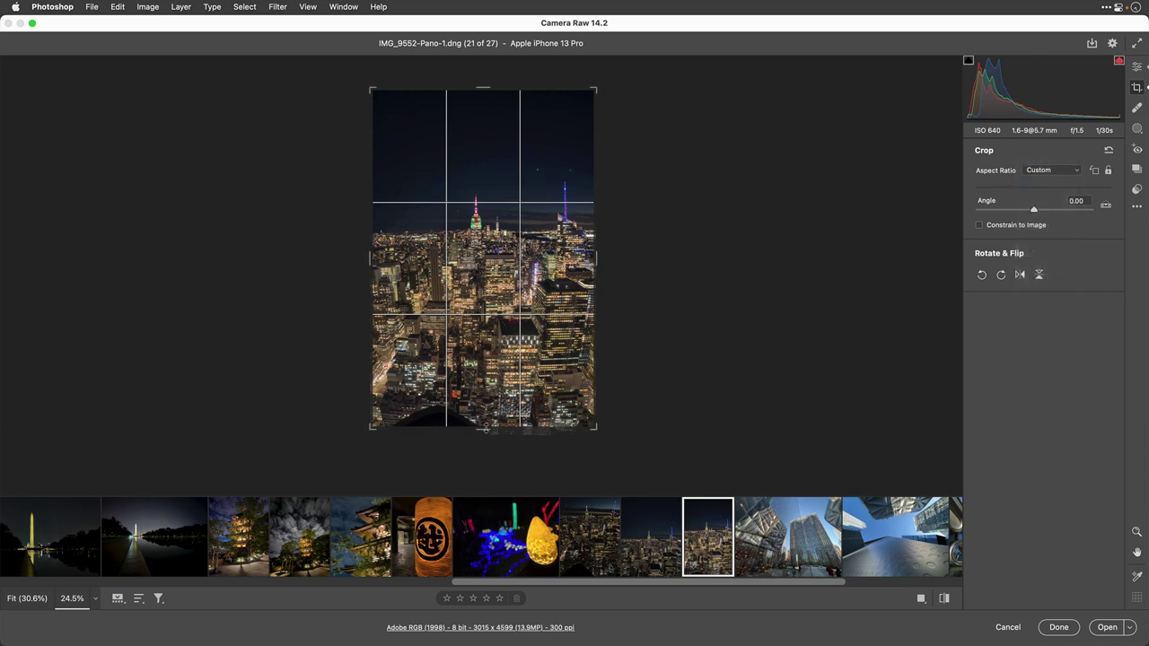
drag(485, 428, 456, 440)
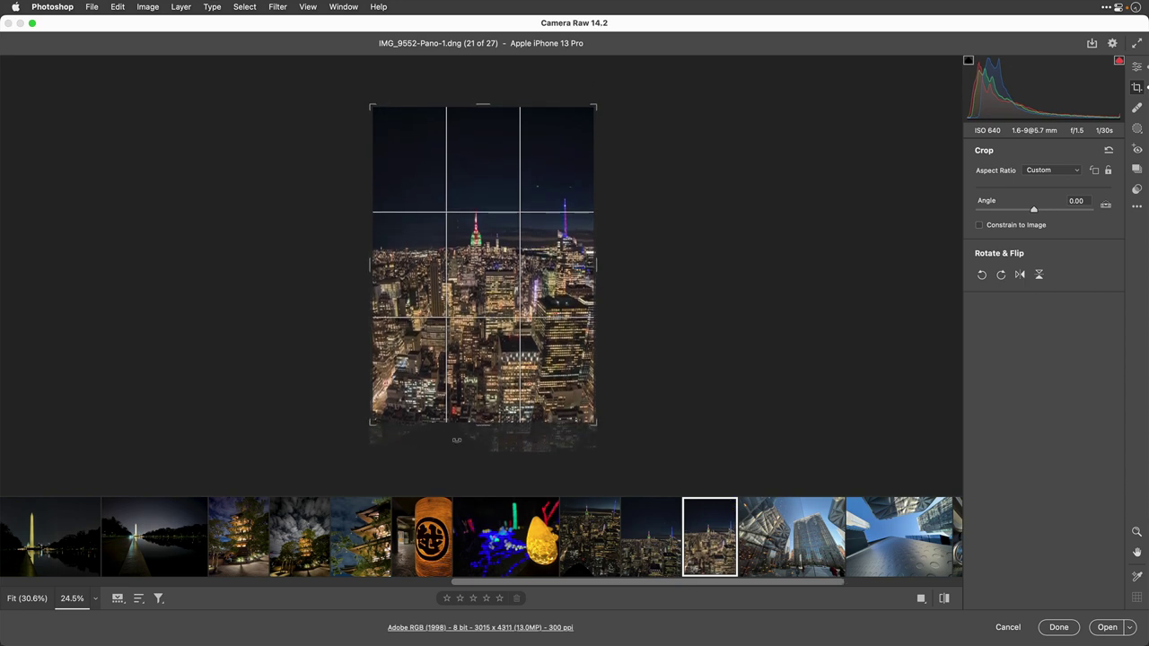
key(Return)
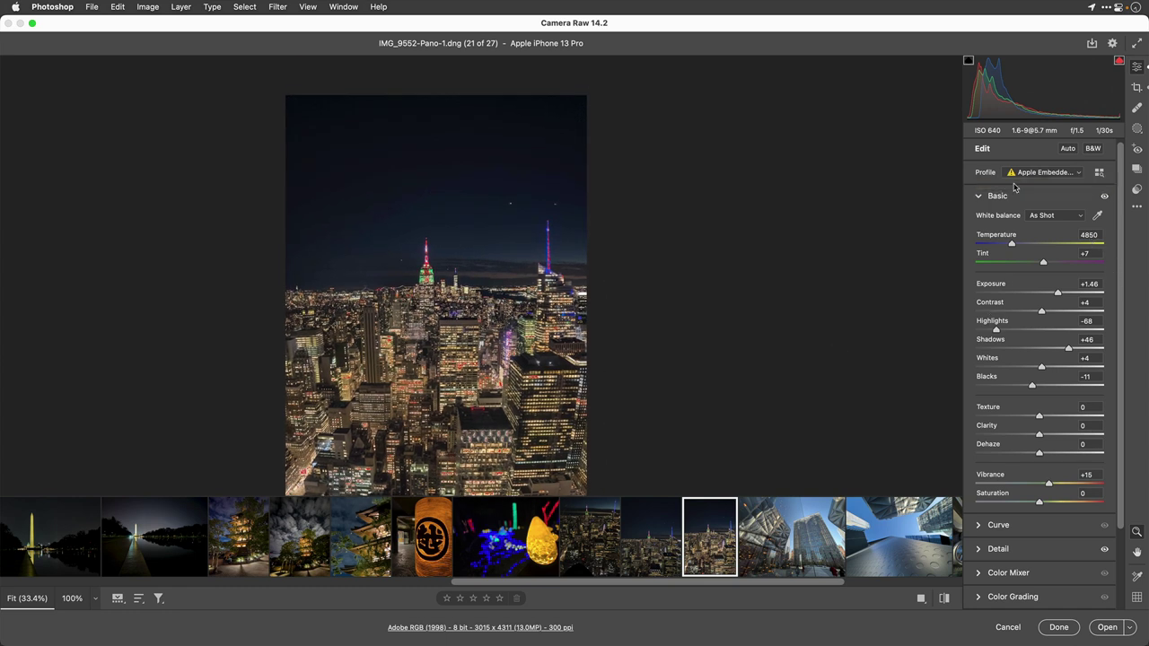
- Apply the Adobe Color profile to the skyline panorama and raise Texture to +43
click(1018, 176)
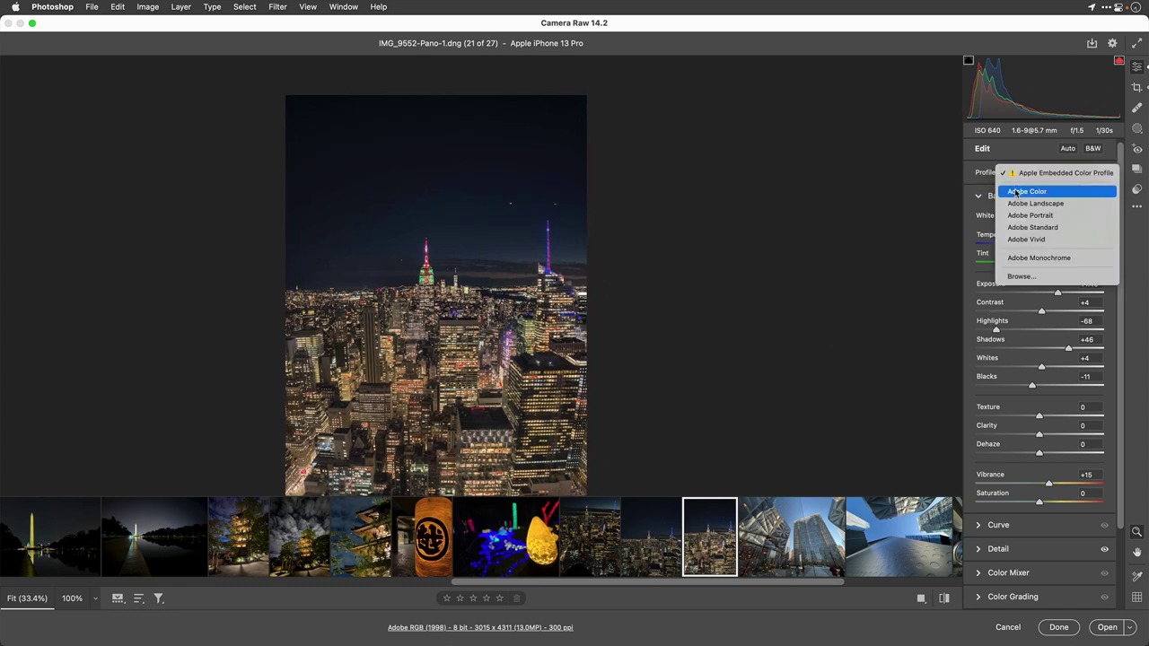
click(1016, 191)
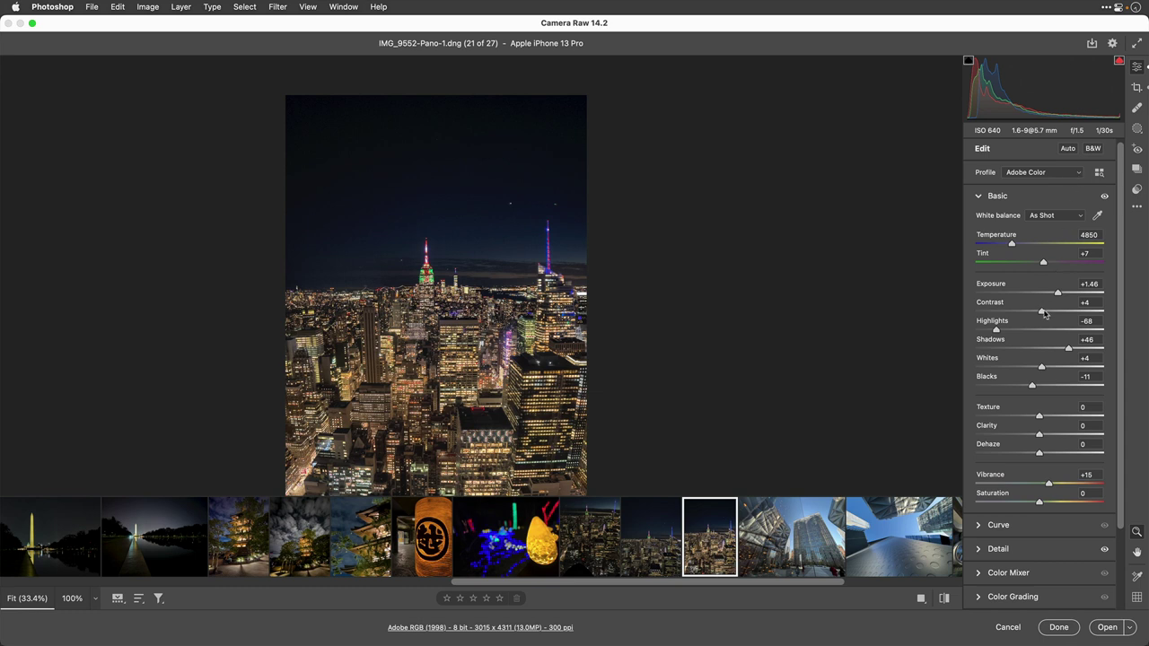
drag(1042, 415, 1050, 439)
scroll(1093, 292, up, 1)
- Create a Select Sky mask and subtract a linear gradient placed above the skyline horizon
click(1136, 131)
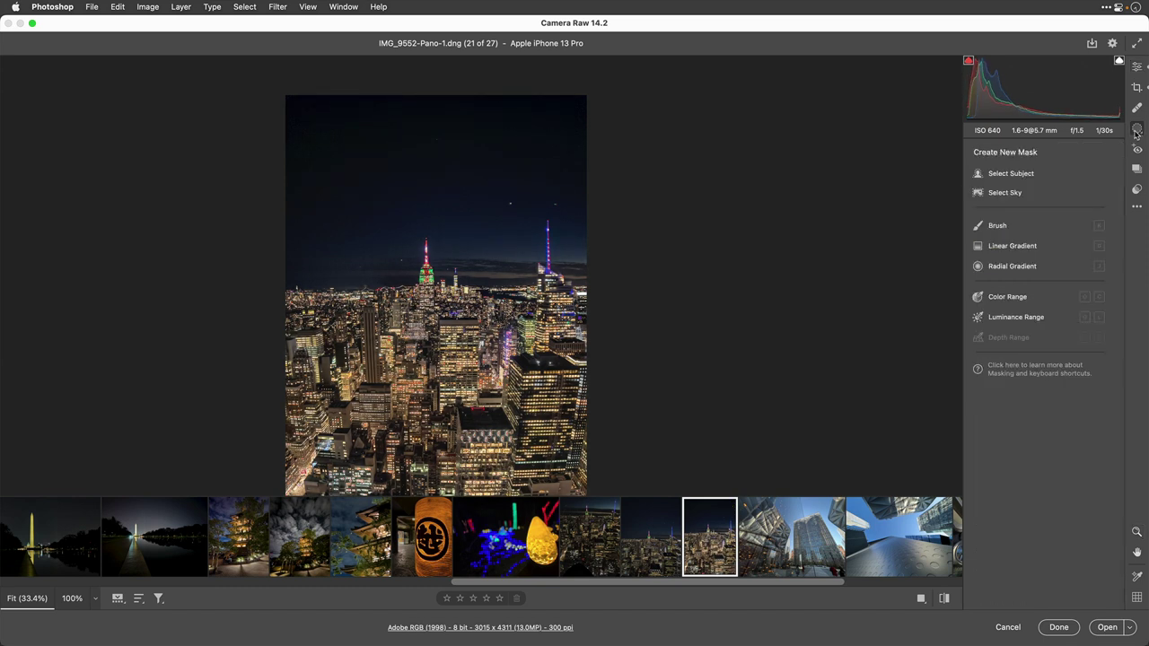
click(1011, 195)
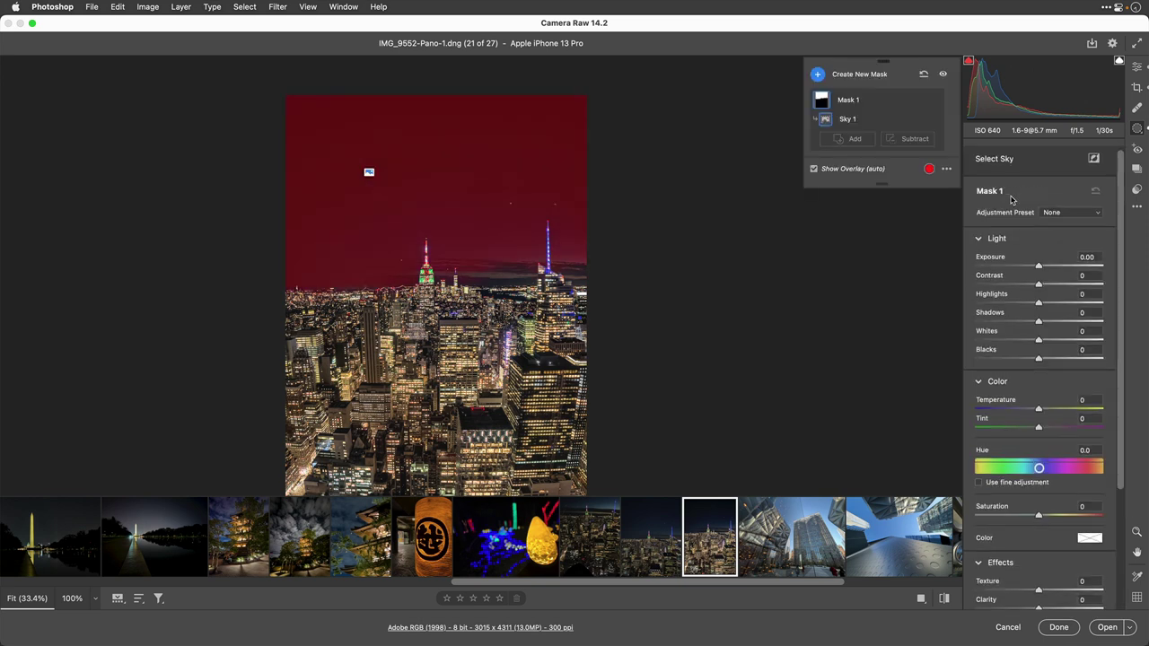
scroll(1011, 195, up, 1)
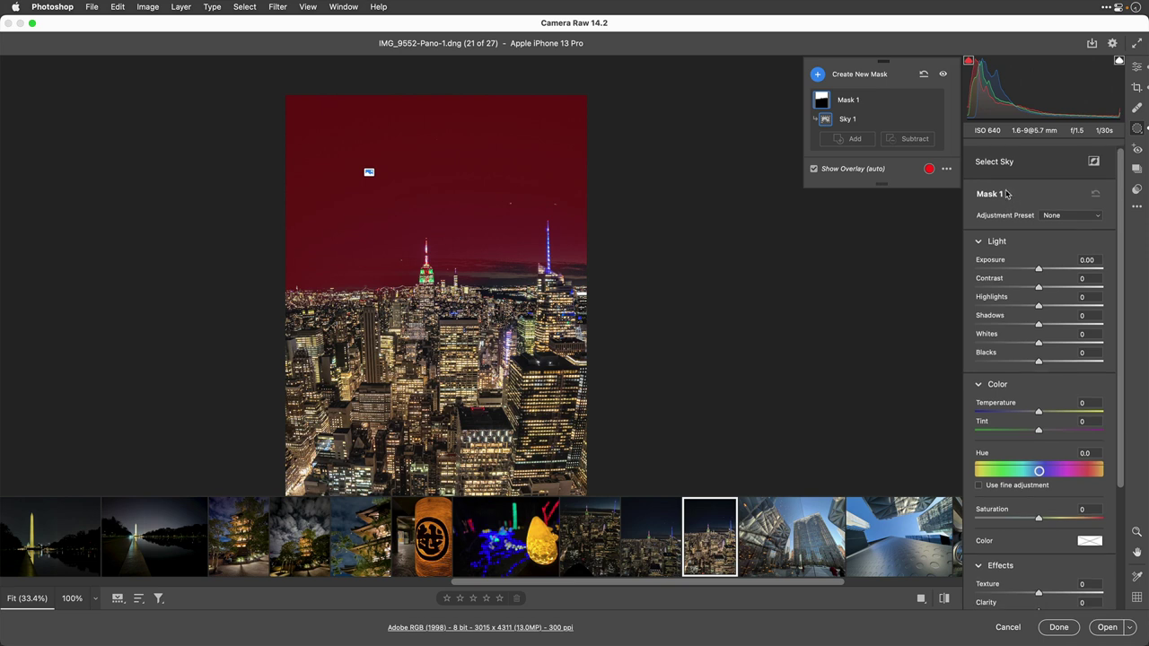
click(911, 142)
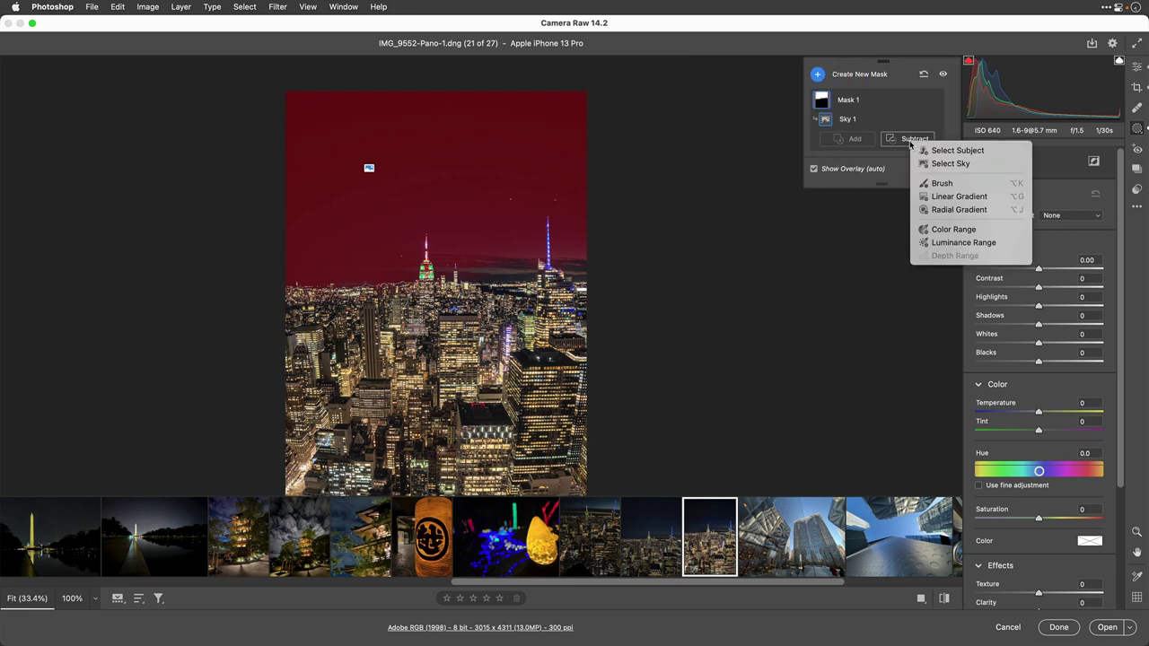
click(969, 203)
key(Escape)
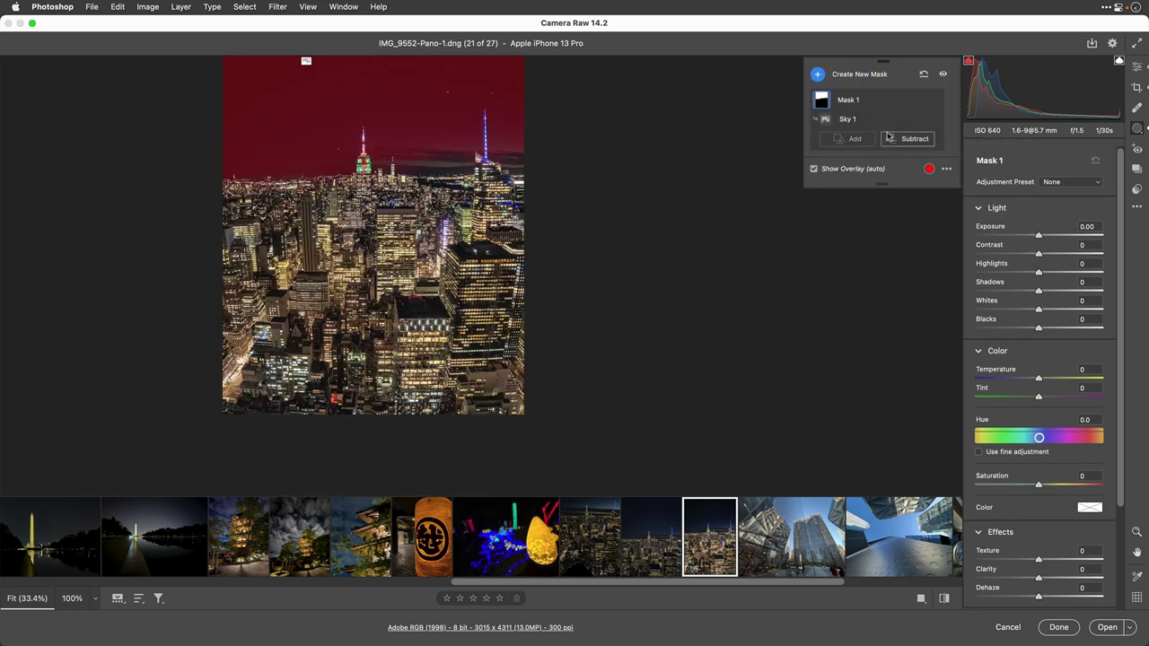
click(907, 140)
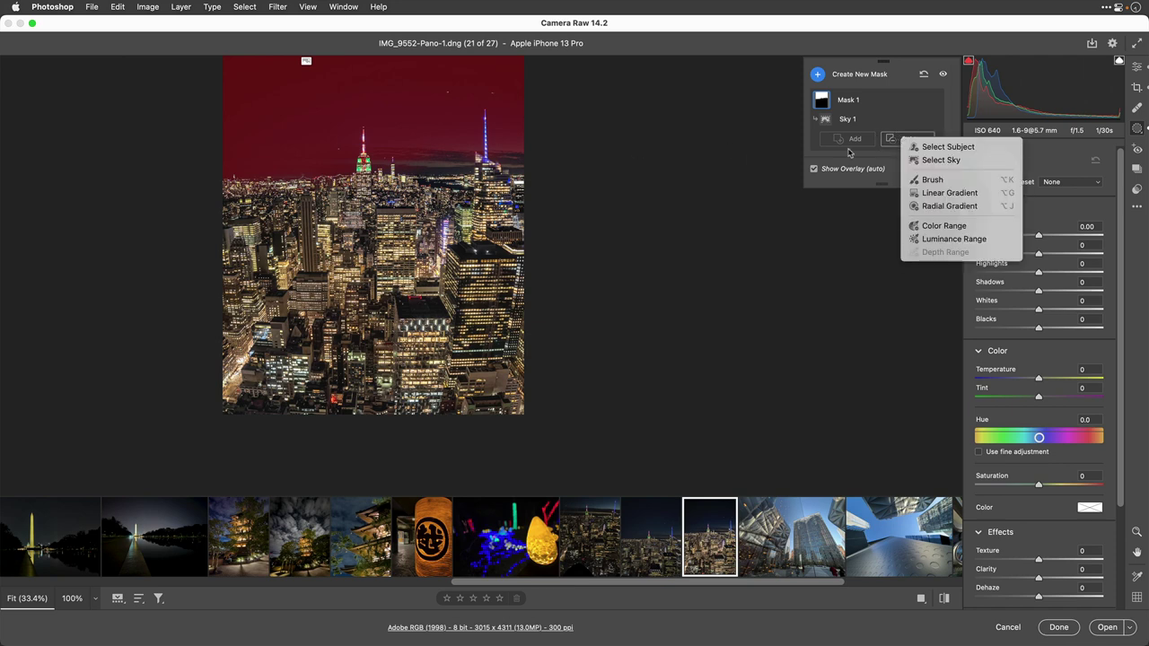
click(947, 193)
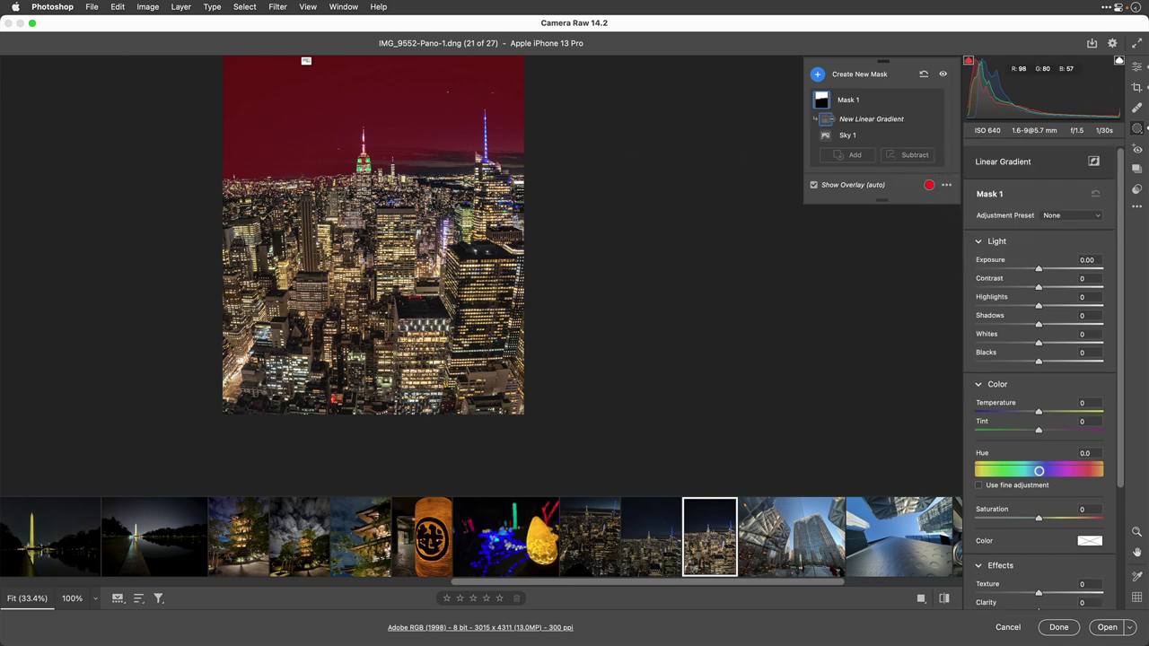
drag(363, 264, 362, 54)
scroll(602, 212, up, 5)
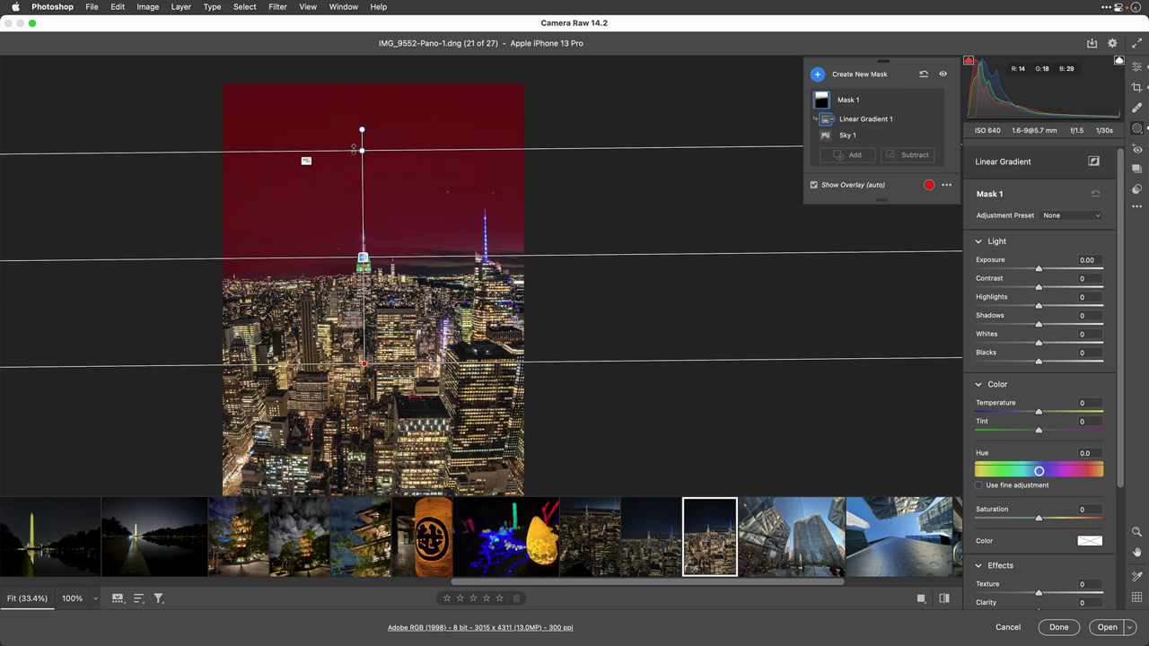
drag(363, 258, 366, 209)
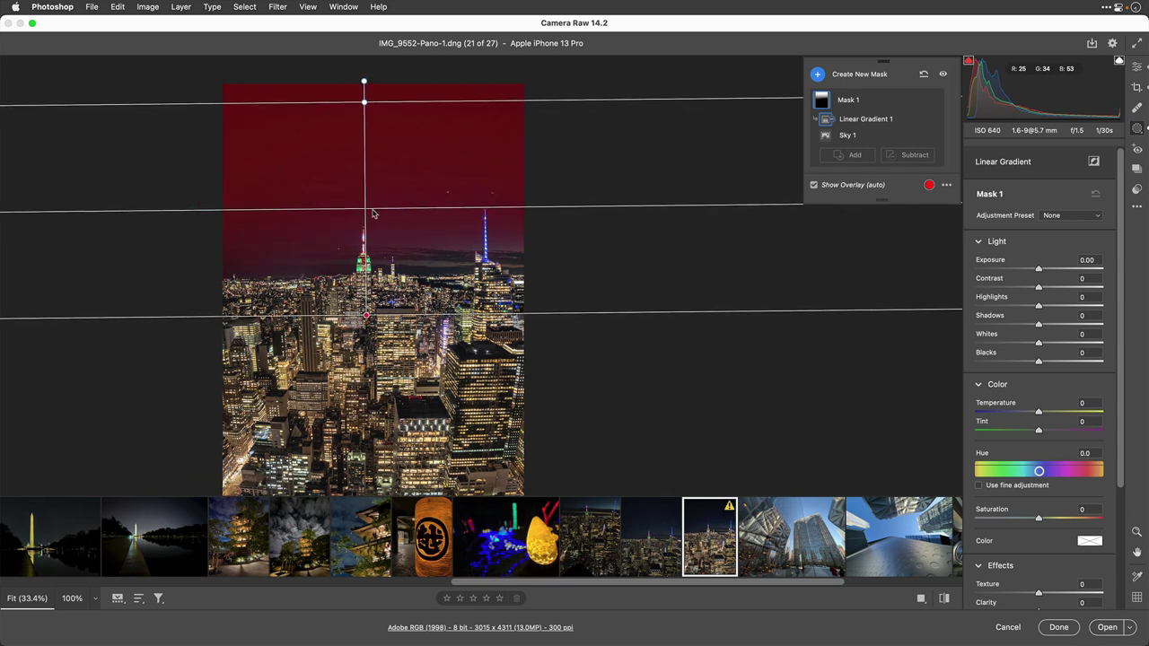
- Set the sky mask to Exposure -1.55, Clarity -34 and Saturation +100
click(1002, 269)
drag(1005, 272, 1018, 271)
scroll(1084, 355, down, 3)
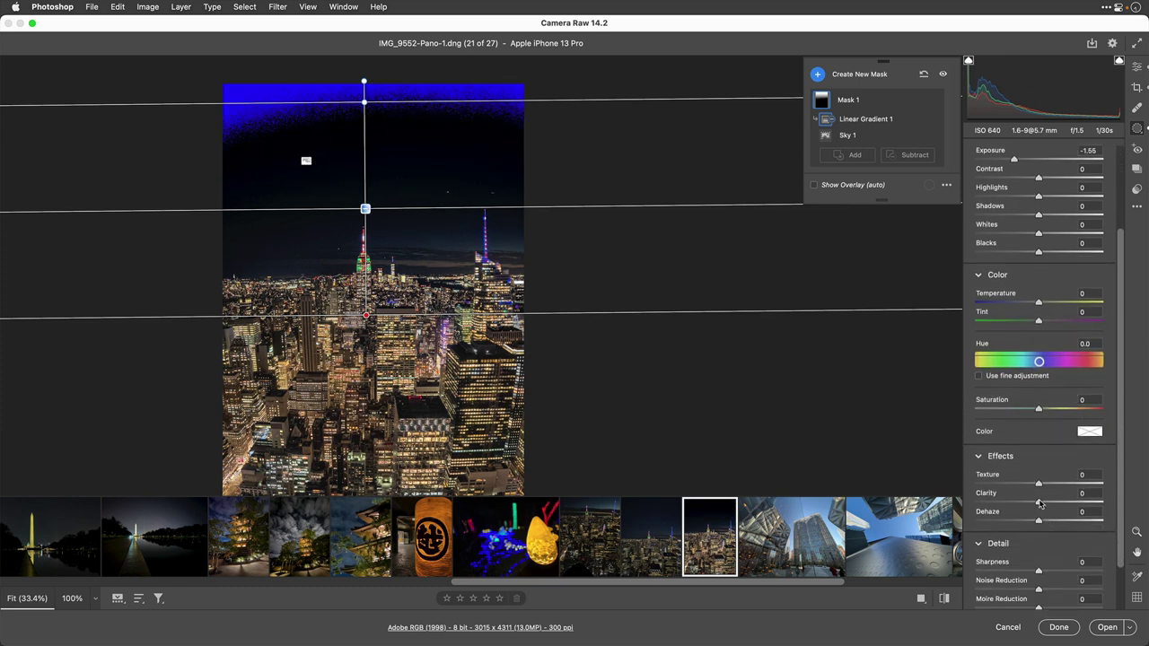
drag(1040, 504, 1018, 505)
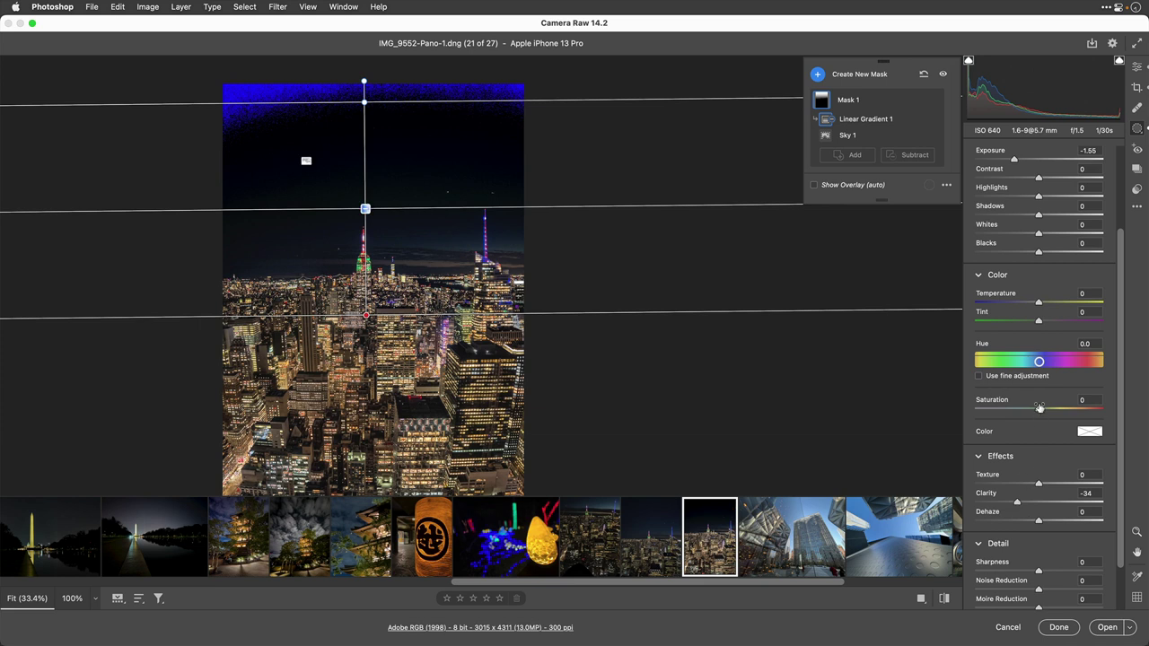
drag(1041, 409, 1113, 409)
- Darken the skyline photo's edges with a -25 vignette in Effects
key(e)
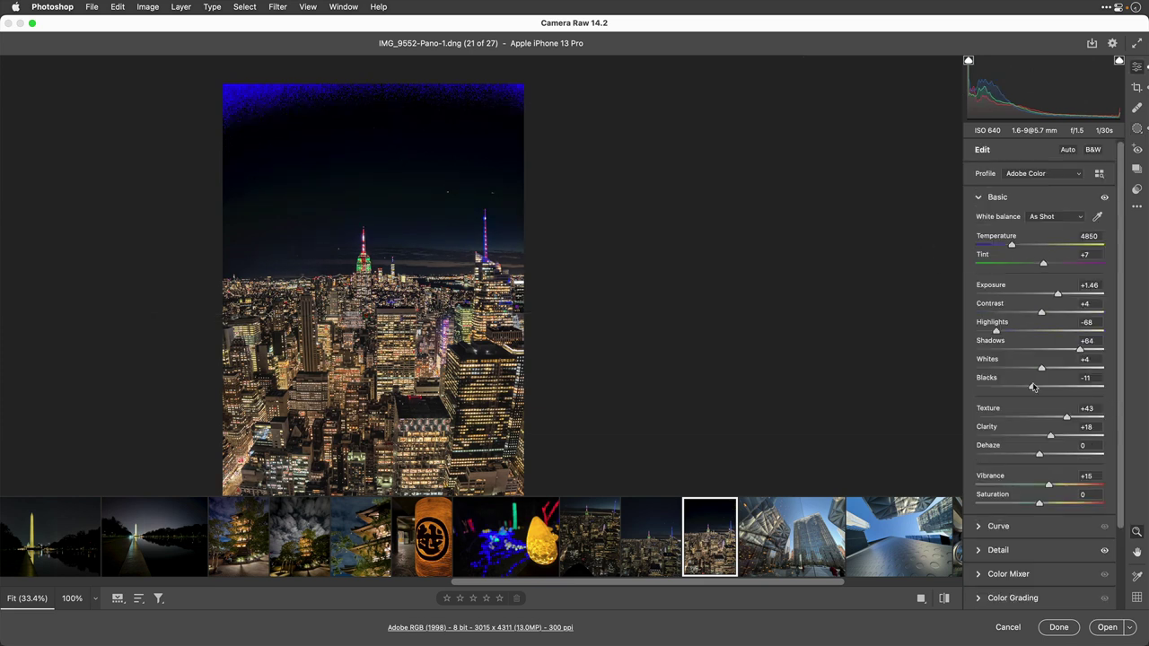
scroll(1034, 387, down, 1)
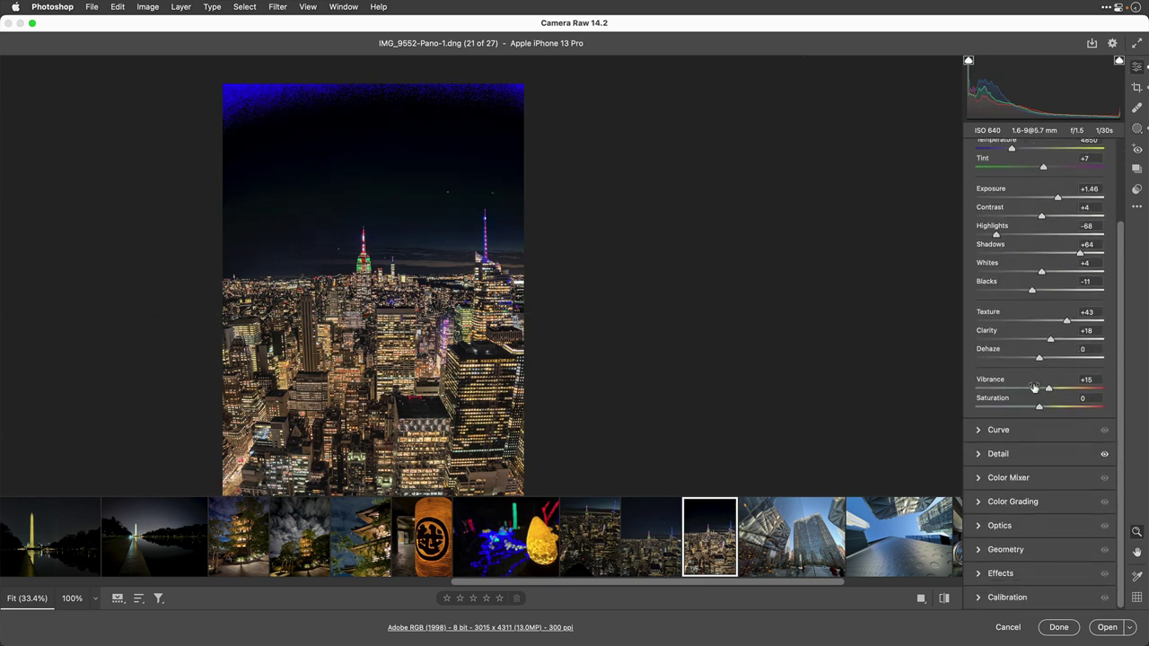
click(980, 577)
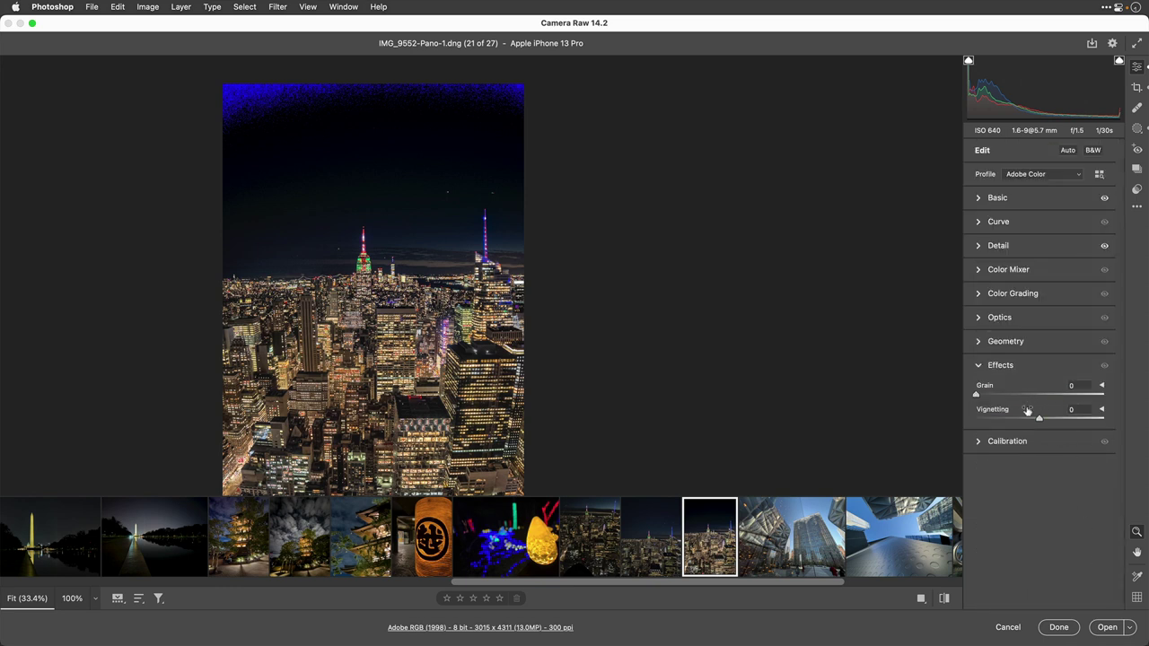
drag(1024, 419, 1023, 419)
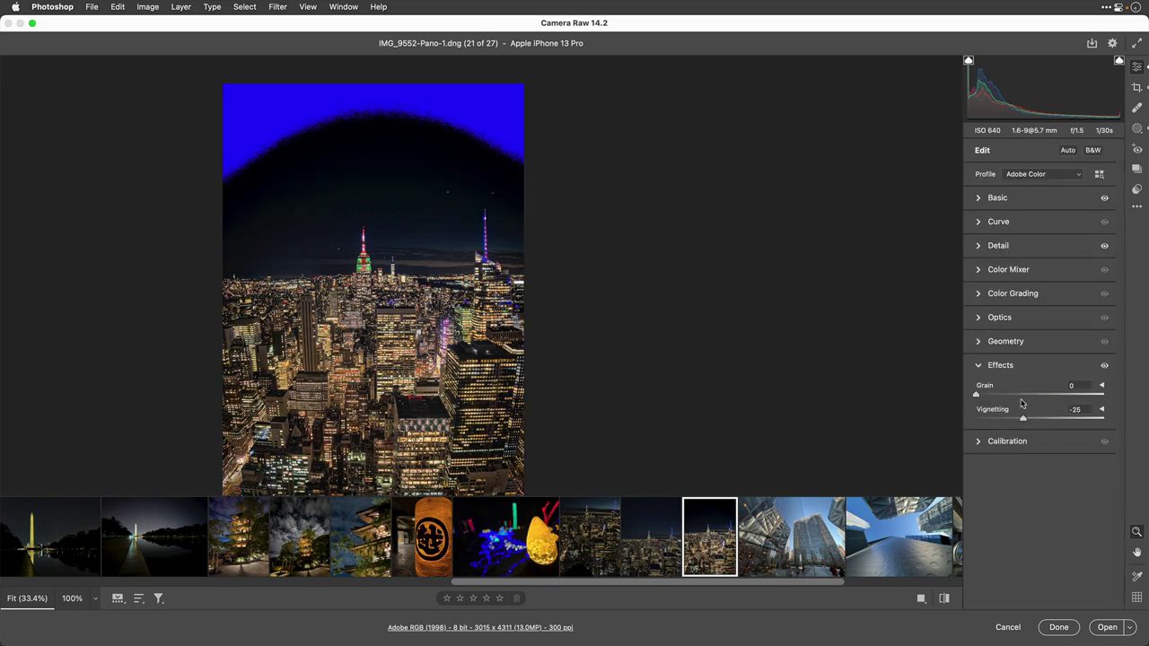
- Start a new radial gradient mask on the photo
key(j)
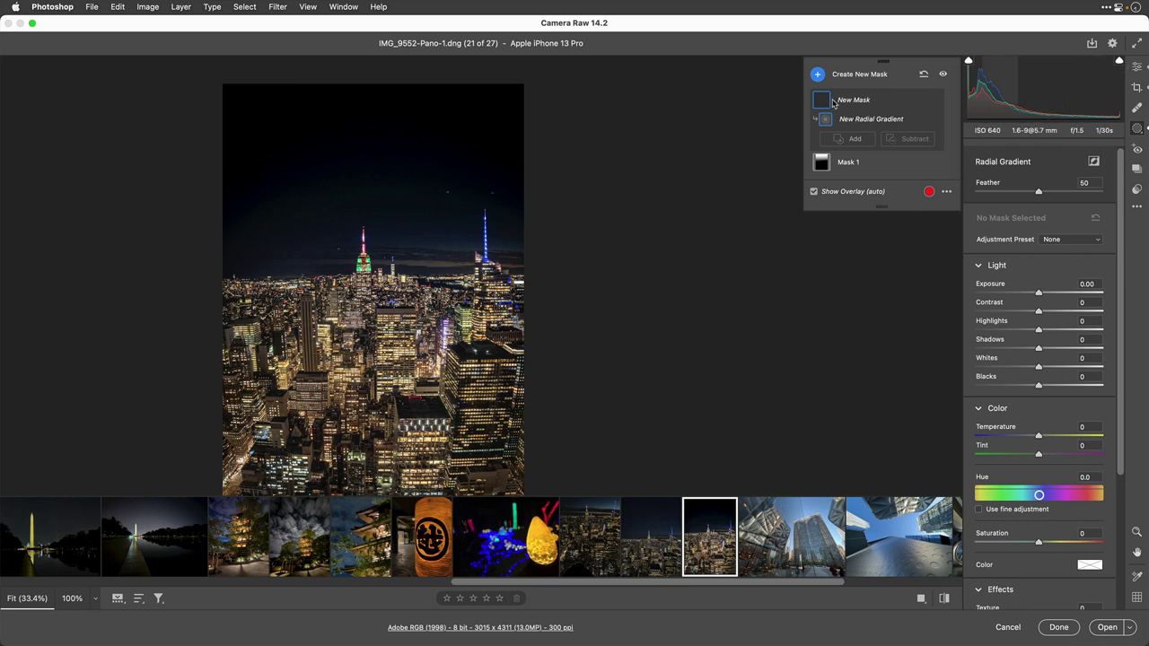
scroll(574, 220, down, 2)
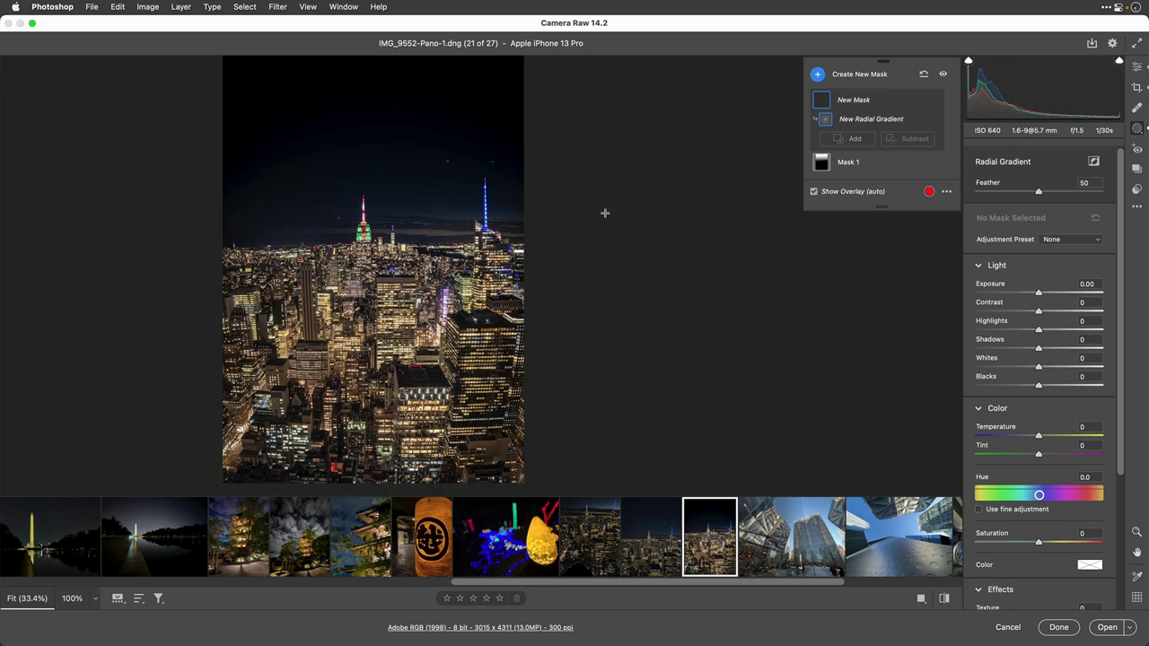
scroll(606, 213, up, 3)
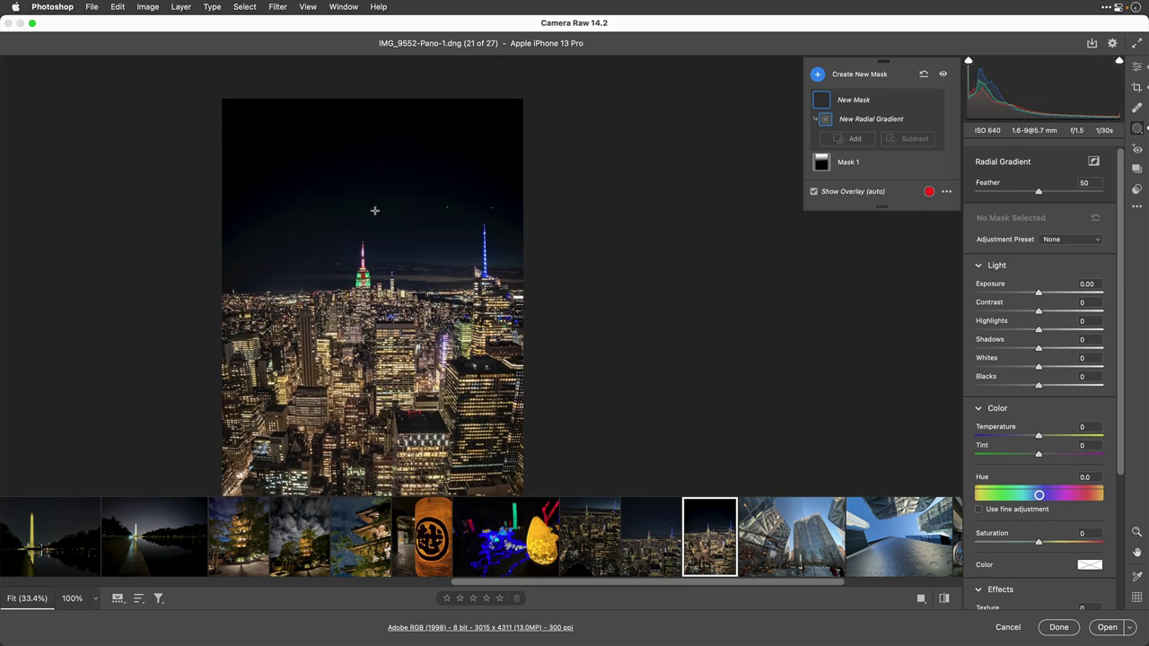
scroll(674, 248, right, 1)
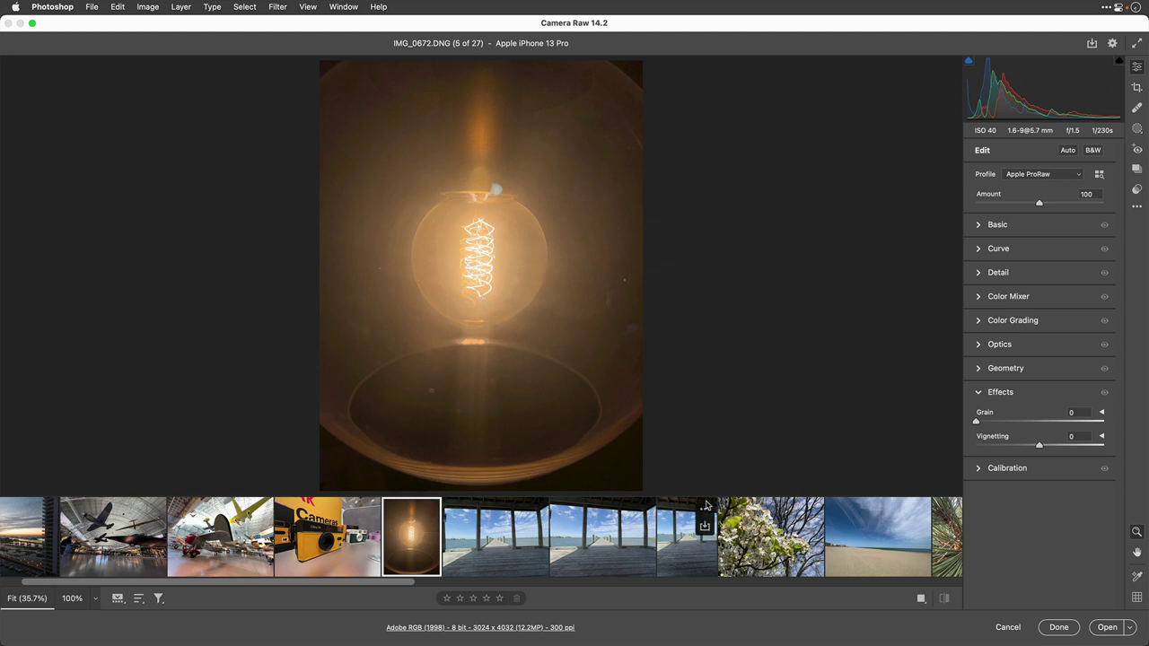
- Try Adobe Color on the bulb photo IMG_0672, then return it to Apple ProRaw
click(1043, 181)
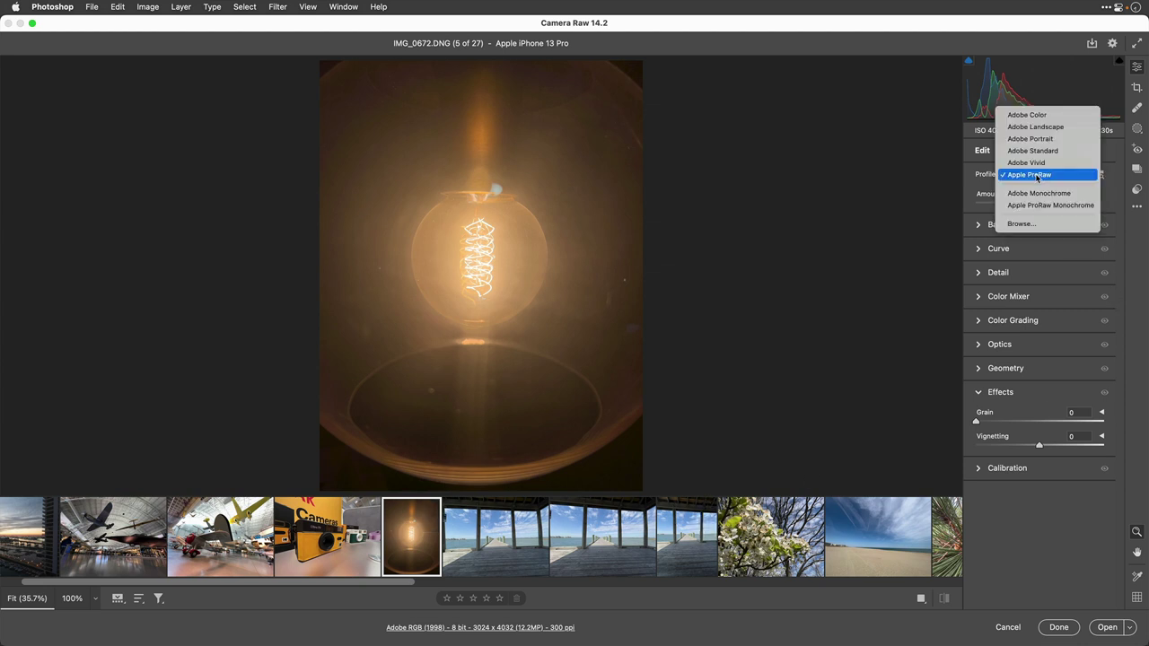
click(1034, 115)
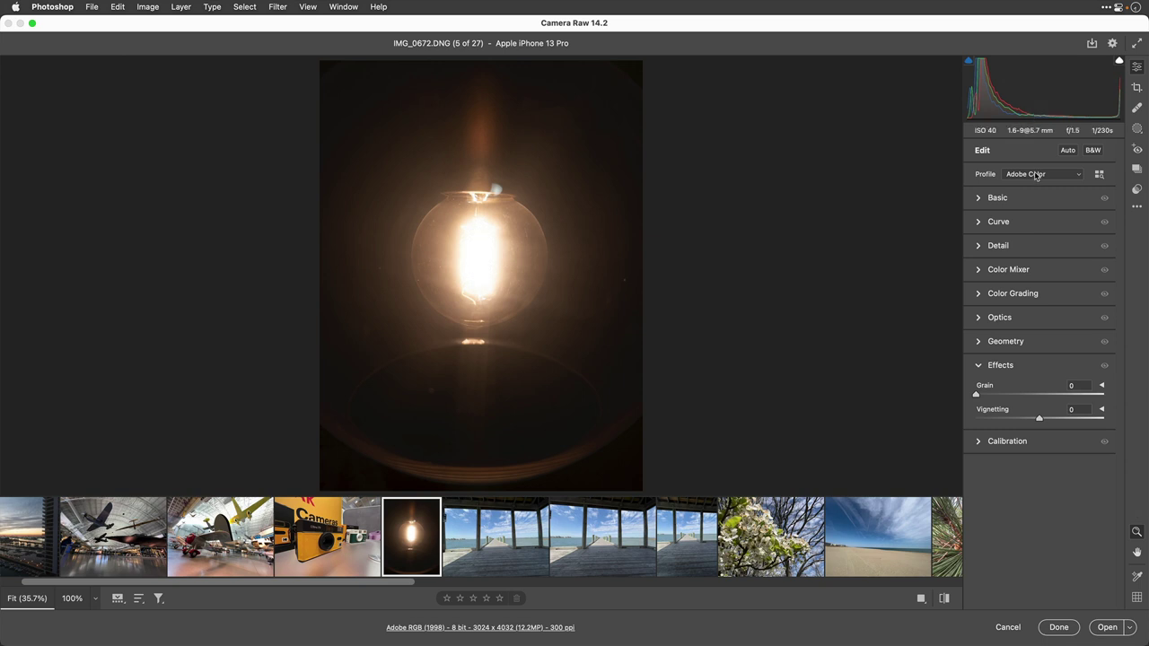
click(1036, 176)
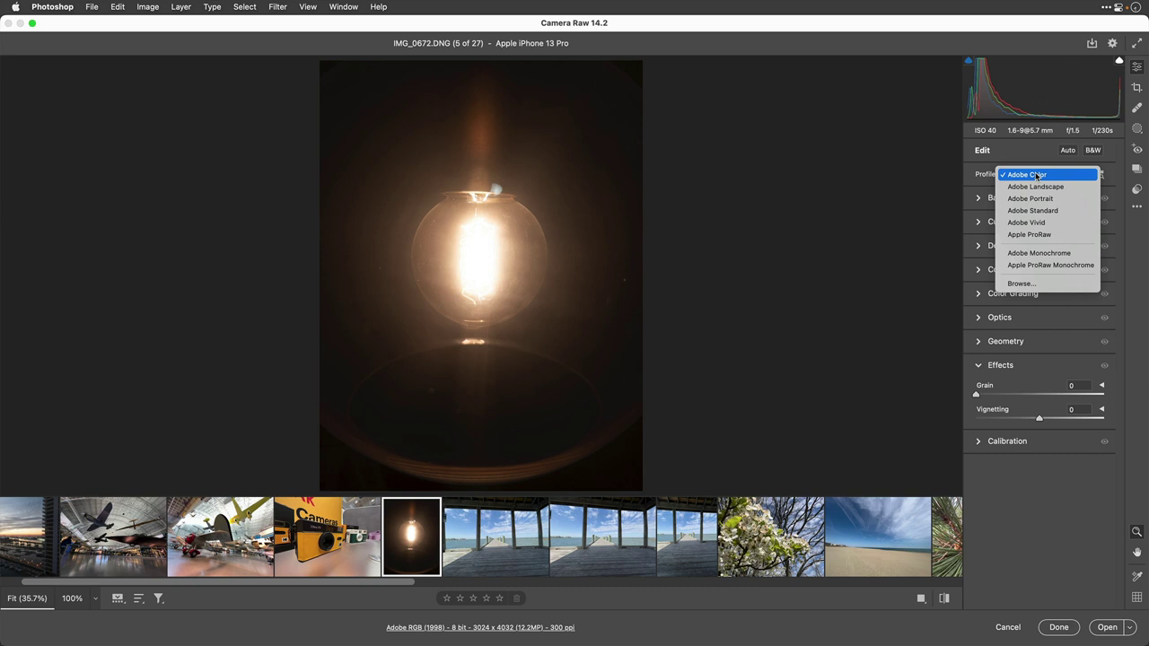
click(1058, 235)
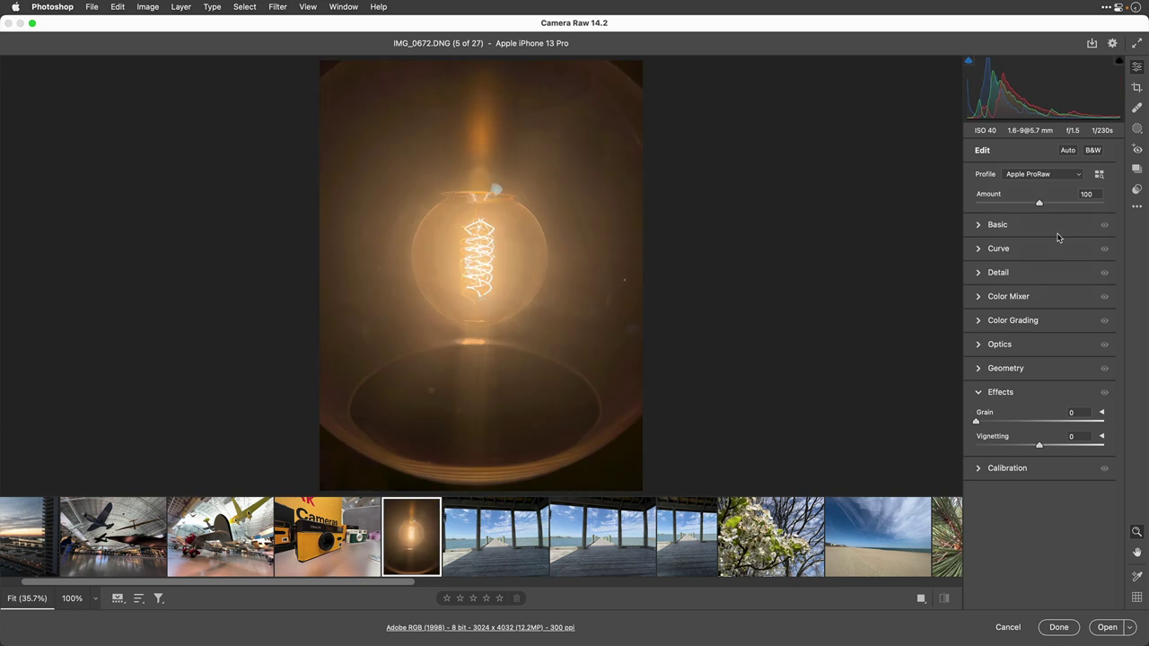
- Preview the bulb in black and white, then raise its Clarity to +71
click(1097, 152)
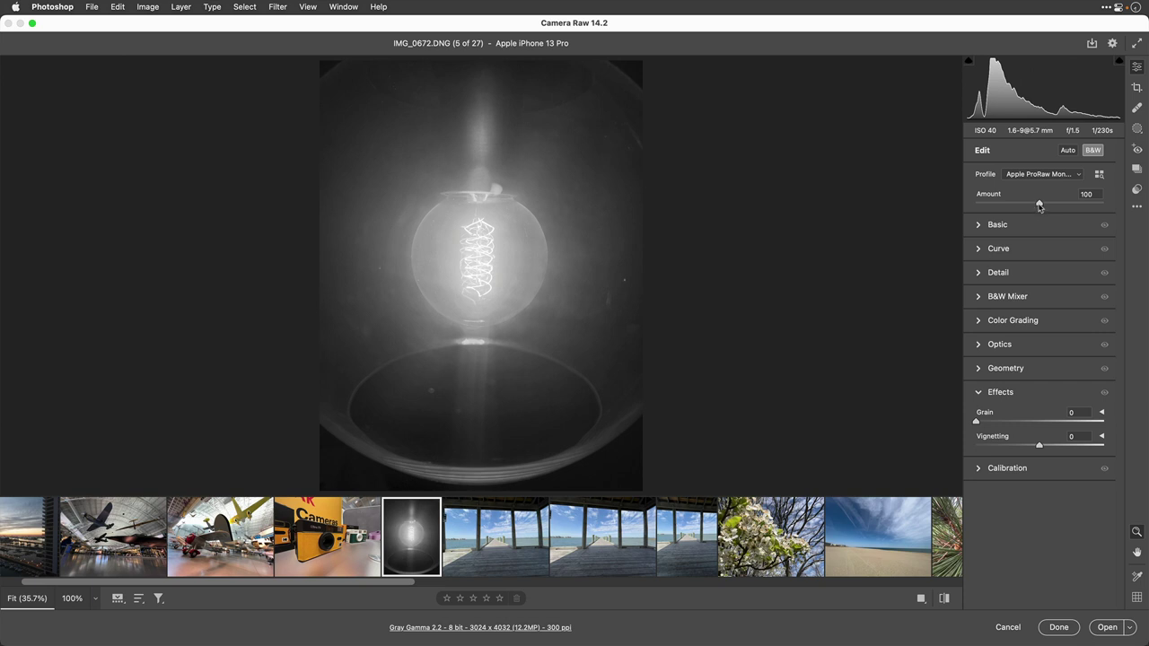
drag(1040, 207, 1076, 213)
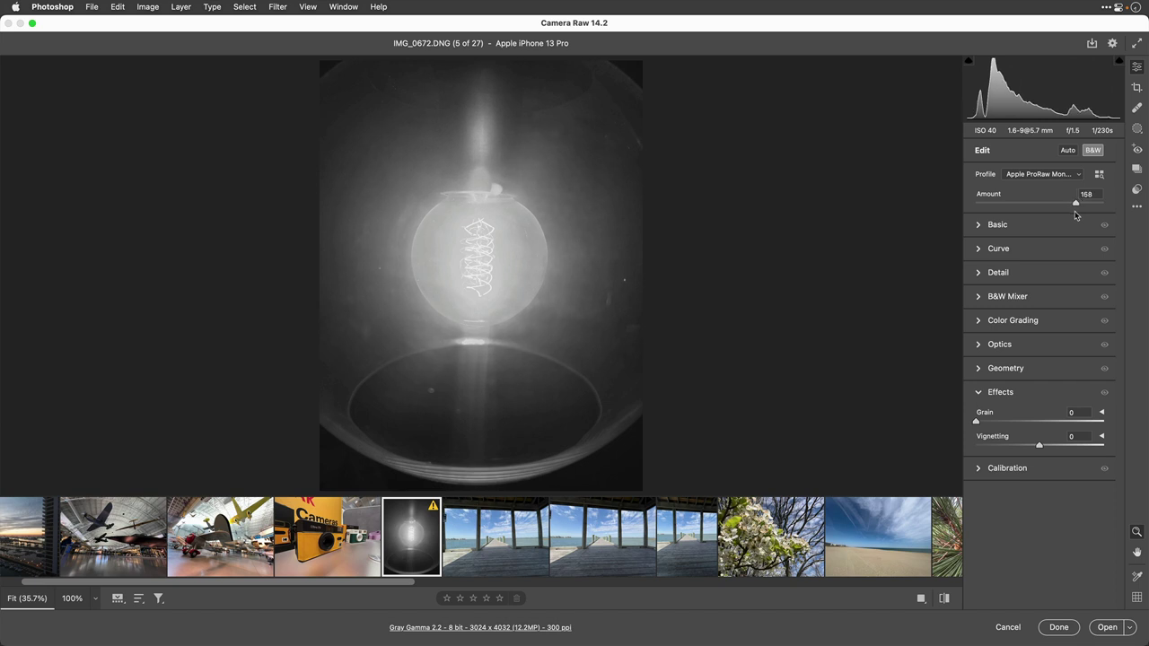
click(977, 231)
scroll(1051, 431, down, 2)
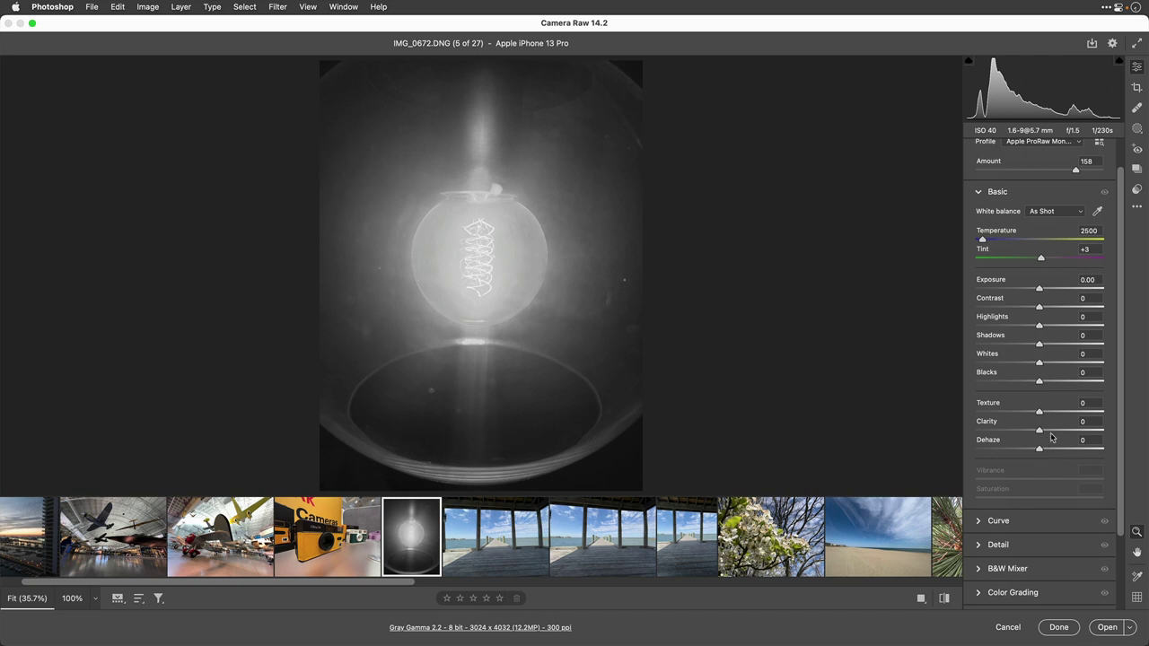
drag(1053, 432, 1085, 434)
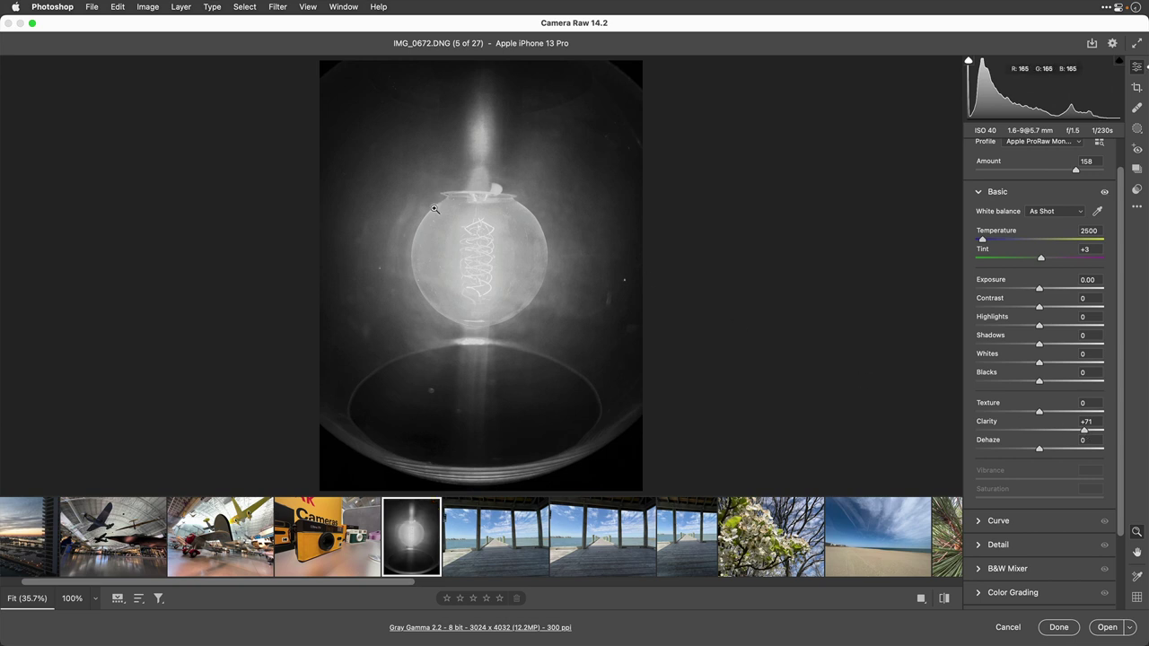
scroll(1091, 184, up, 2)
- Return the bulb photo to colour and set Whites +34 and Blacks -38
click(1091, 151)
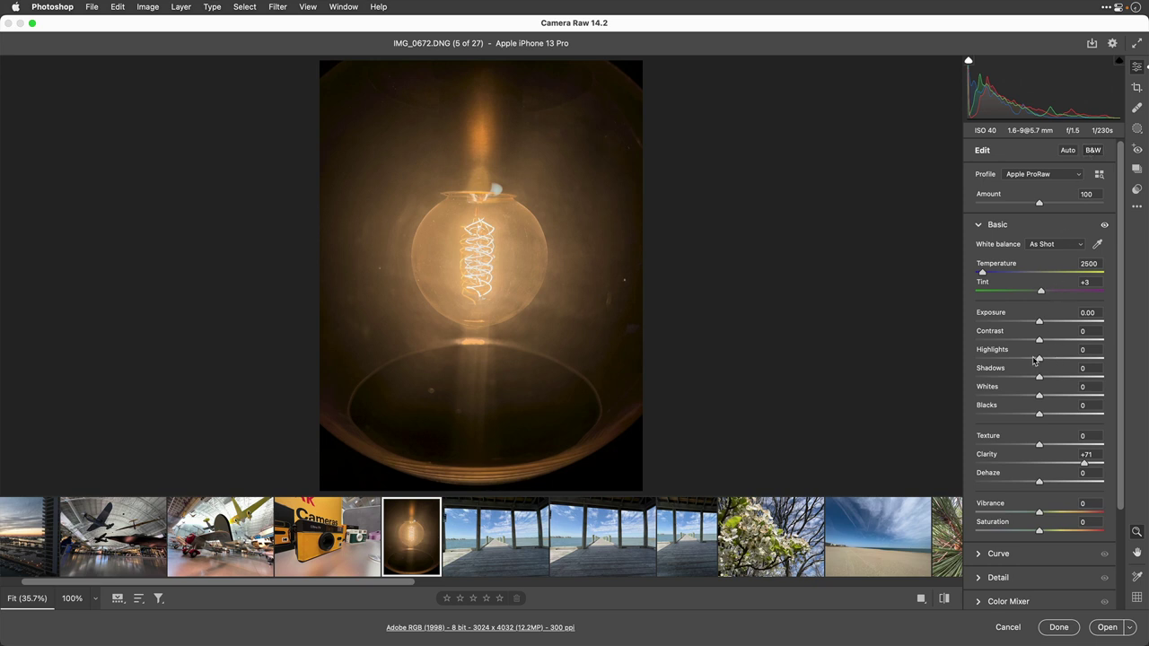
drag(1037, 360, 1062, 398)
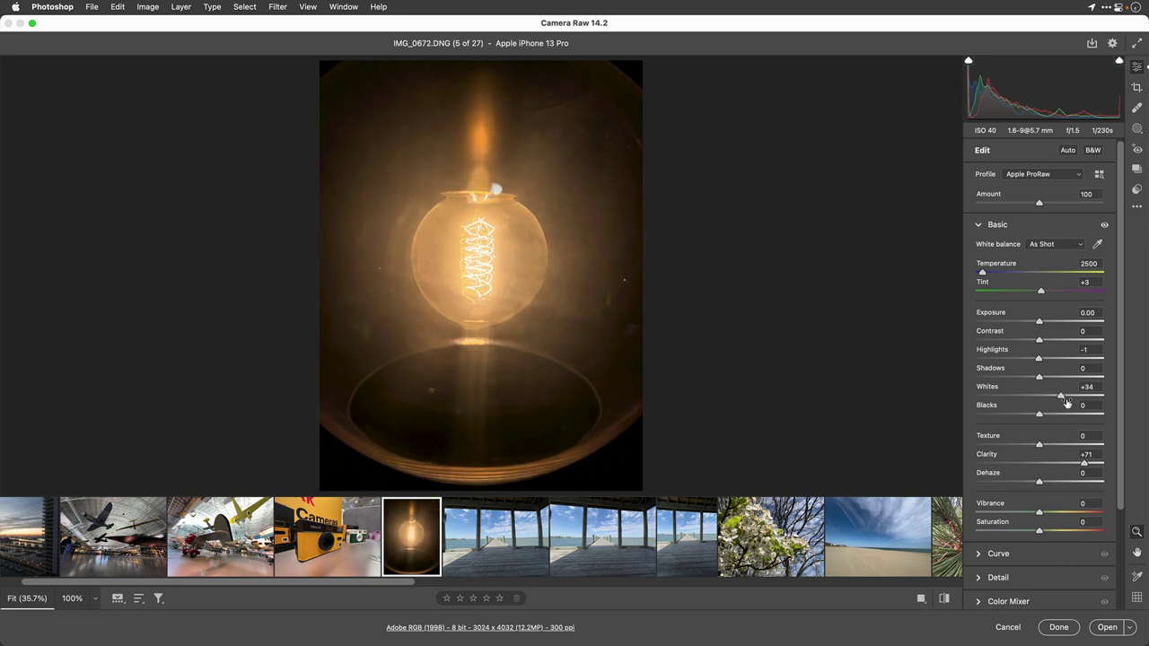
scroll(1046, 413, down, 1)
drag(1038, 415, 1015, 417)
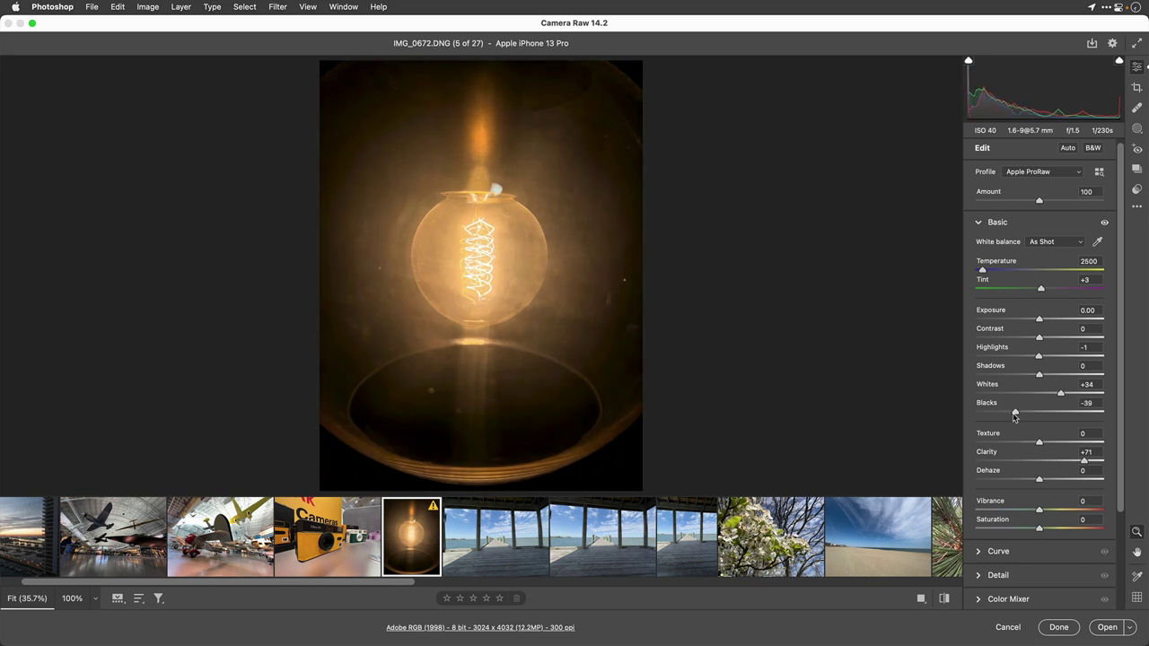
scroll(1015, 415, down, 5)
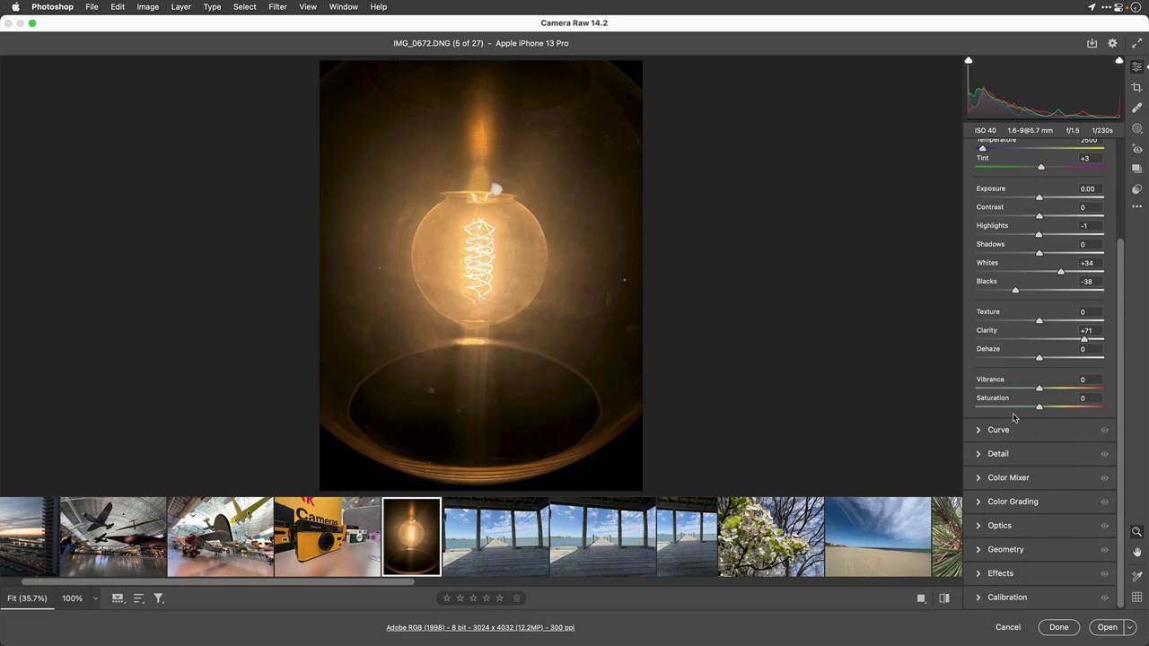
- In Color Mixer Saturation, set Reds -64, Oranges -12 and Yellows +59 with the targeted adjustment tool
click(979, 483)
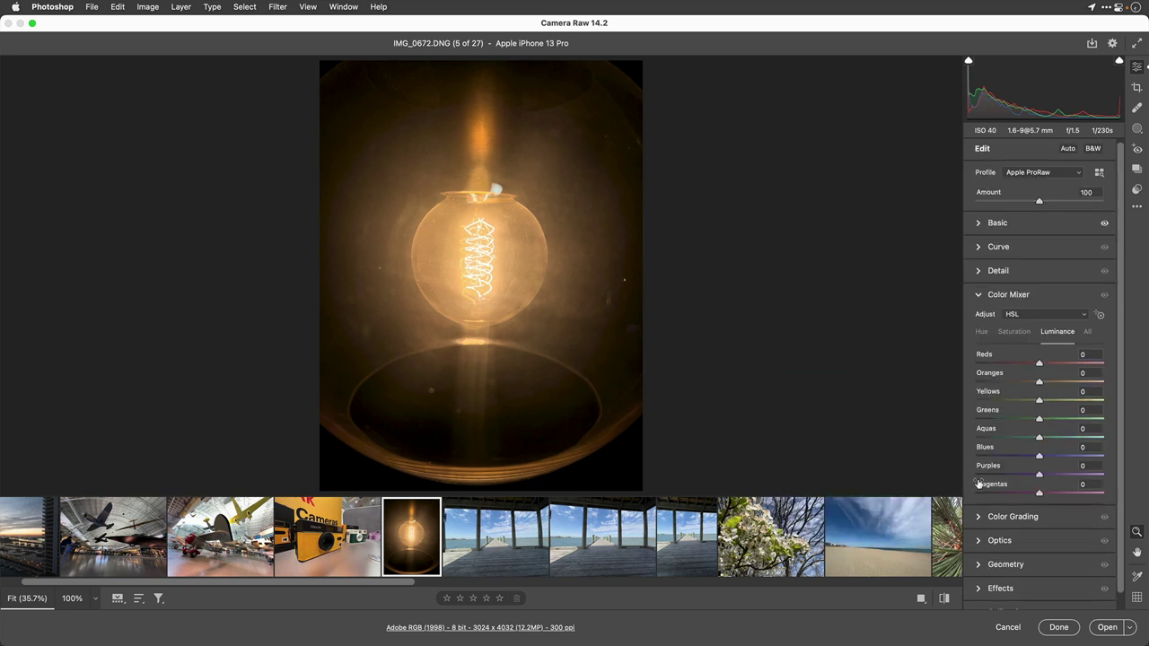
click(1100, 314)
click(1015, 331)
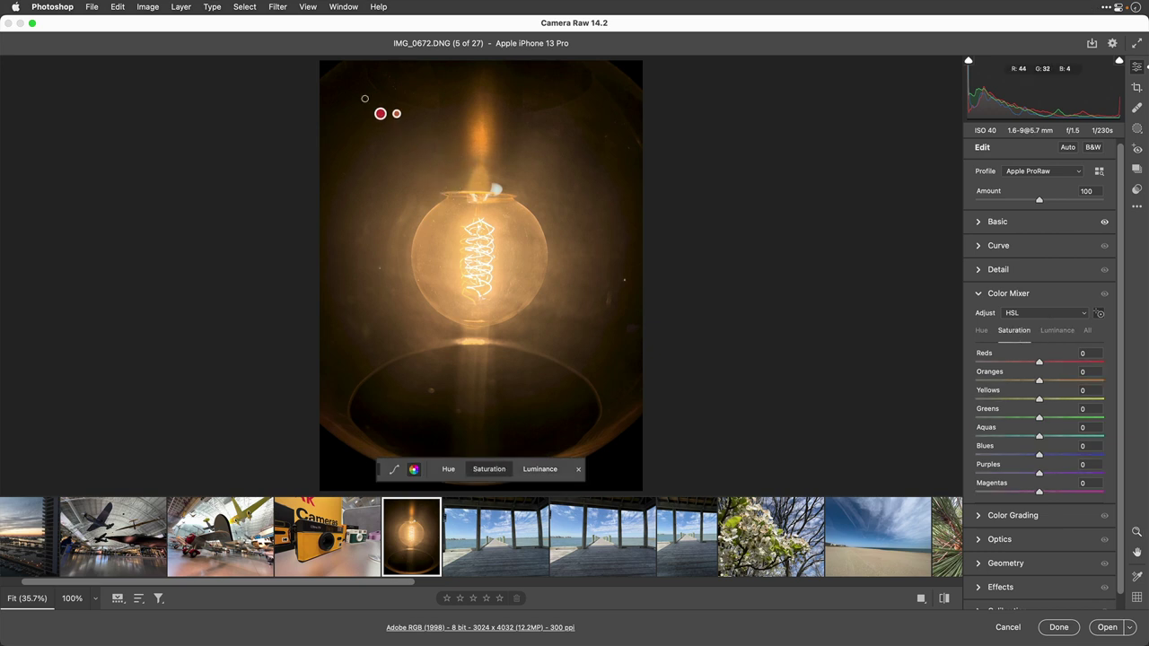
drag(480, 97, 391, 97)
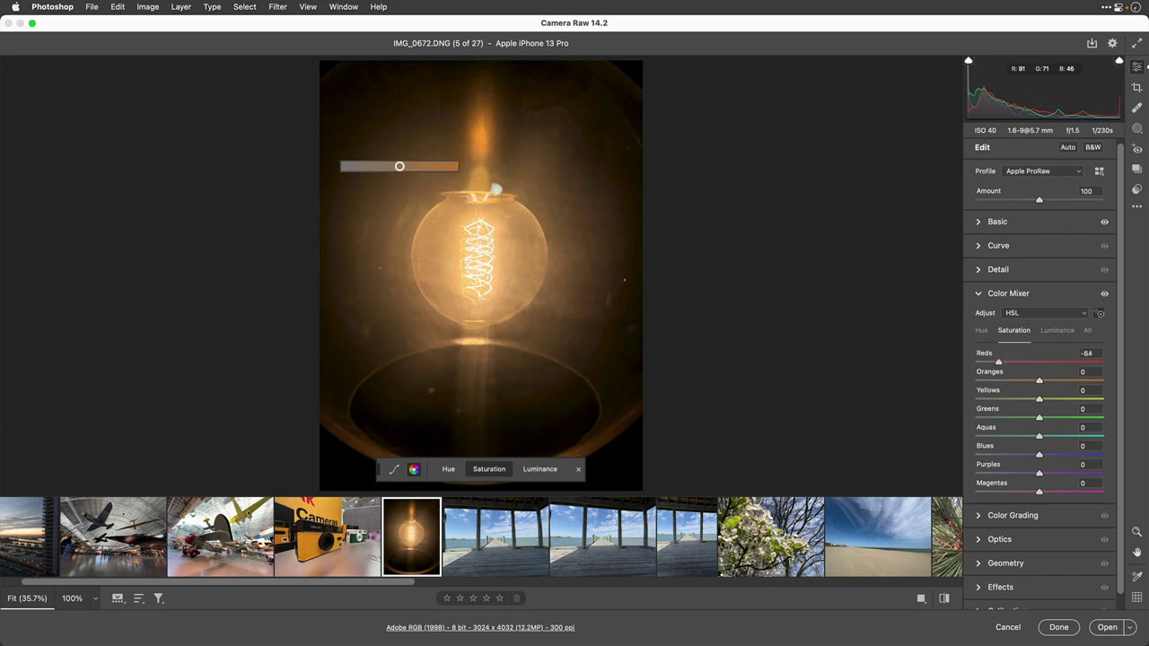
drag(401, 167, 391, 167)
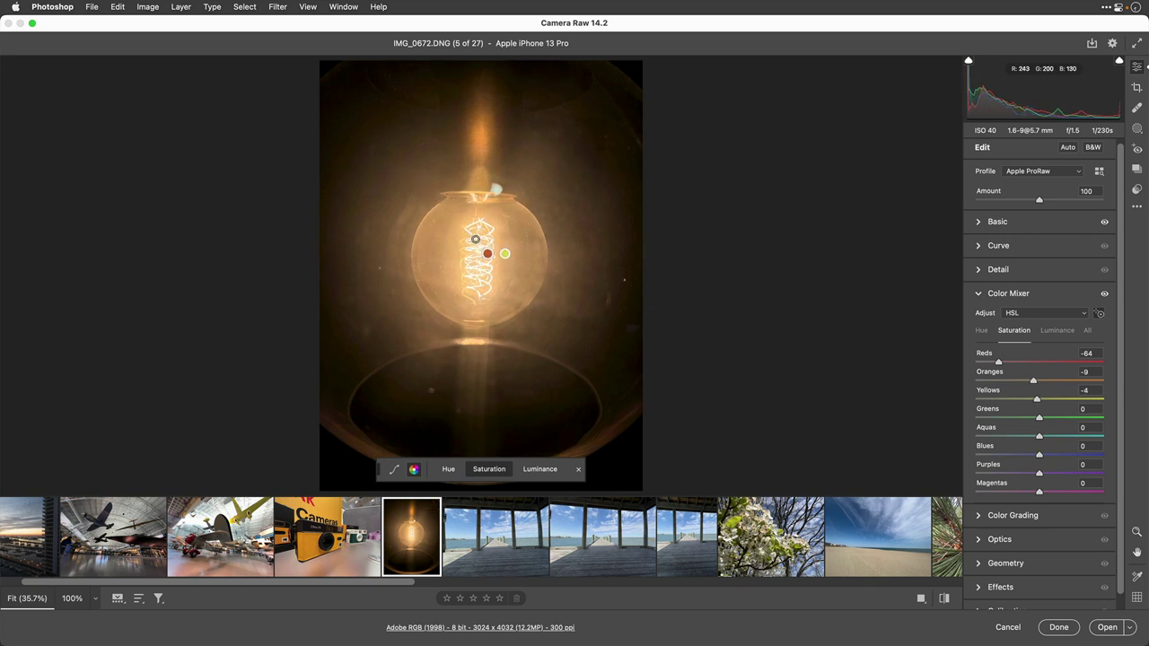
drag(511, 244, 566, 244)
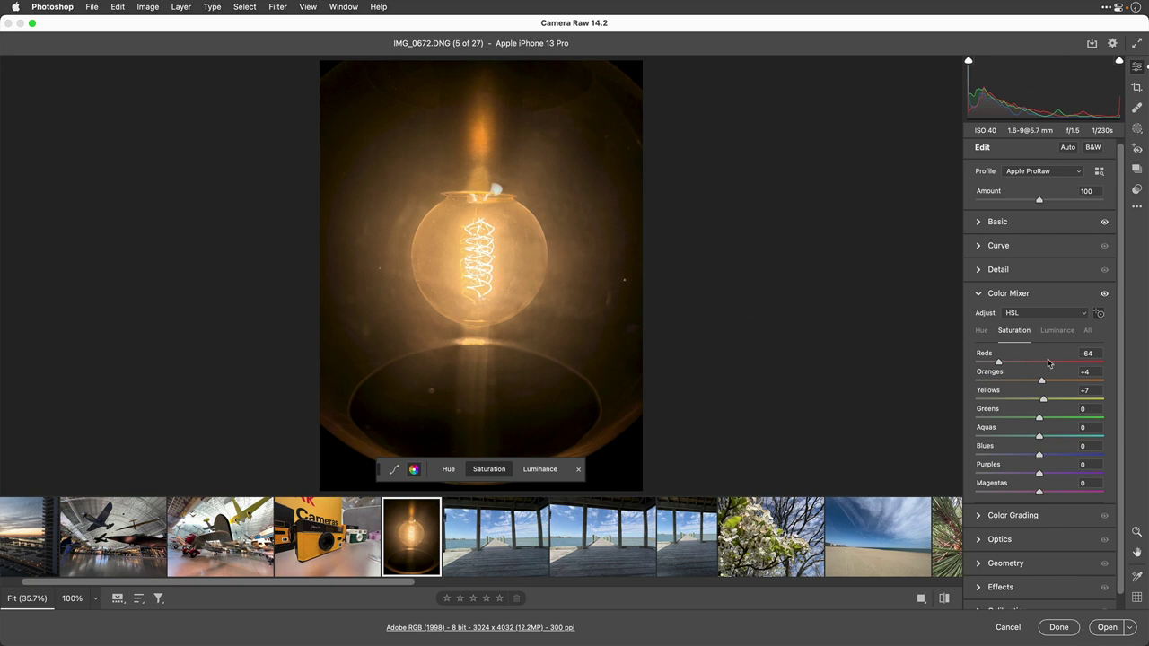
drag(1048, 405, 1031, 383)
scroll(1039, 391, up, 1)
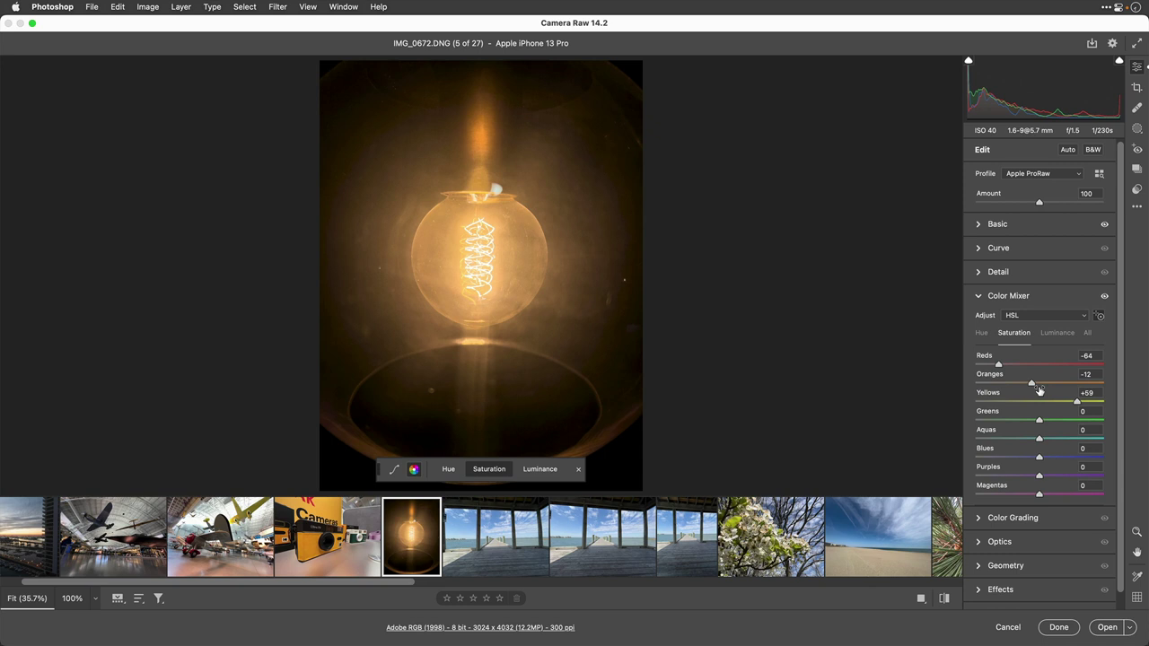
scroll(1039, 386, down, 2)
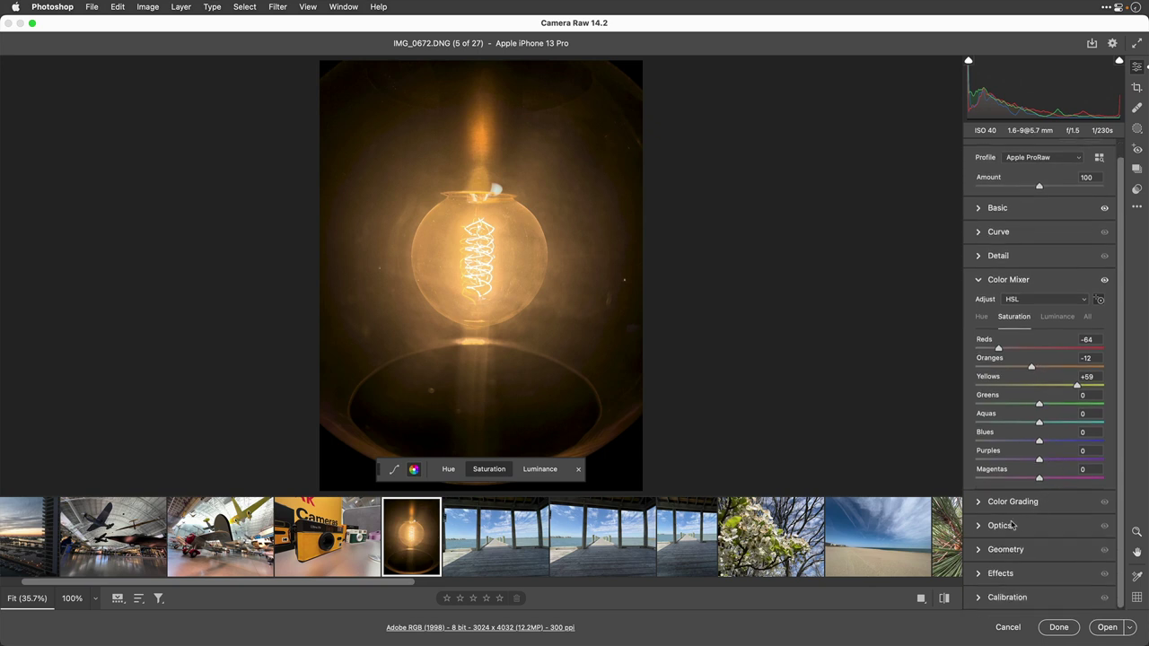
- Turn on Use profile corrections and Remove chromatic aberration, comparing the result before and after
click(979, 526)
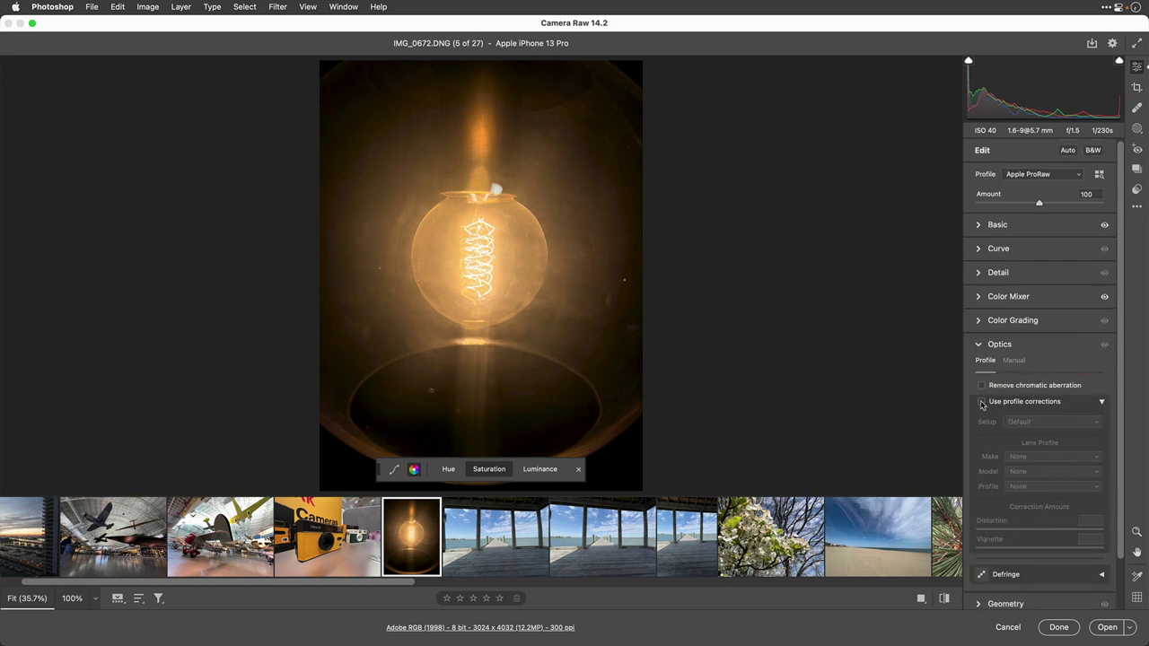
click(982, 403)
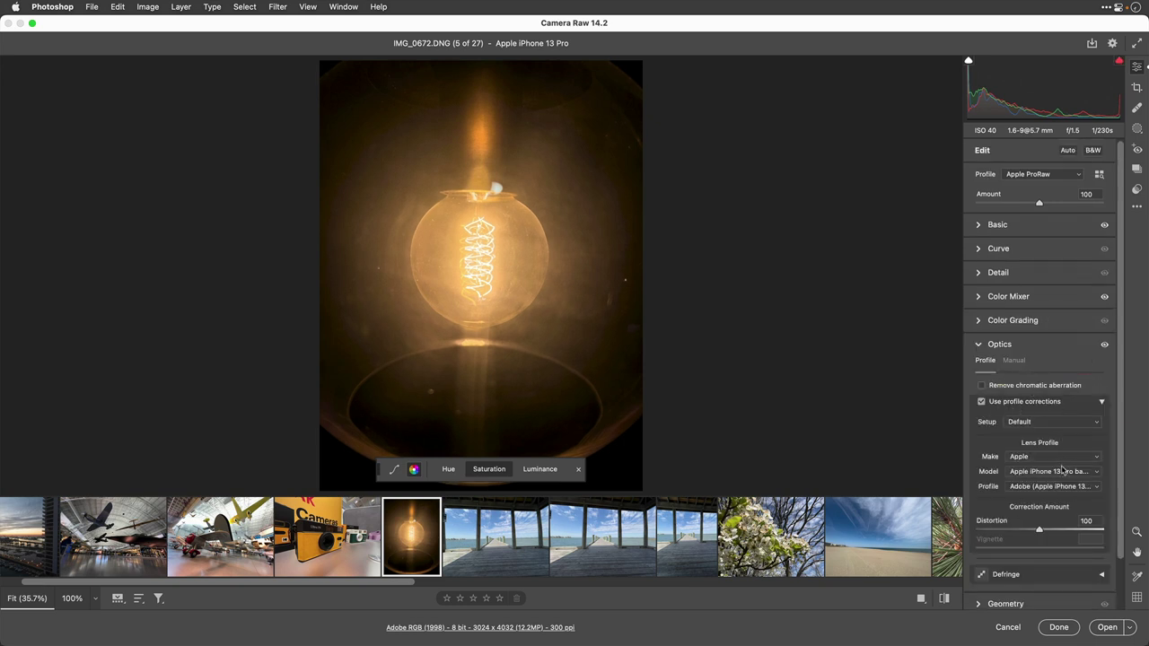
click(982, 402)
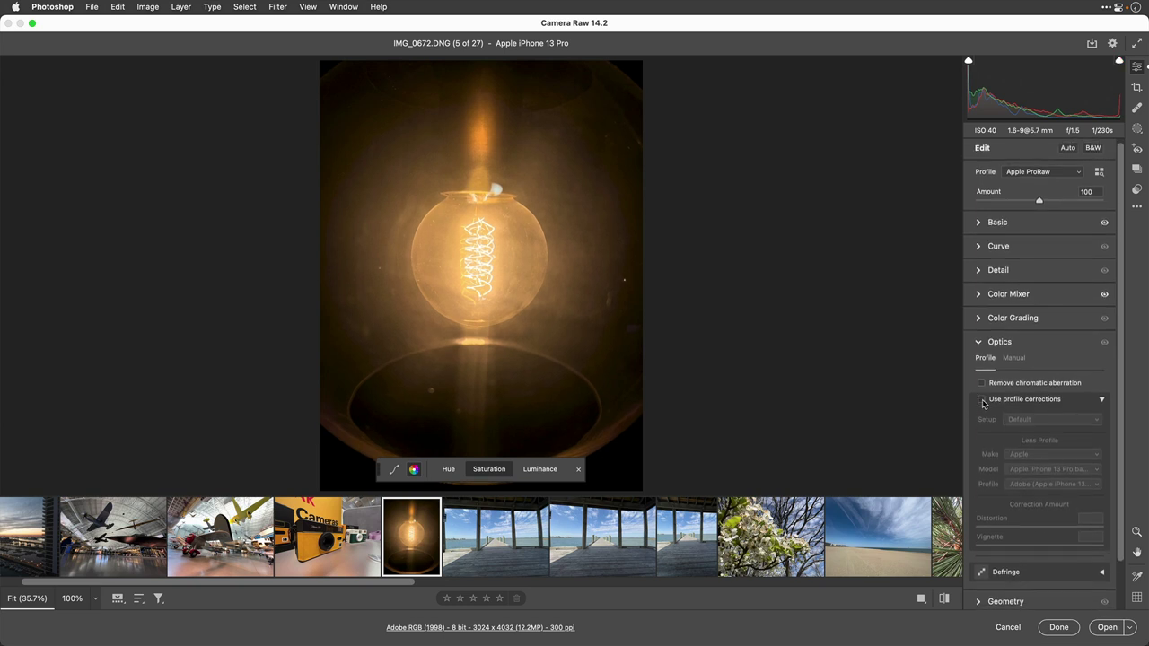
click(982, 401)
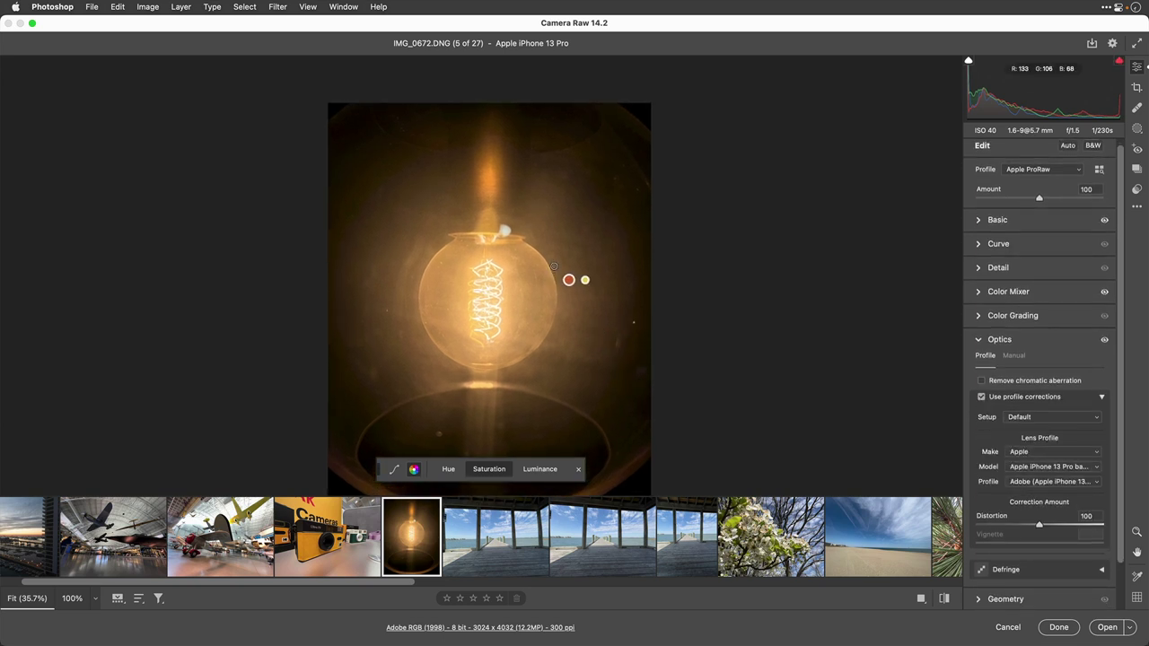
- Zoom to 200% on the bulb's filament to inspect the correction
key(z)
click(555, 266)
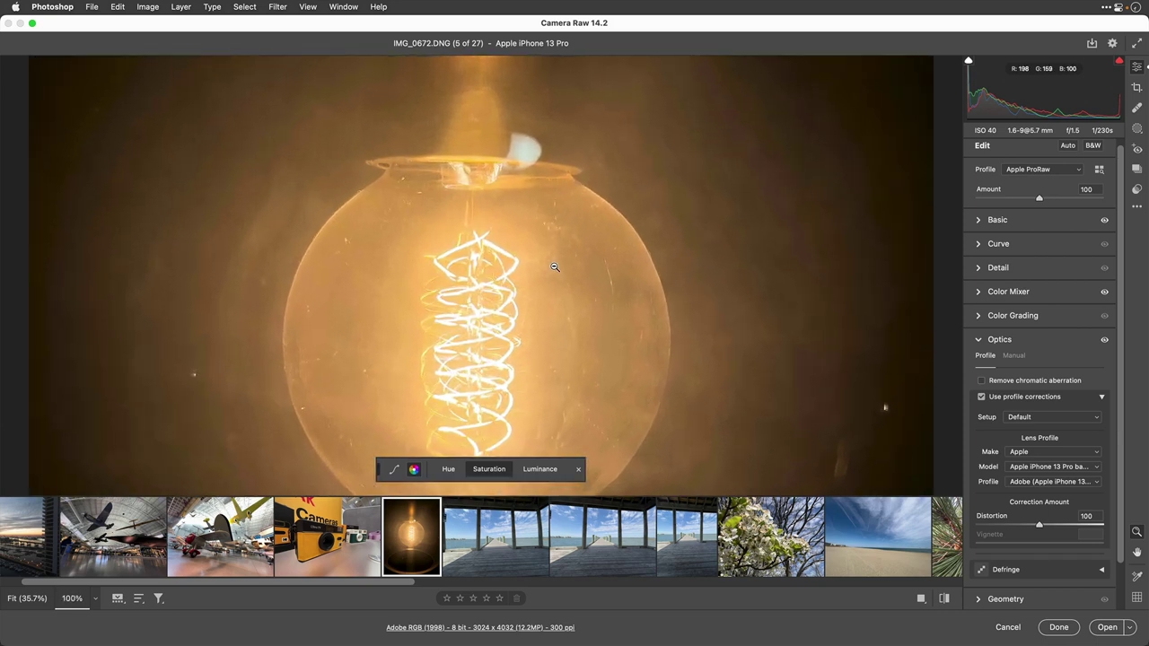
click(555, 267)
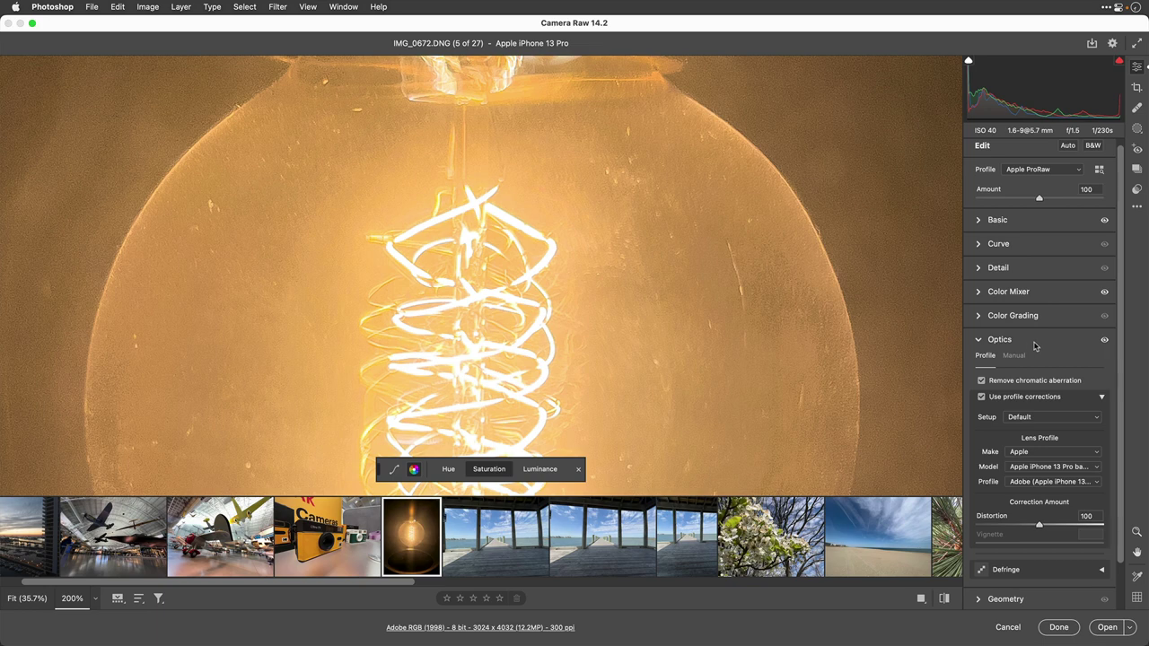
- Set Masking 49, Sharpening 69 and Radius 2.7 while viewing the grayscale preview
click(981, 269)
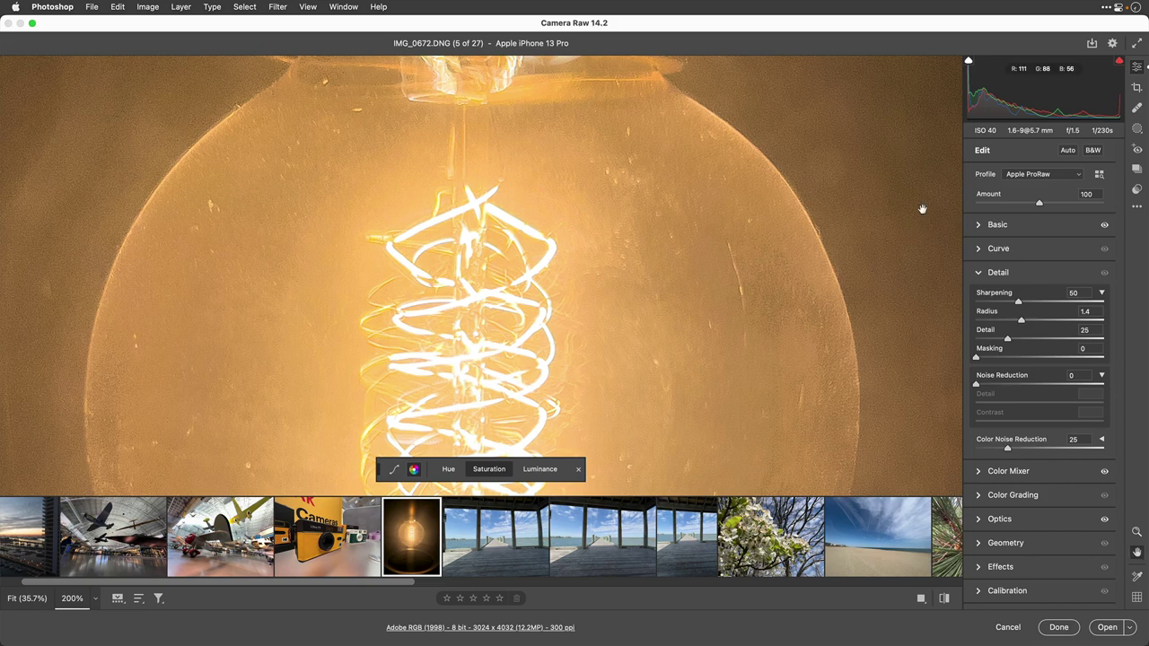
drag(922, 209, 860, 312)
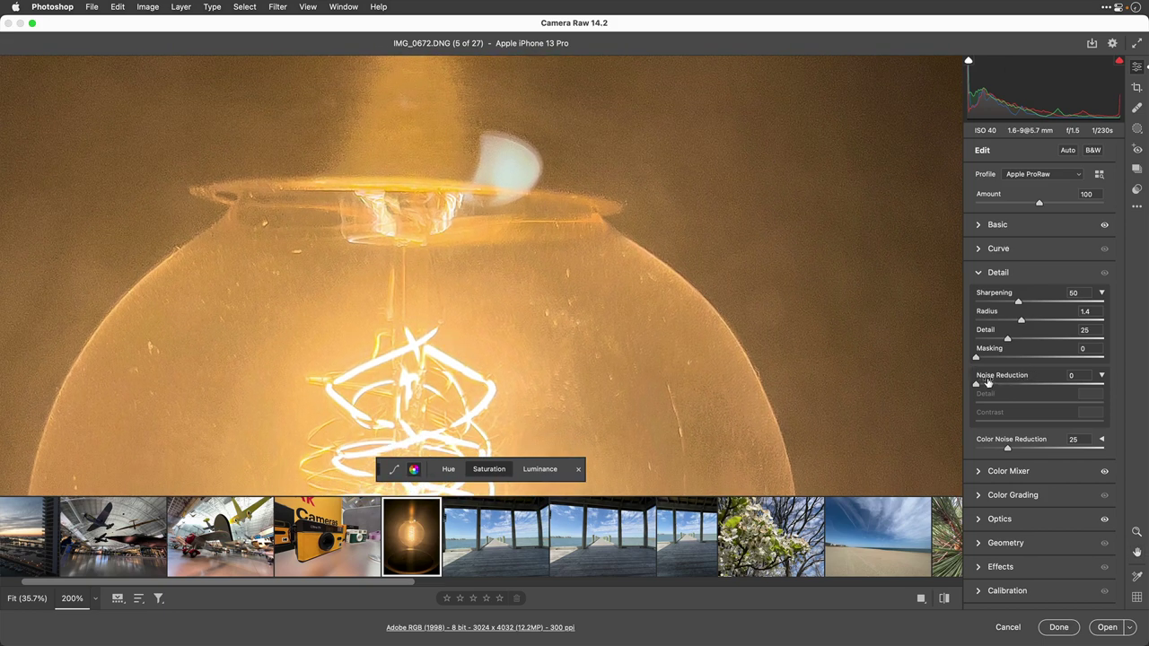
key(alt)
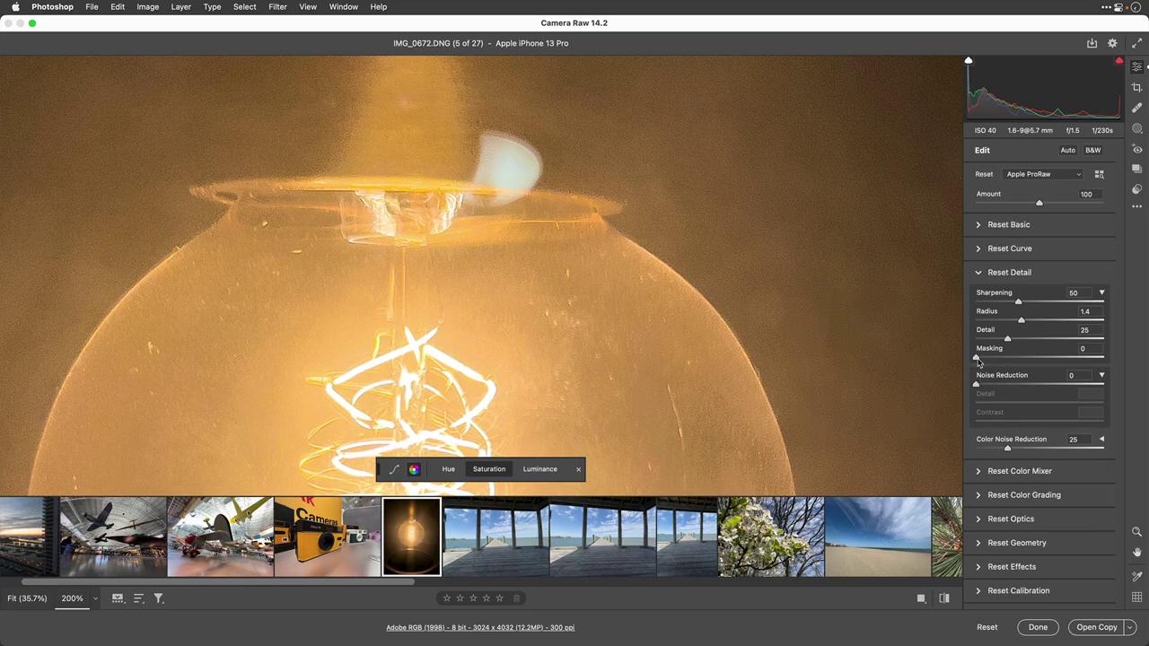
drag(977, 357, 1041, 360)
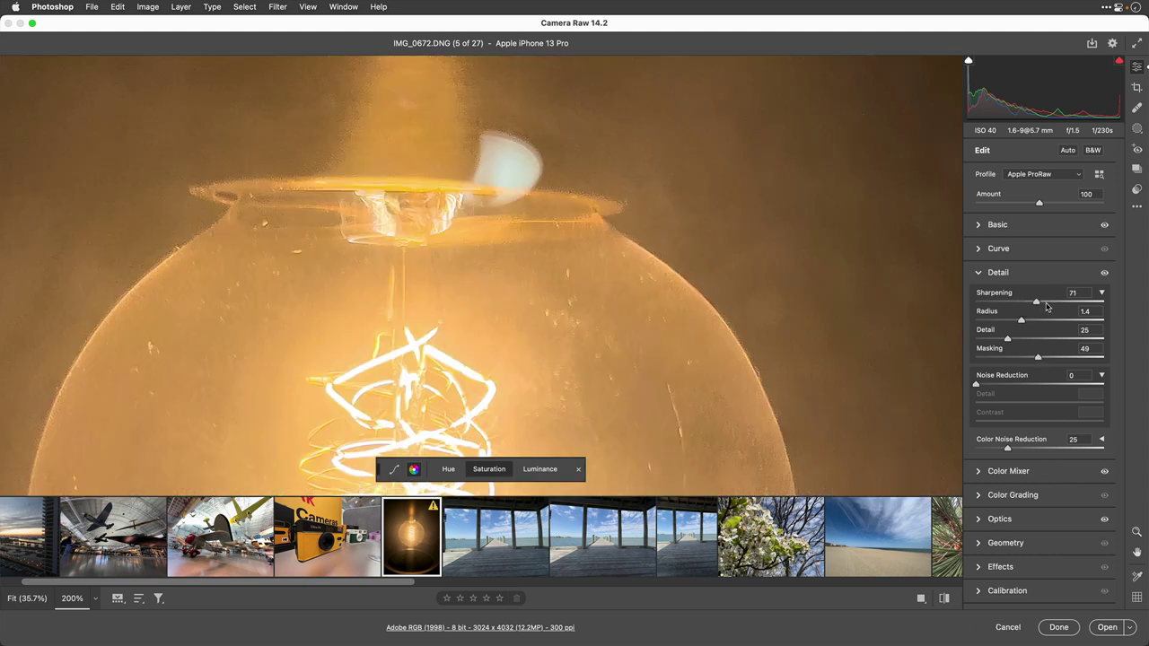
click(1073, 294)
text(38)
key(Return)
drag(1028, 307, 1088, 325)
key(alt)
- Add Noise Reduction 33 with Contrast 61 and Color Noise Reduction 54
drag(977, 386, 1057, 421)
key(alt)
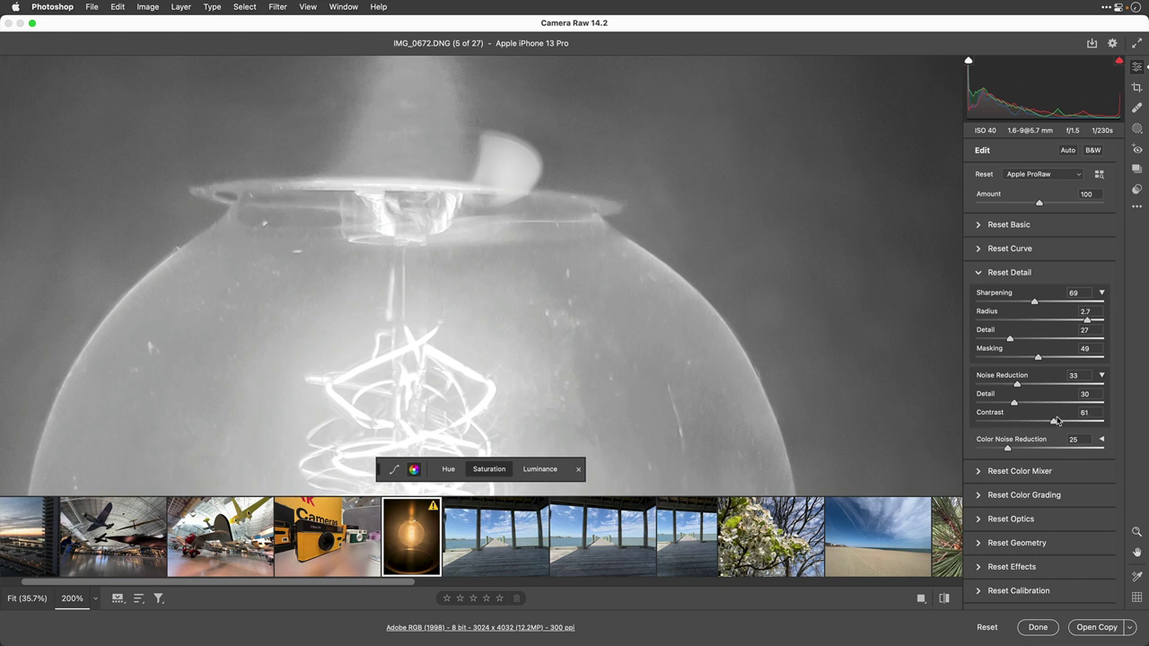
drag(1056, 421, 1056, 421)
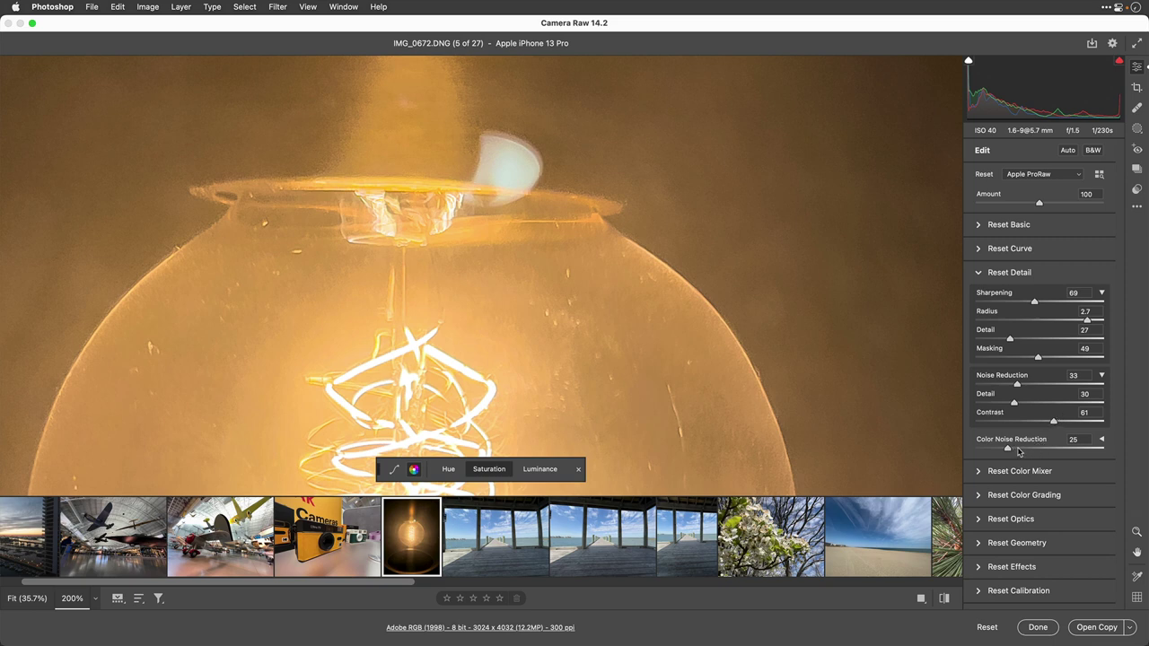
drag(1020, 451, 1045, 449)
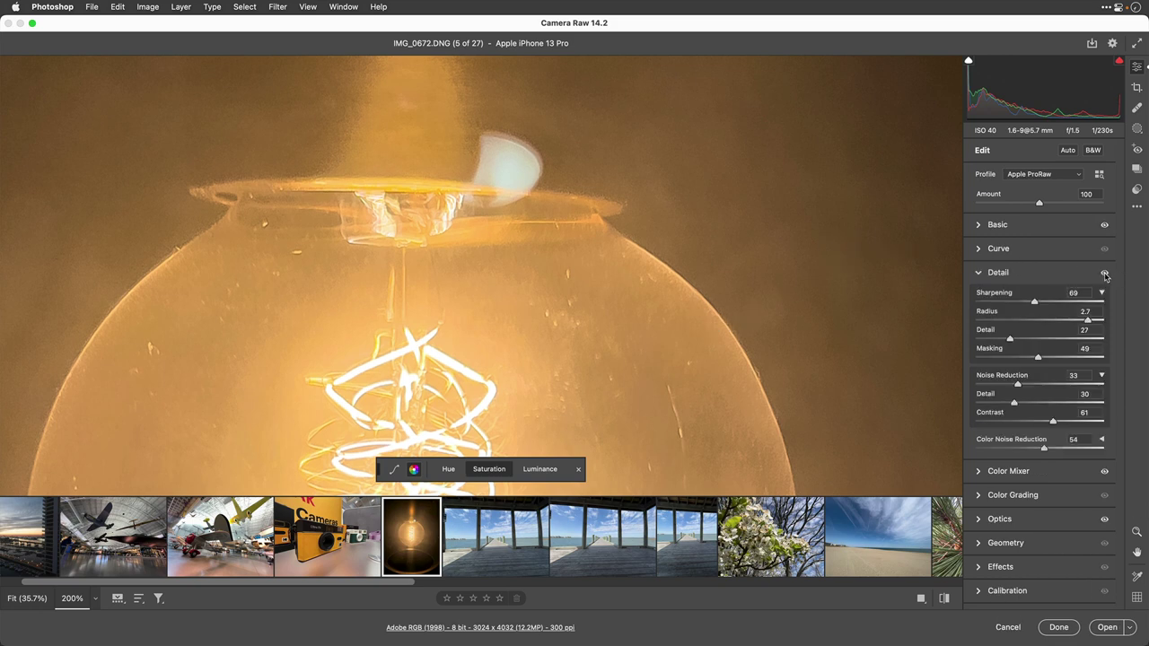
- Toggle the Detail adjustments off and on to compare the bulb before and after
click(1105, 274)
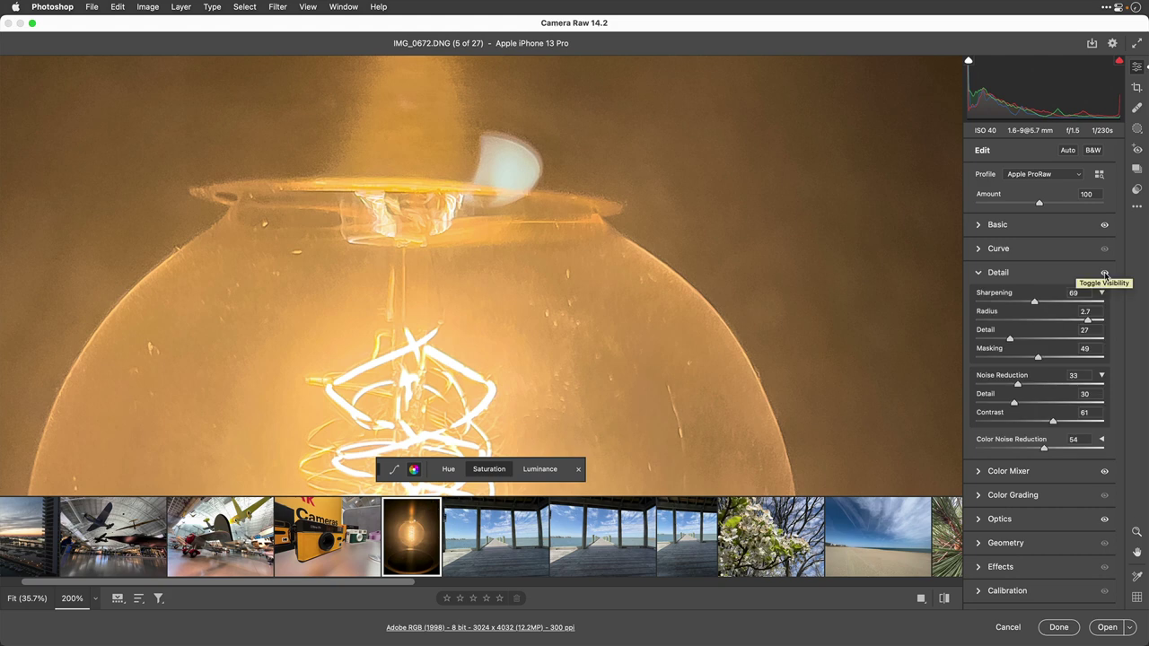
click(1105, 274)
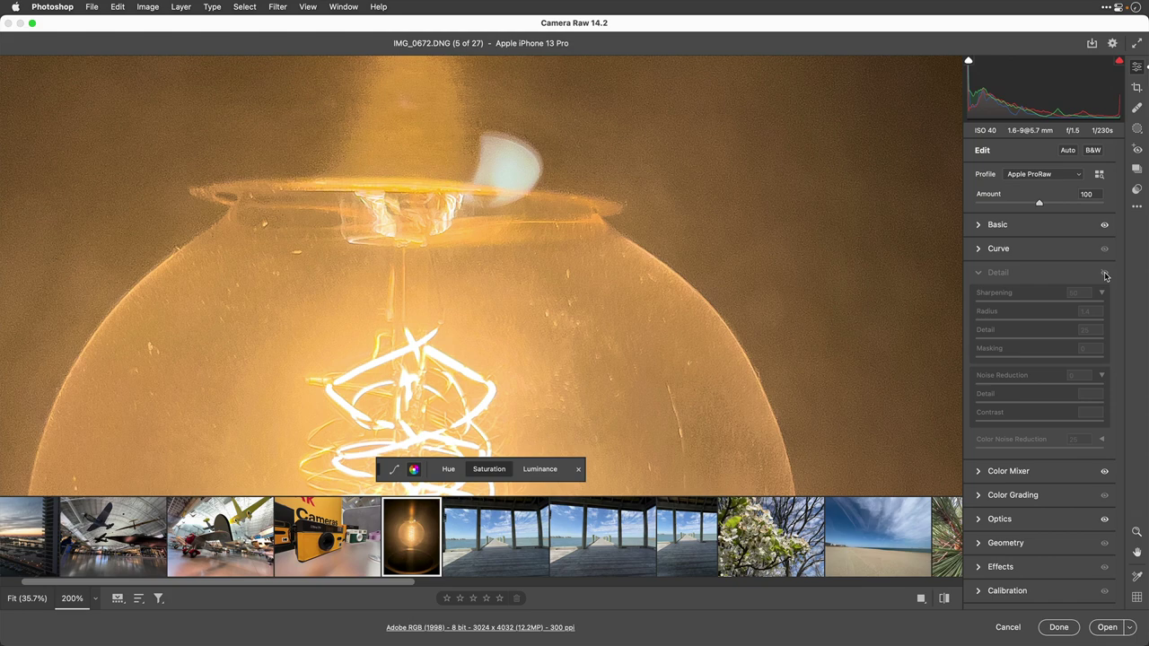
click(1106, 275)
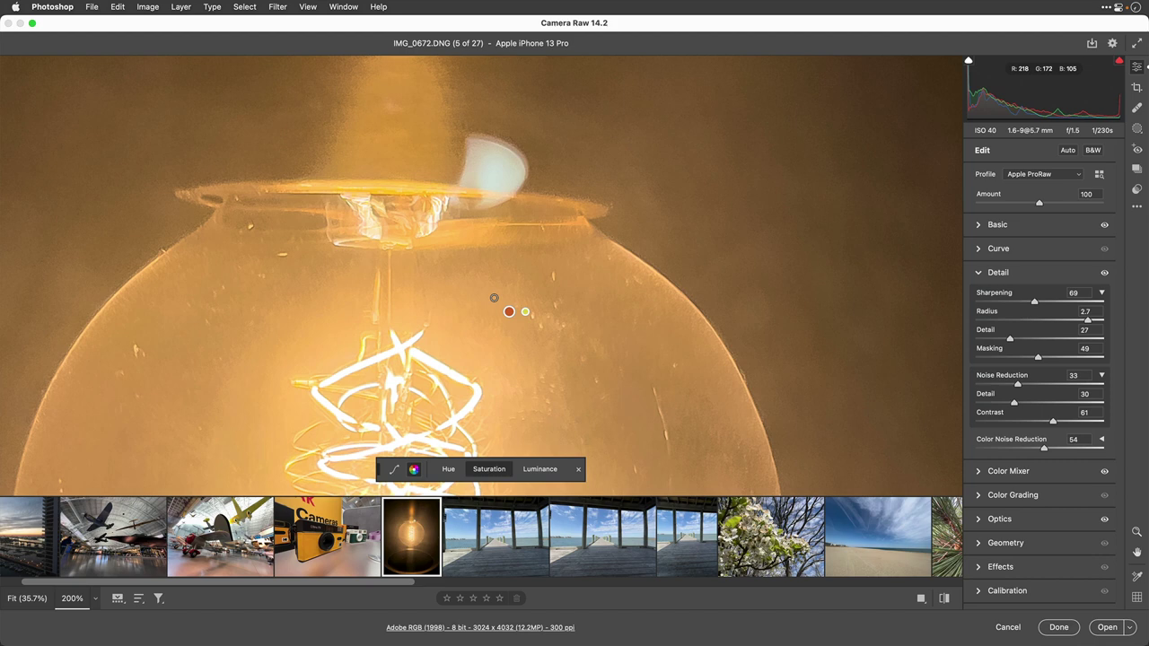
- Zoom out from 200% to 100%, then to Fit in View
alt+click(494, 297)
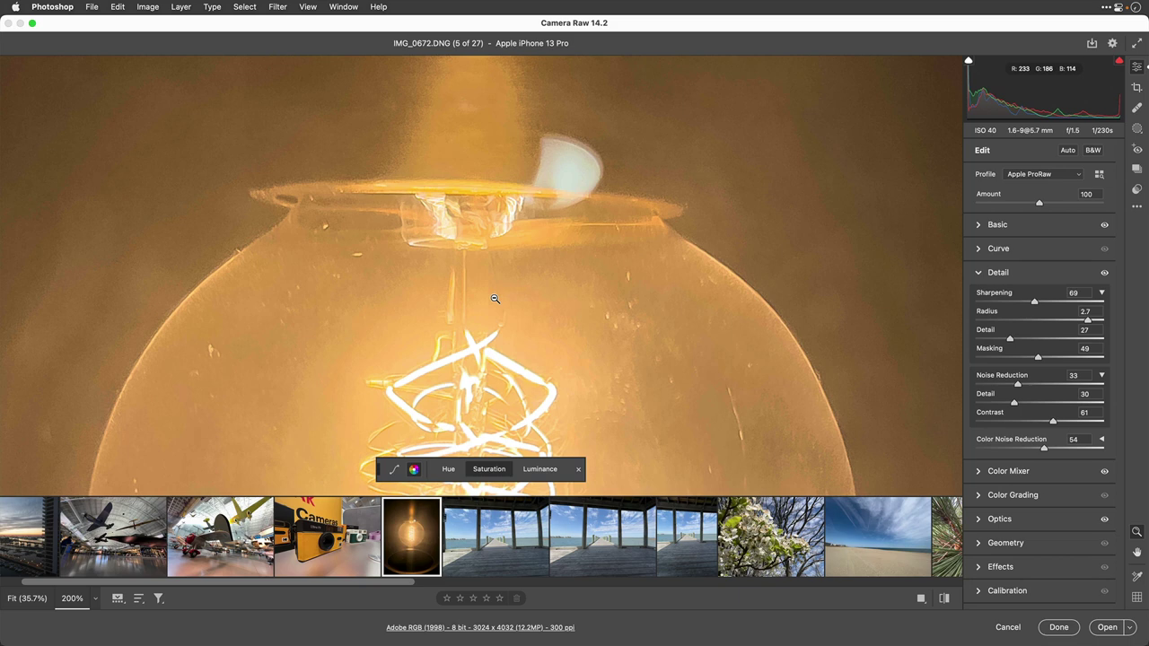
alt+click(495, 298)
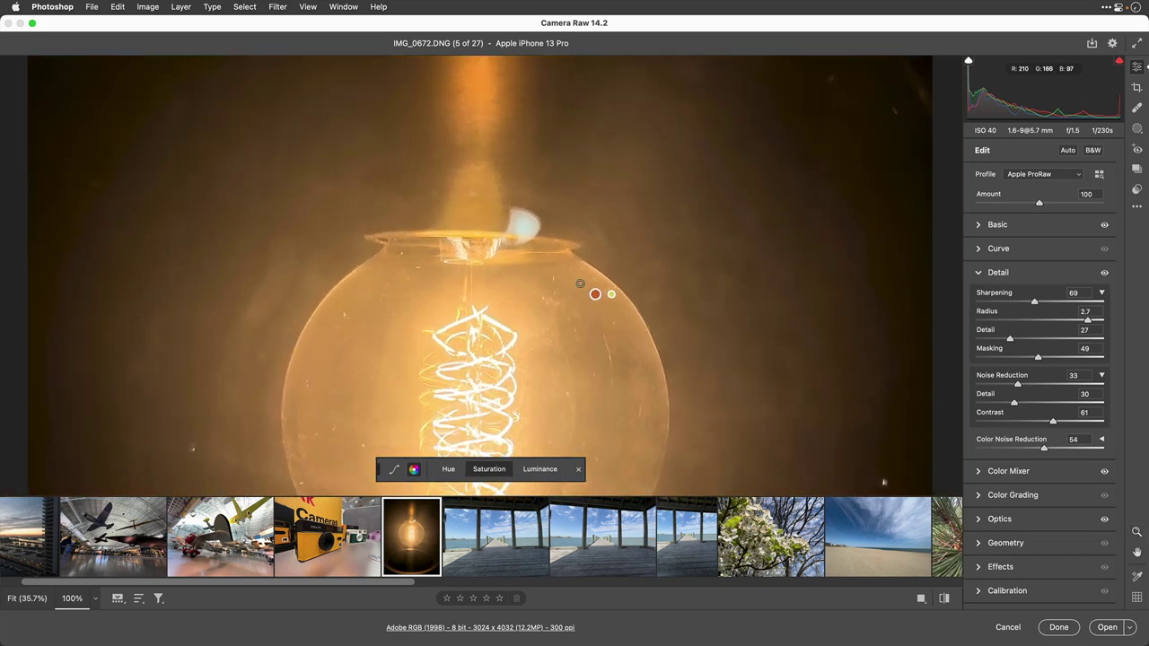
alt+click(580, 284)
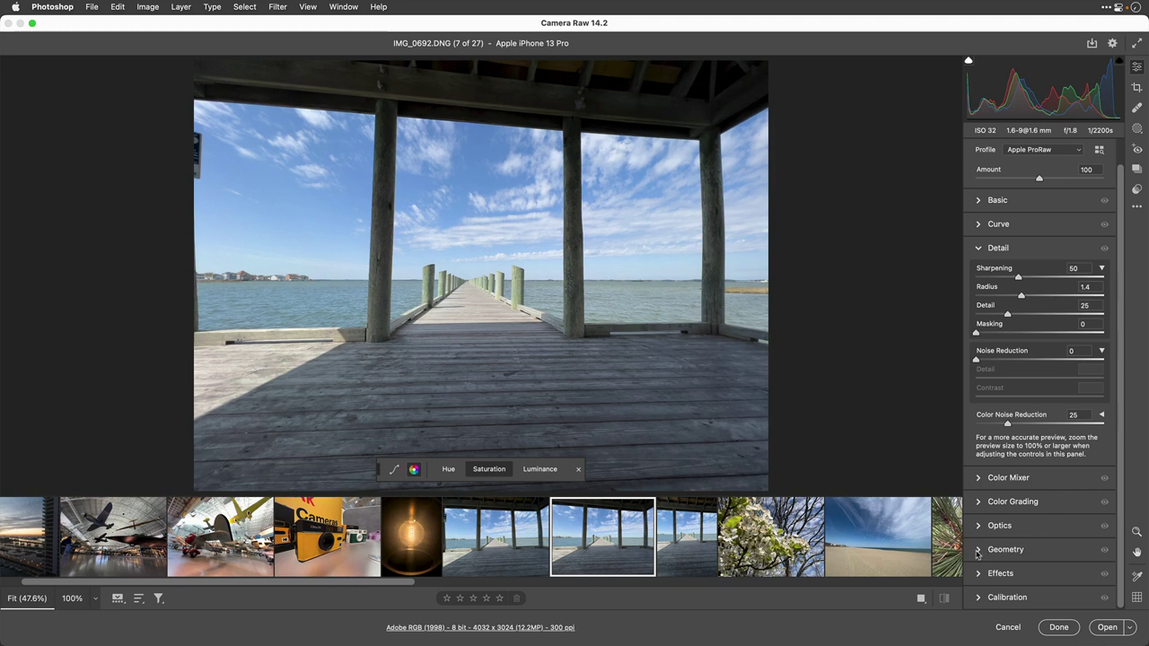
- Apply Guided Upright with guides along the top beam, both central pillars and the deck
click(979, 549)
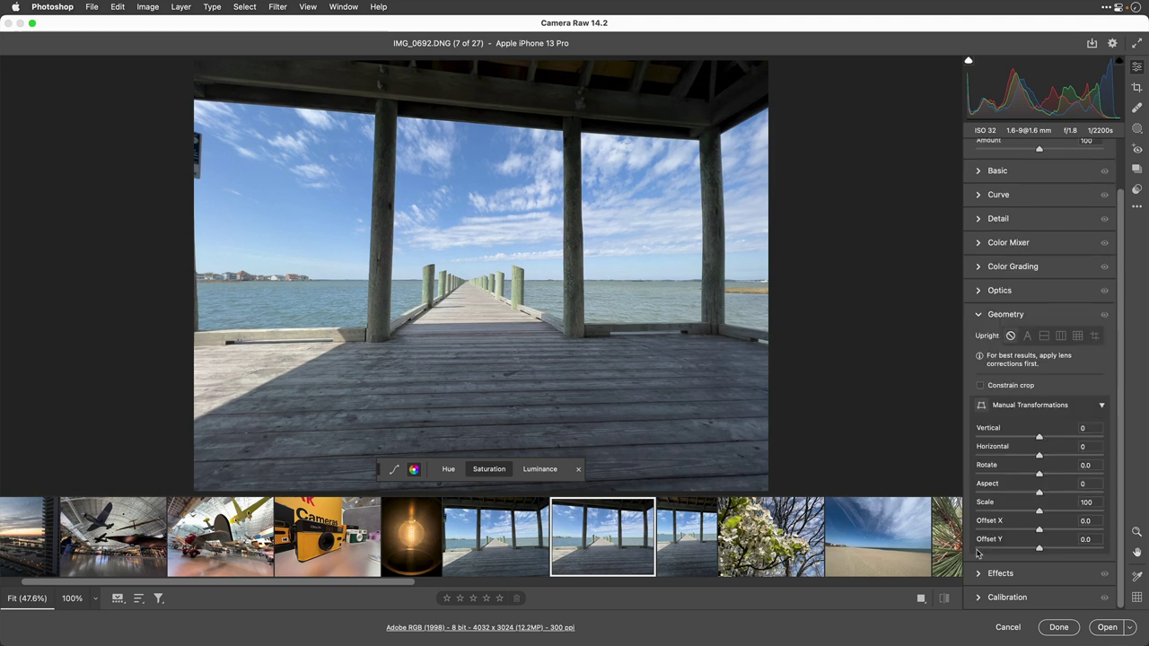
click(1029, 339)
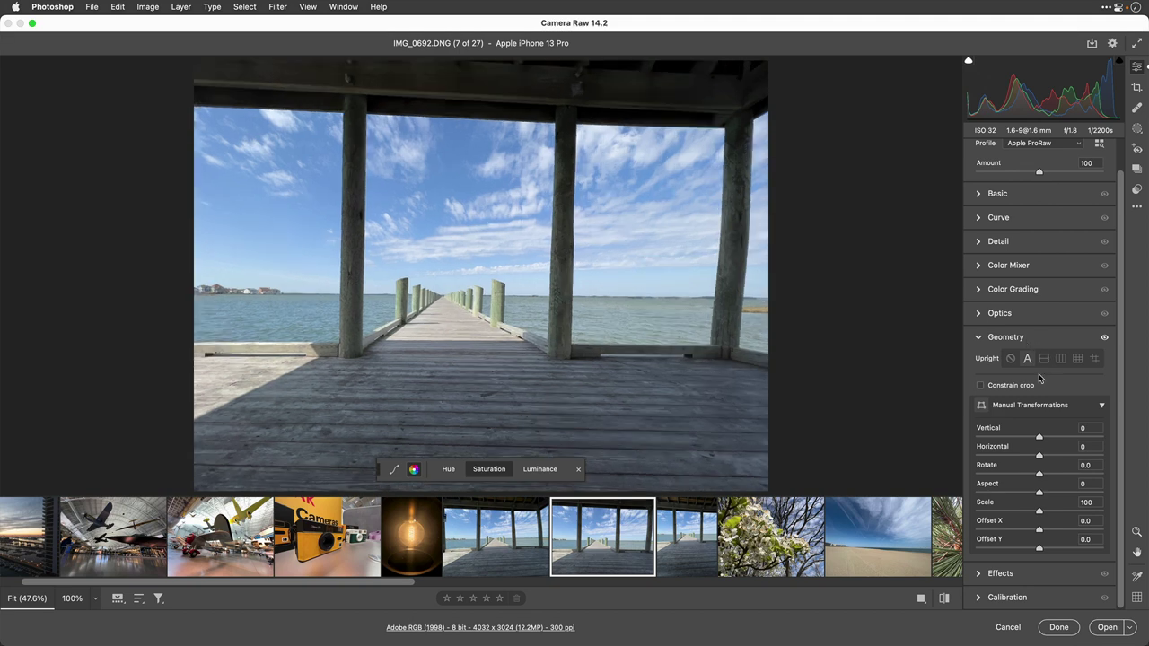
click(1094, 359)
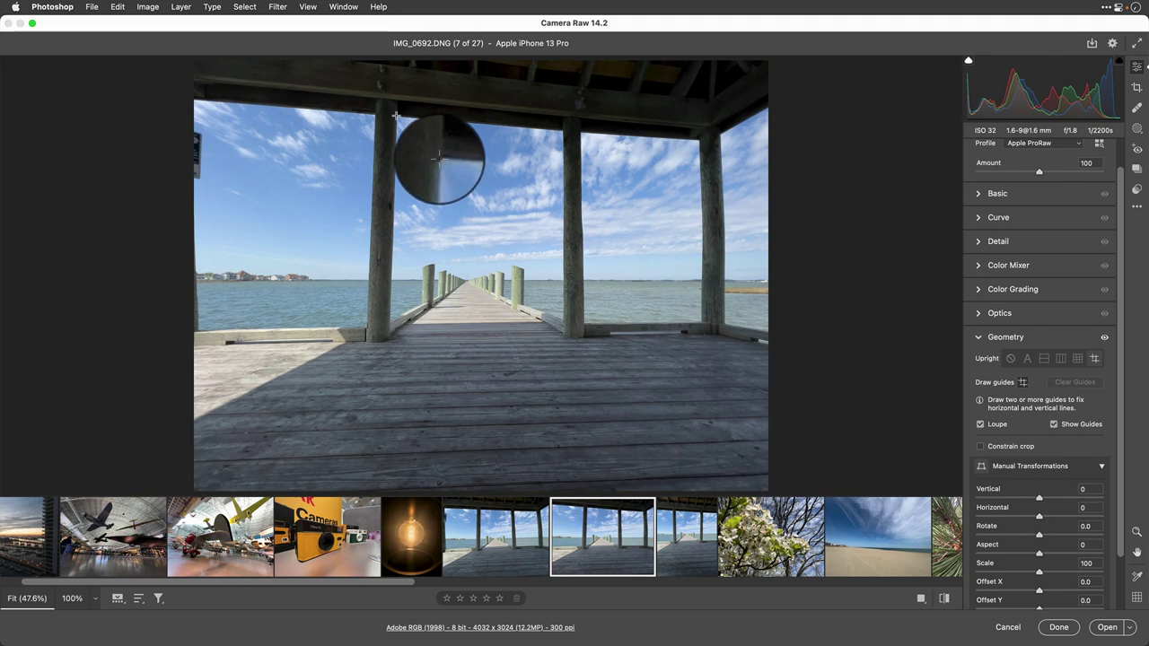
mouse_move(395, 115)
mouse_down()
mouse_move(575, 132)
mouse_move(563, 131)
mouse_up()
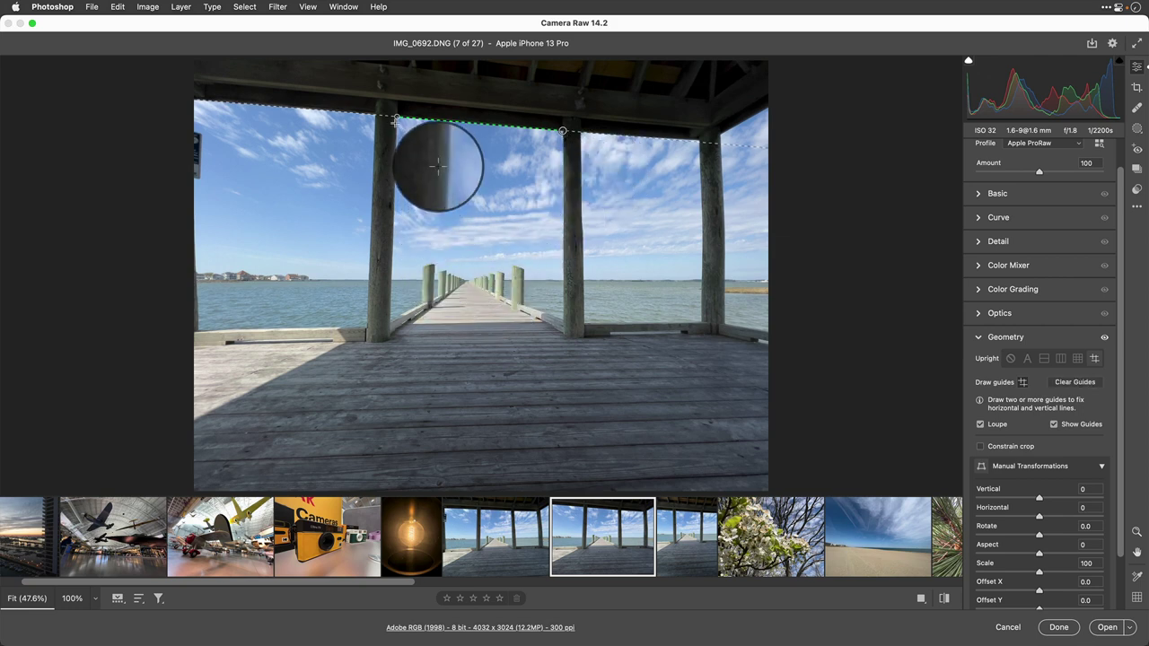
drag(397, 117, 390, 327)
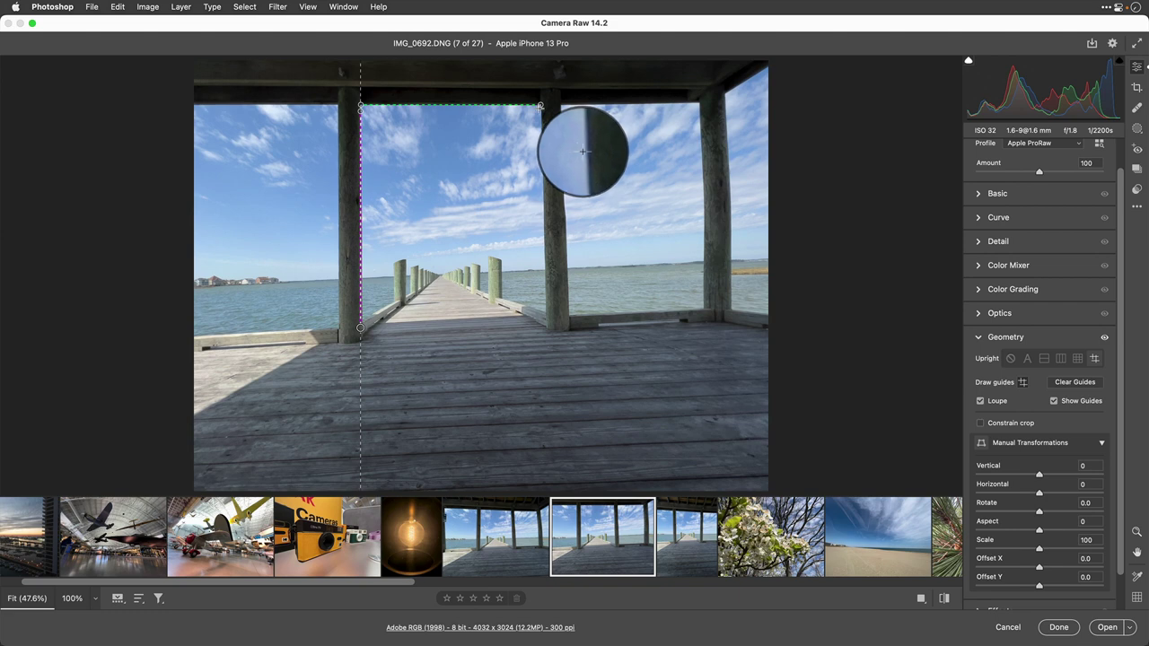
mouse_move(541, 117)
mouse_down()
mouse_move(547, 351)
mouse_move(546, 321)
mouse_up()
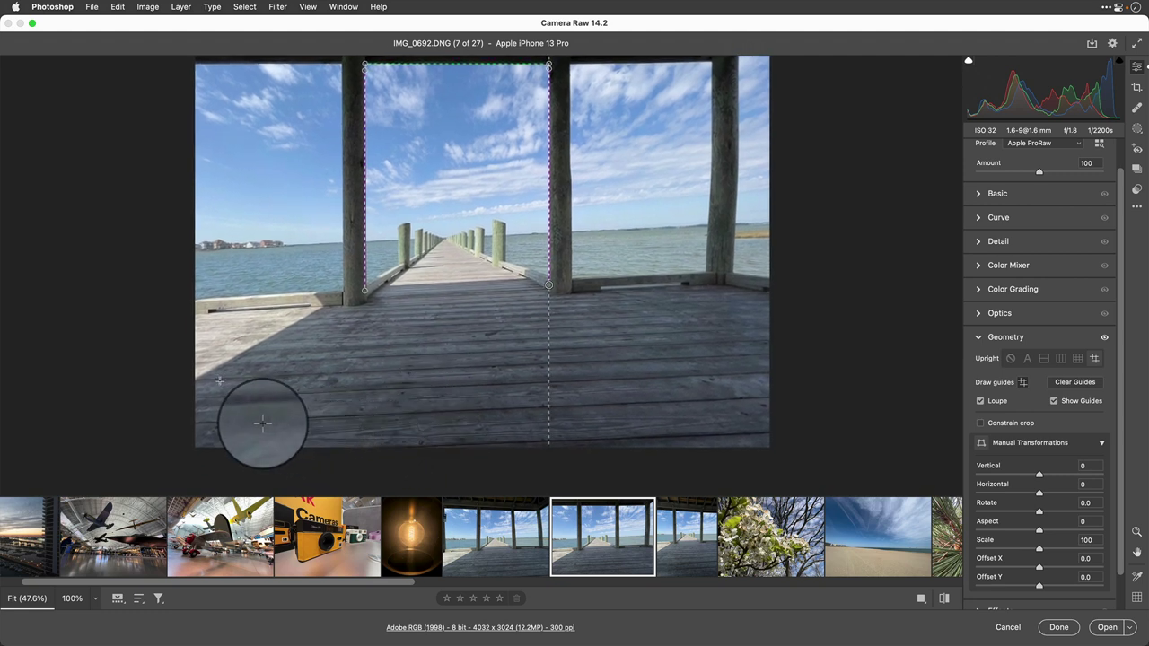
mouse_move(220, 380)
mouse_down()
mouse_move(496, 379)
mouse_move(720, 360)
mouse_up()
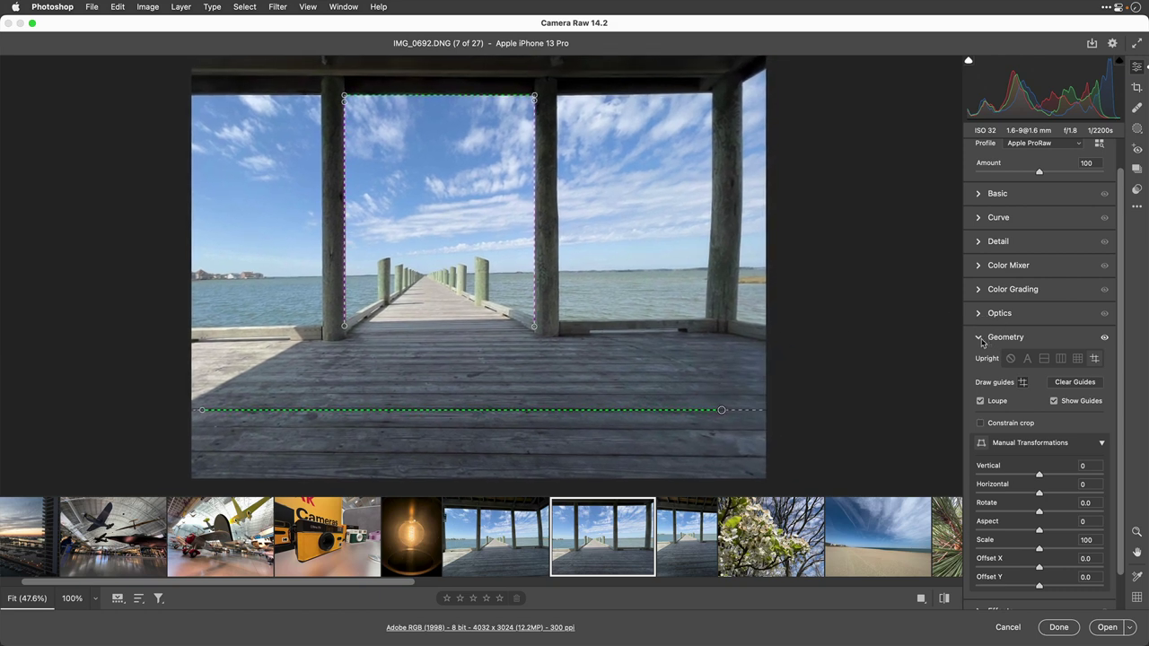
- Tick Use profile corrections and choose Make Apple, Model iPhone 13 mini in Optics
click(980, 337)
click(978, 346)
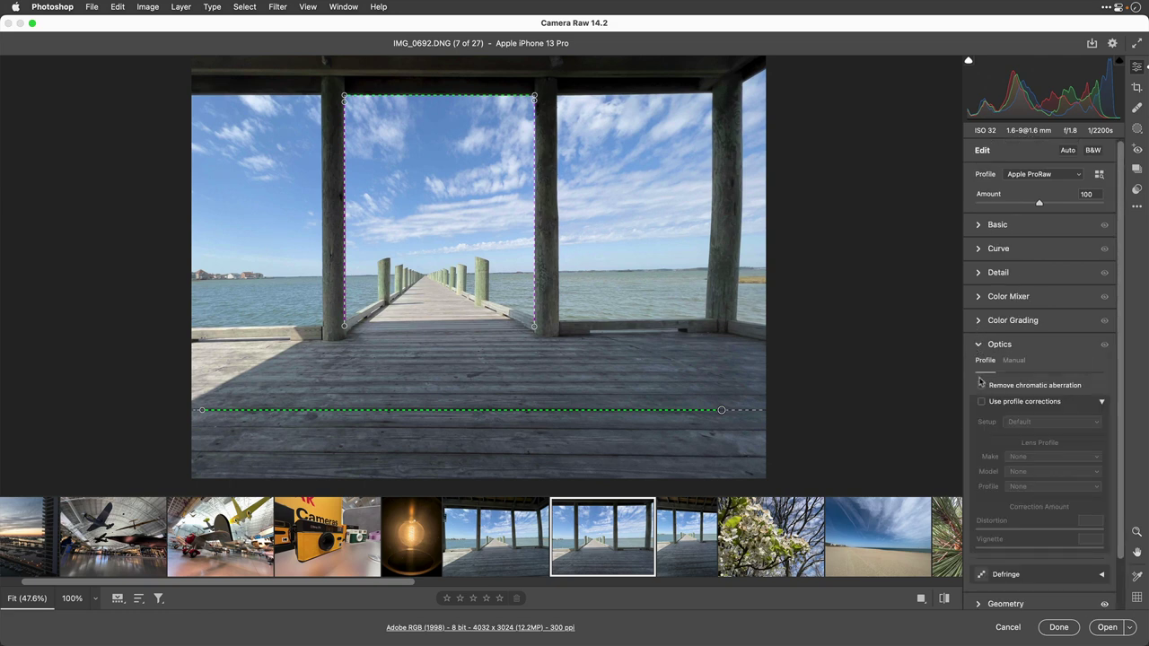
scroll(980, 385, down, 1)
click(982, 376)
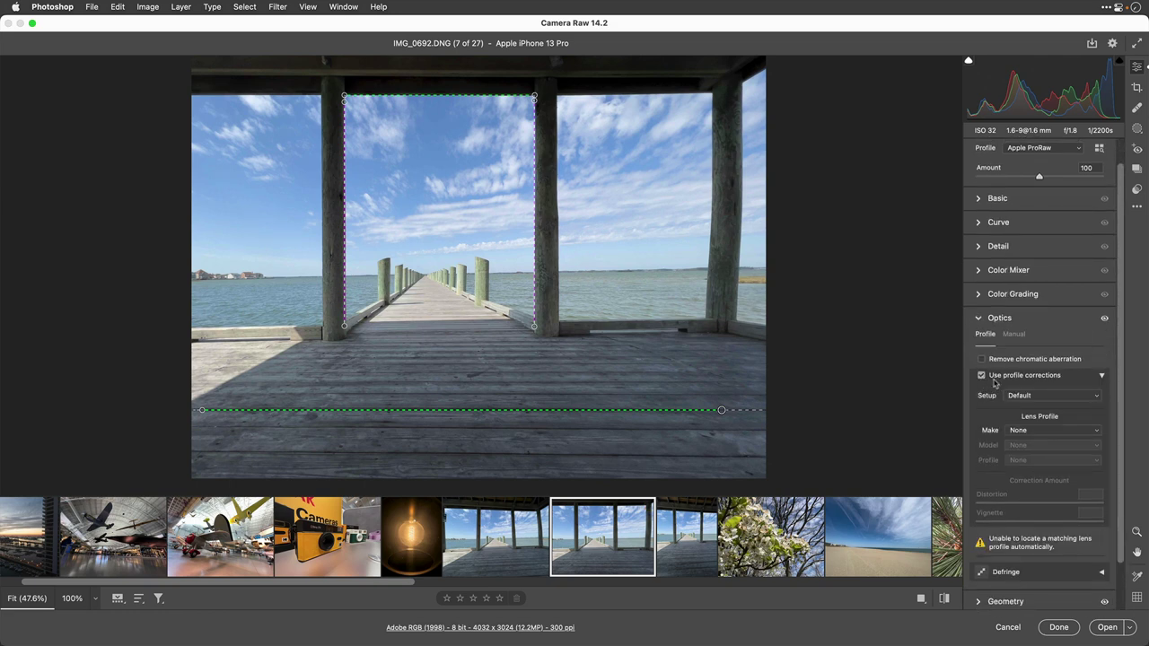
click(1032, 432)
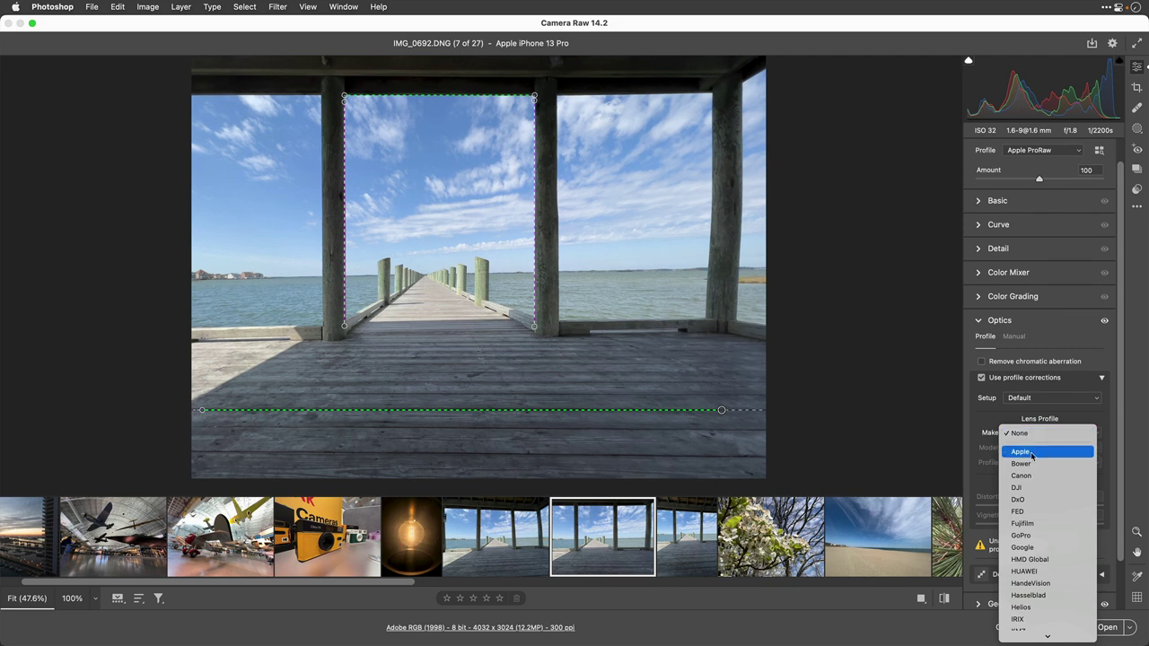
click(1031, 454)
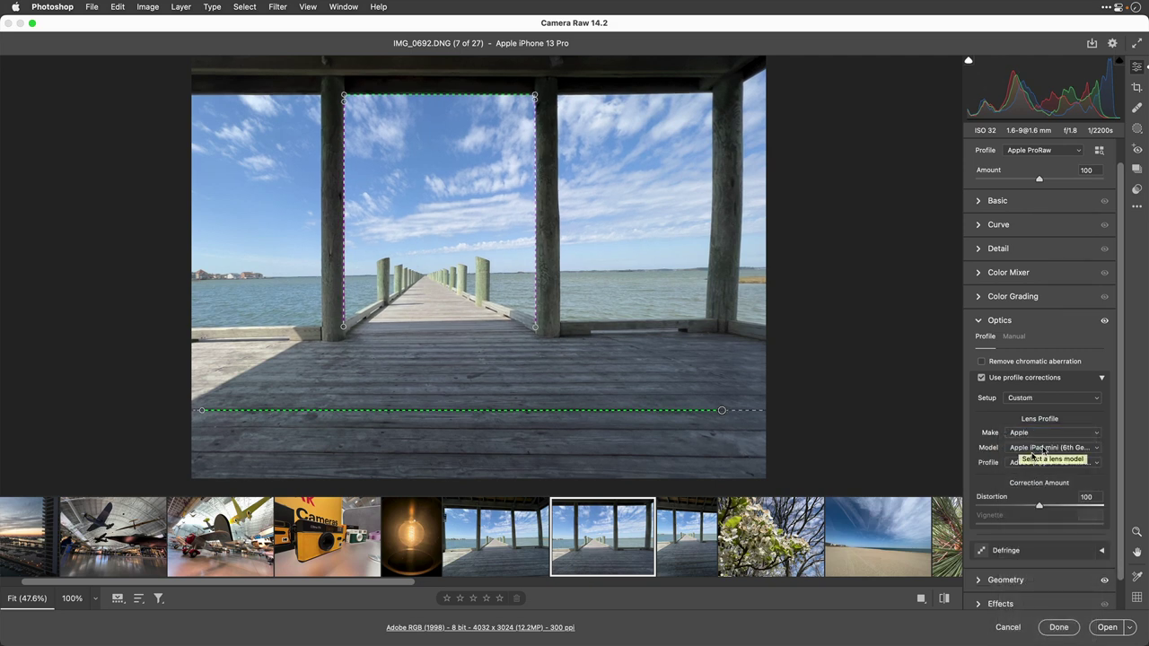
click(1057, 449)
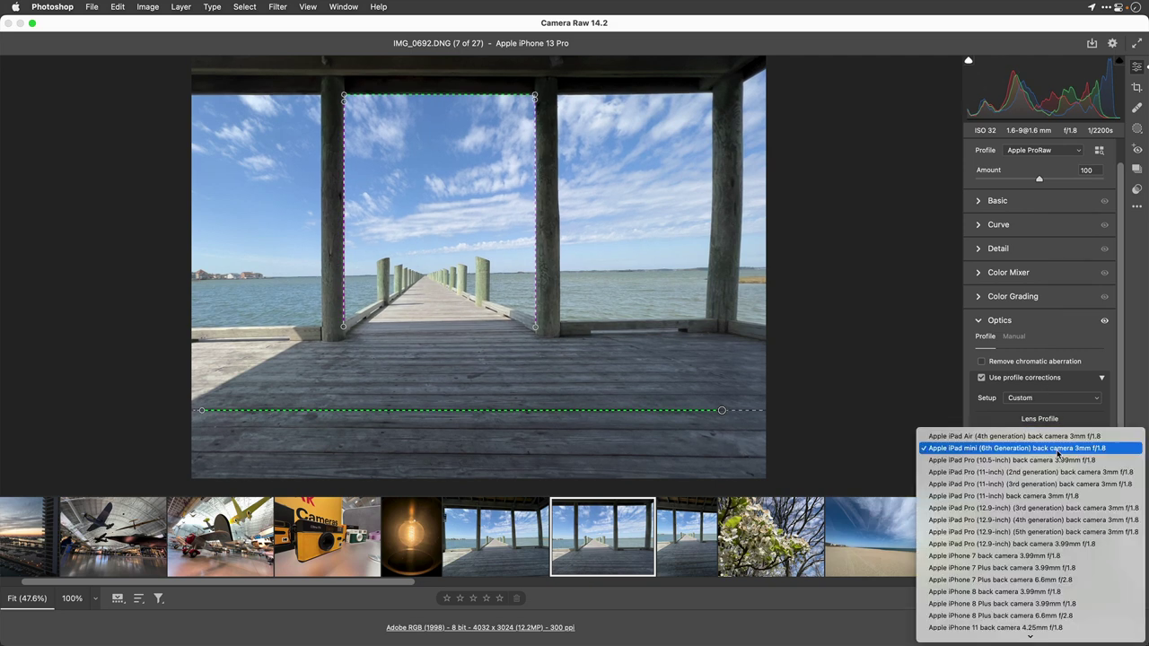
scroll(1064, 452, down, 5)
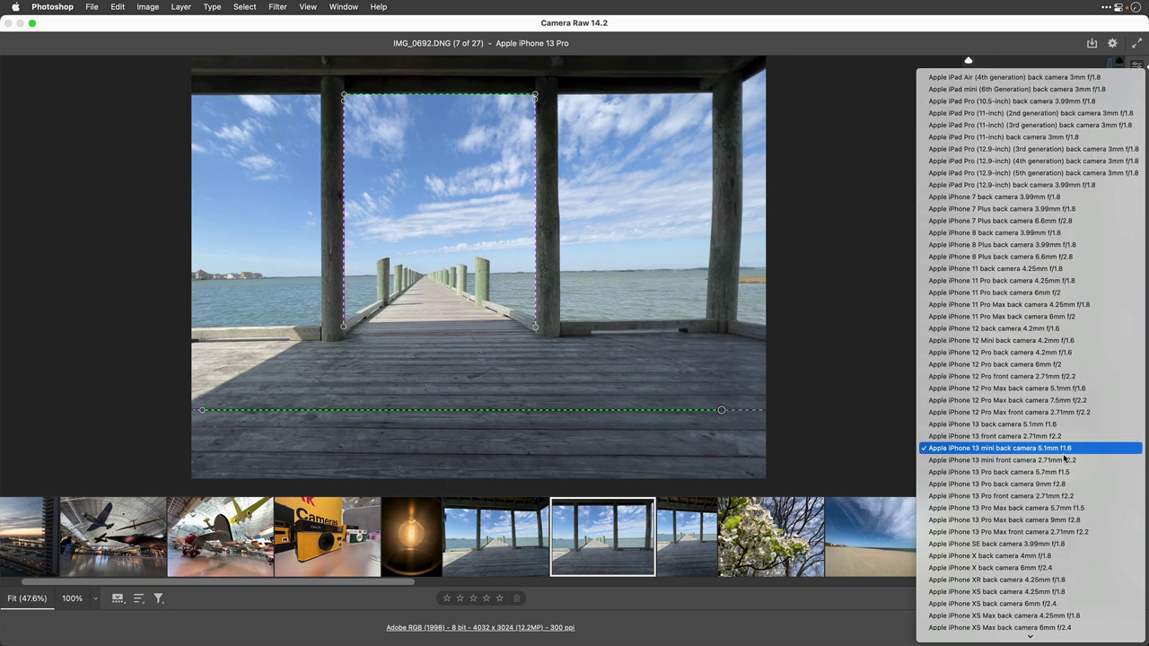
click(1073, 460)
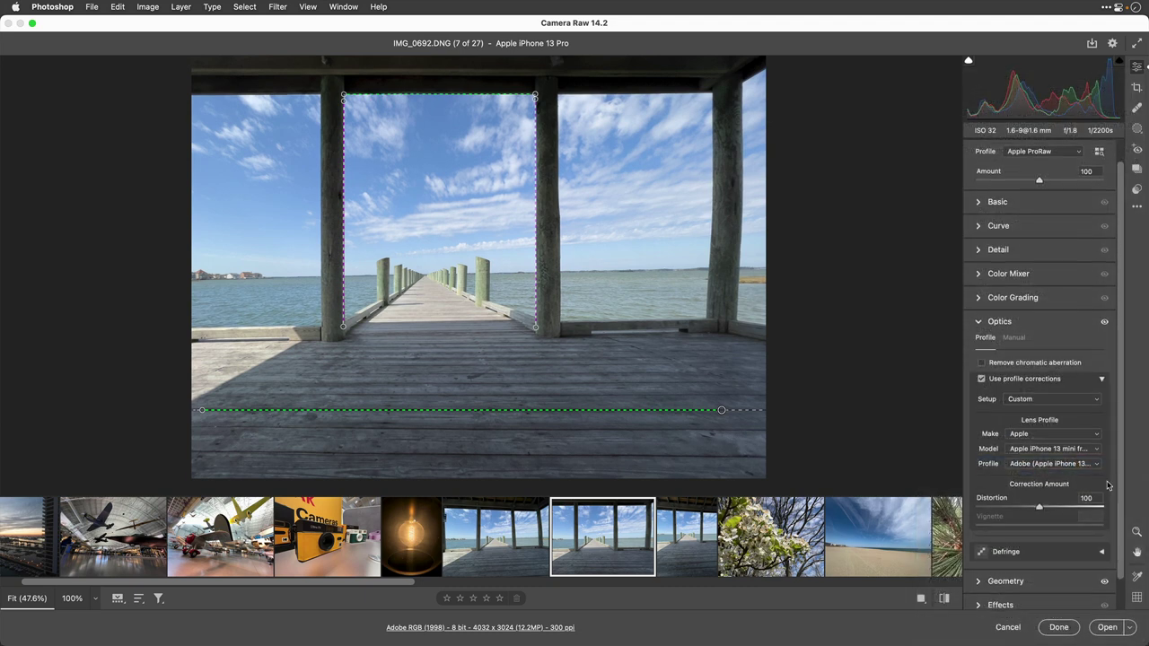
scroll(1055, 377, up, 2)
click(1010, 345)
mouse_move(1062, 333)
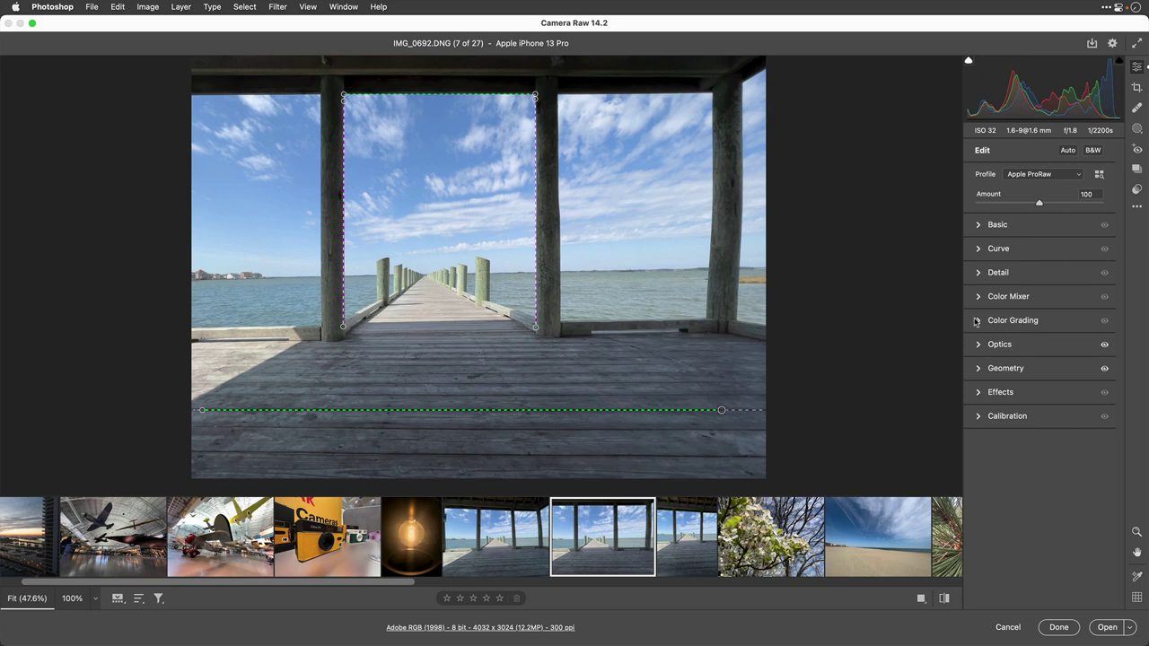
- In Detail, set Masking 55 and Sharpening 92 using the Alt mask preview
click(979, 393)
click(979, 274)
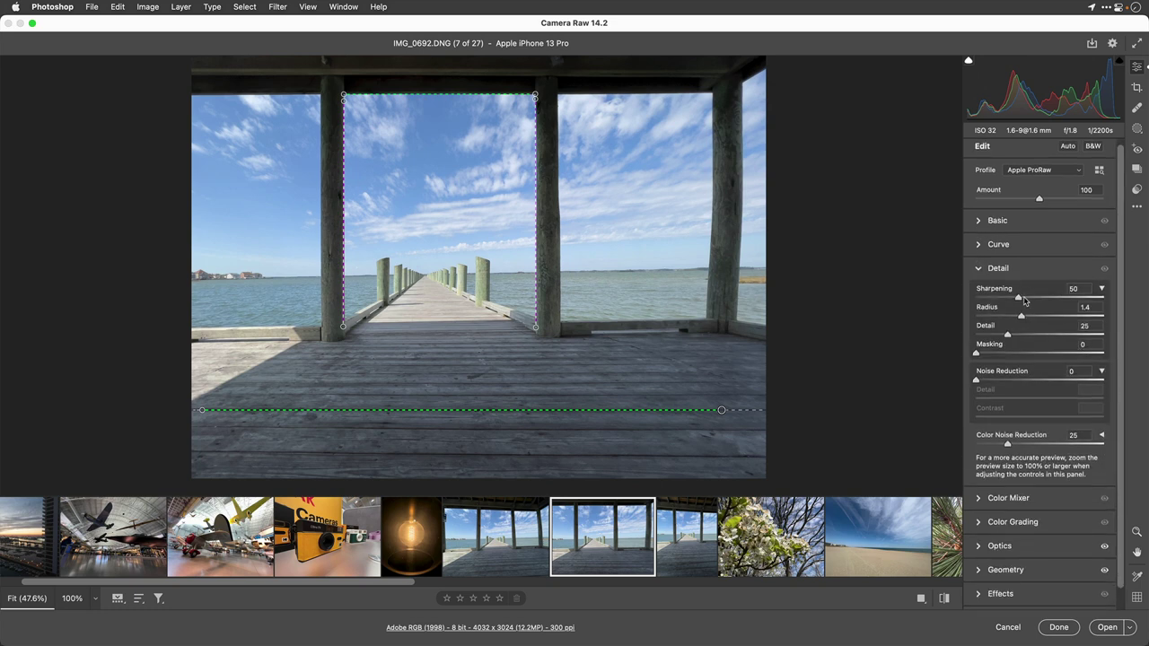
scroll(1018, 371, down, 1)
key(alt)
scroll(987, 355, down, 1)
drag(976, 334, 1046, 335)
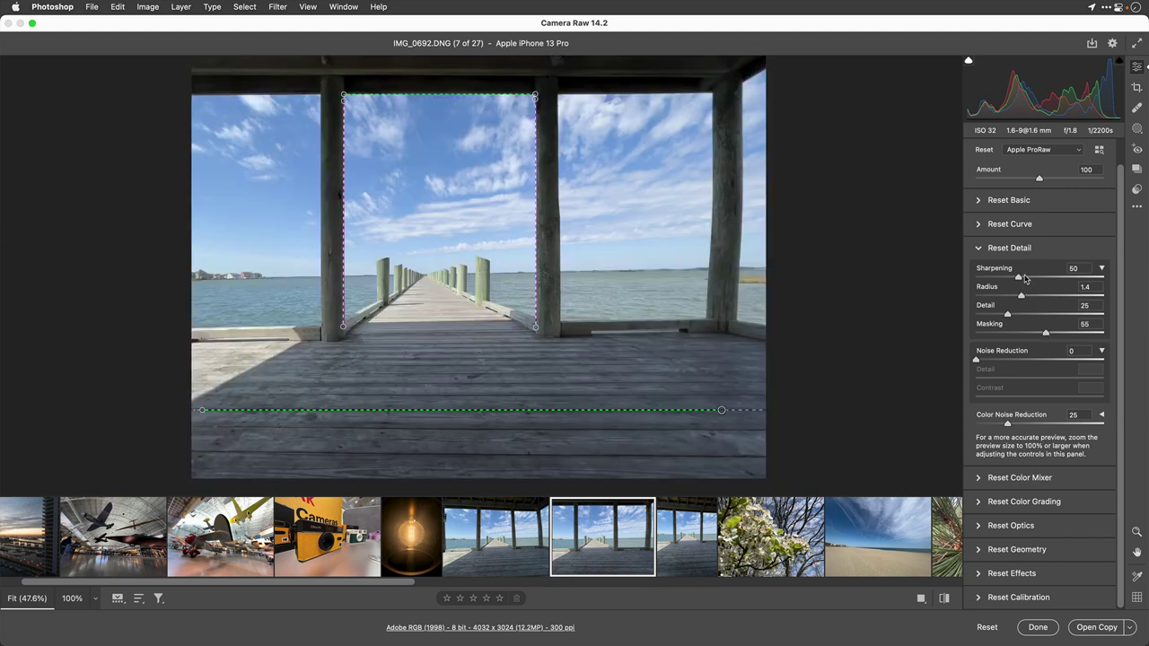
drag(1025, 278, 985, 314)
- Raise Texture to +58 and Clarity to +15 in Basic
scroll(996, 323, up, 1)
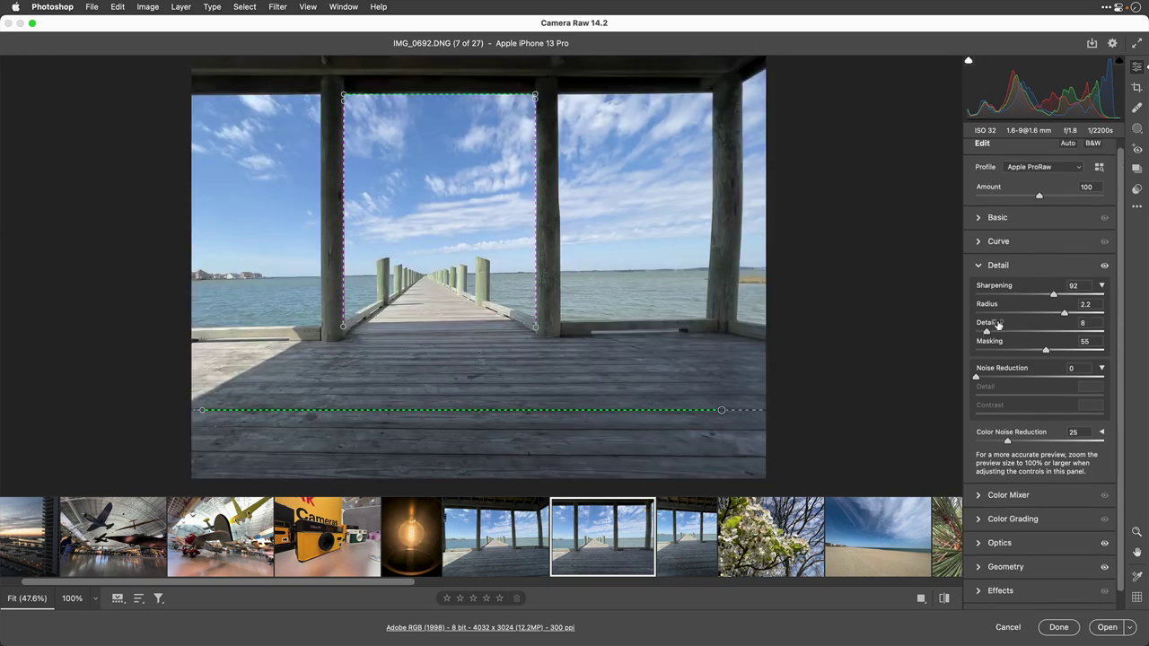
click(992, 224)
mouse_move(1045, 445)
mouse_down()
mouse_move(1081, 449)
mouse_move(1051, 464)
mouse_up()
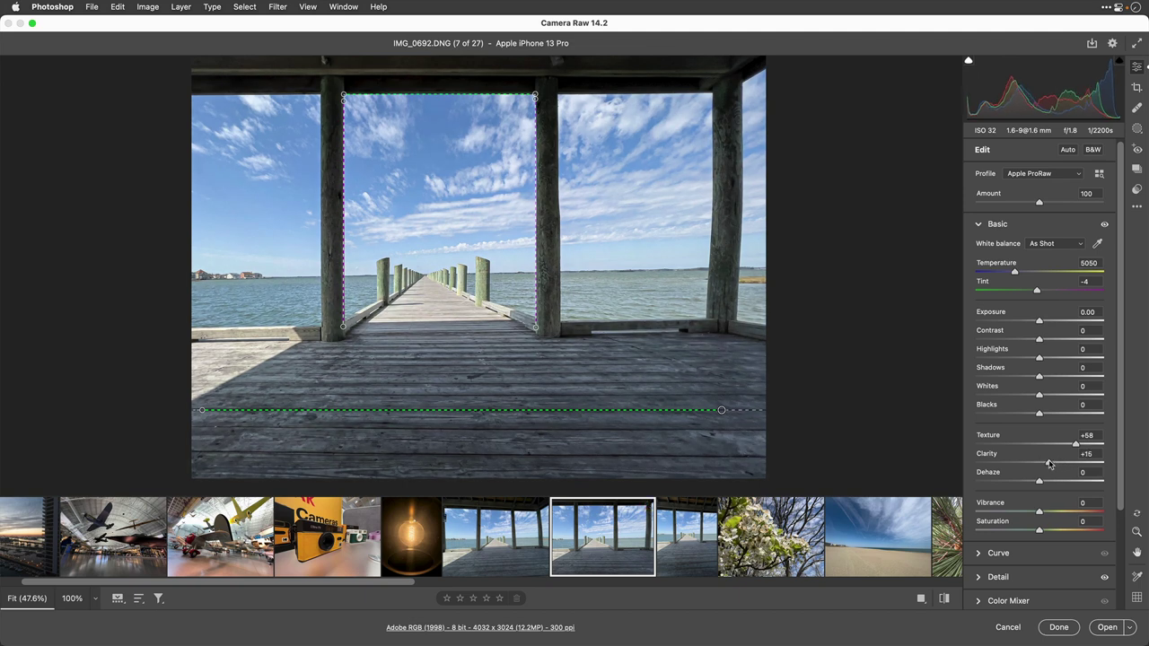
- Add a linear gradient mask rising from the bottom over the deck, with Exposure -2.40
scroll(1095, 330, down, 1)
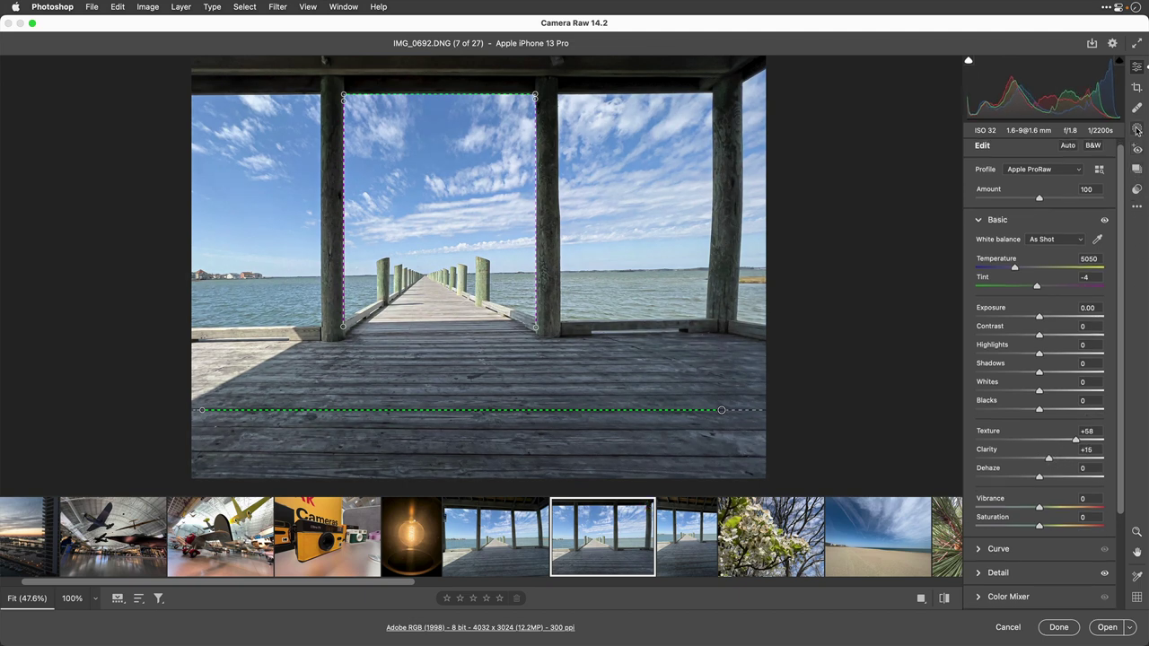
click(1136, 130)
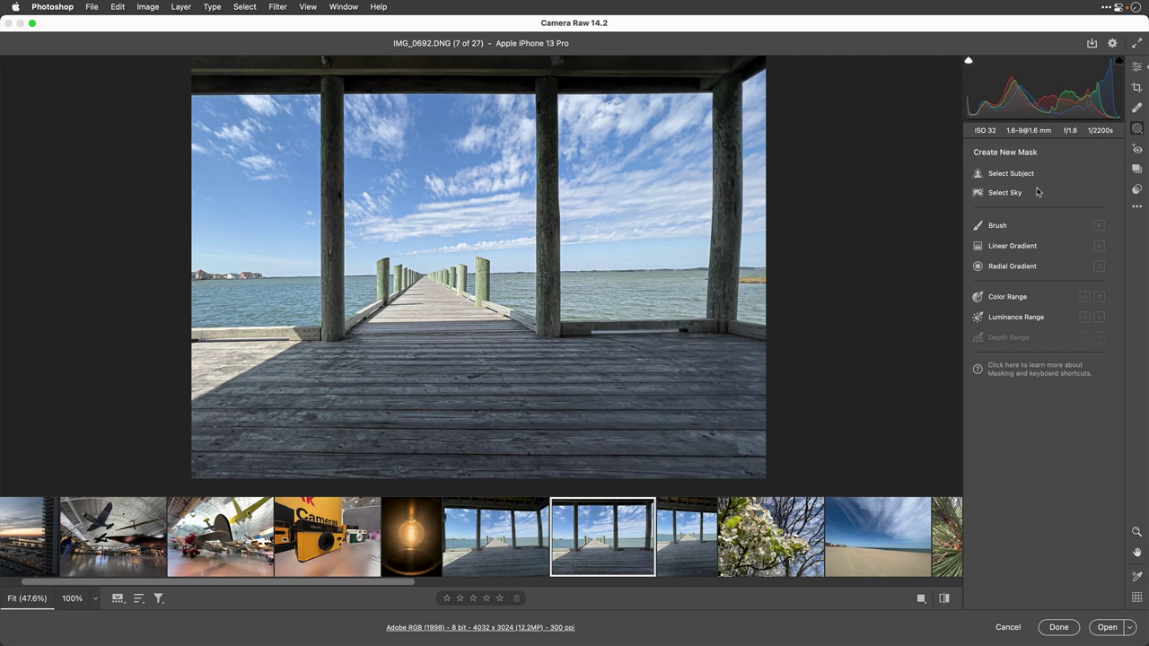
click(1011, 246)
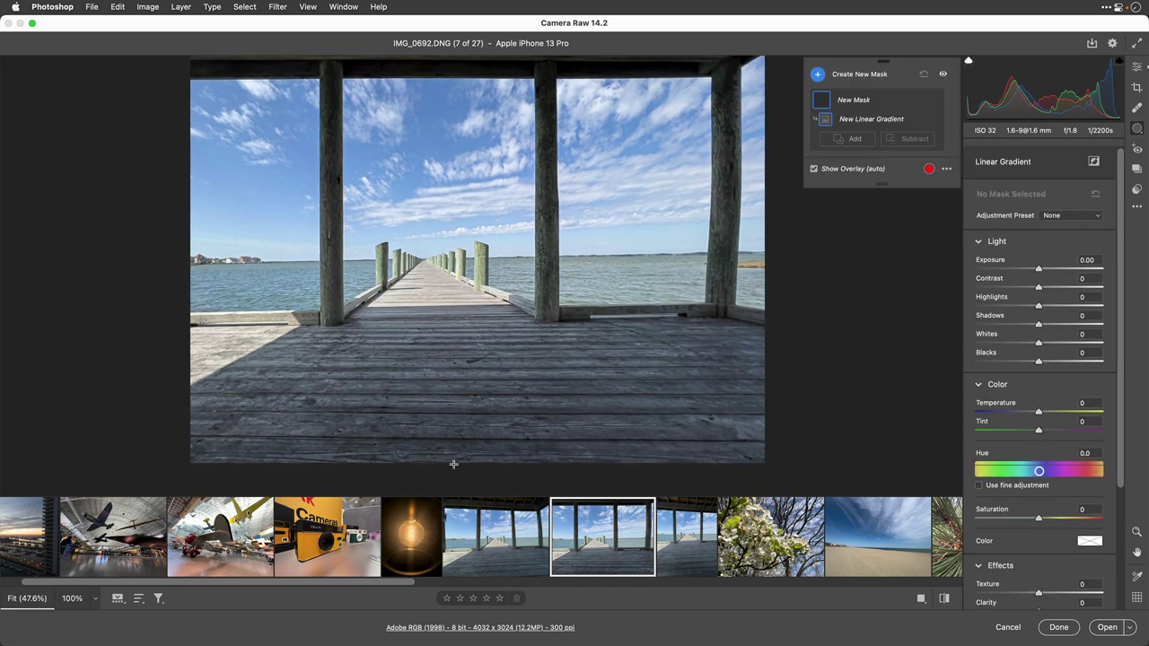
drag(455, 464, 449, 321)
drag(1039, 269, 1000, 269)
scroll(1005, 316, up, 1)
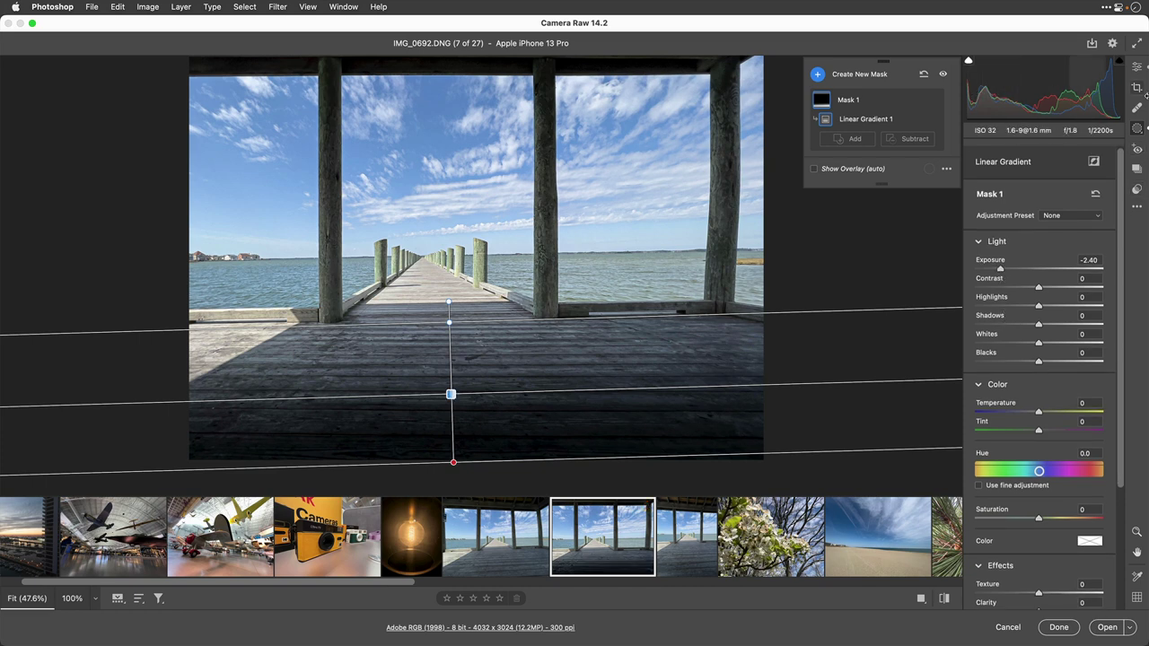
scroll(1036, 185, down, 2)
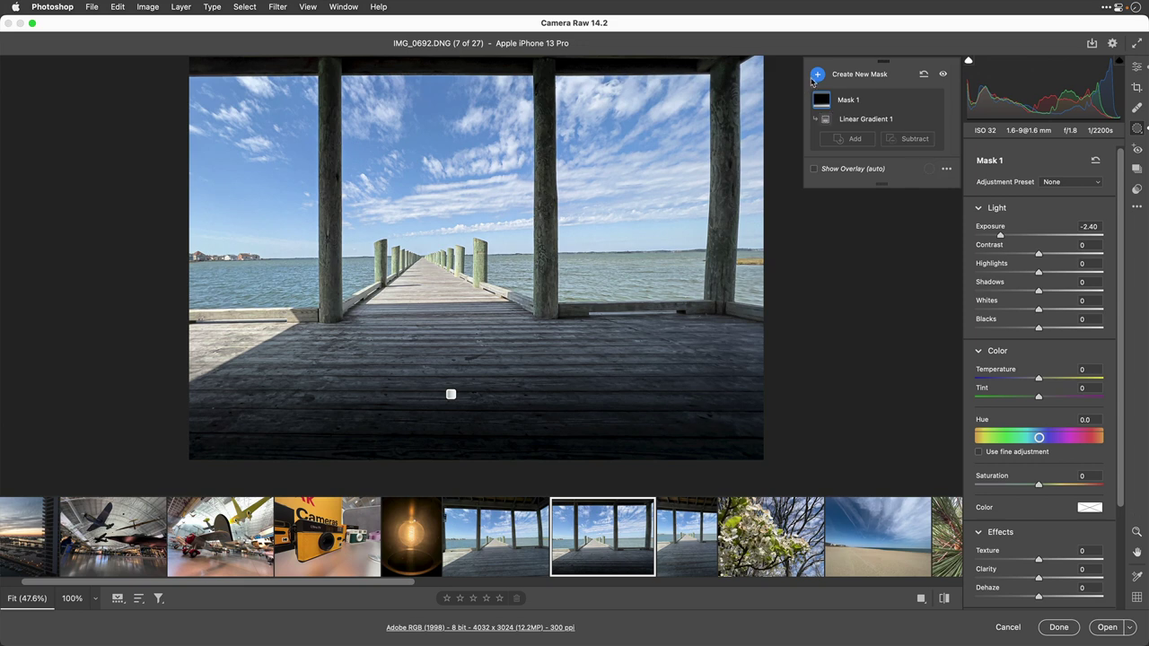
- Add a Sky mask with Saturation +62, lowering highlights and raising whites
click(818, 75)
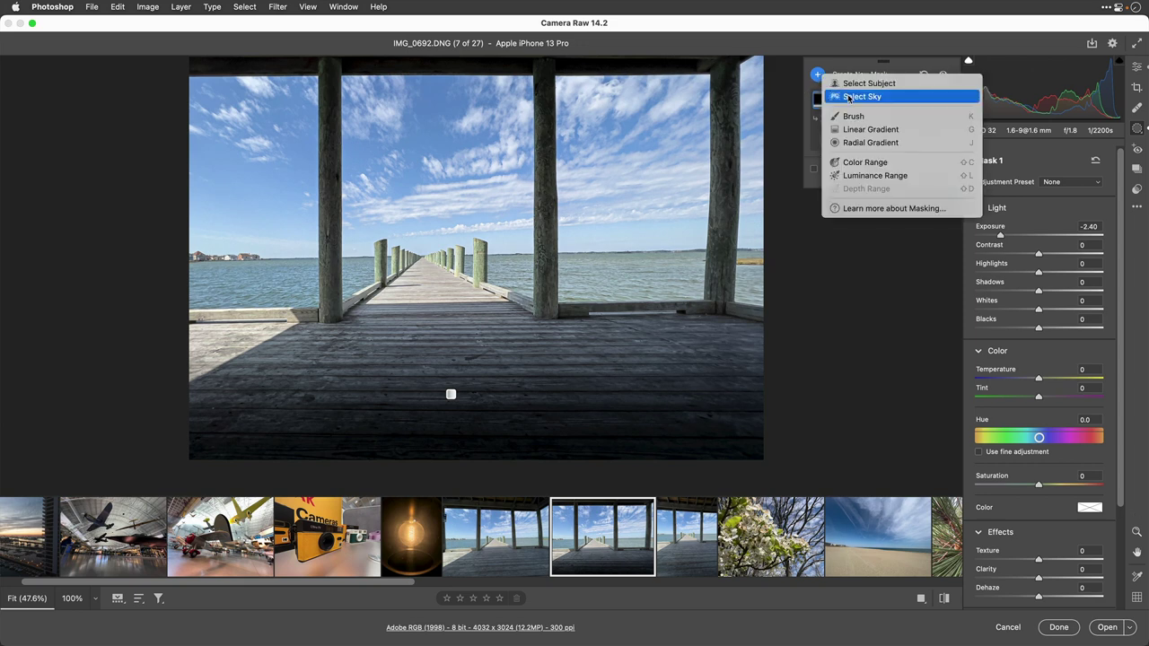
click(849, 96)
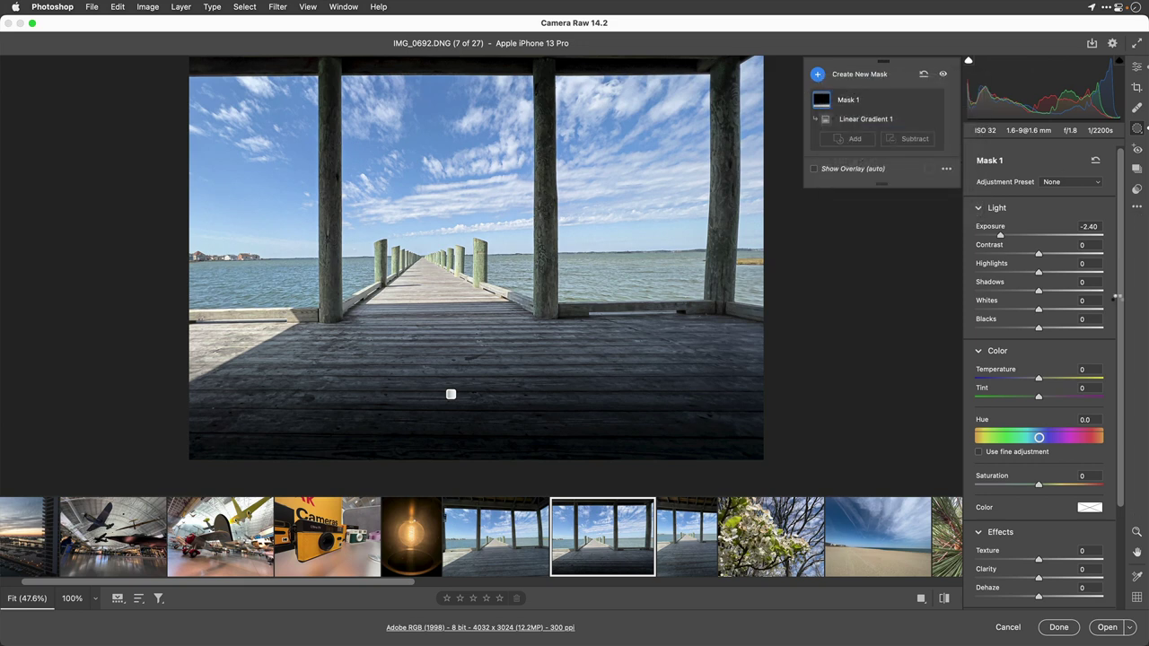
scroll(1059, 435, down, 1)
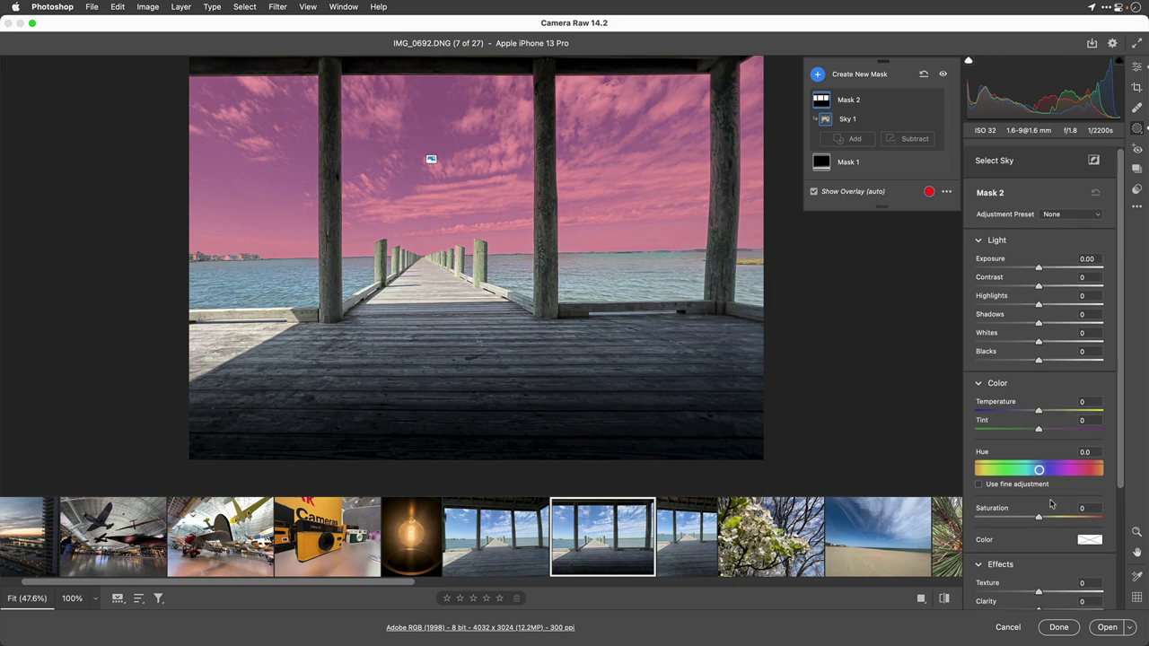
scroll(1037, 527, down, 3)
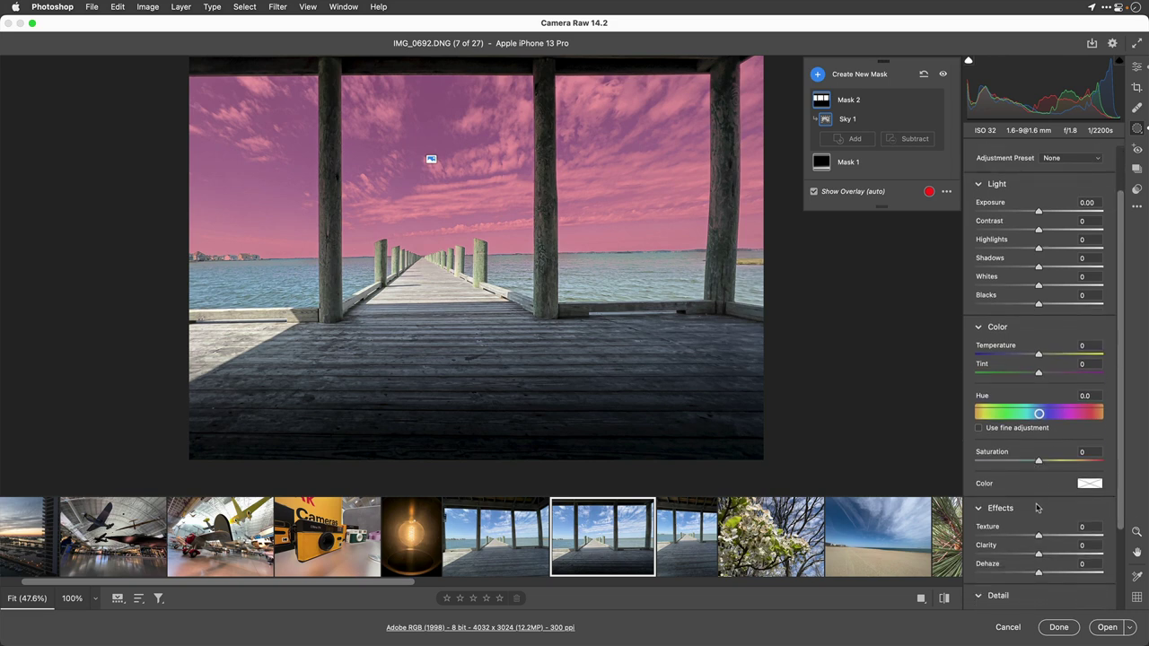
drag(1039, 462, 1078, 461)
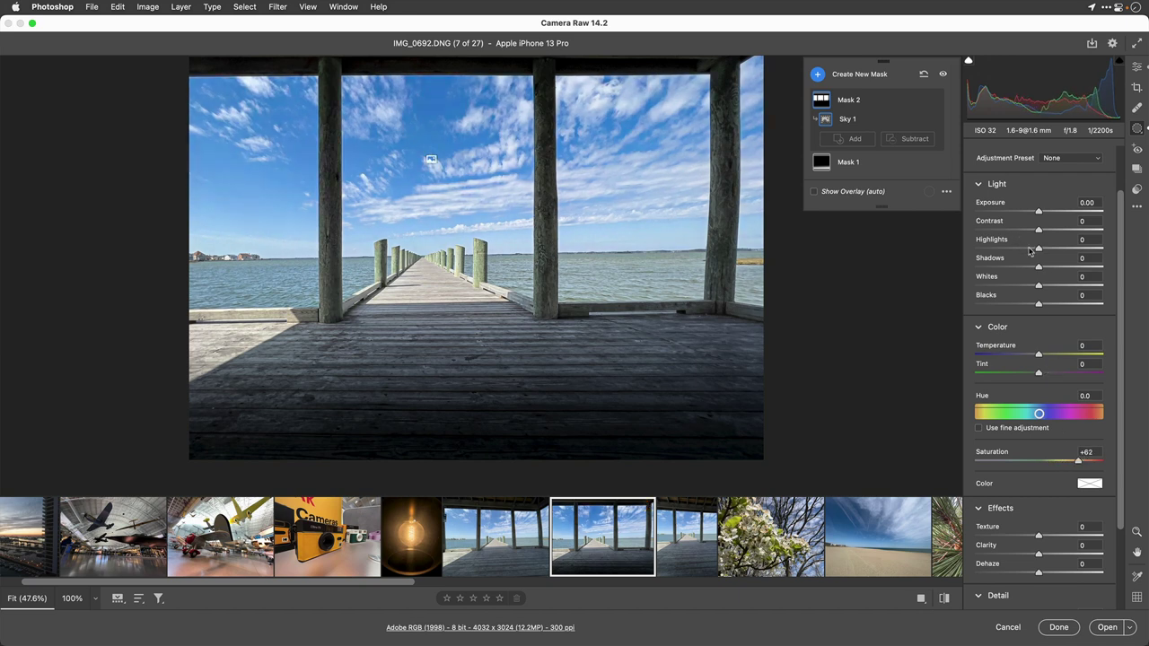
drag(1038, 252, 1007, 250)
drag(1040, 289, 1067, 288)
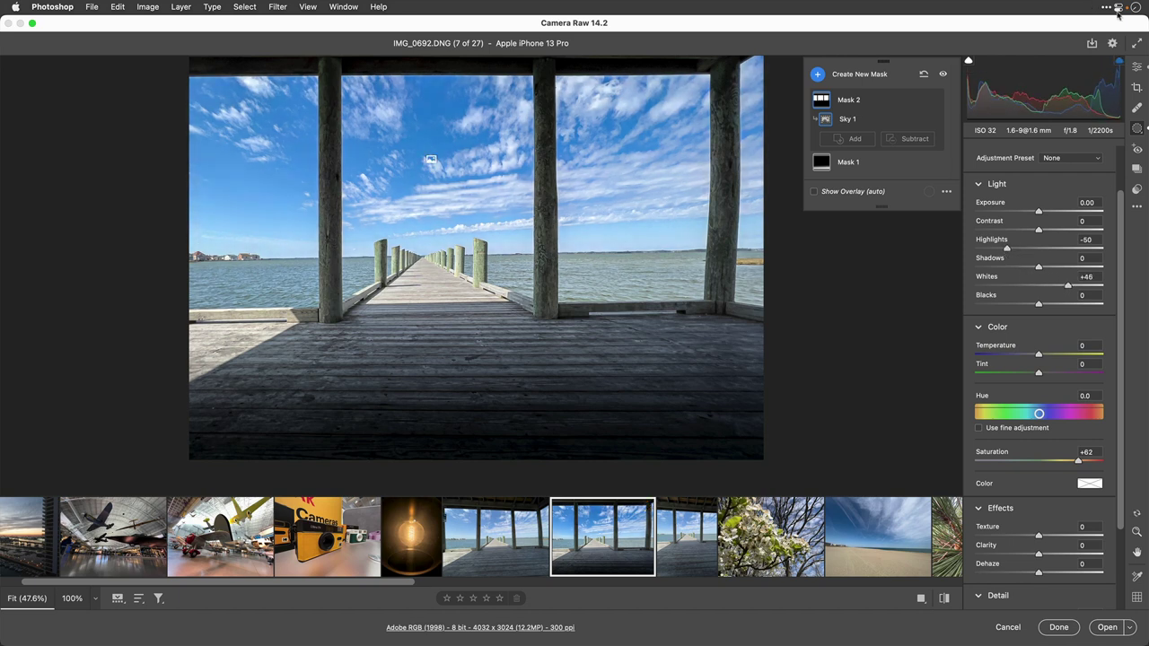
- With clipping warnings on, settle the sky's Highlights at -100 and Whites at +15
click(1118, 63)
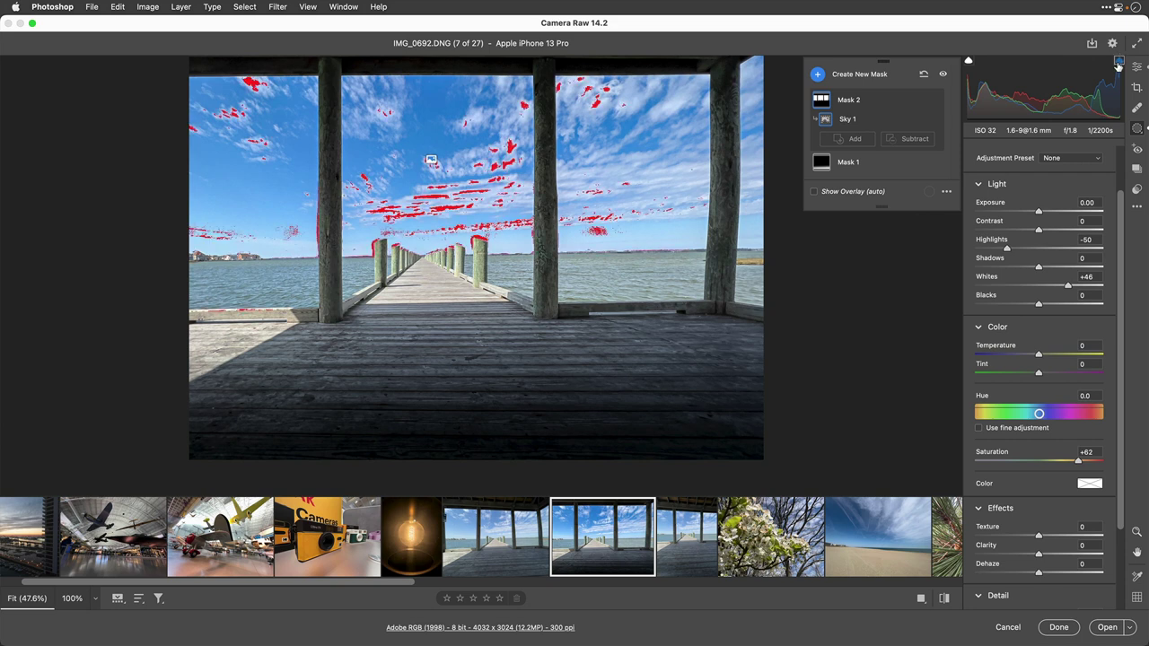
click(969, 62)
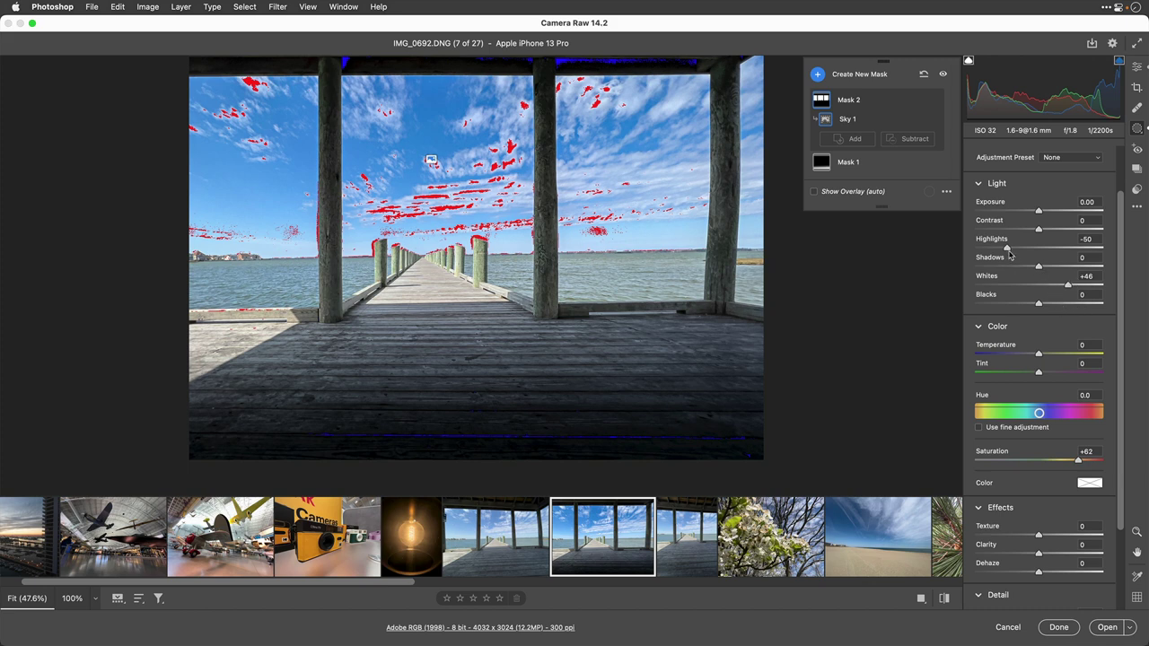
drag(1010, 252, 974, 253)
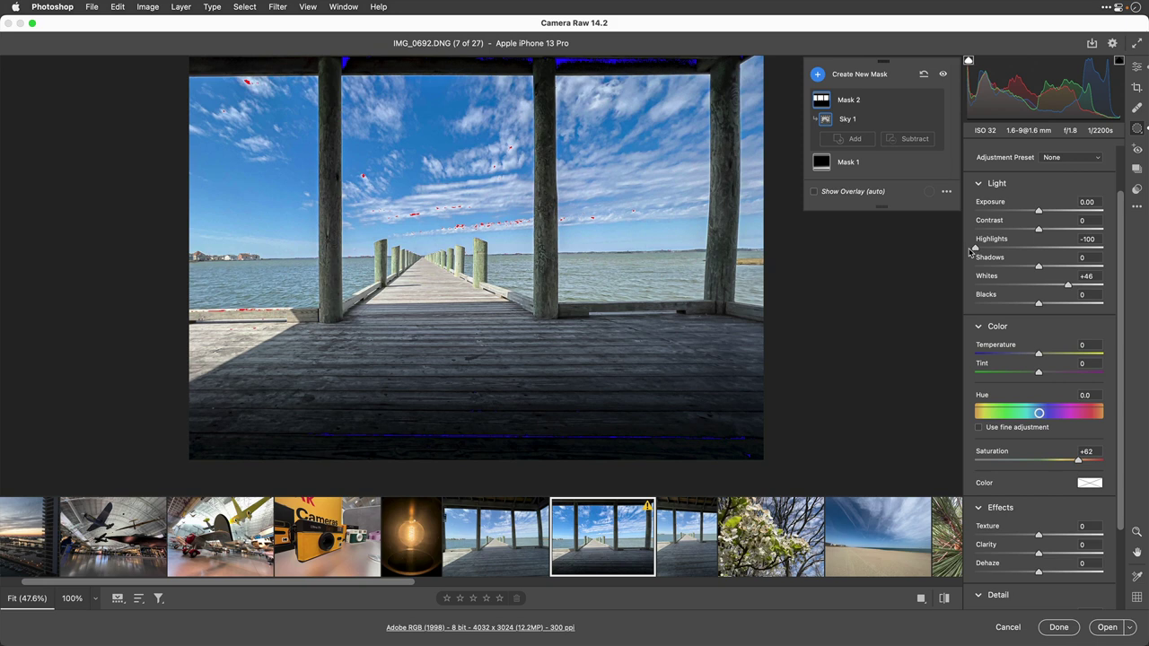
drag(1068, 287, 1047, 290)
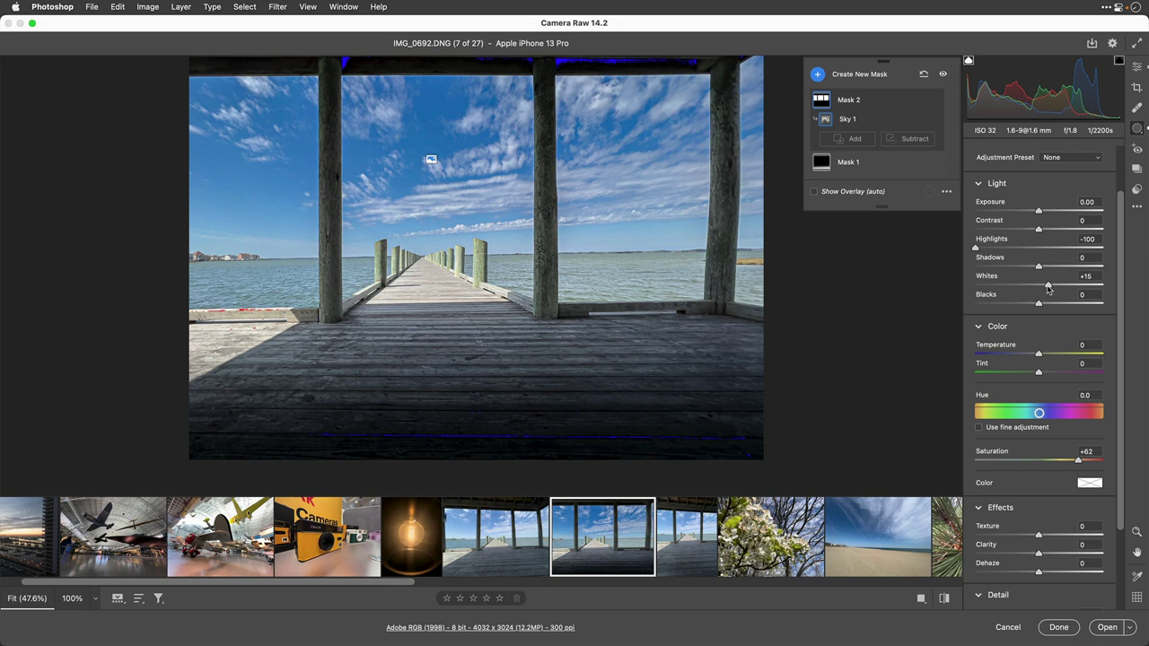
scroll(1078, 332, down, 1)
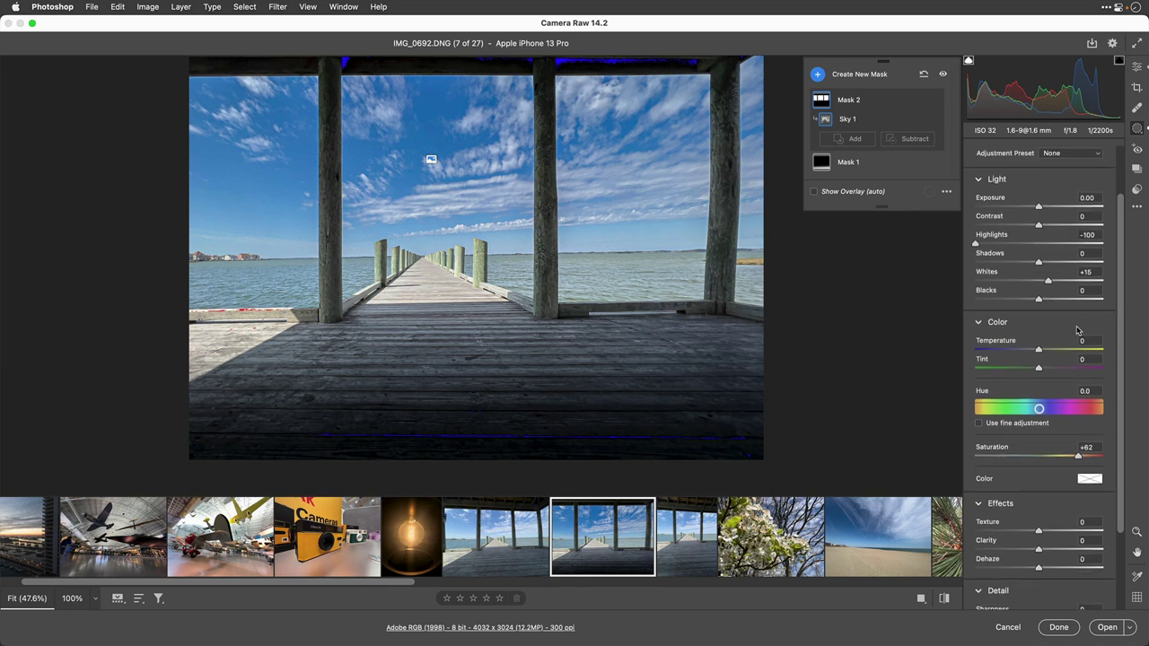
scroll(1077, 331, down, 3)
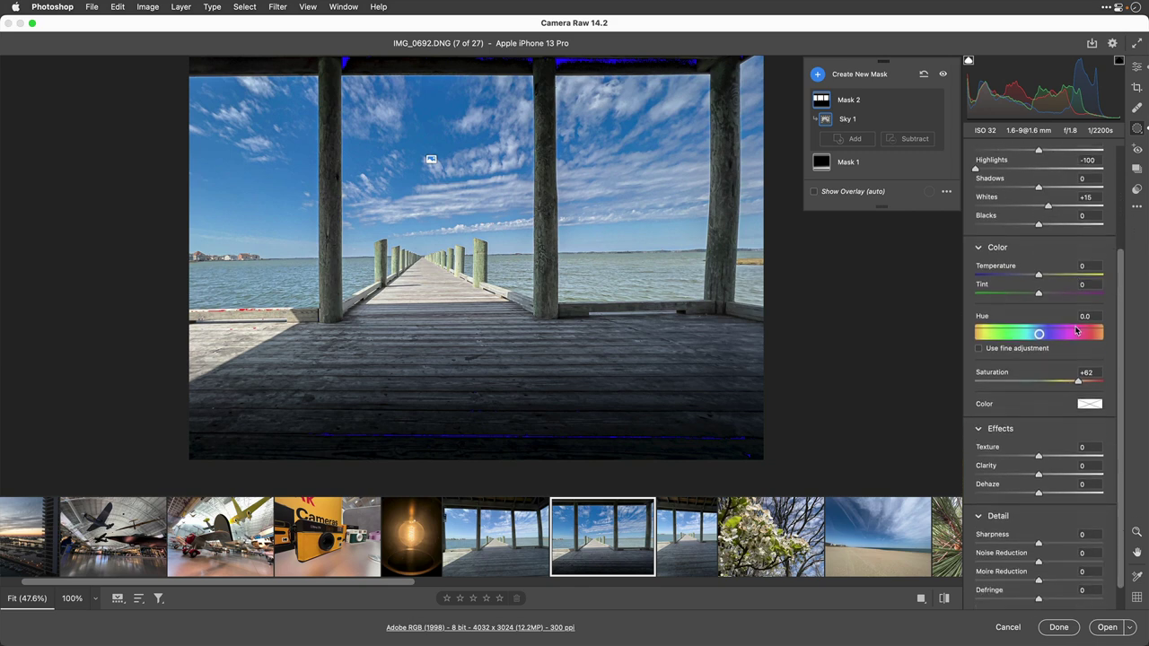
scroll(1077, 331, down, 1)
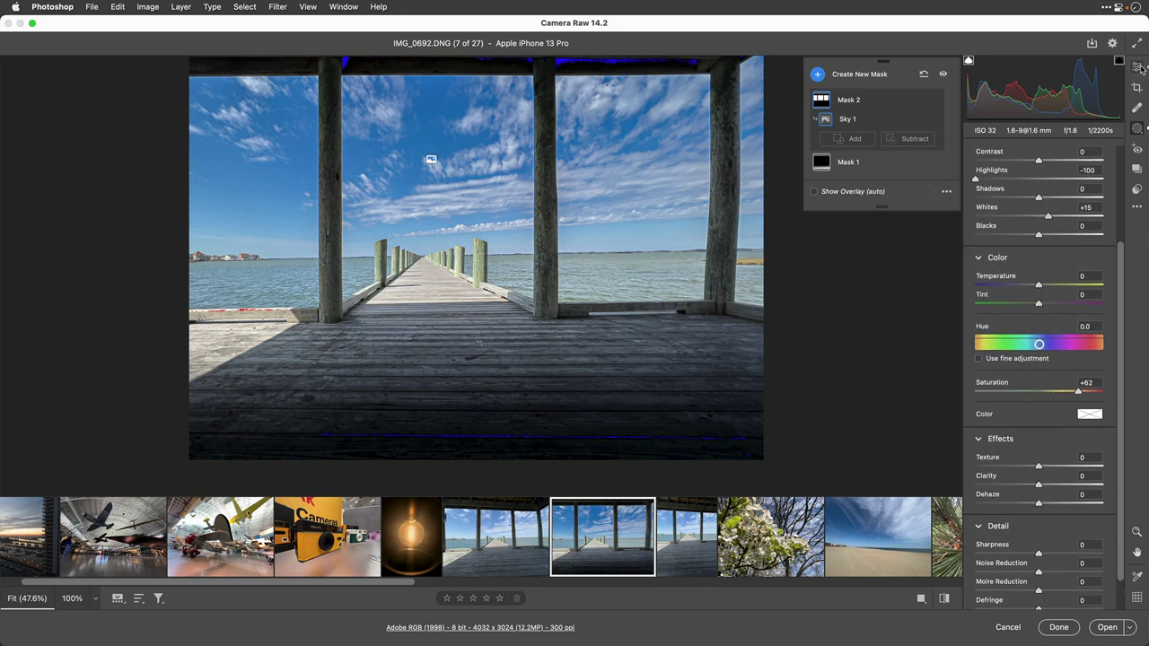
- Darken boardwalk luminance to Oranges -63 and Yellows -58, and set Vignetting to -24
click(1138, 68)
scroll(979, 481, down, 5)
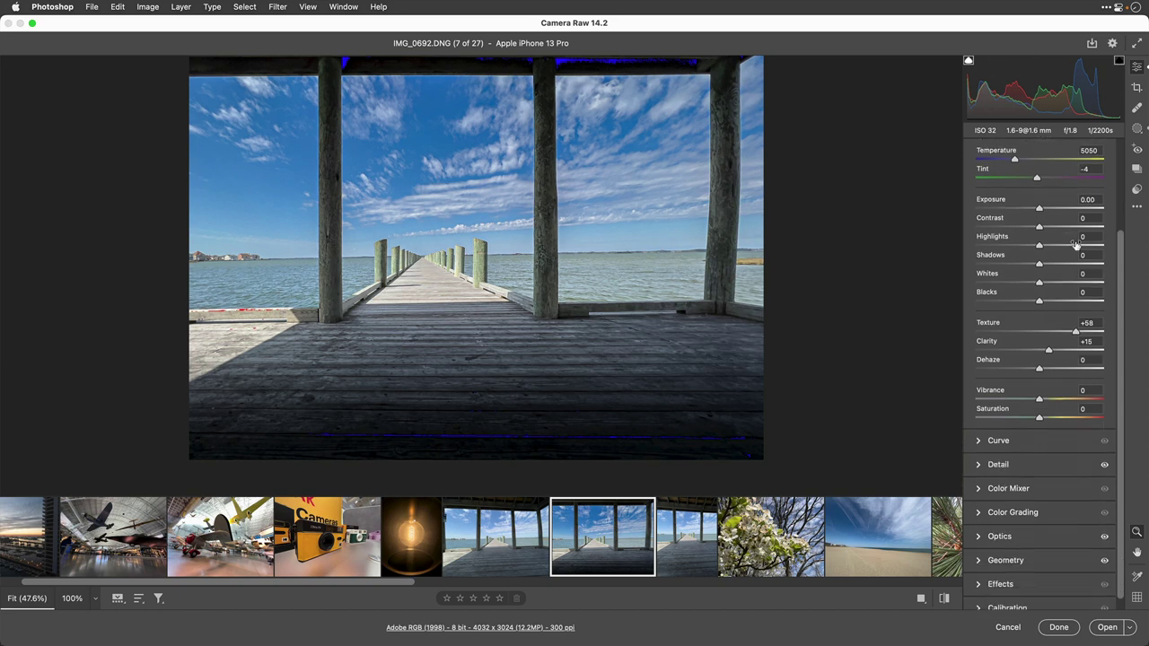
click(979, 478)
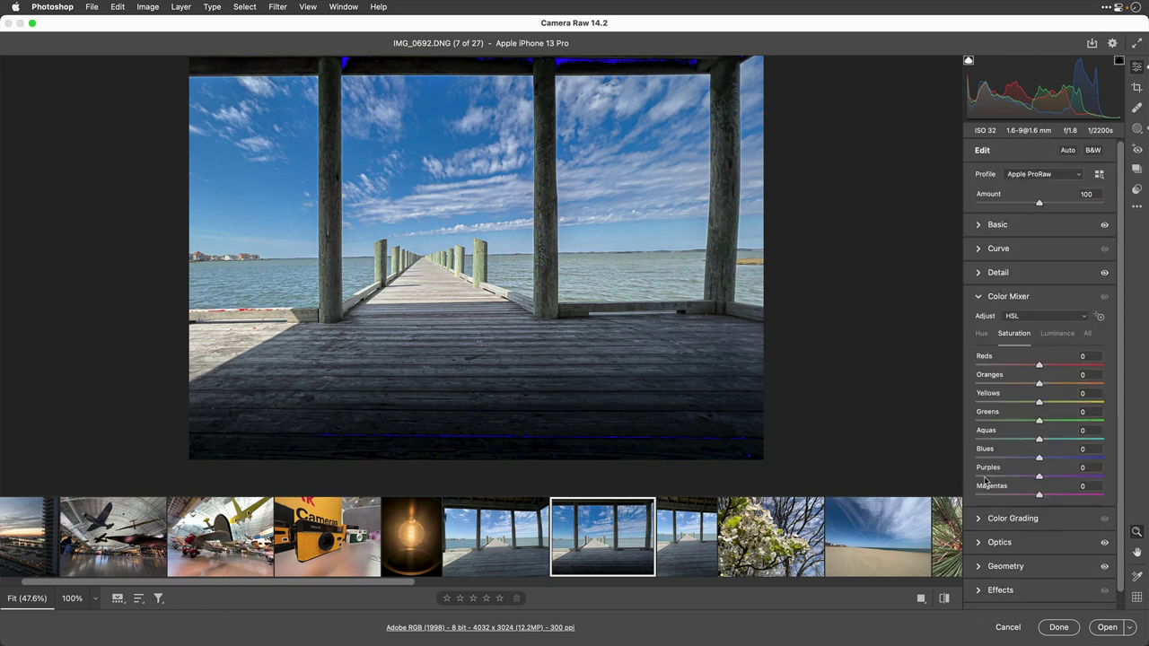
click(1097, 318)
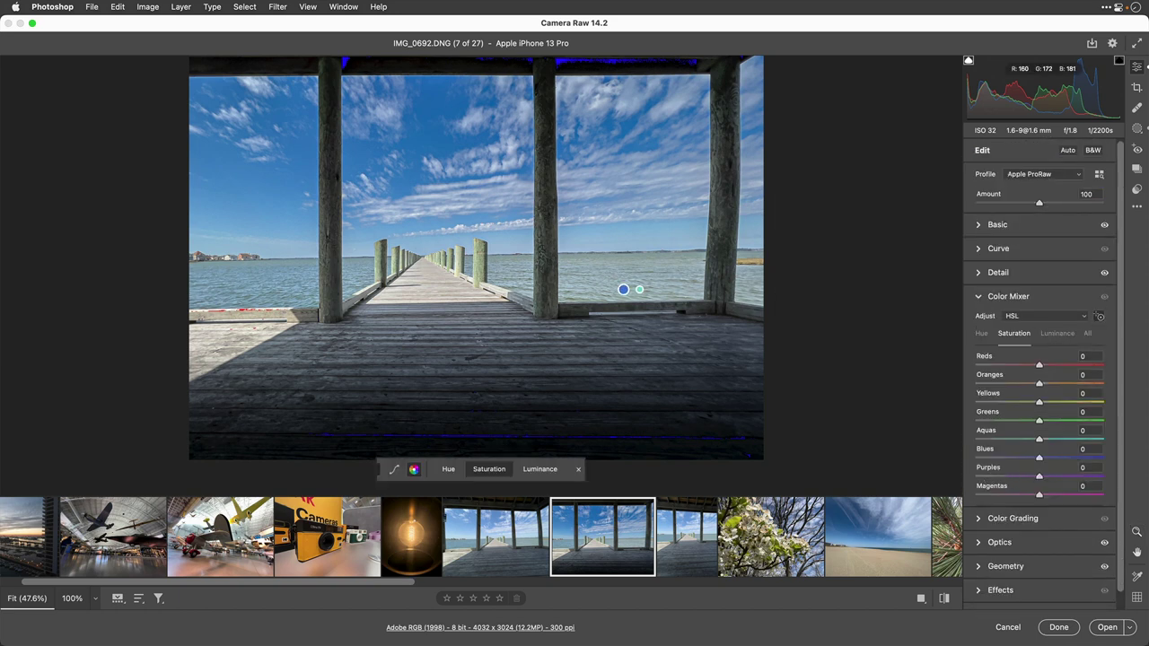
drag(663, 276, 594, 277)
click(1054, 334)
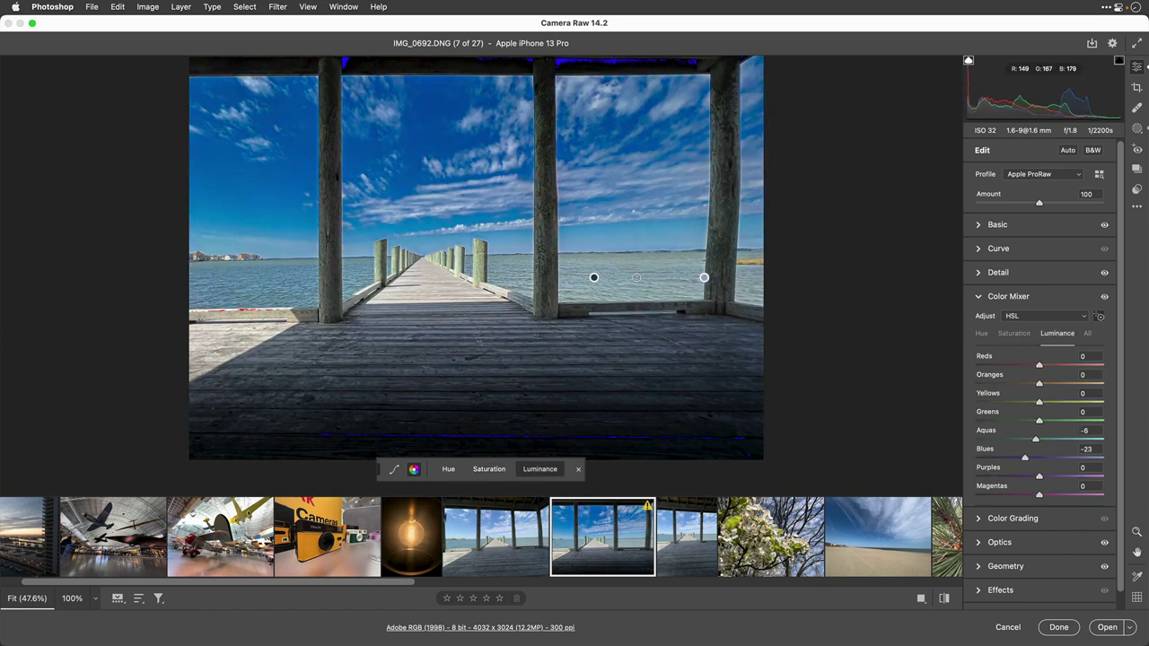
key(super+z)
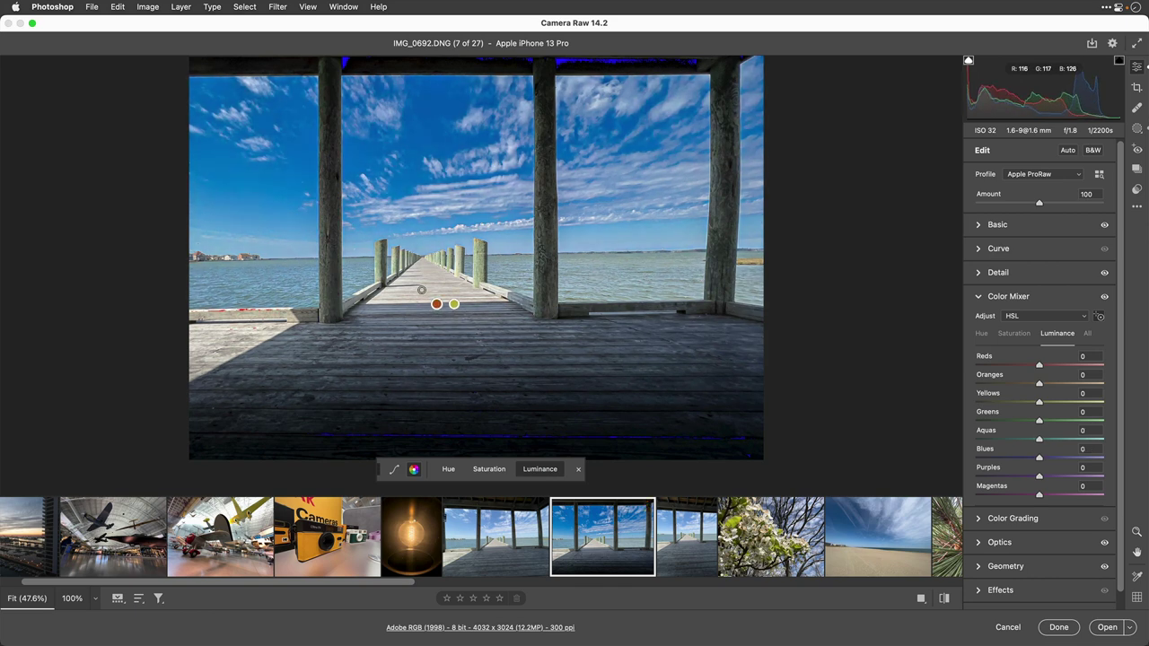
drag(421, 290, 387, 290)
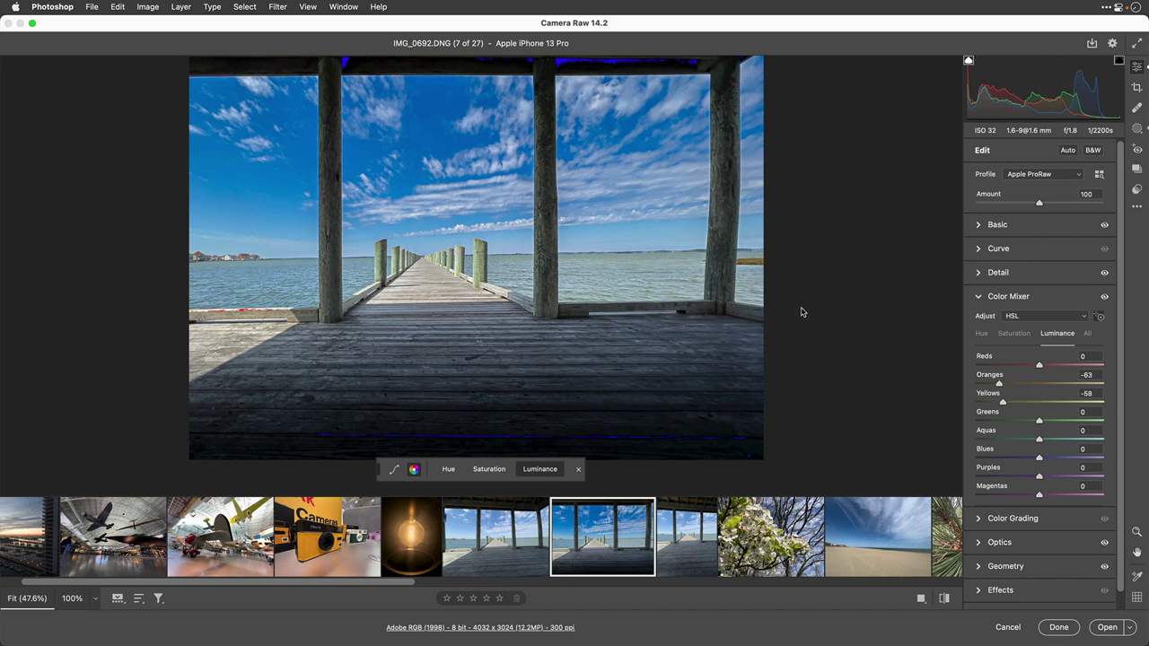
click(1010, 589)
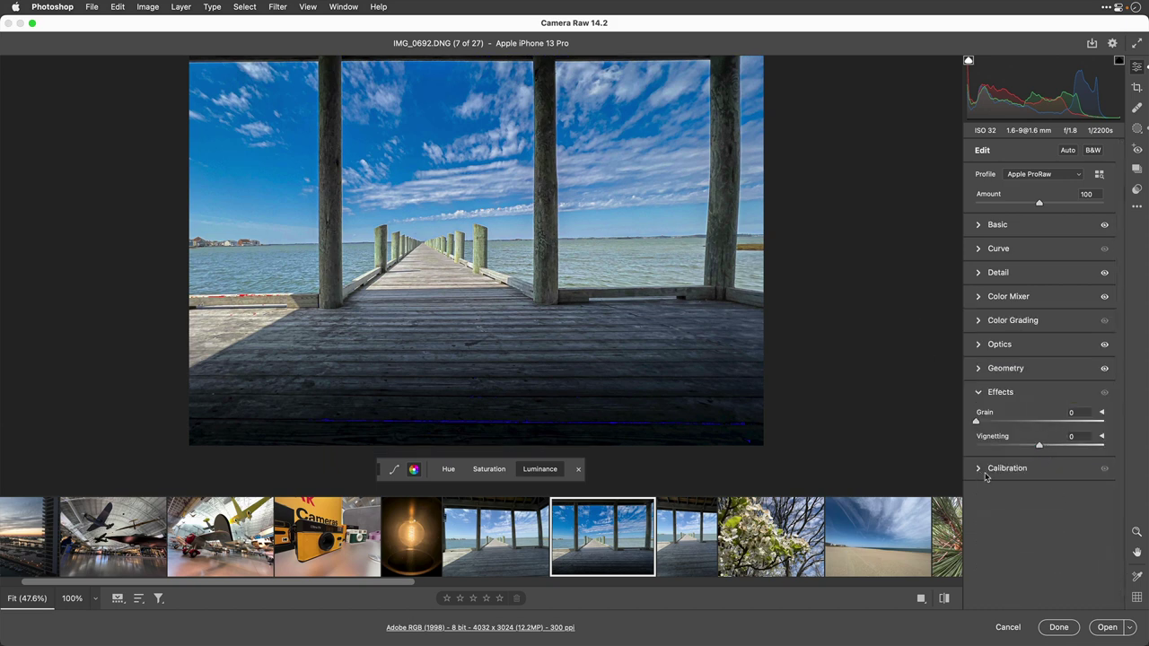
drag(1037, 447, 1026, 449)
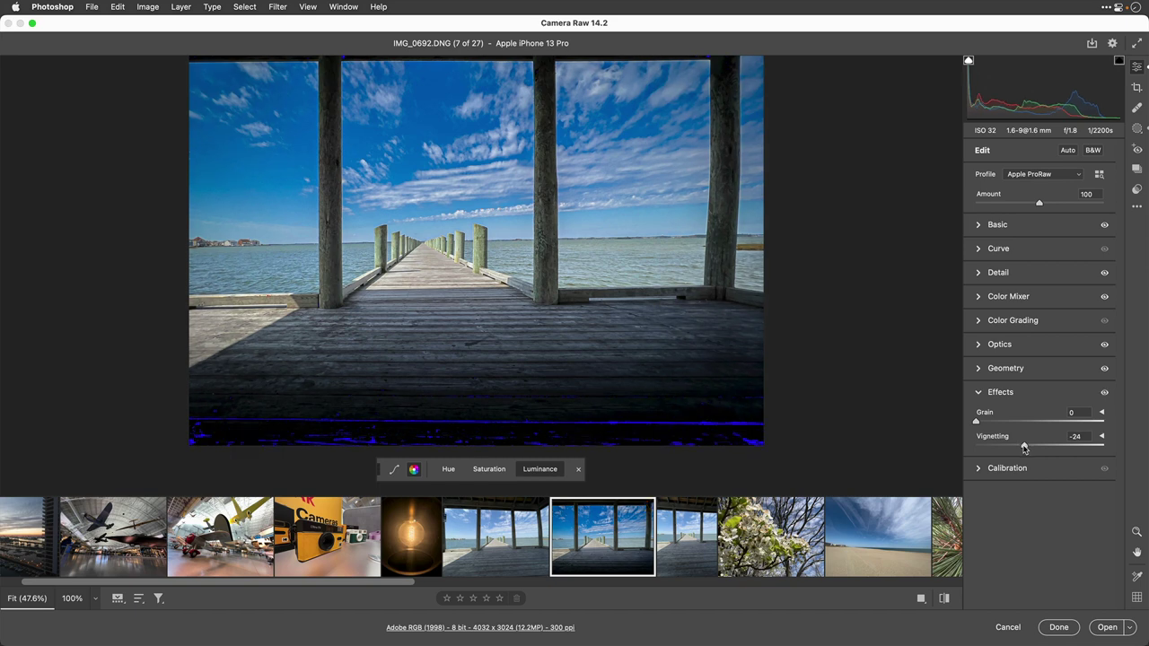
- Move to the pine cone photo IMG_0775 and raise its Apple ProRaw profile amount to 167
click(1136, 128)
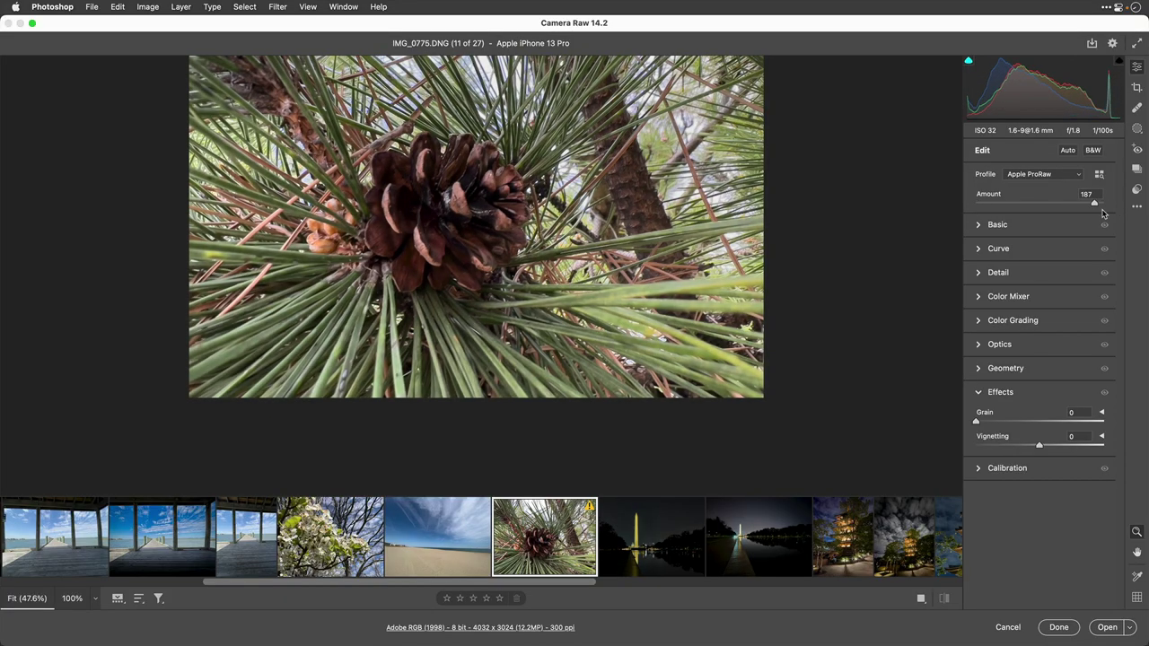
drag(1101, 204, 919, 215)
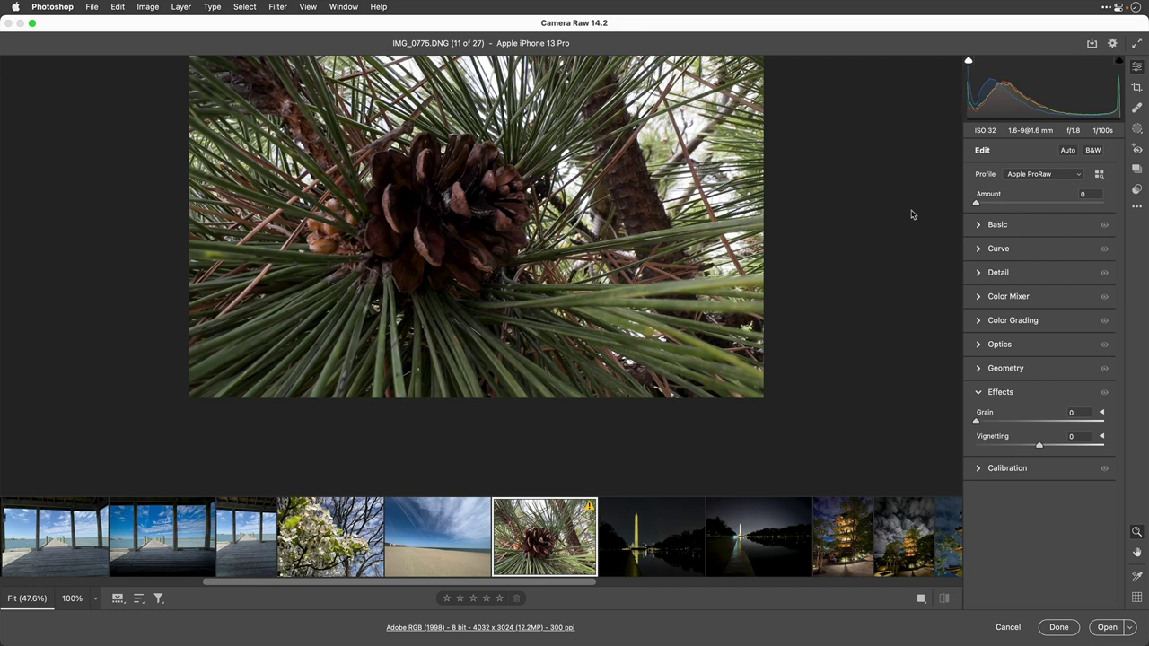
drag(995, 215, 1085, 217)
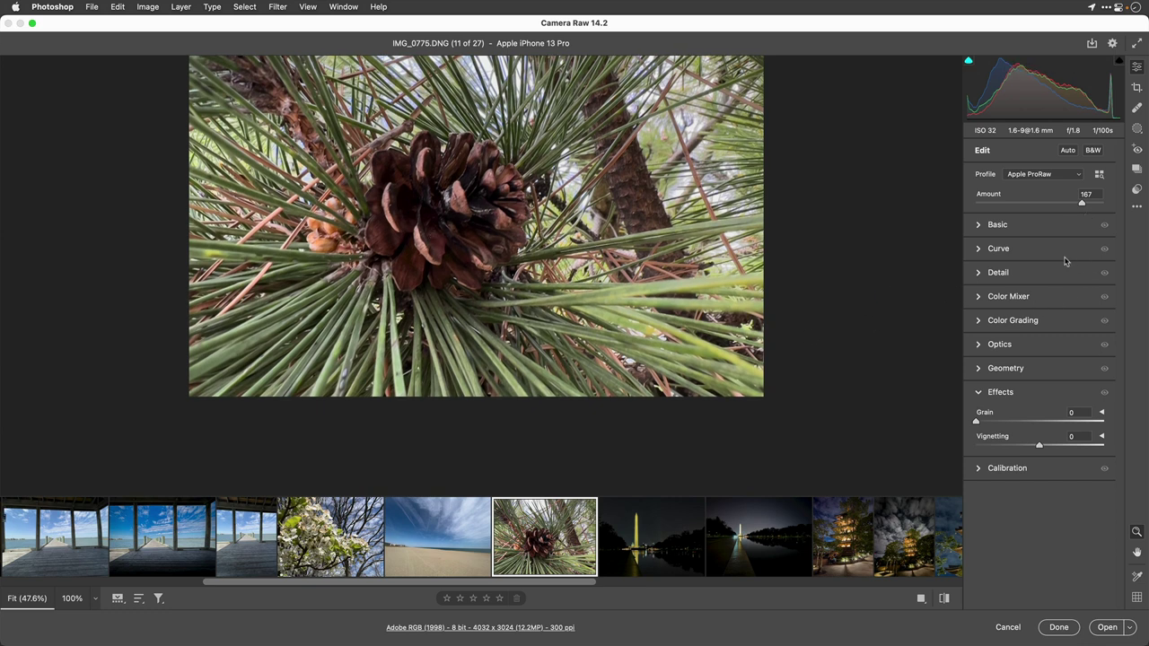
- Rough in the pine cone's tone: Texture +69, lifted shadows, deeper blacks, lower highlights, brighter whites
click(981, 229)
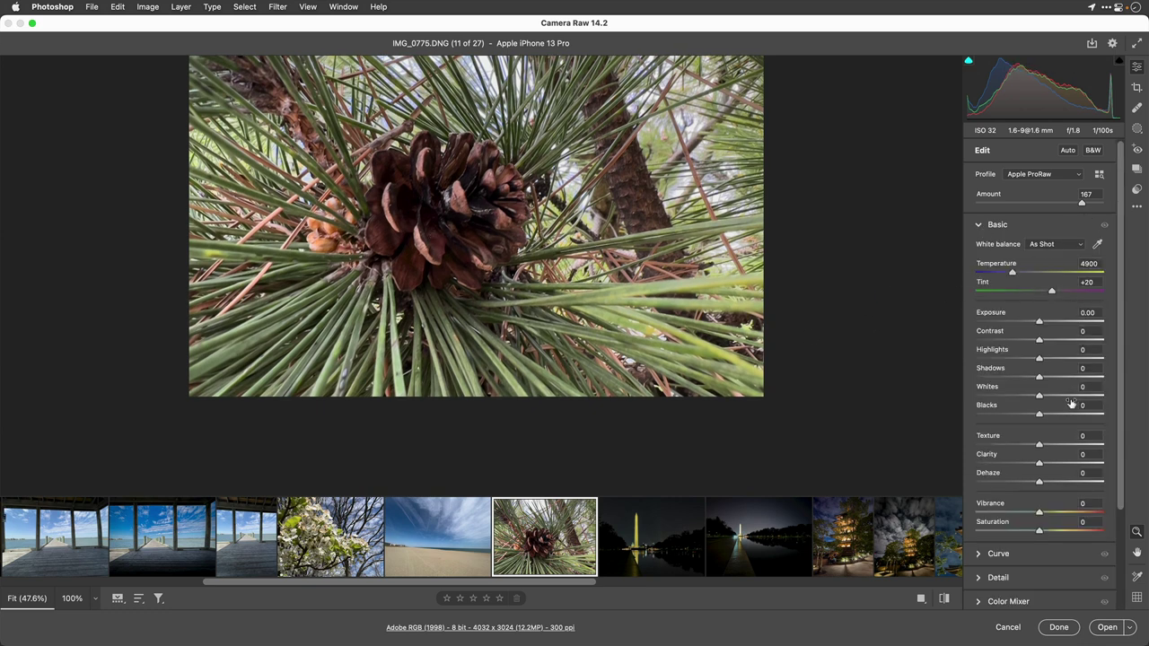
drag(1047, 464, 1044, 465)
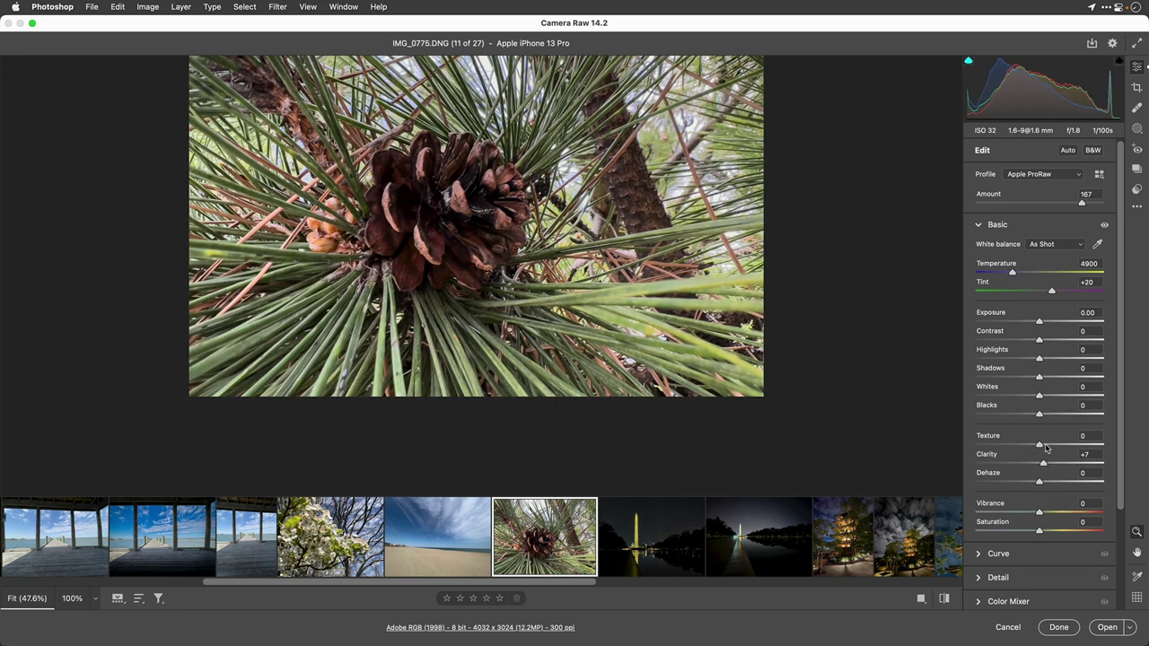
drag(1048, 448, 1085, 449)
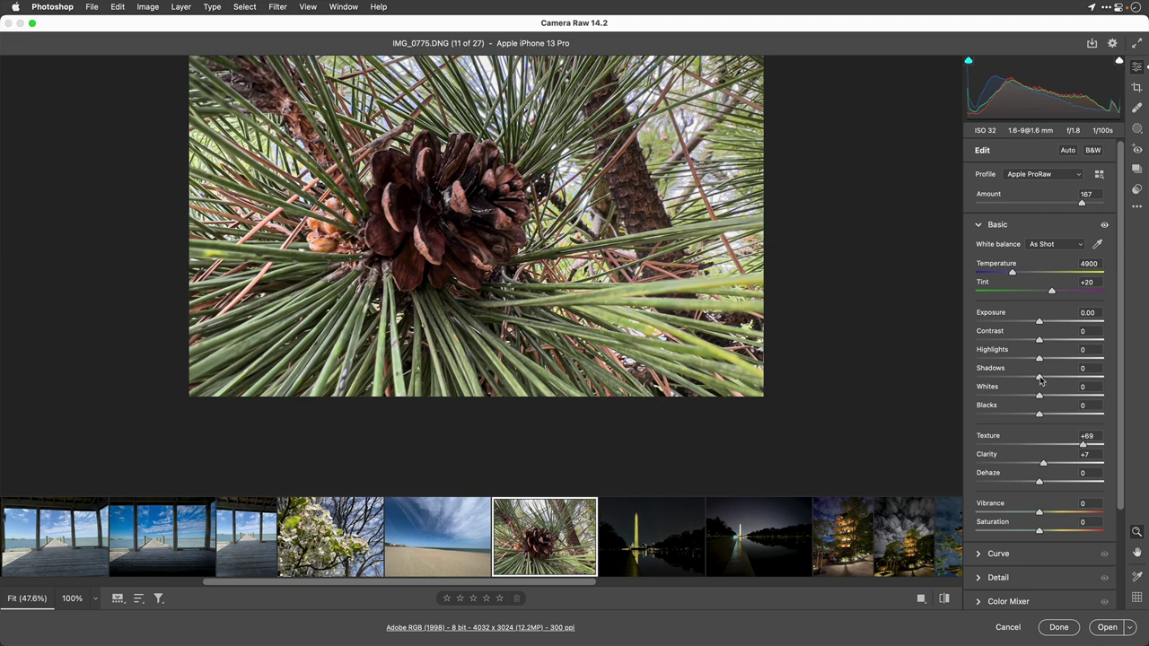
drag(1039, 379, 1075, 381)
drag(1040, 416, 1012, 416)
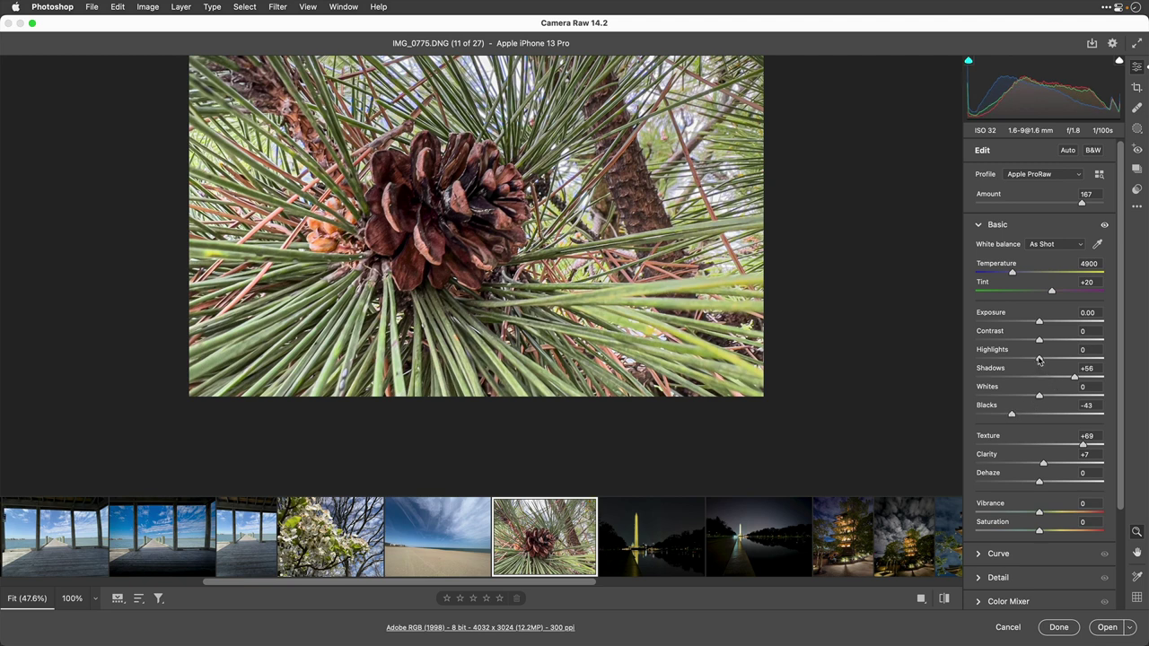
drag(1040, 360, 984, 360)
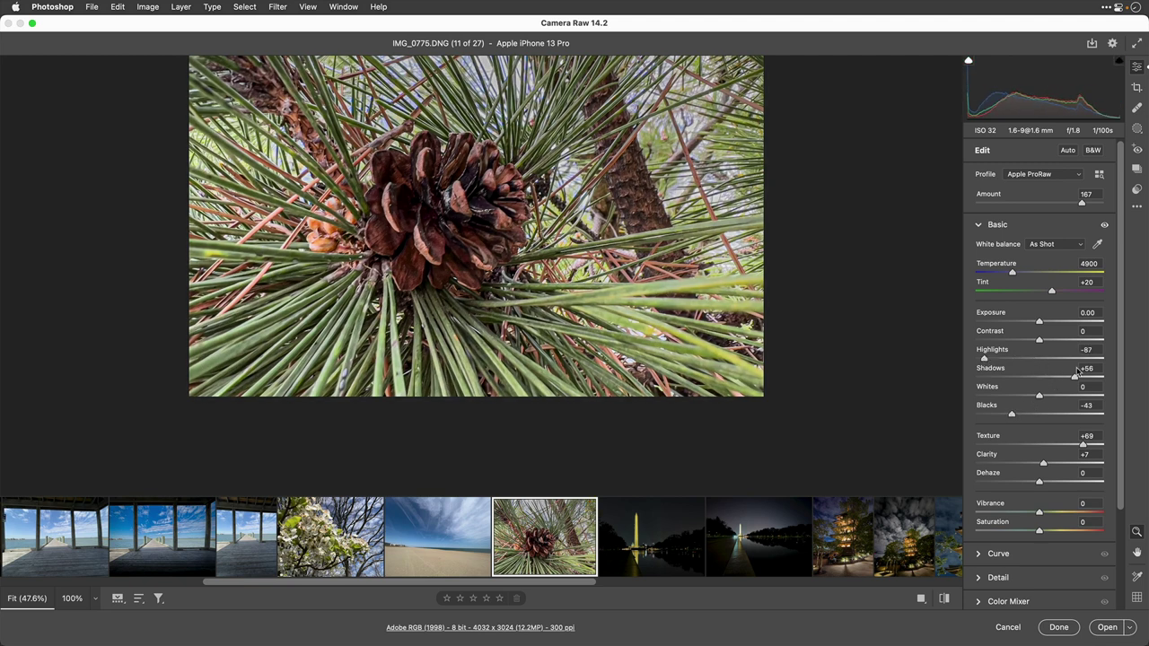
drag(1046, 399, 1061, 399)
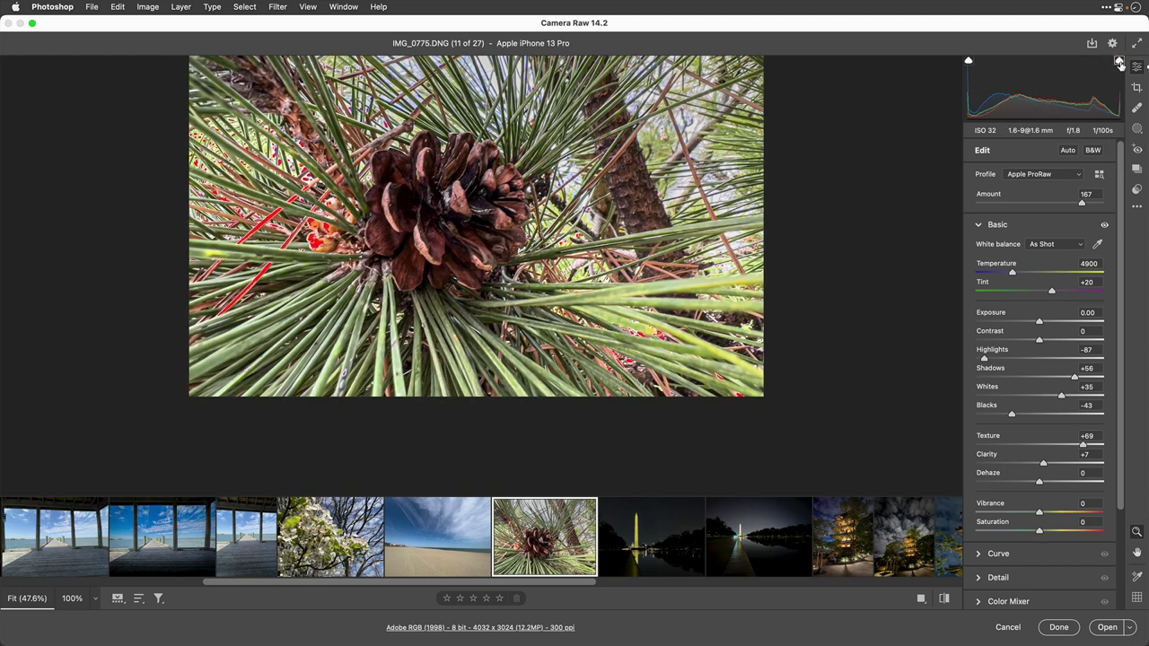
- With clipping warnings on, refine to Whites +27, Highlights -97, Exposure -0.30, Shadows +100, Clarity +25, and zoom in
click(1120, 62)
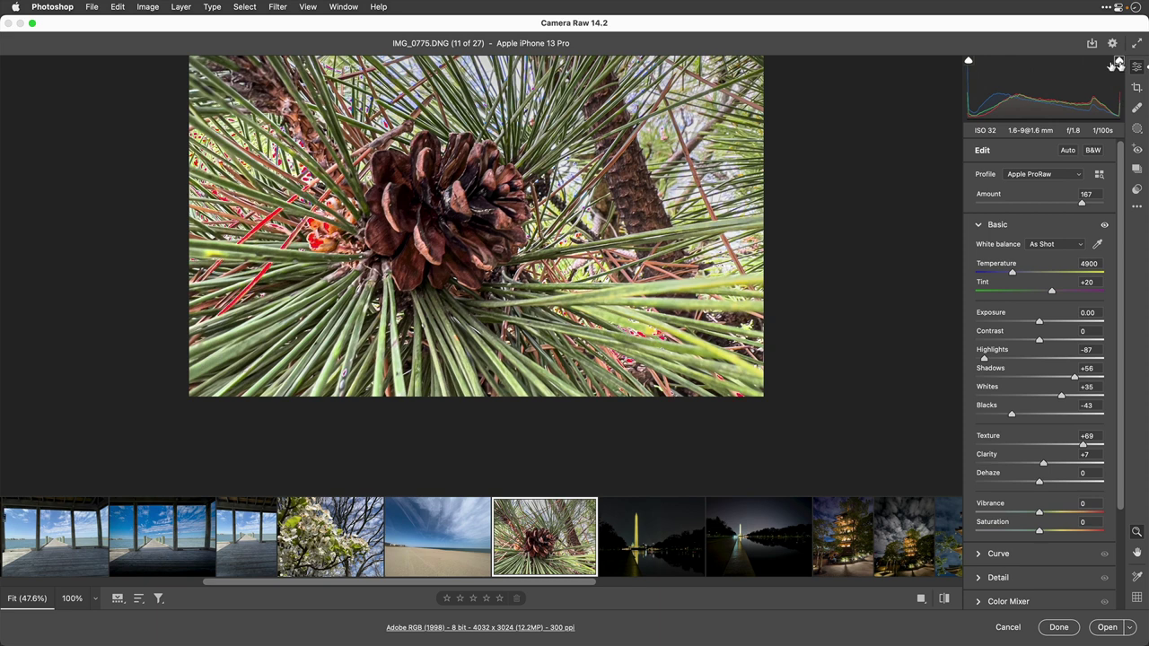
click(970, 62)
drag(1063, 399, 1058, 398)
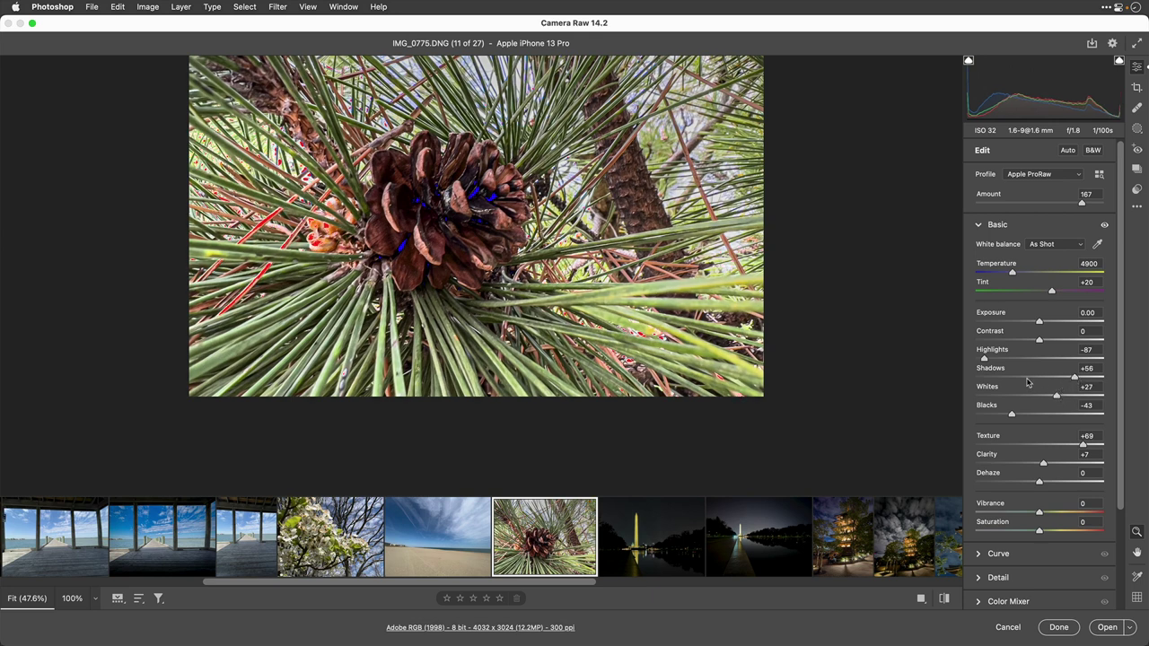
drag(984, 359, 978, 358)
drag(1040, 322, 1035, 322)
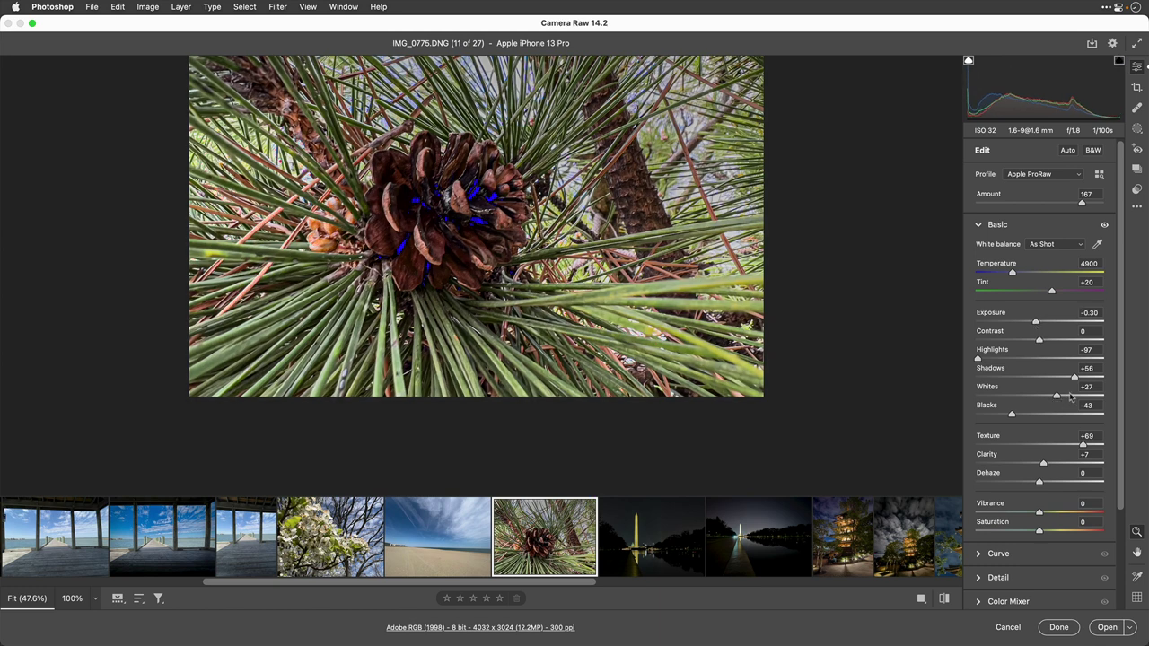
drag(1074, 380, 1110, 381)
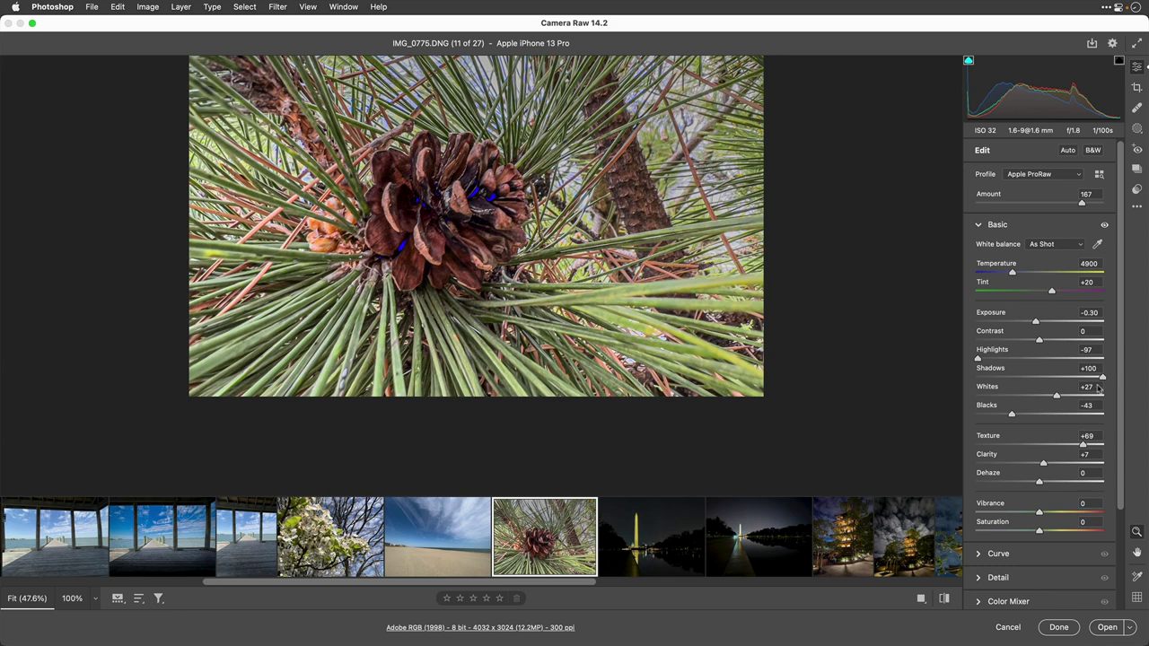
drag(1052, 464, 1056, 464)
scroll(1044, 447, down, 5)
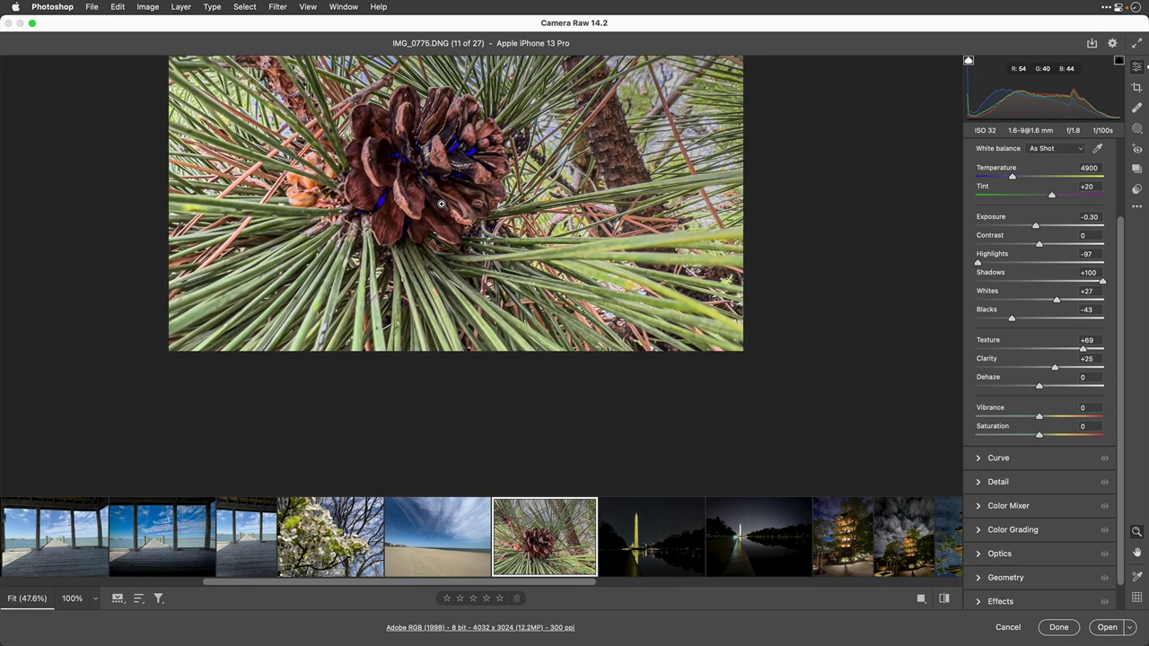
click(440, 205)
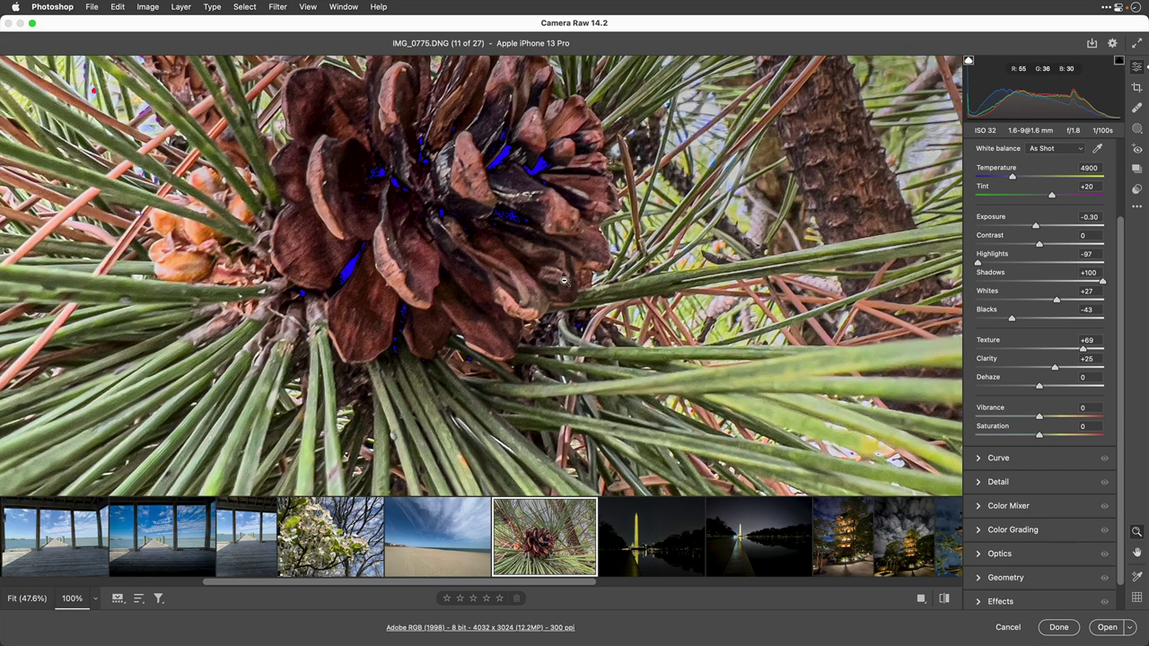
scroll(843, 400, down, 1)
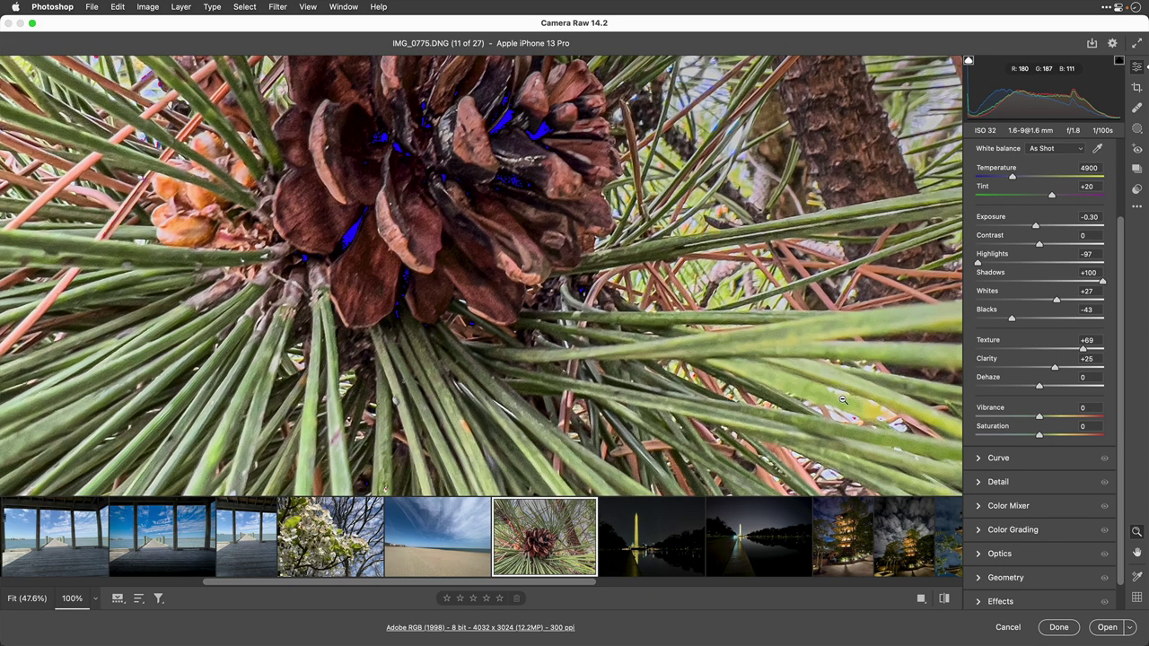
- At 100% with the Alt mask preview, set Sharpening 118, Radius 1.4, Detail 55, Masking 71
click(403, 216)
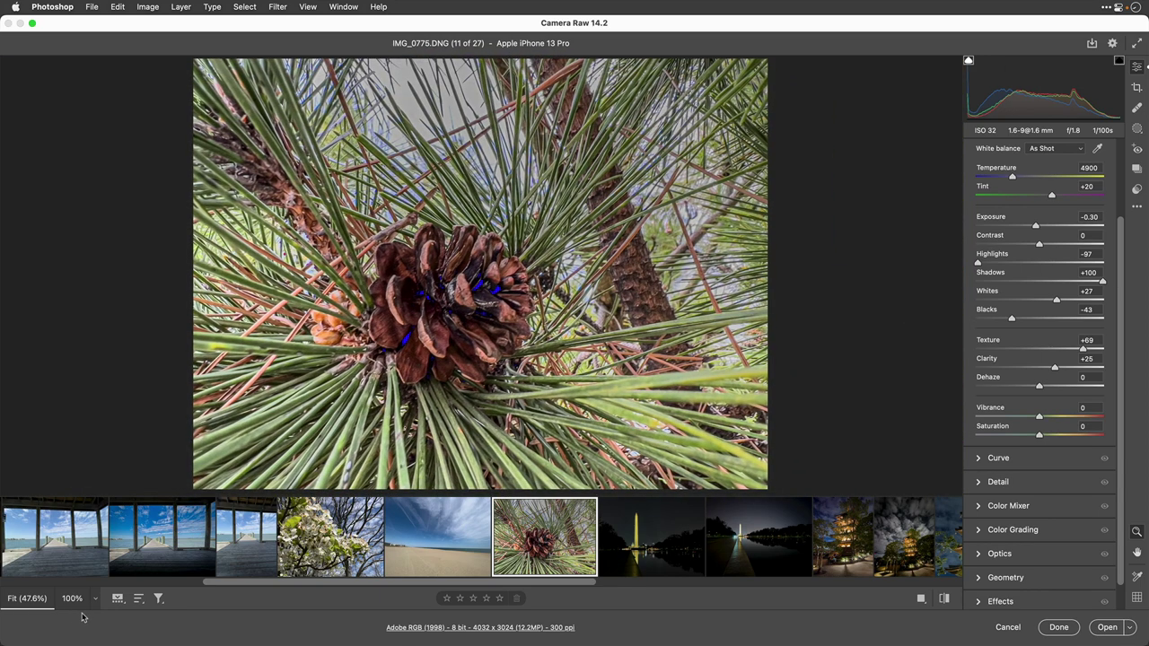
click(72, 599)
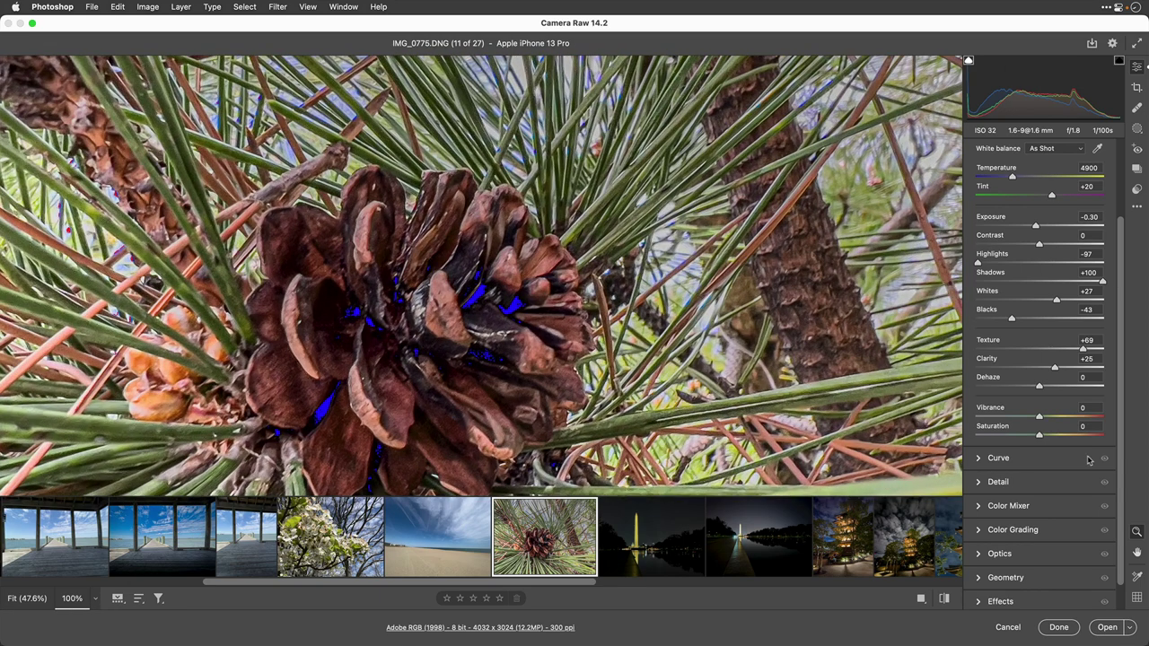
click(999, 482)
key(alt)
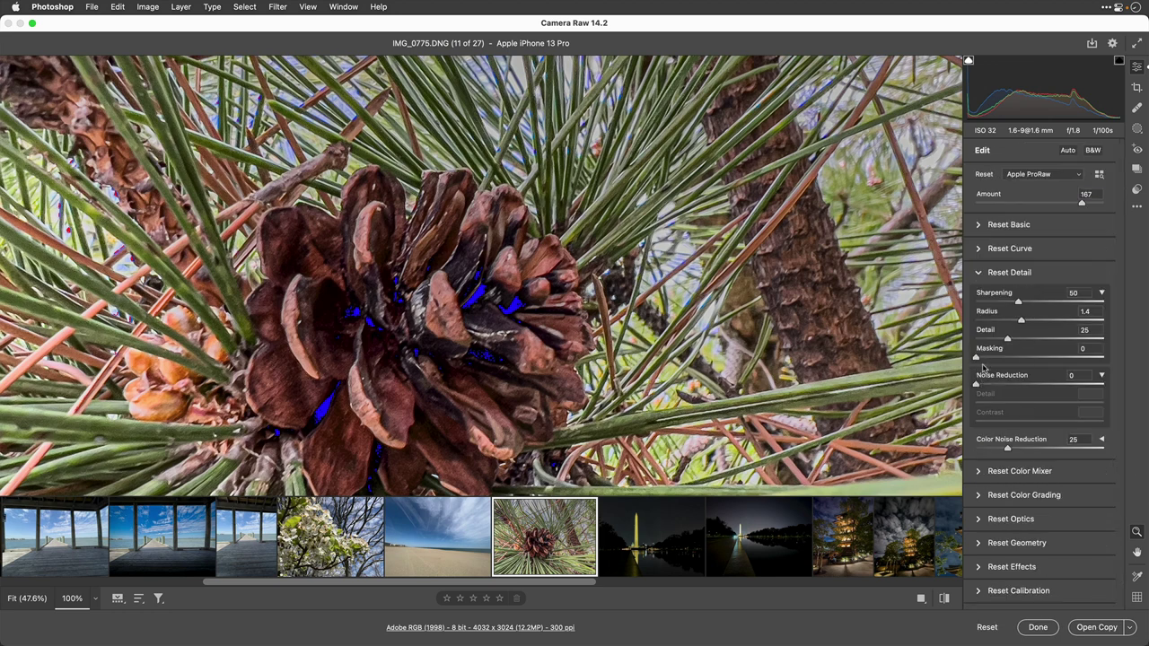
drag(984, 362, 1066, 362)
drag(1021, 302, 1075, 301)
drag(1014, 341, 1098, 343)
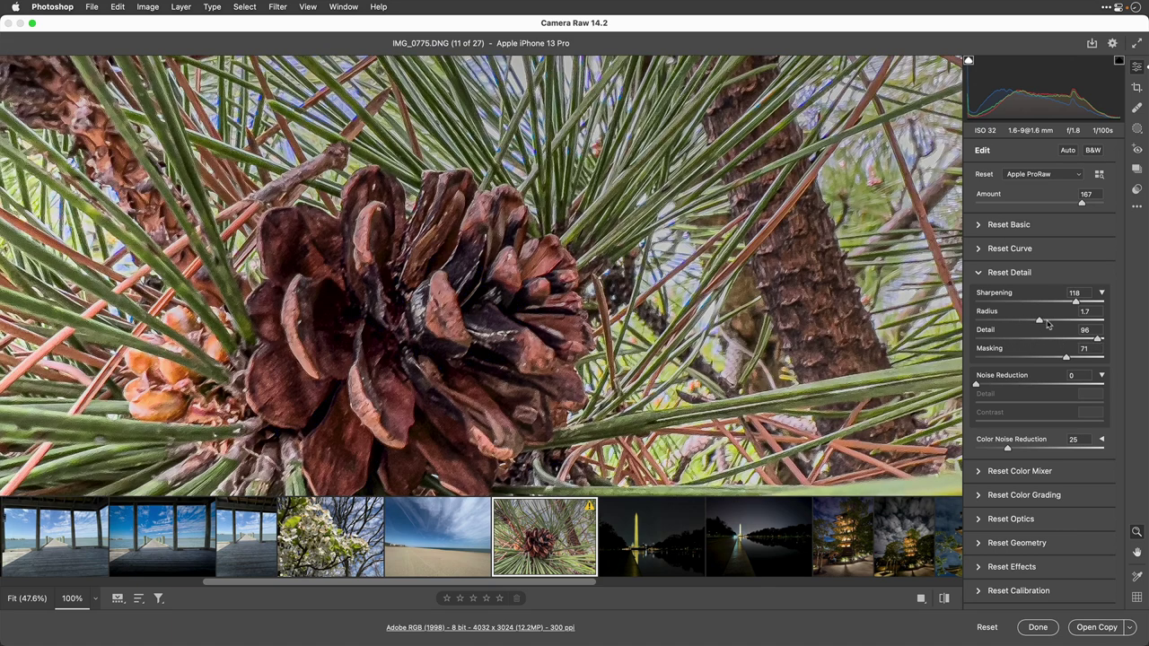
mouse_move(1035, 321)
mouse_down()
mouse_move(1070, 325)
mouse_move(1024, 328)
mouse_up()
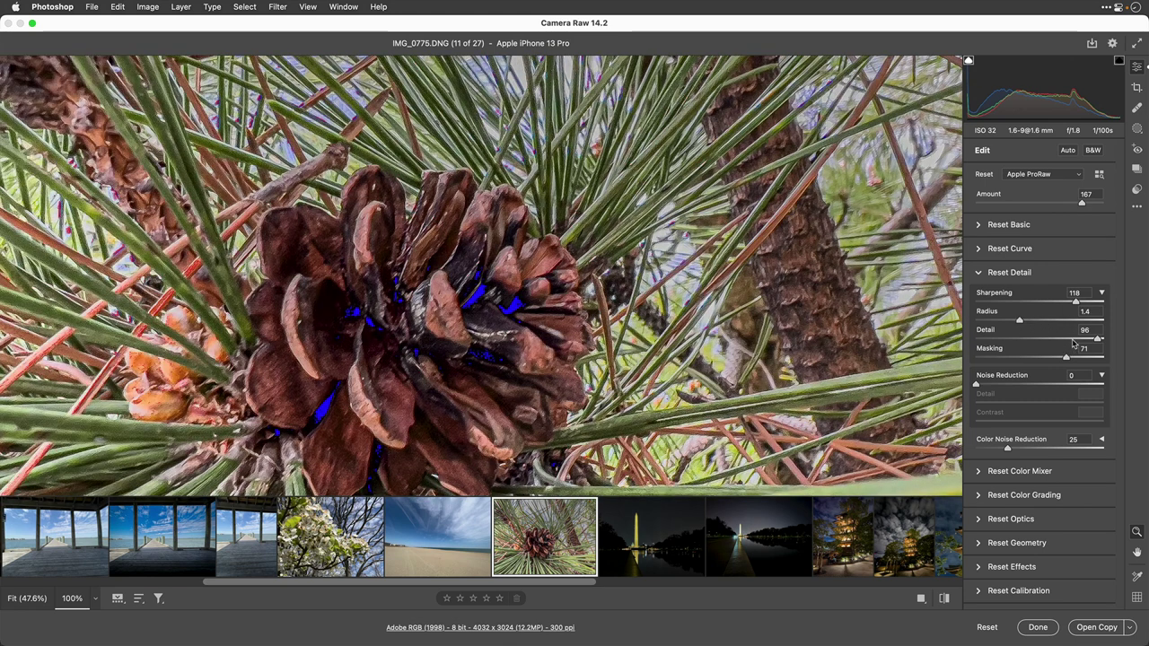
drag(1097, 339, 1046, 343)
key(alt)
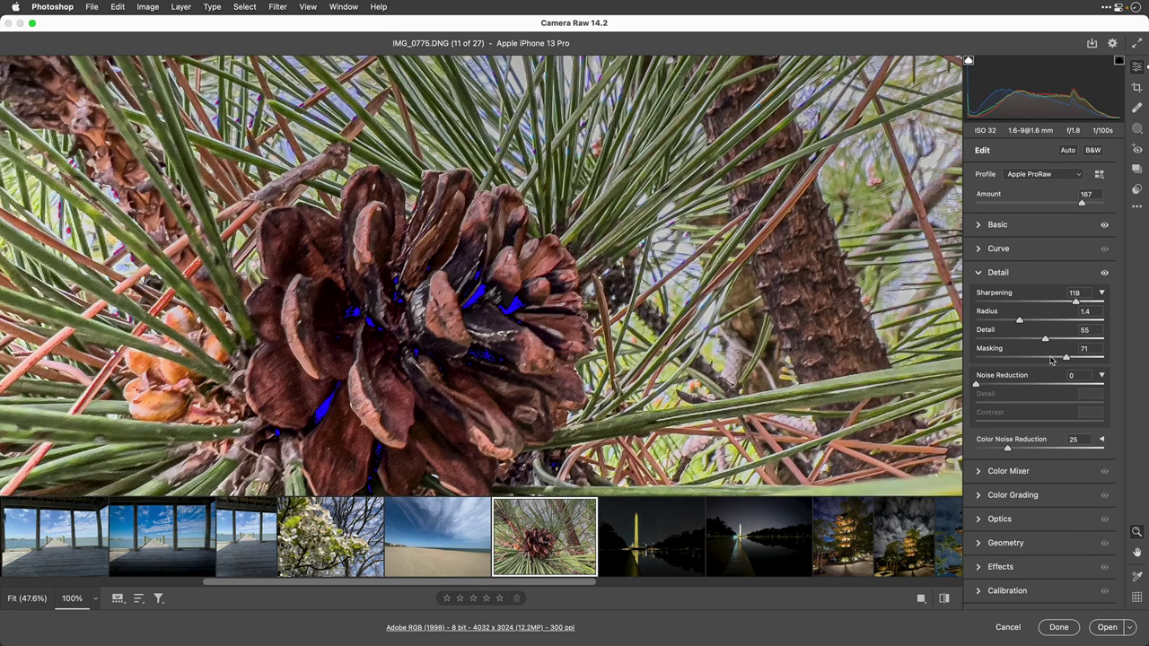
key(super+minus)
key(super+minus)
key(super+minus)
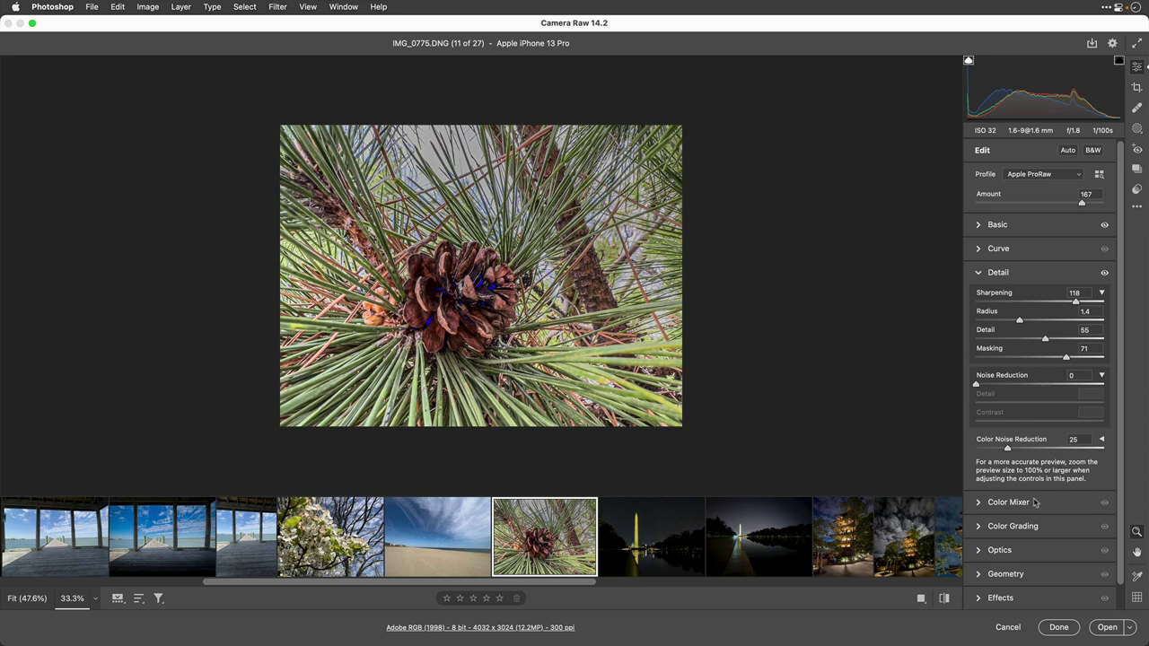
- With the Color Mixer's targeted tool, lower the needles' yellow-green luminance and raise the sky's blue-purple saturation
scroll(1005, 510, down, 1)
click(980, 498)
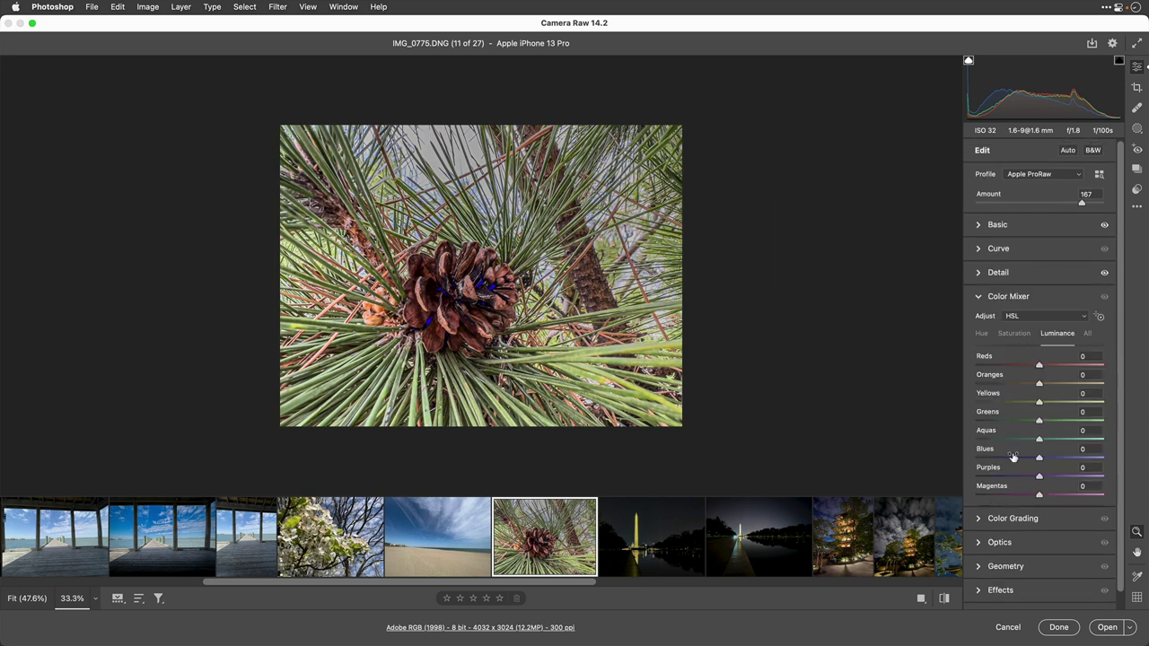
click(1097, 317)
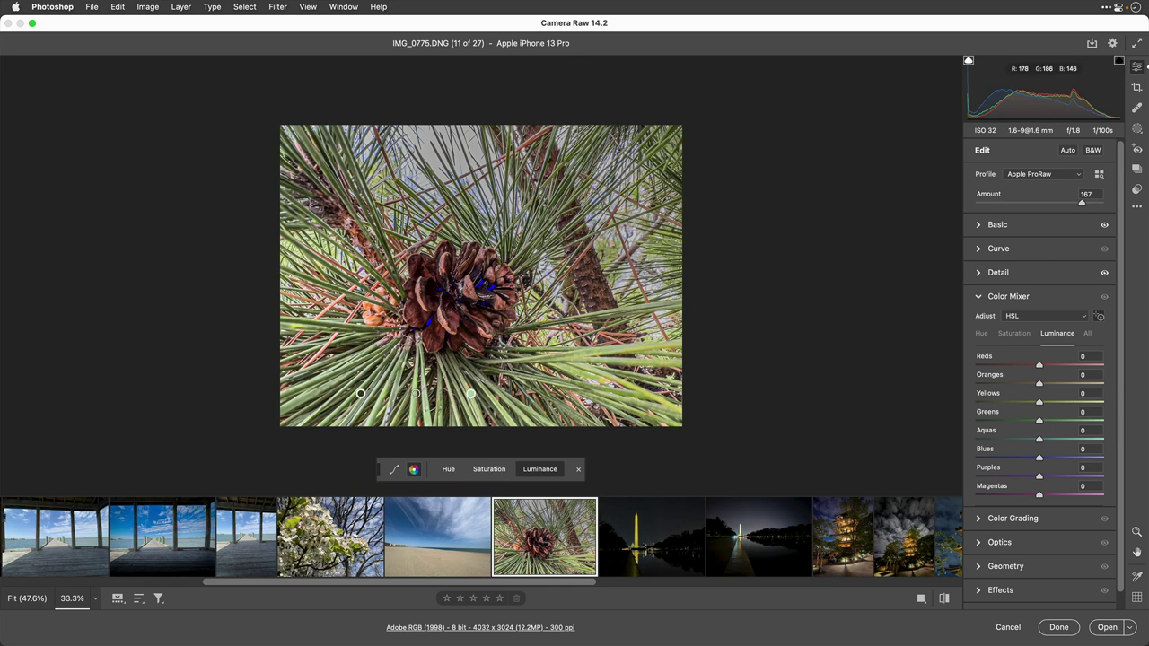
drag(415, 394, 380, 394)
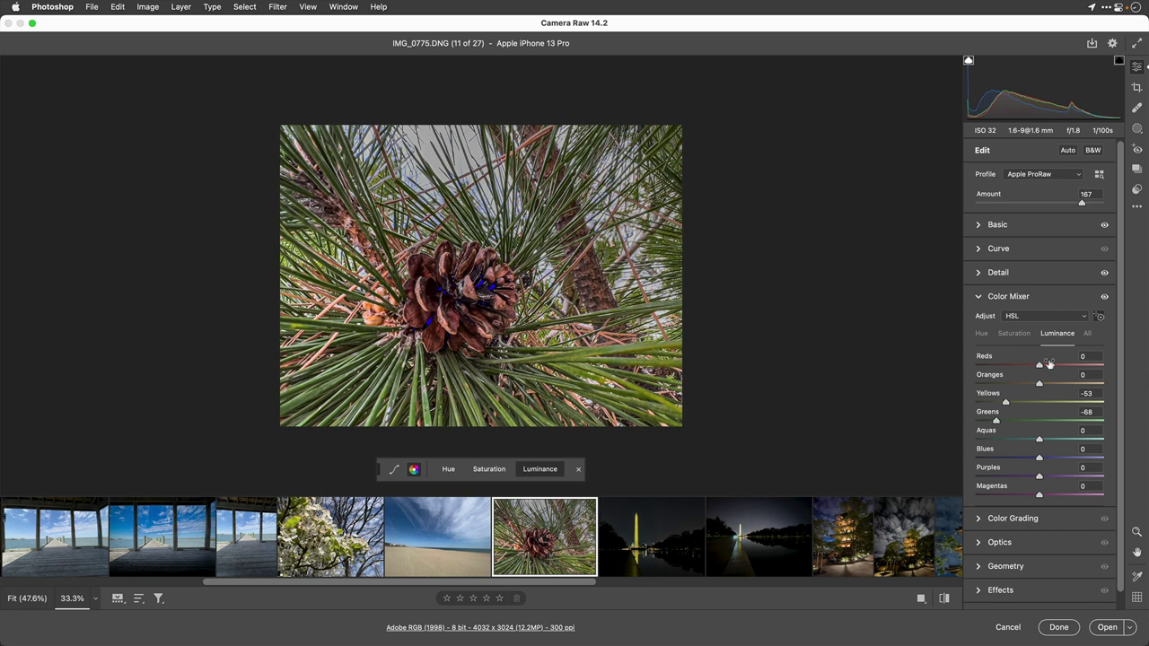
click(999, 335)
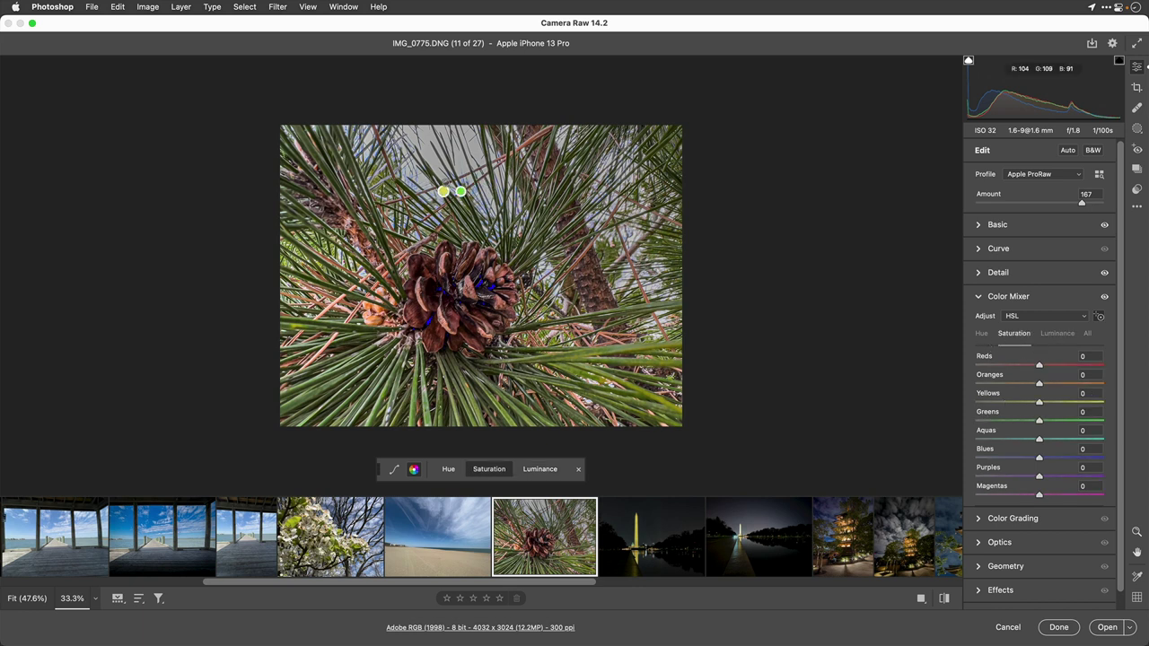
mouse_move(431, 186)
mouse_down()
mouse_move(469, 186)
mouse_move(440, 186)
mouse_move(450, 186)
mouse_up()
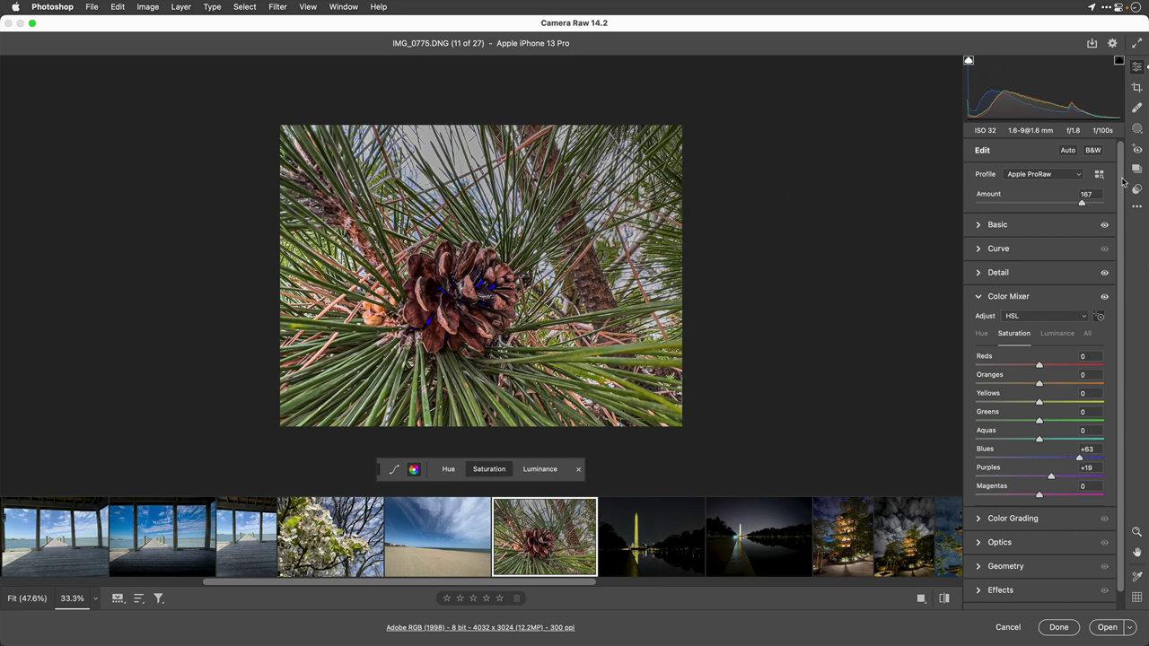
scroll(718, 453, down, 3)
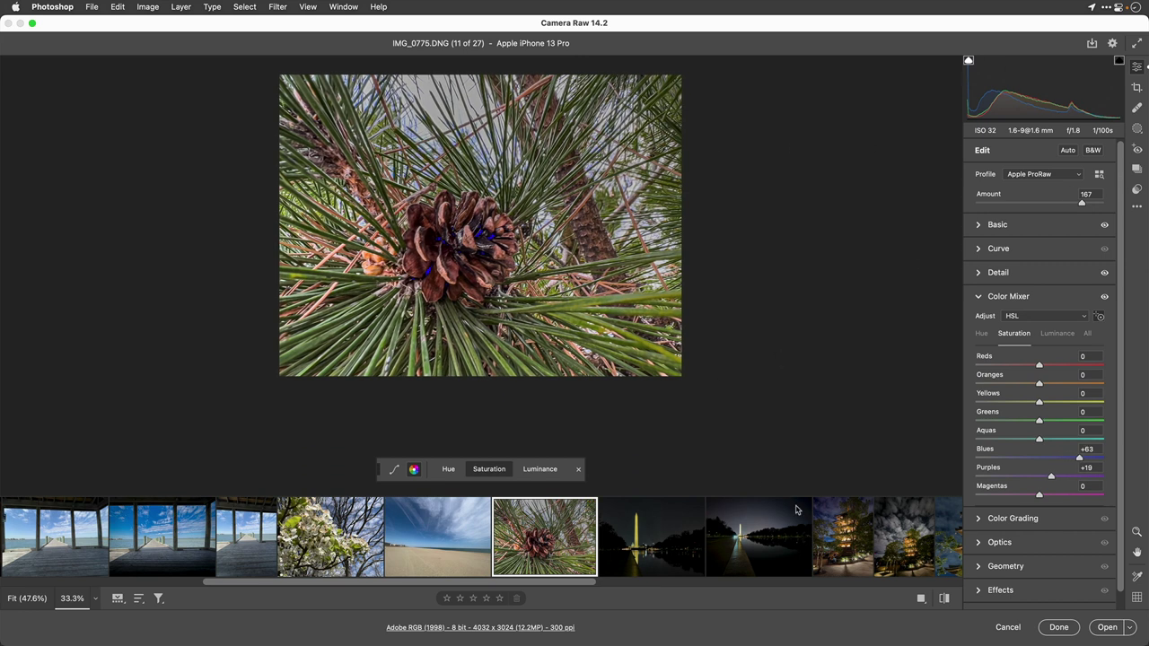
scroll(808, 525, left, 1)
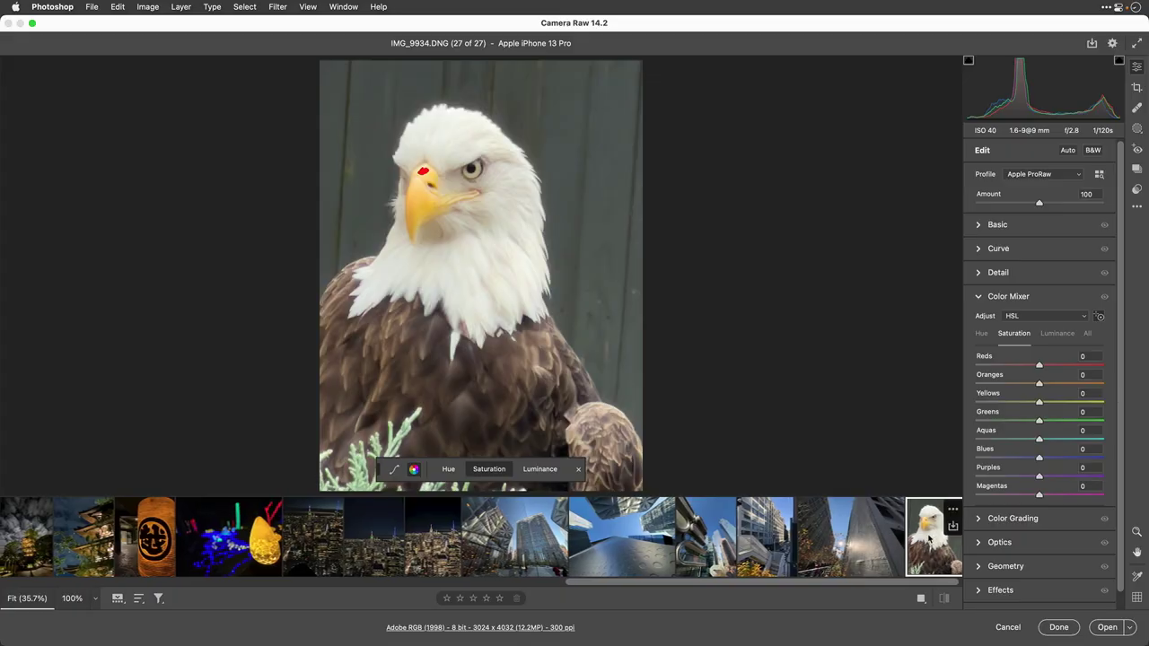
- Create a Super Resolution copy of eagle photo IMG_9934 and open IMG_9934-Enhanced.dng
right_click(929, 538)
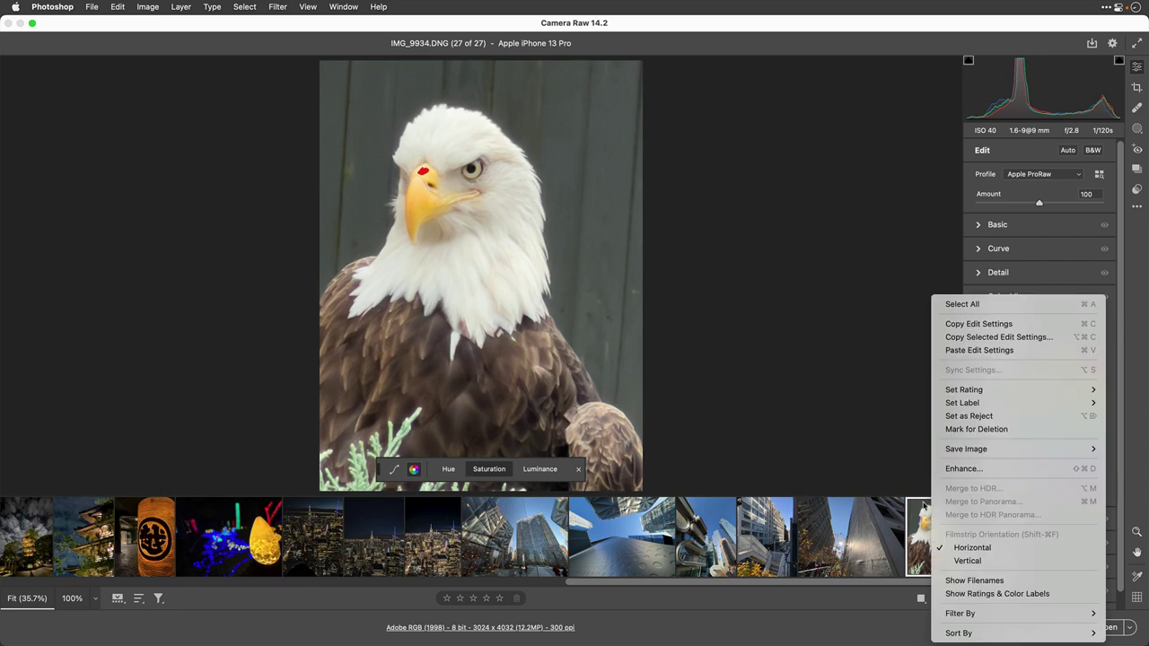
click(958, 469)
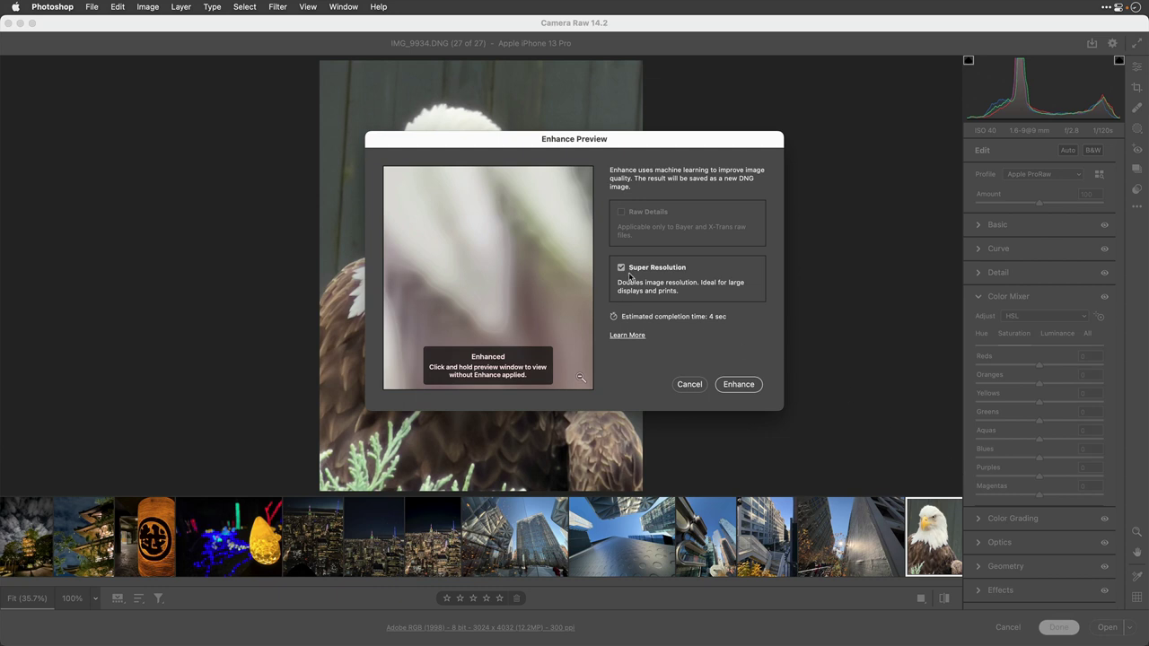
click(748, 388)
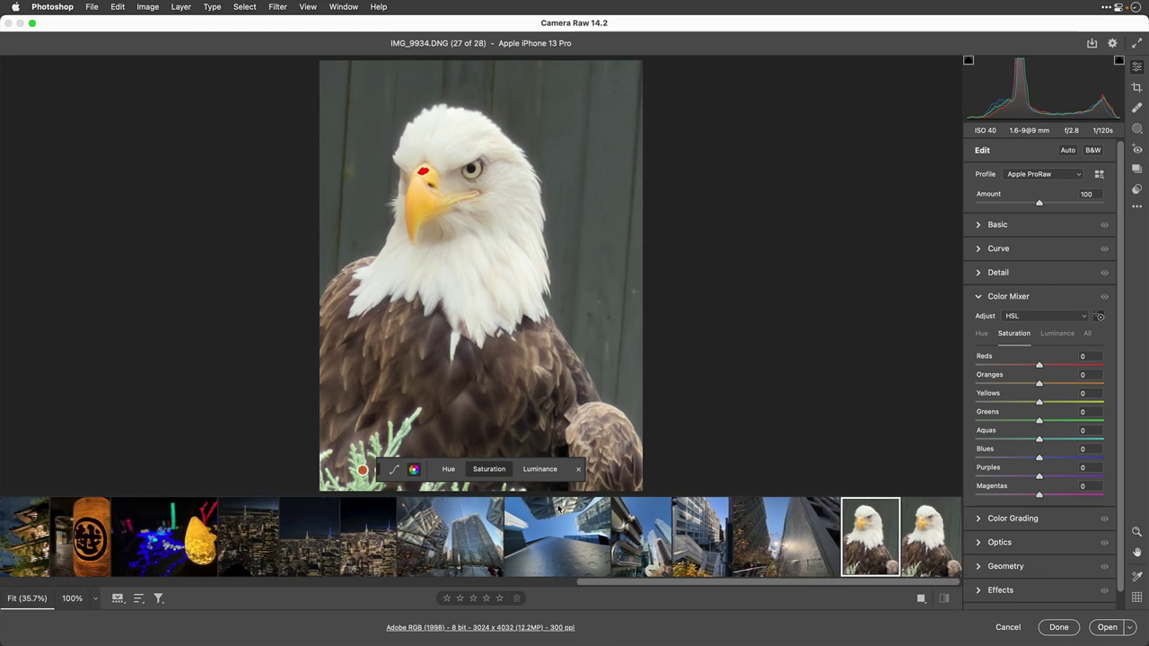
click(920, 548)
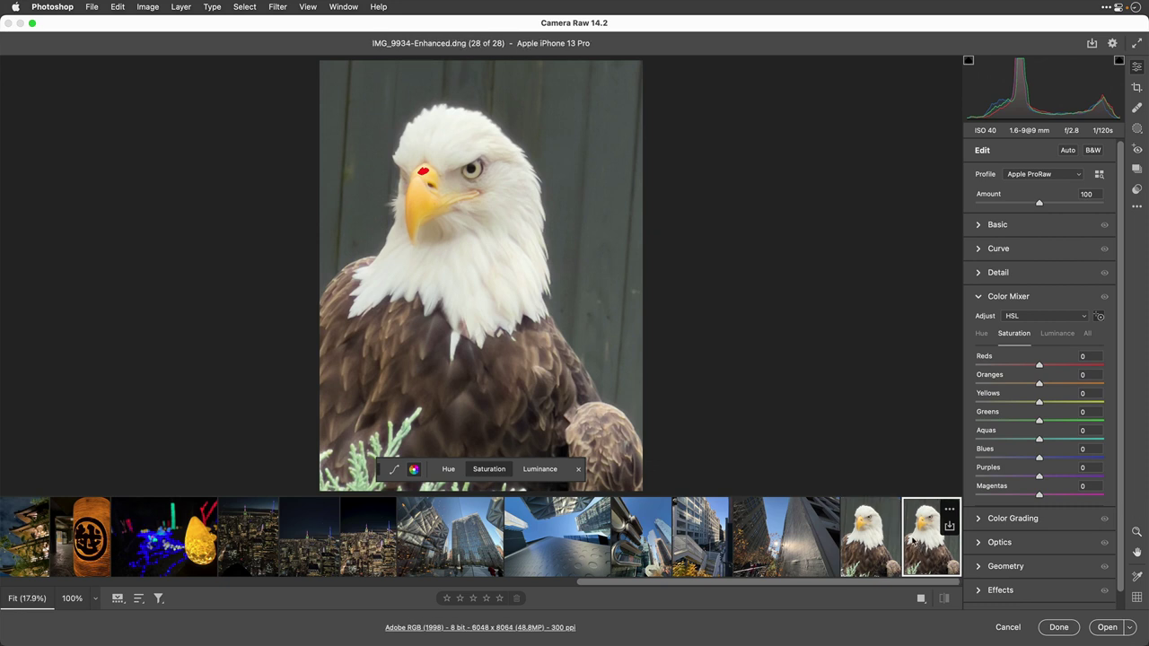
- Set the enhanced eagle's profile amount 157, Highlights -75, Whites +25, Texture +94, Clarity +24
drag(1045, 205, 1076, 209)
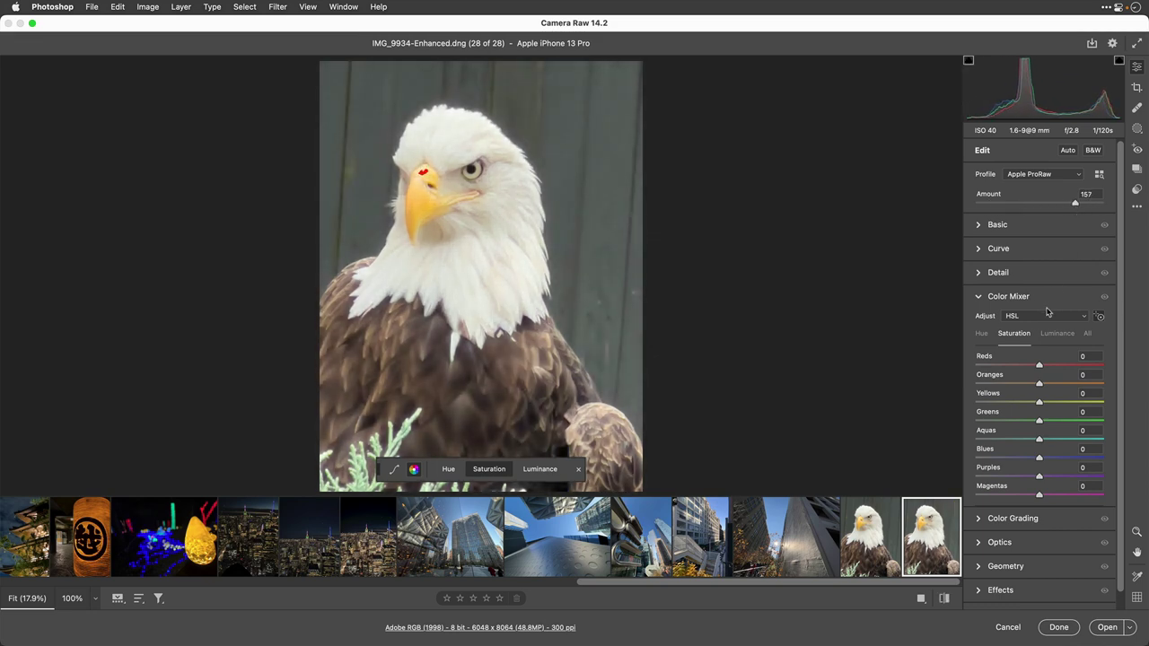
click(977, 226)
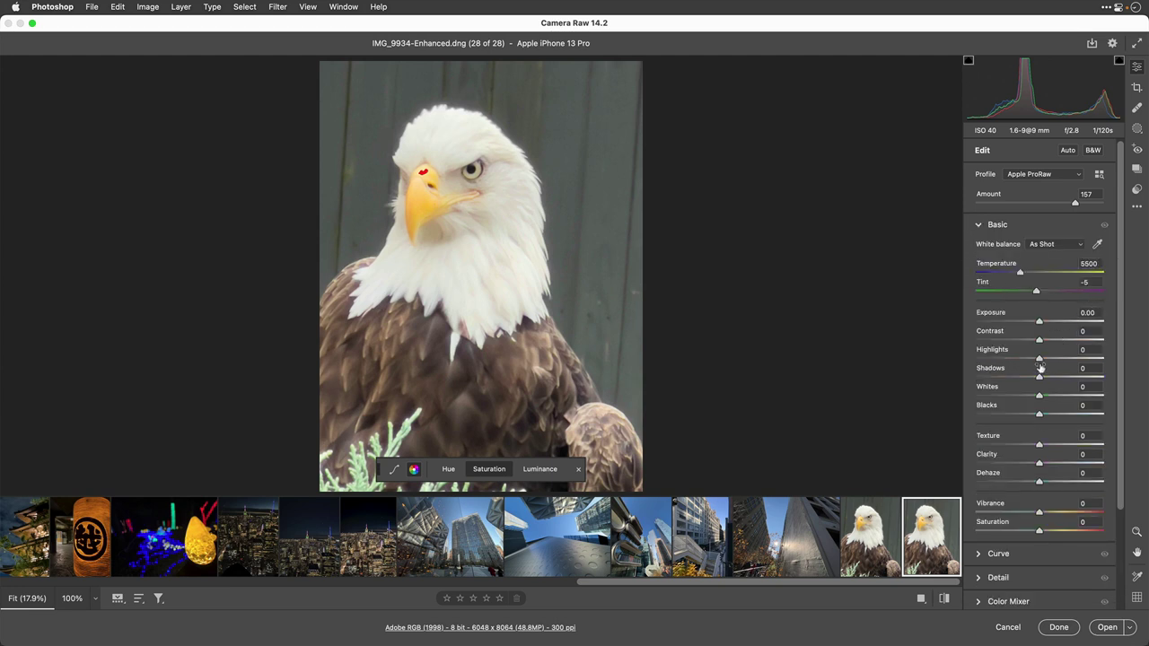
drag(1041, 360, 992, 359)
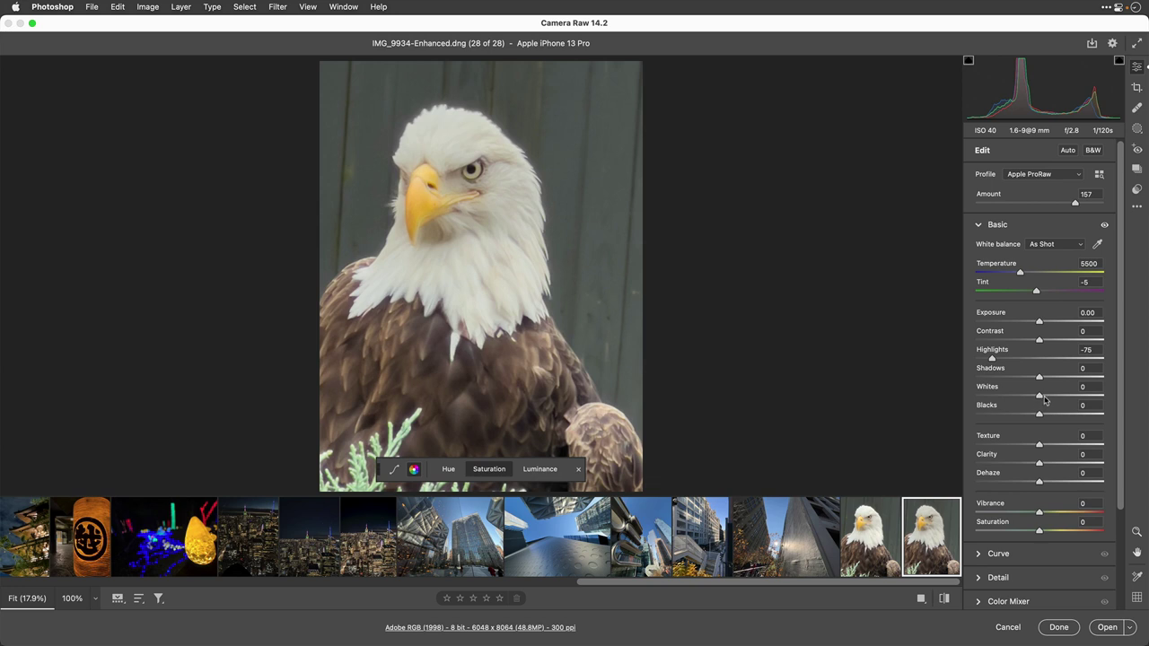
mouse_move(1044, 399)
mouse_down()
mouse_move(1075, 397)
mouse_move(1056, 396)
mouse_up()
scroll(1052, 465, down, 1)
mouse_move(1053, 464)
mouse_down()
mouse_move(1068, 461)
mouse_move(1070, 443)
mouse_move(1100, 444)
mouse_move(1053, 464)
mouse_up()
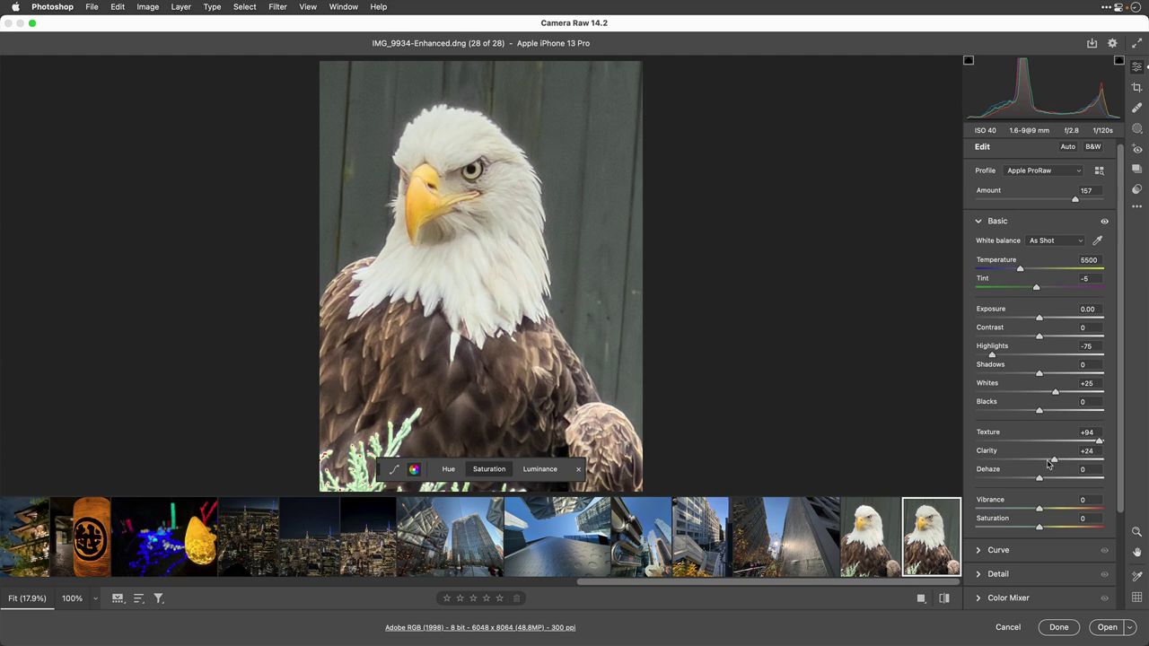
scroll(1048, 464, down, 5)
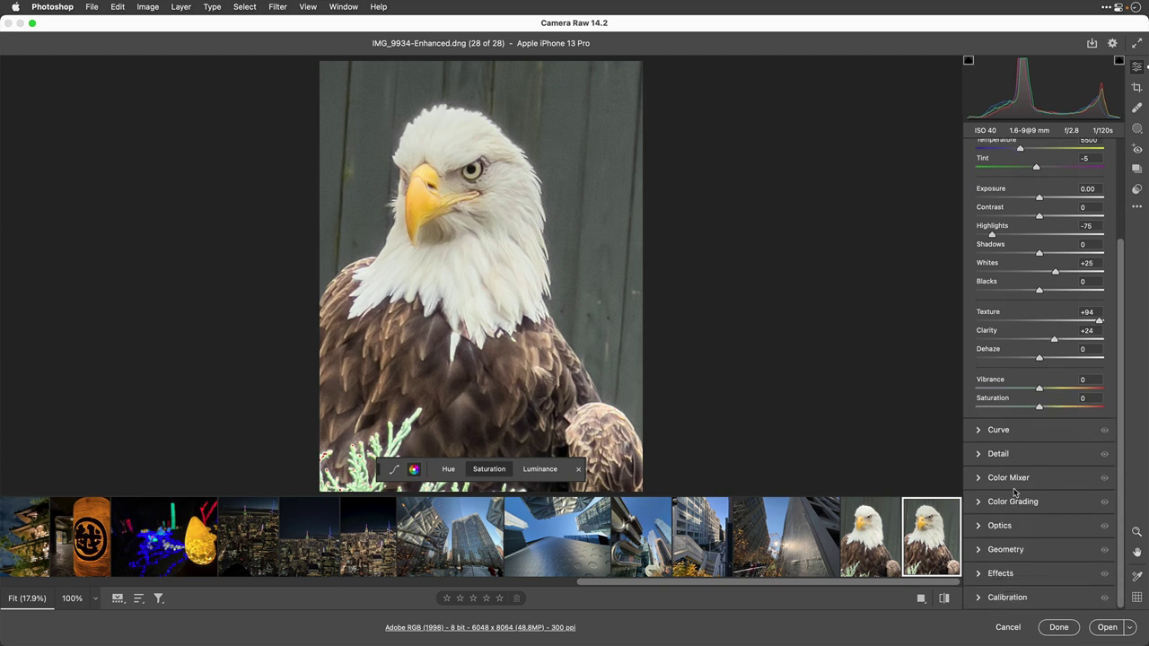
- Adjust the eagle's orange feather luminance and saturation with the Color Mixer's targeted adjustment tool
click(981, 484)
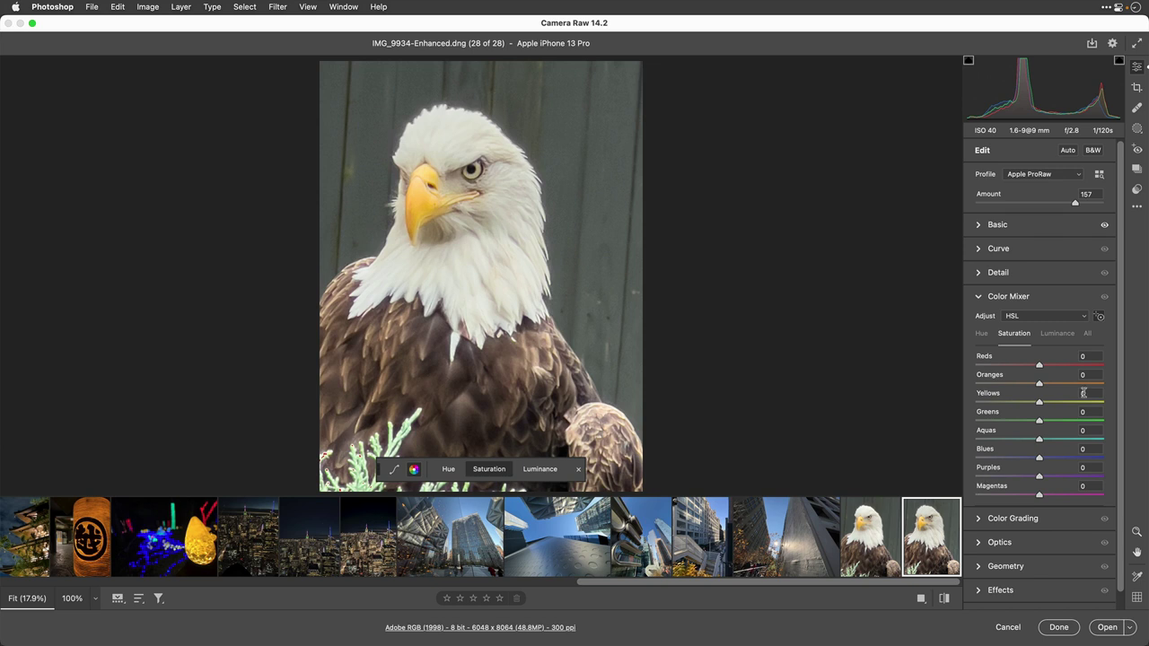
click(1057, 333)
click(1103, 319)
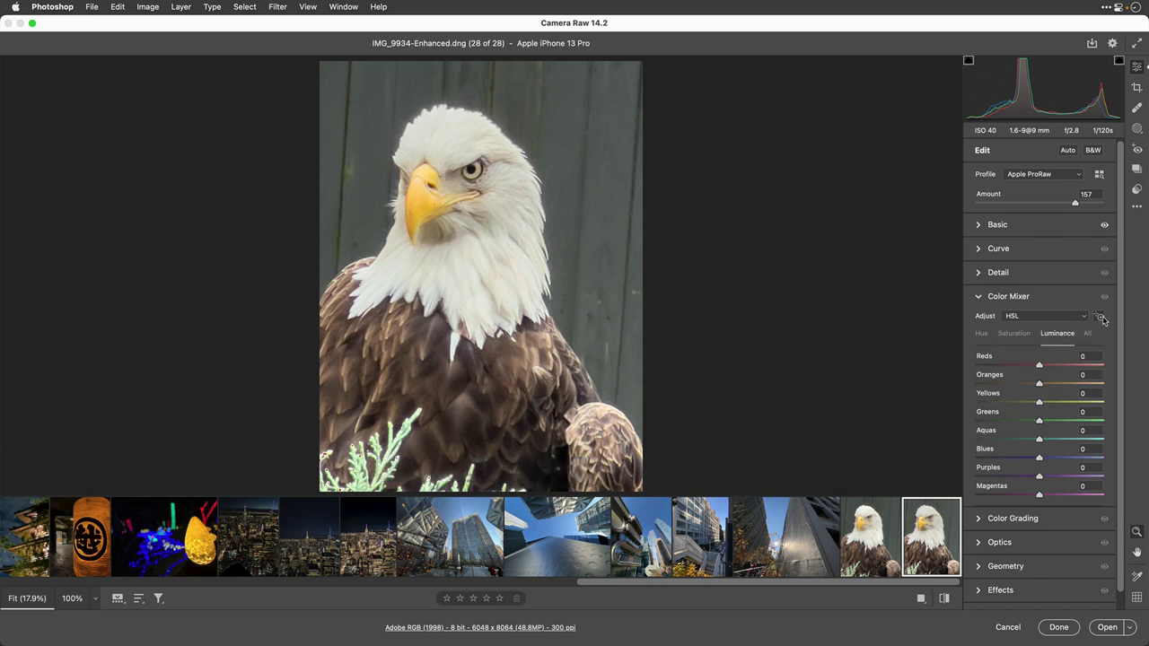
scroll(475, 405, up, 1)
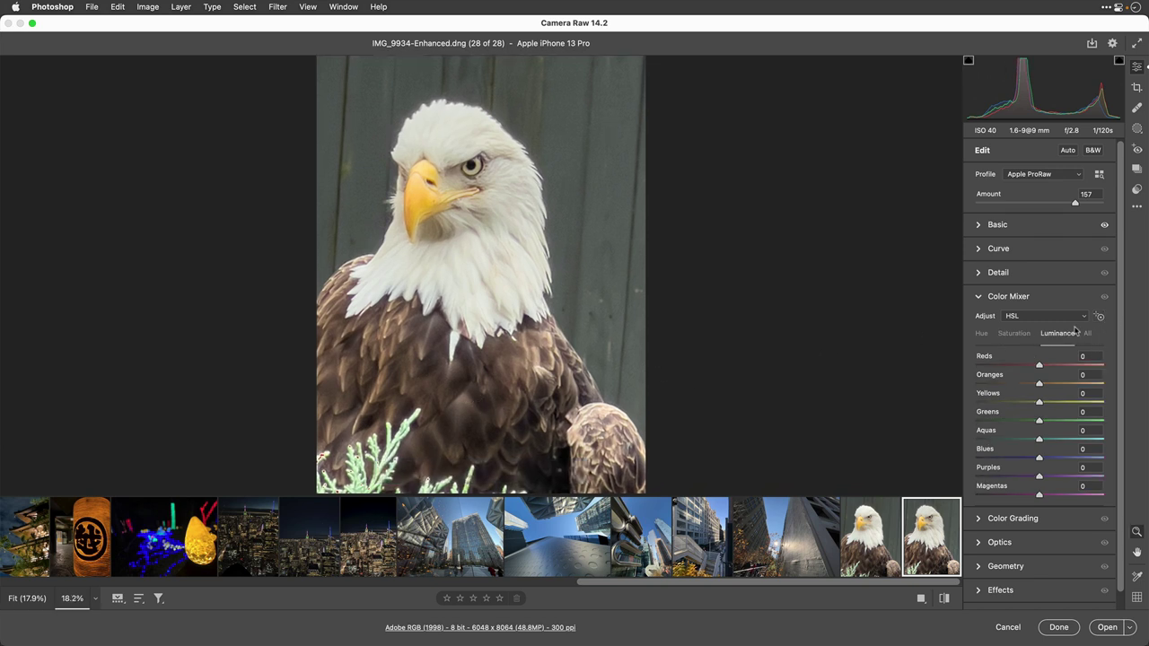
click(1099, 317)
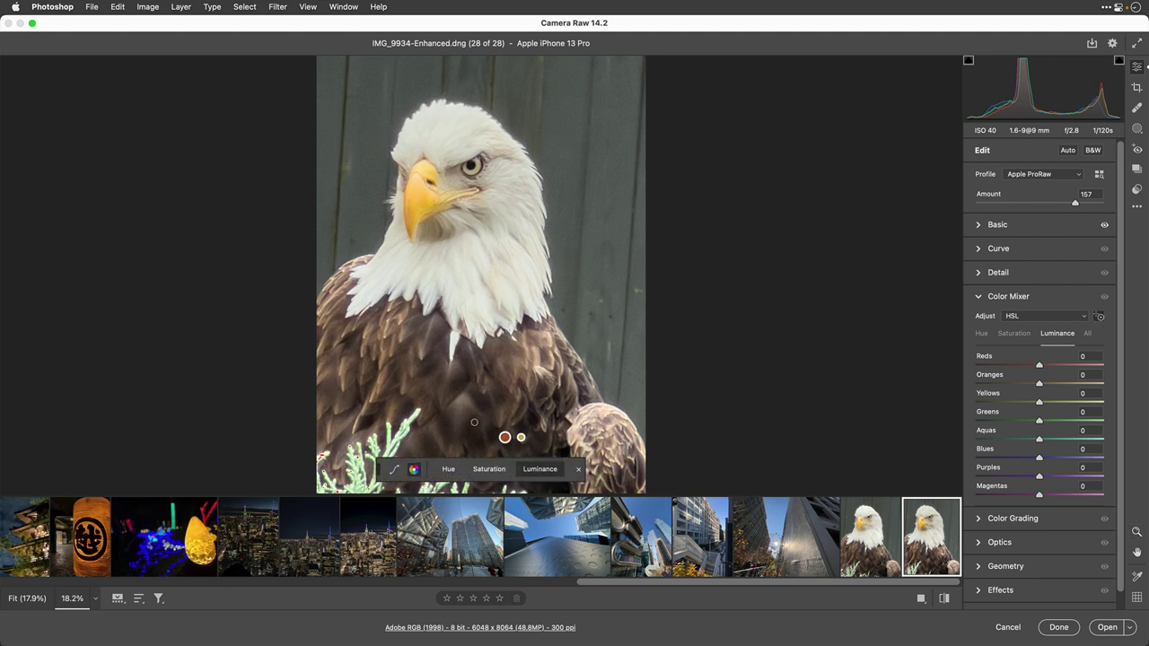
drag(514, 423, 499, 403)
click(1015, 333)
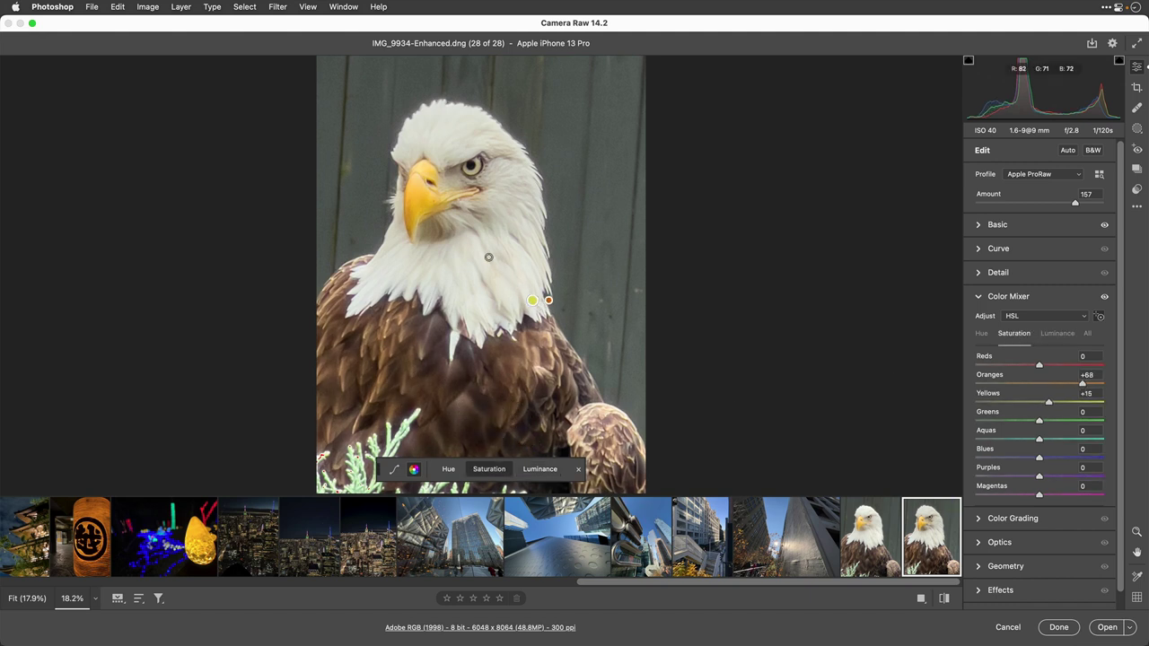
mouse_move(489, 258)
mouse_down()
mouse_move(504, 271)
mouse_move(477, 256)
mouse_up()
- Darken the teal-green background's luminance to Greens -10 and Aquas -74
click(1057, 333)
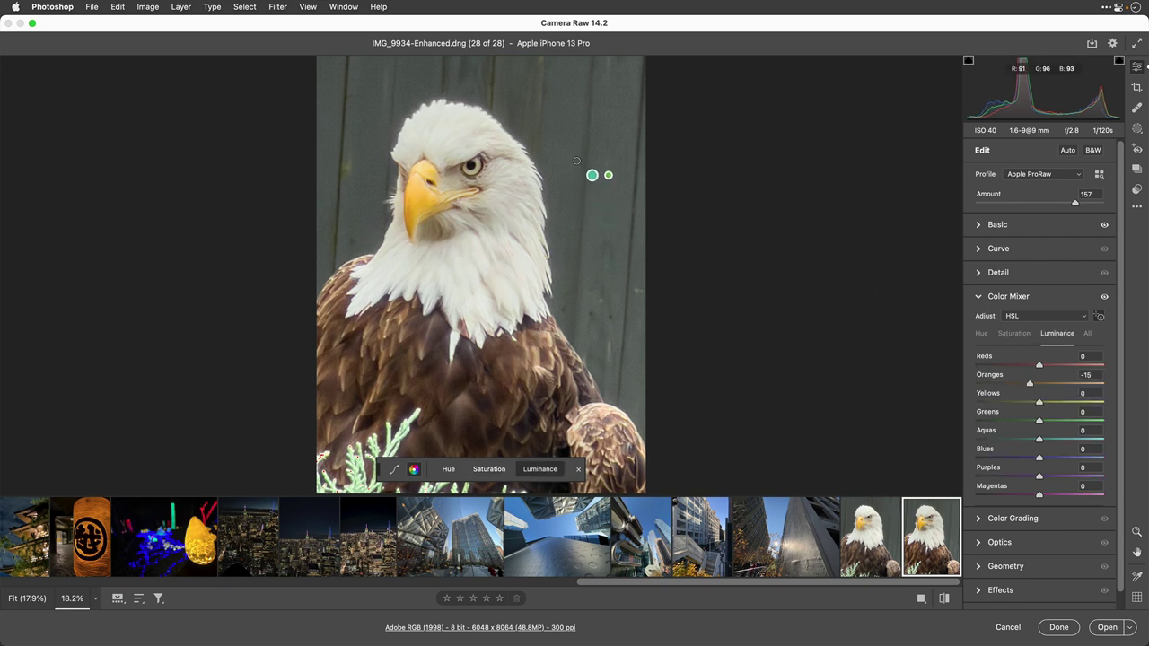
drag(632, 162, 538, 164)
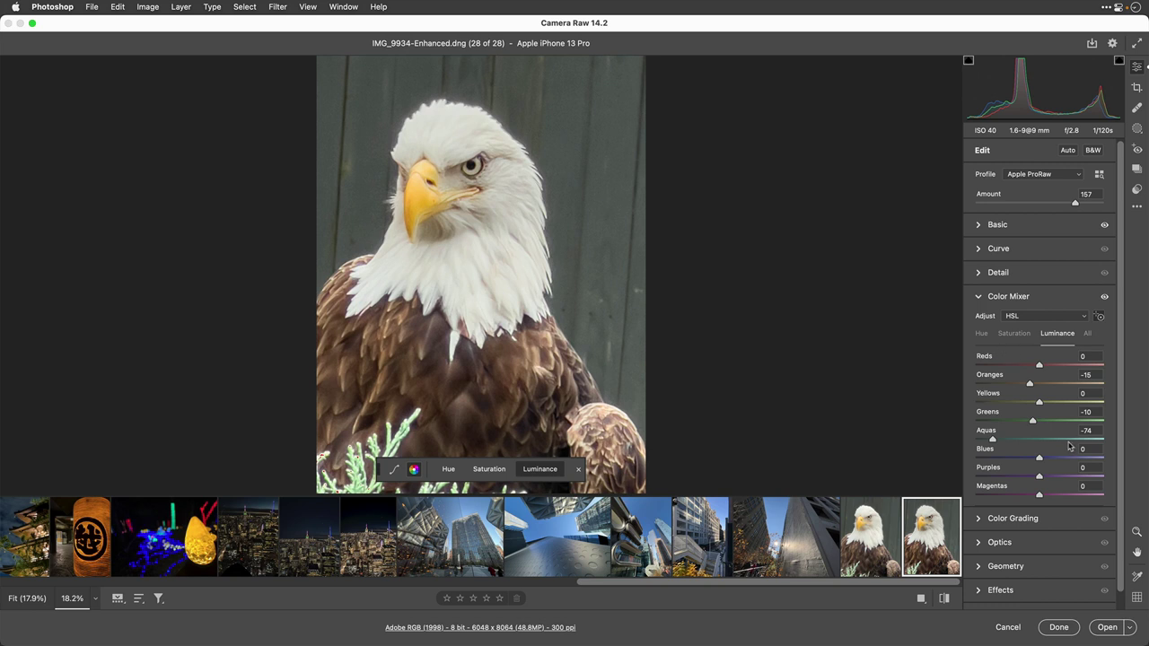
scroll(1064, 458, down, 1)
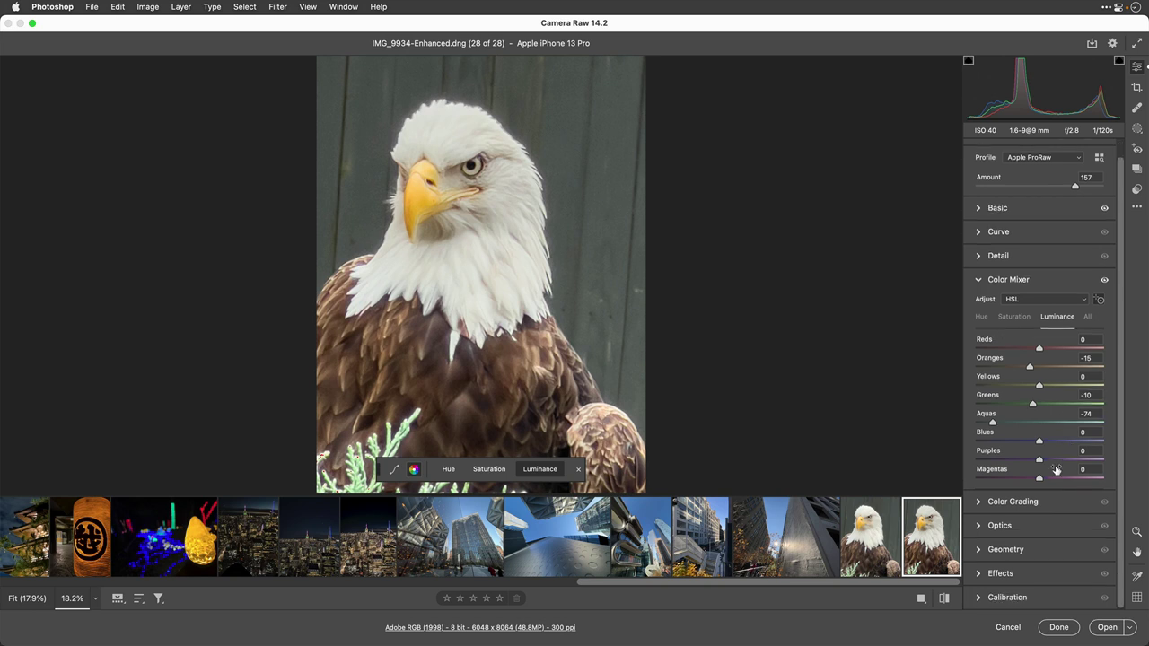
- Apply Upright Vertical perspective correction to the eagle photo with Constrain crop enabled
click(978, 550)
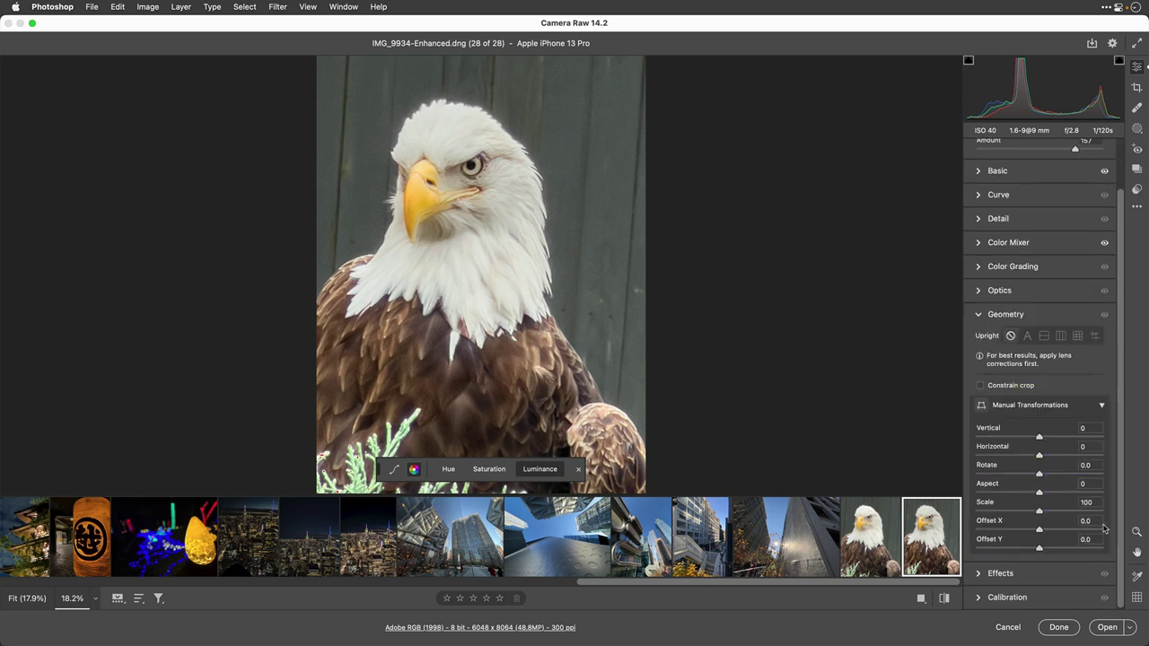
click(1061, 336)
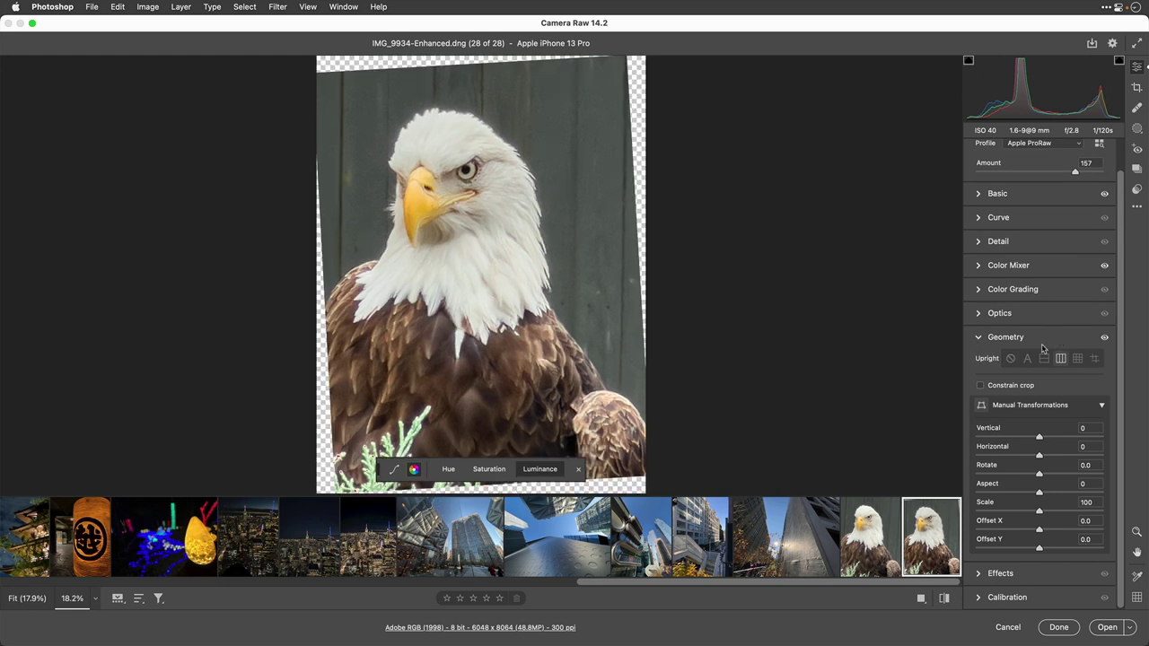
click(990, 390)
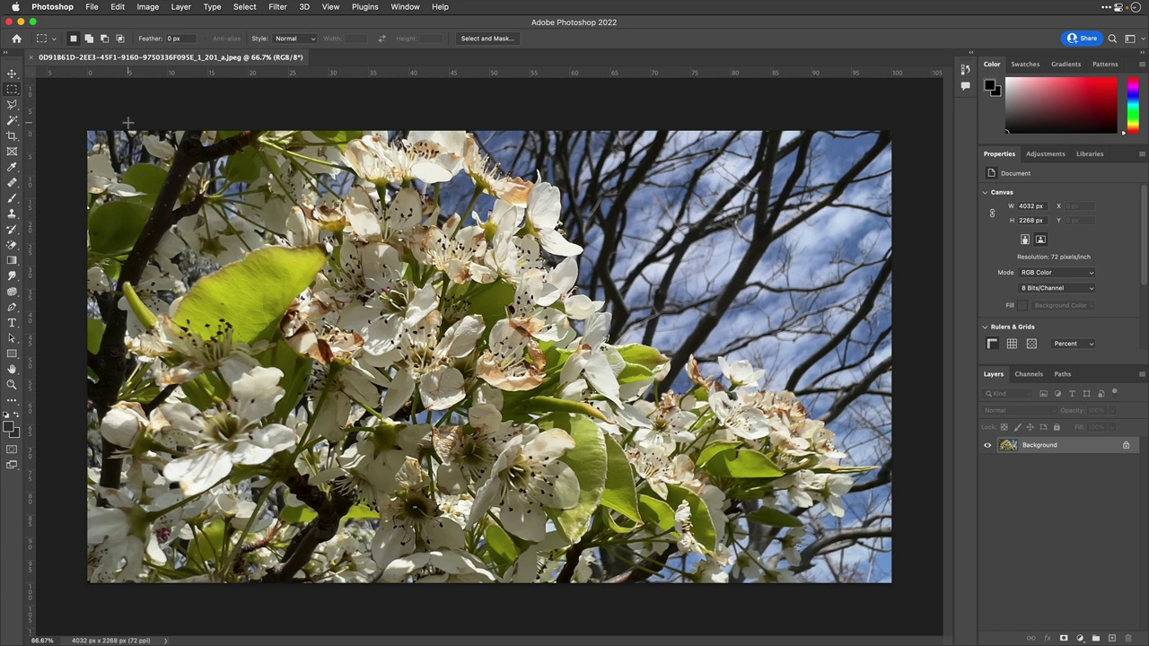
- In Bridge, select all five HEIC photos in Desktop > Portrait and open them in Camera Raw
click(90, 6)
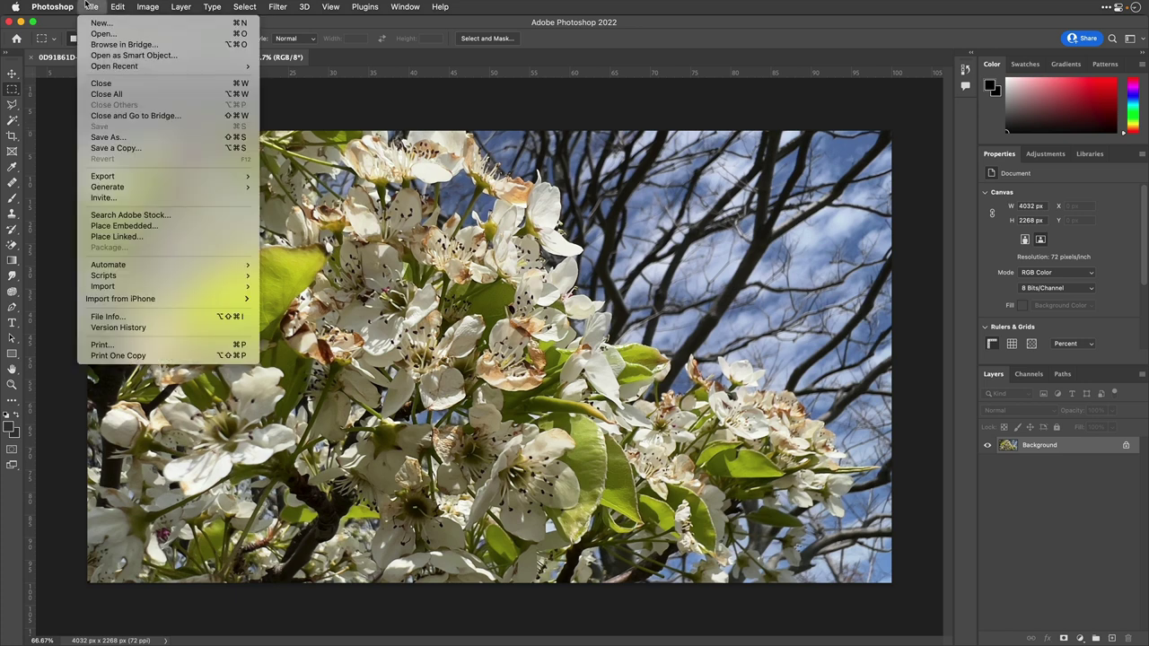
click(111, 45)
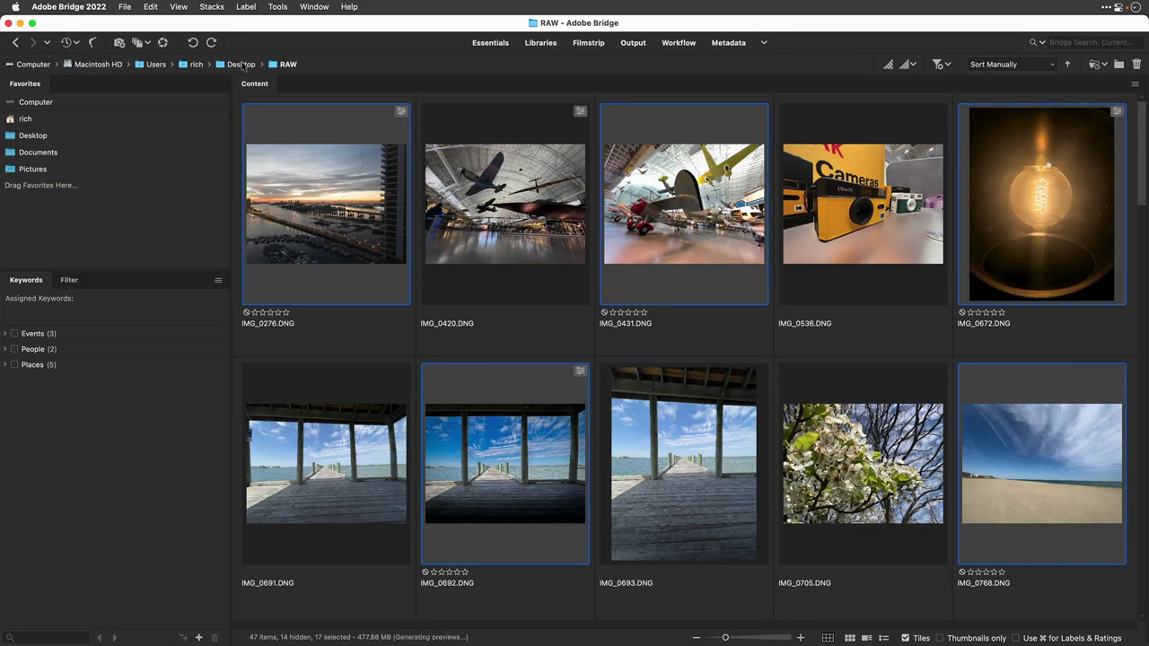
click(240, 65)
scroll(568, 238, down, 3)
scroll(742, 346, down, 10)
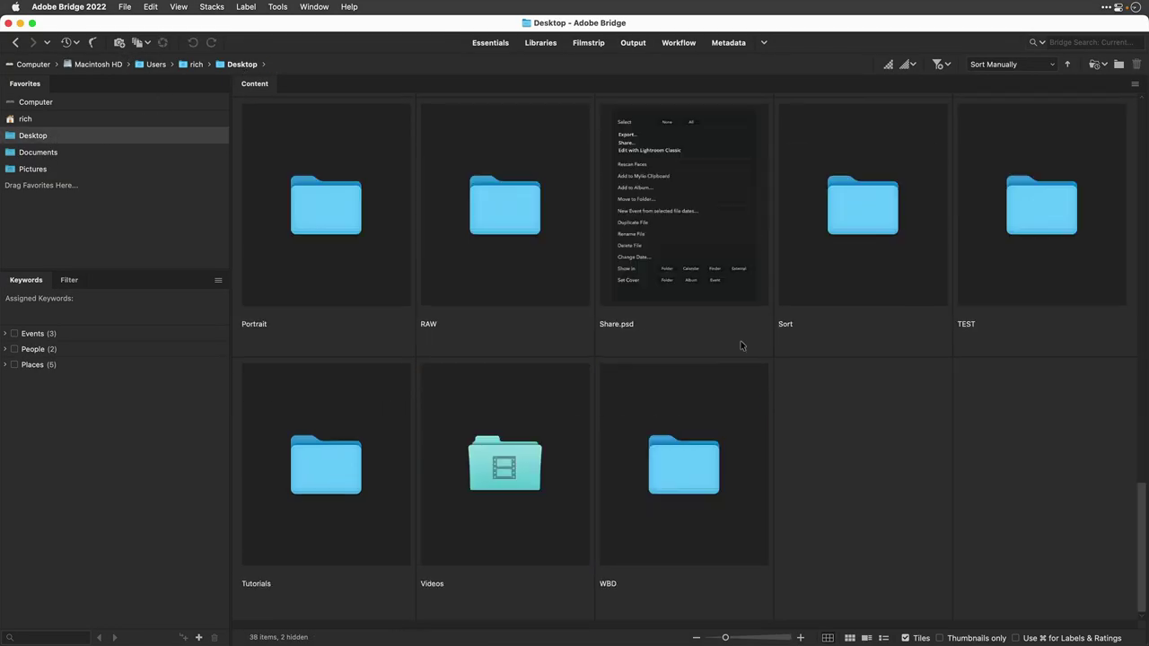
double_click(333, 206)
key(super+a)
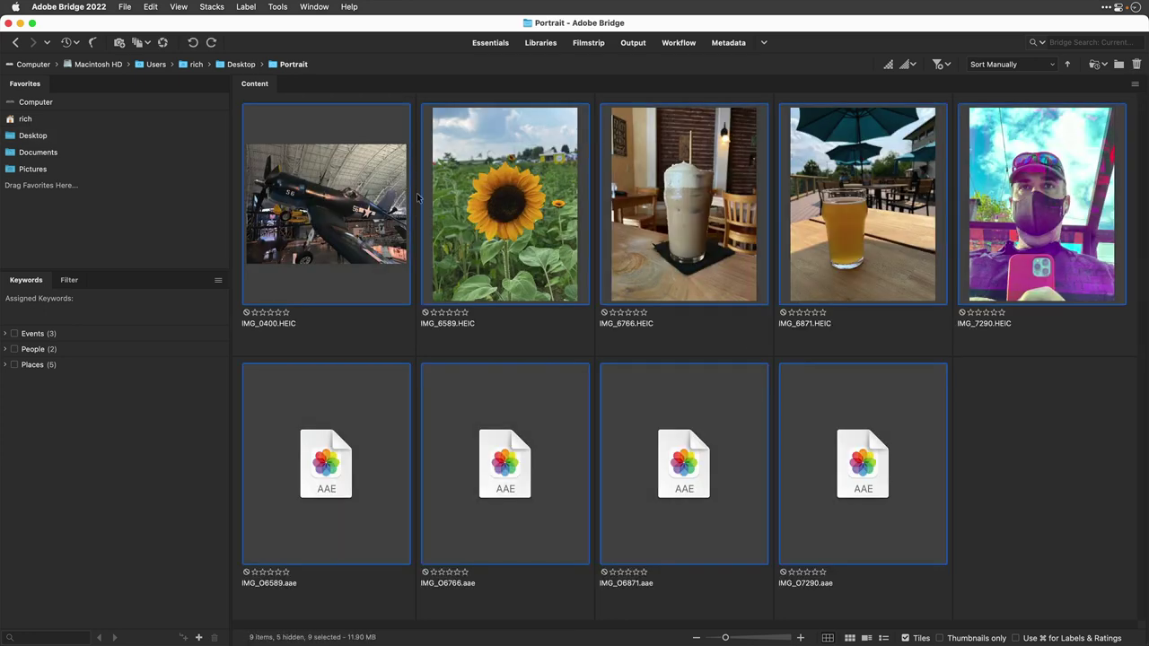
right_click(673, 177)
click(685, 197)
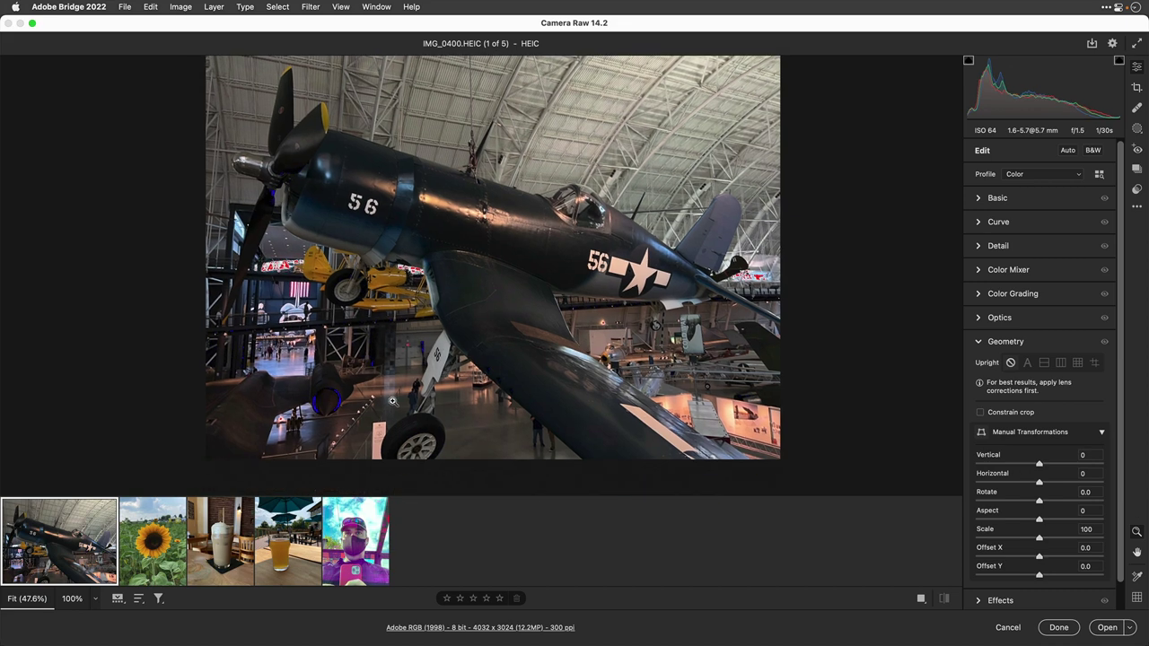
- Select sunflower photo IMG_6589, keep the Color profile, and apply Auto tone
click(151, 512)
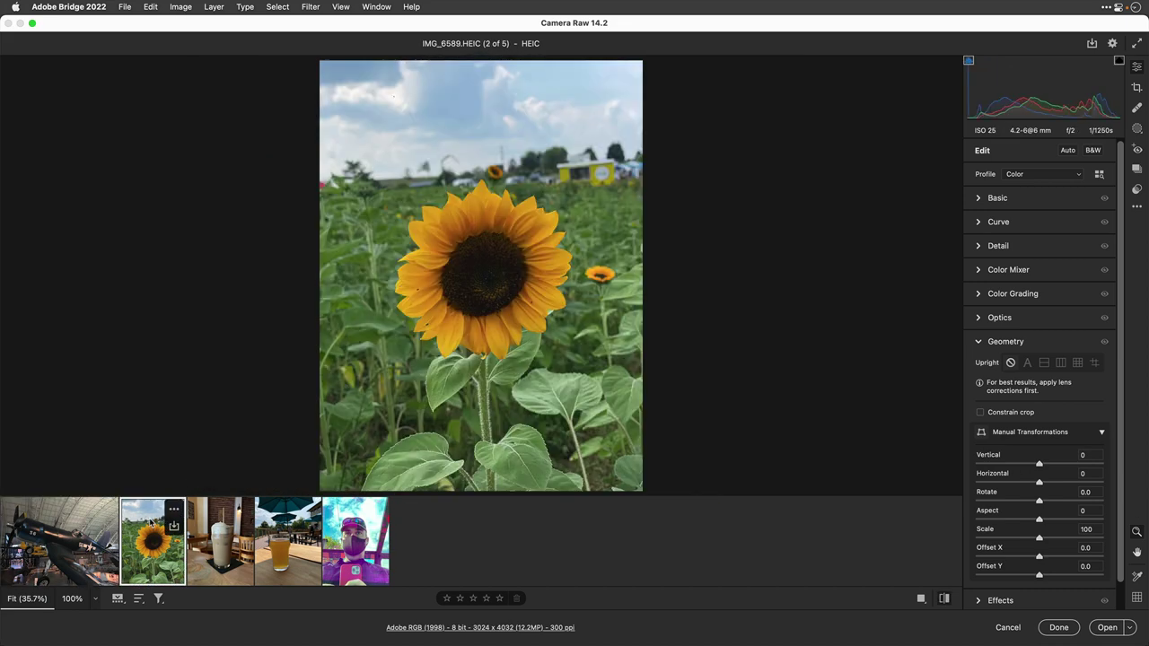
click(1039, 176)
click(947, 170)
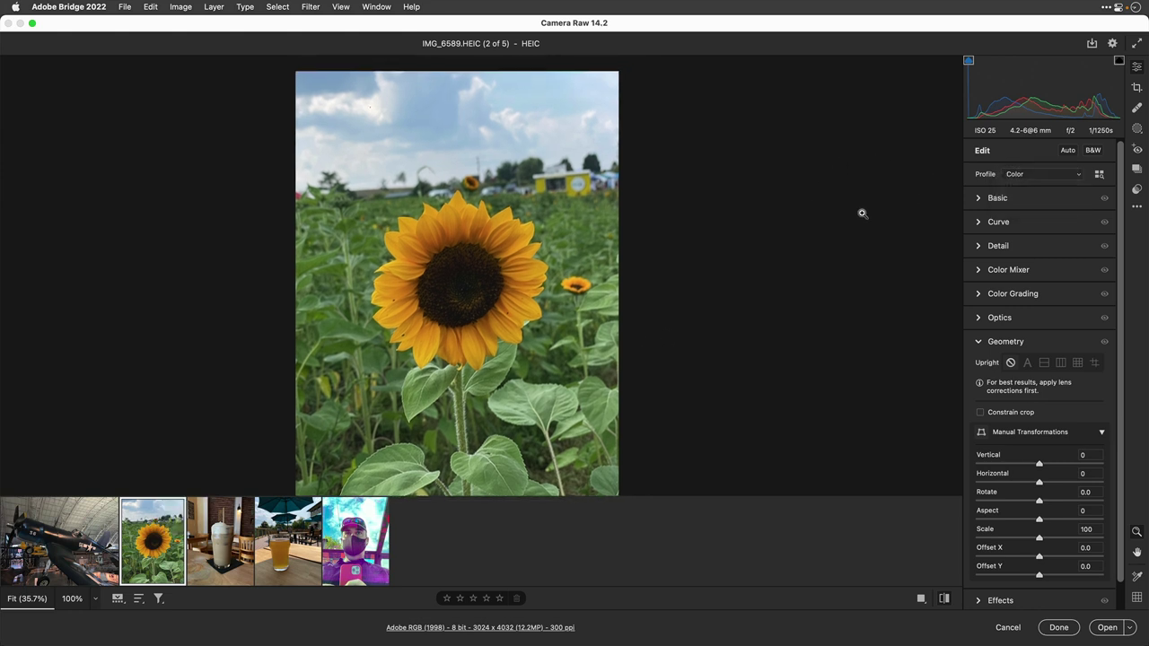
click(1066, 151)
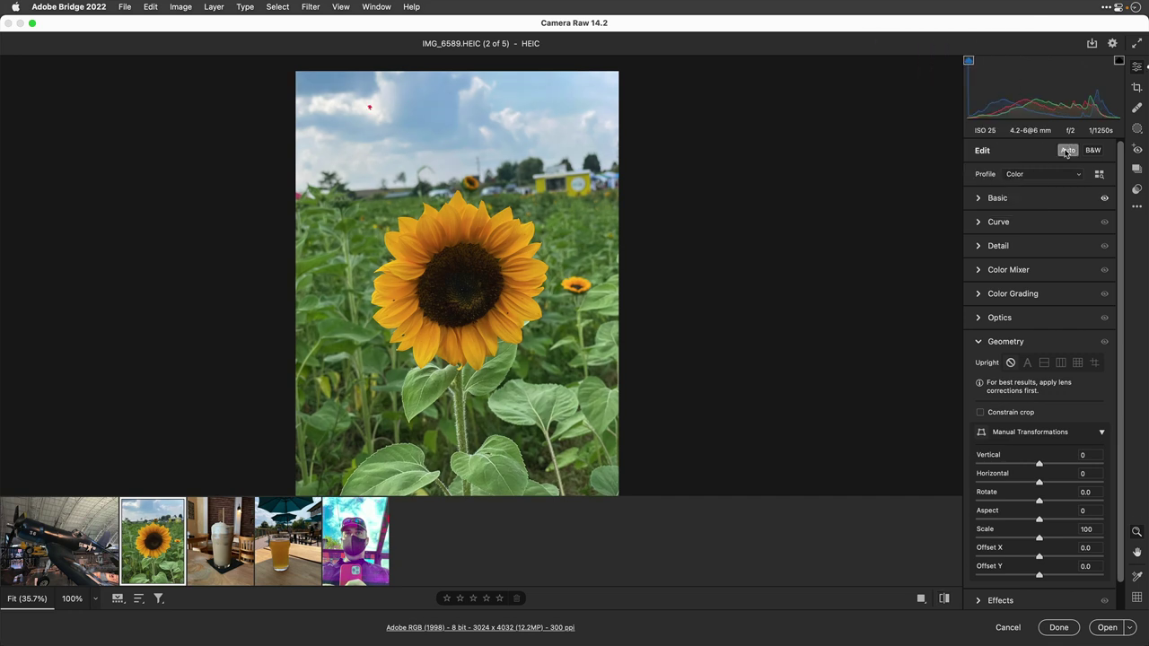
- Add a Depth Range mask limited to the background behind the sunflower
click(1140, 130)
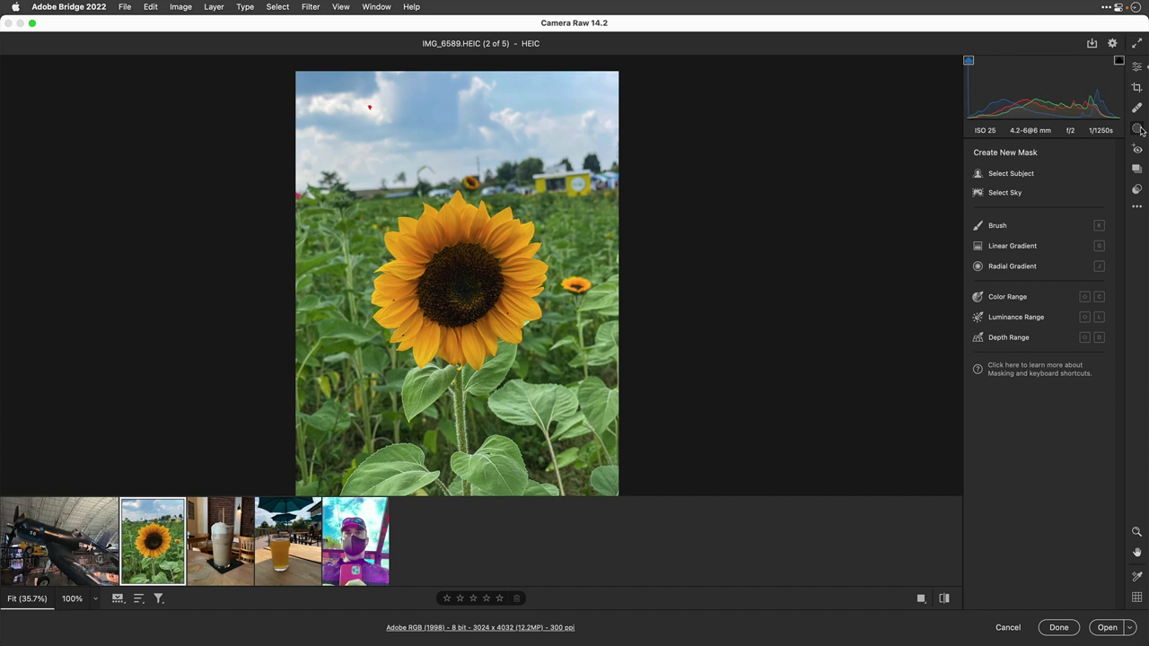
click(1009, 338)
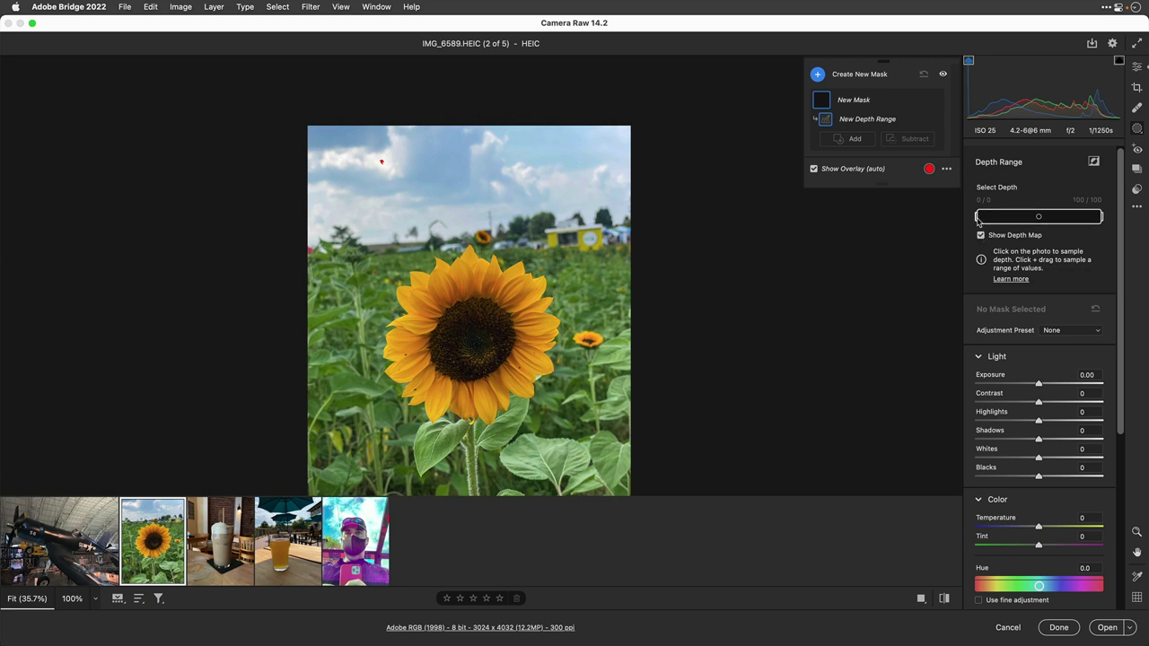
drag(978, 219, 1024, 218)
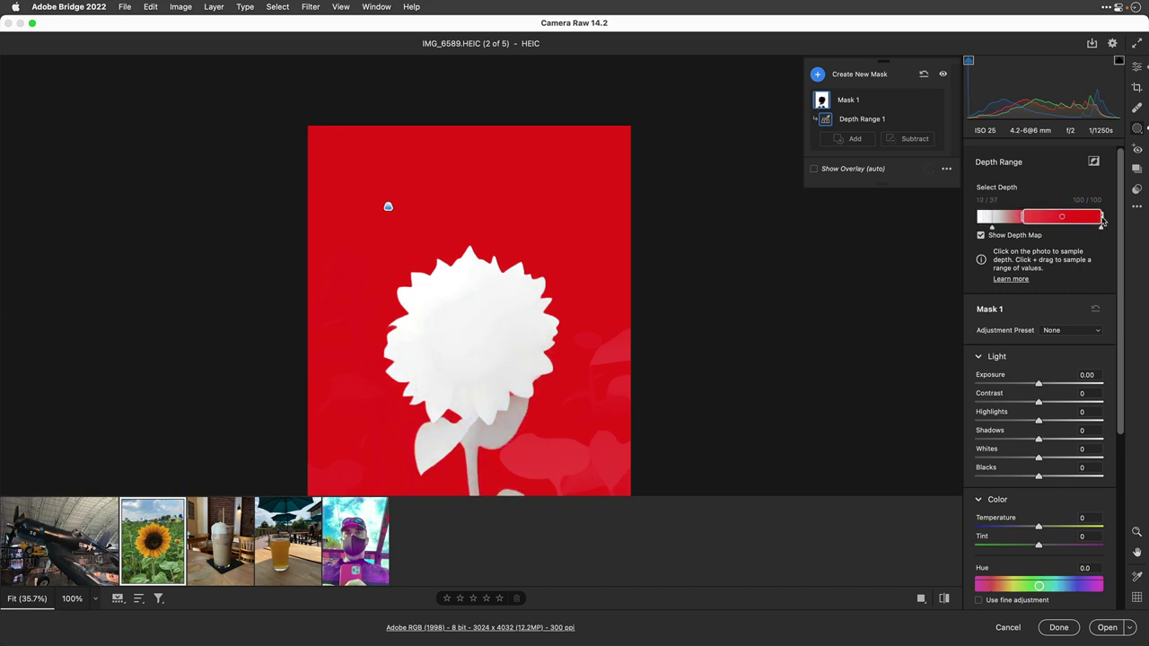
drag(1102, 219, 1103, 219)
scroll(775, 207, down, 3)
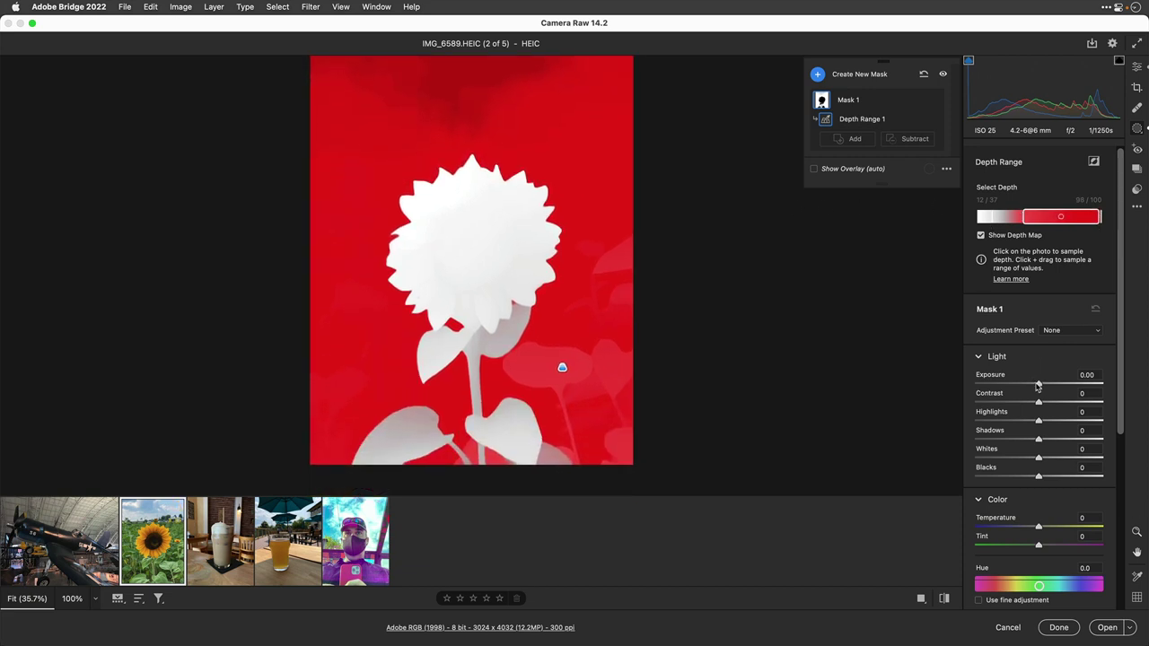
- Darken and soften the masked background: lower exposure, Shadows -41, Saturation -17, Sharpness -69
mouse_move(1038, 385)
mouse_down()
mouse_move(1001, 386)
mouse_move(1031, 388)
mouse_up()
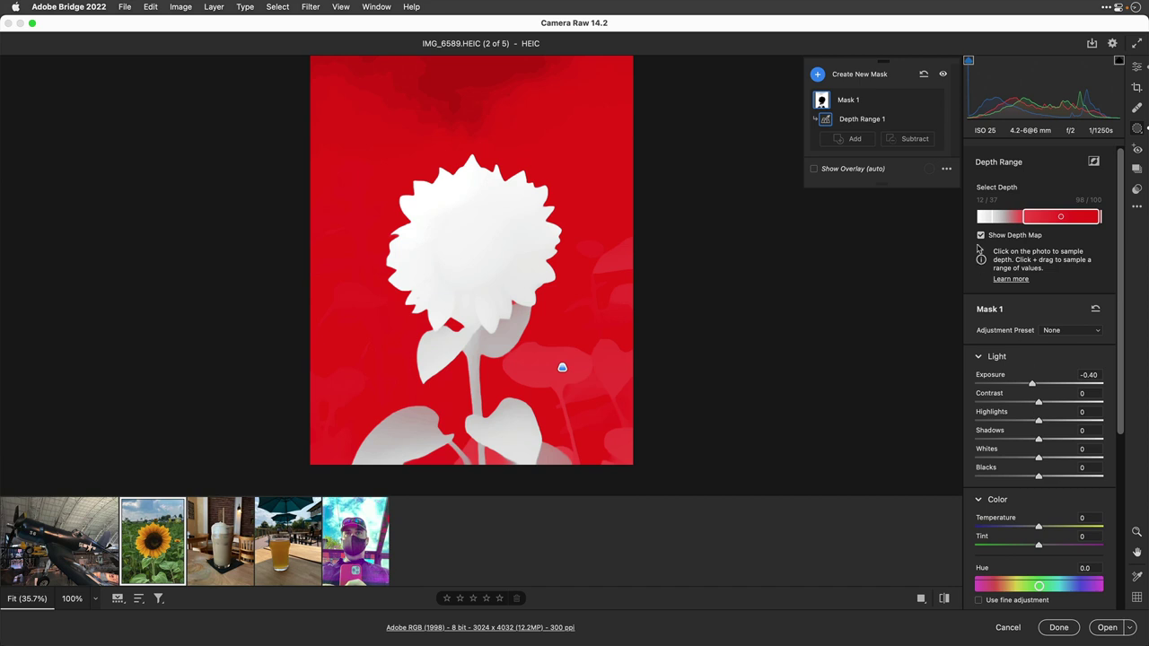
click(981, 235)
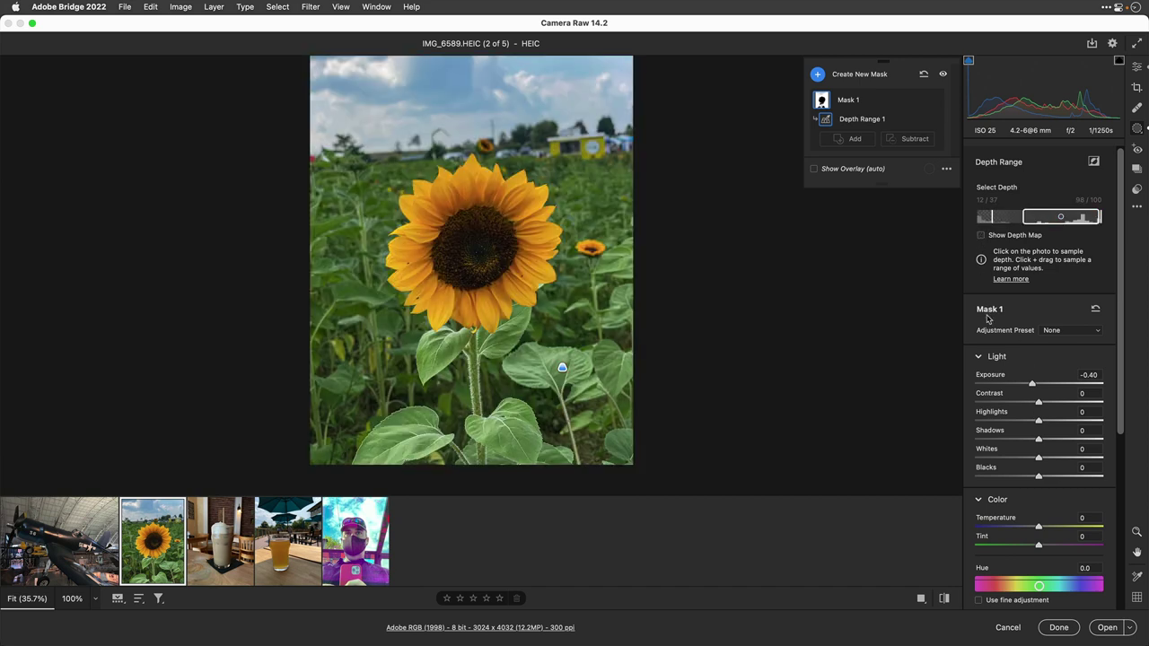
scroll(1028, 473, down, 1)
drag(1040, 438, 1012, 439)
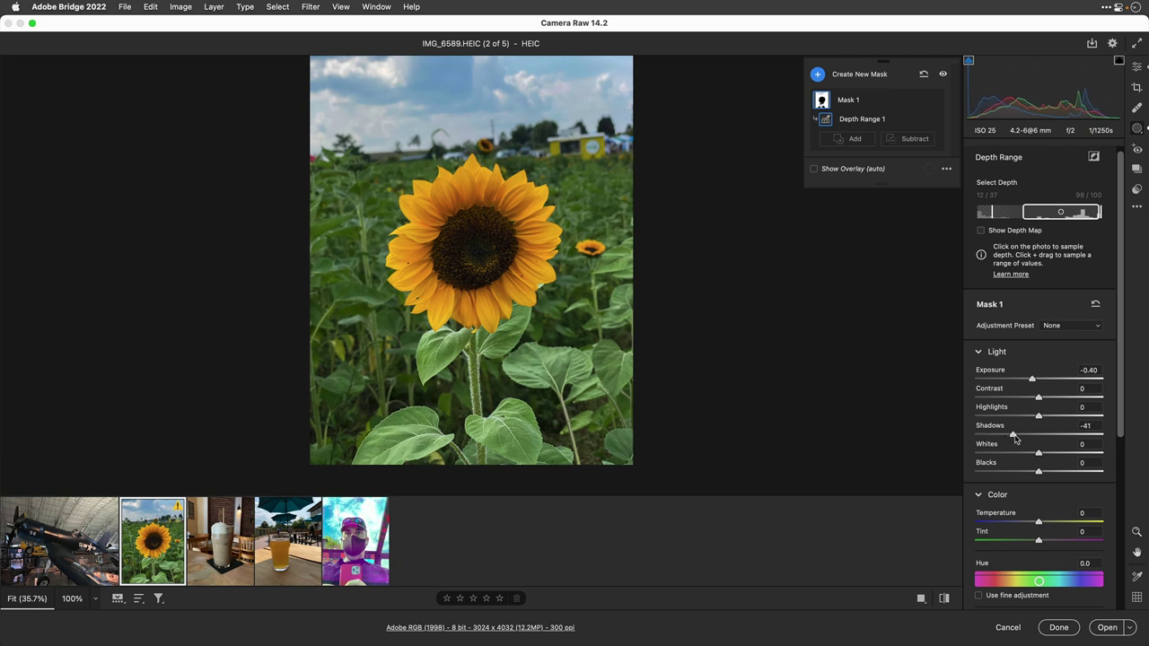
scroll(1041, 453, down, 3)
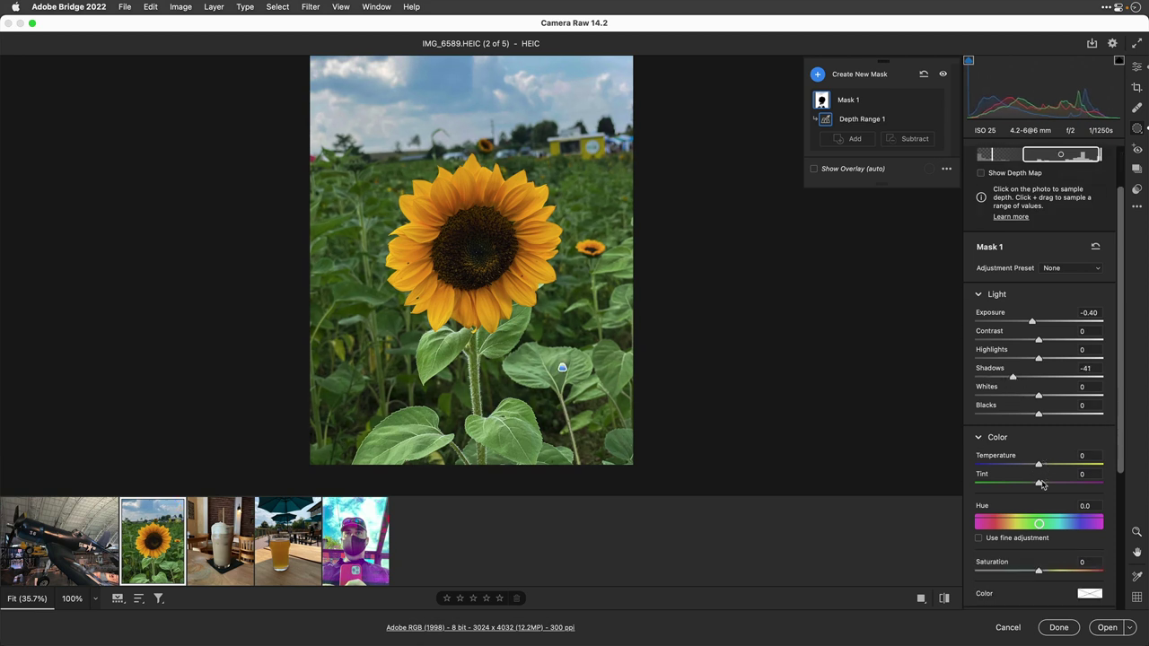
scroll(1041, 485, down, 5)
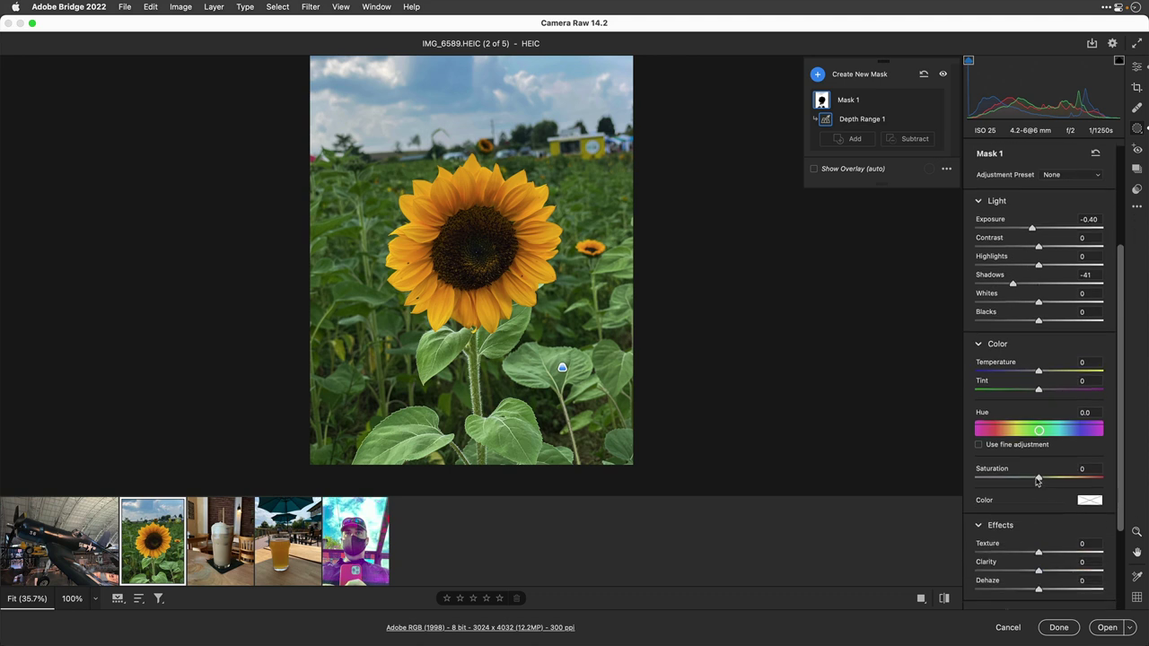
drag(1036, 481, 1005, 496)
scroll(1033, 485, down, 4)
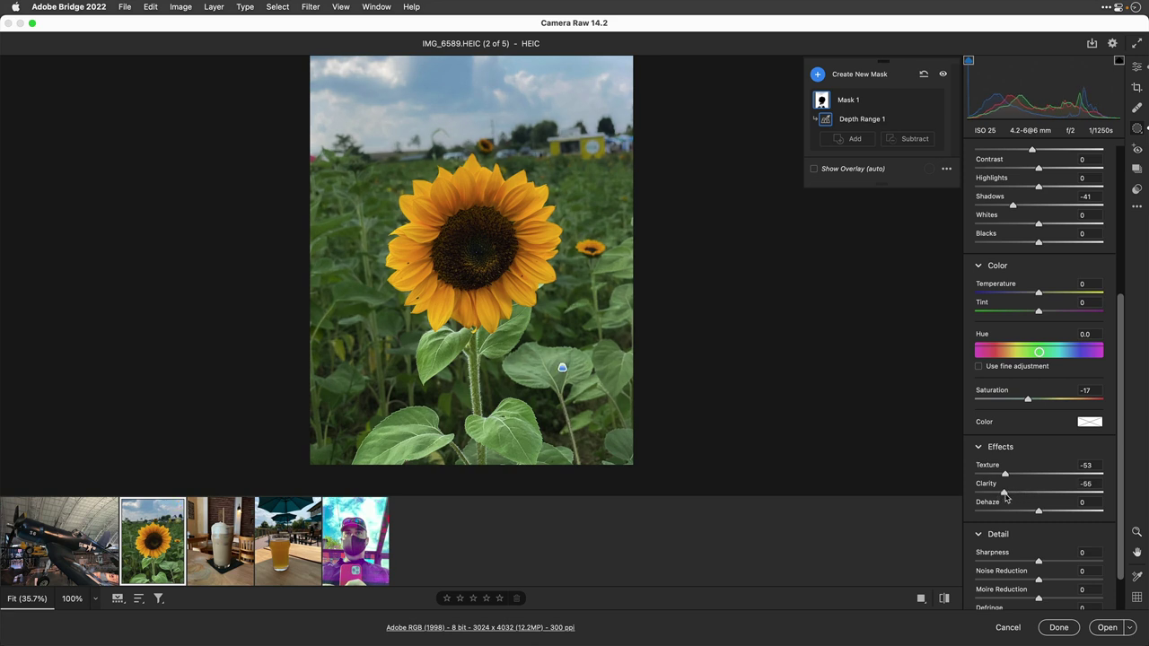
scroll(1006, 497, down, 2)
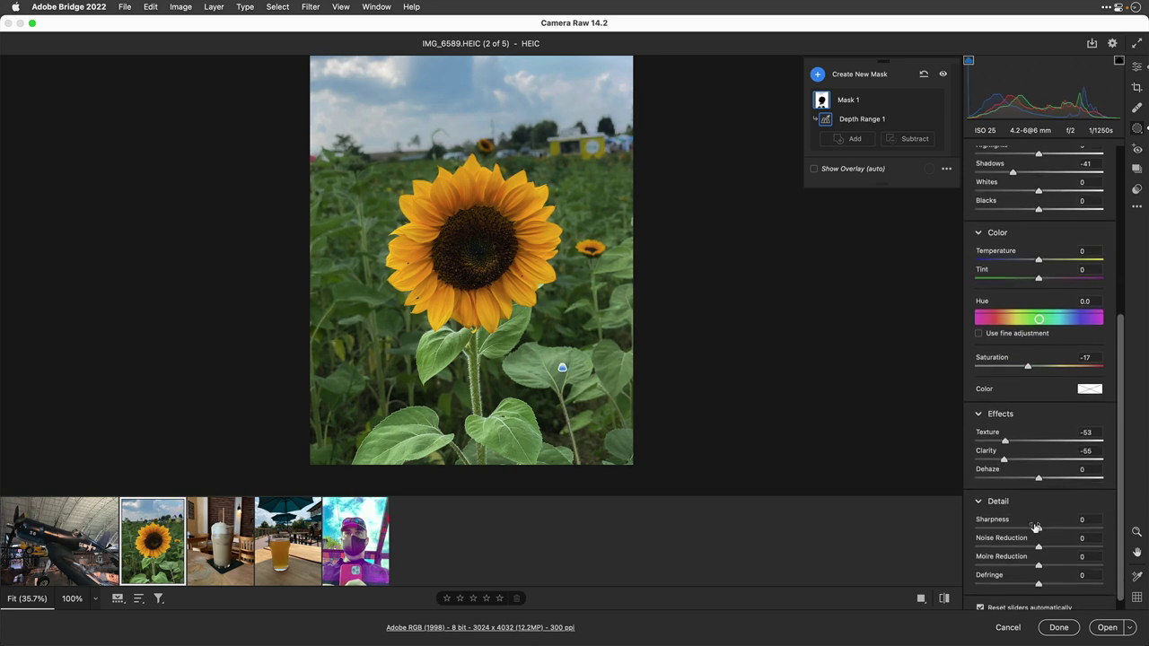
drag(1035, 527, 1004, 530)
scroll(1032, 404, up, 1)
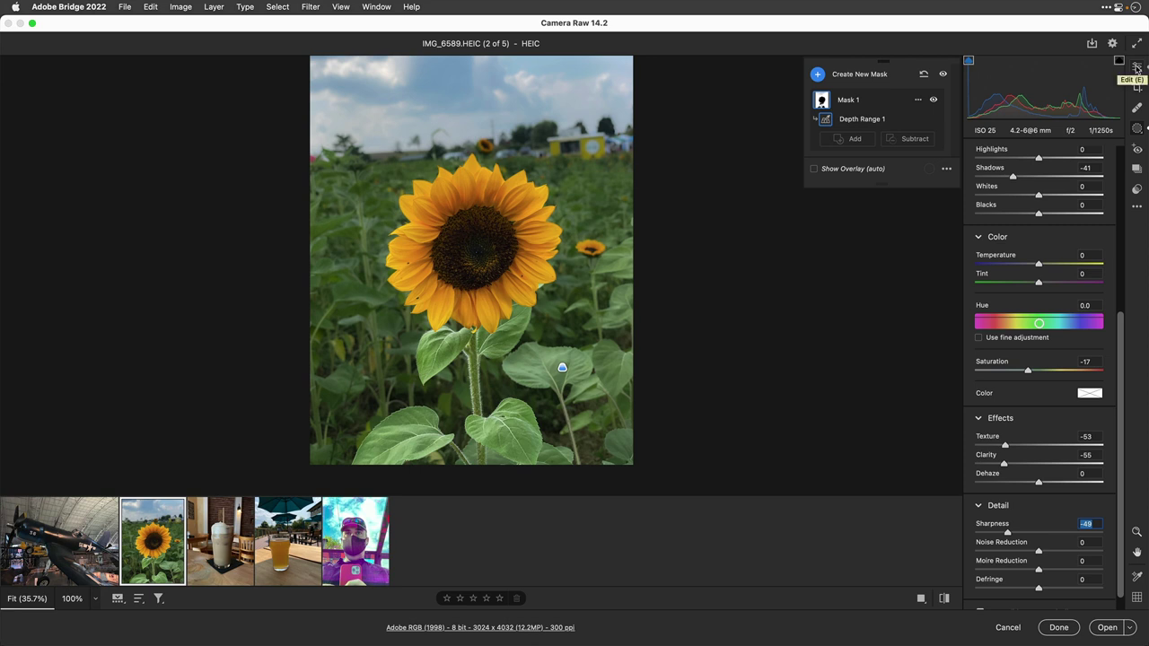
- Back in the whole-photo edits, raise the sunflower photo's Clarity in the Basic panel
click(1137, 69)
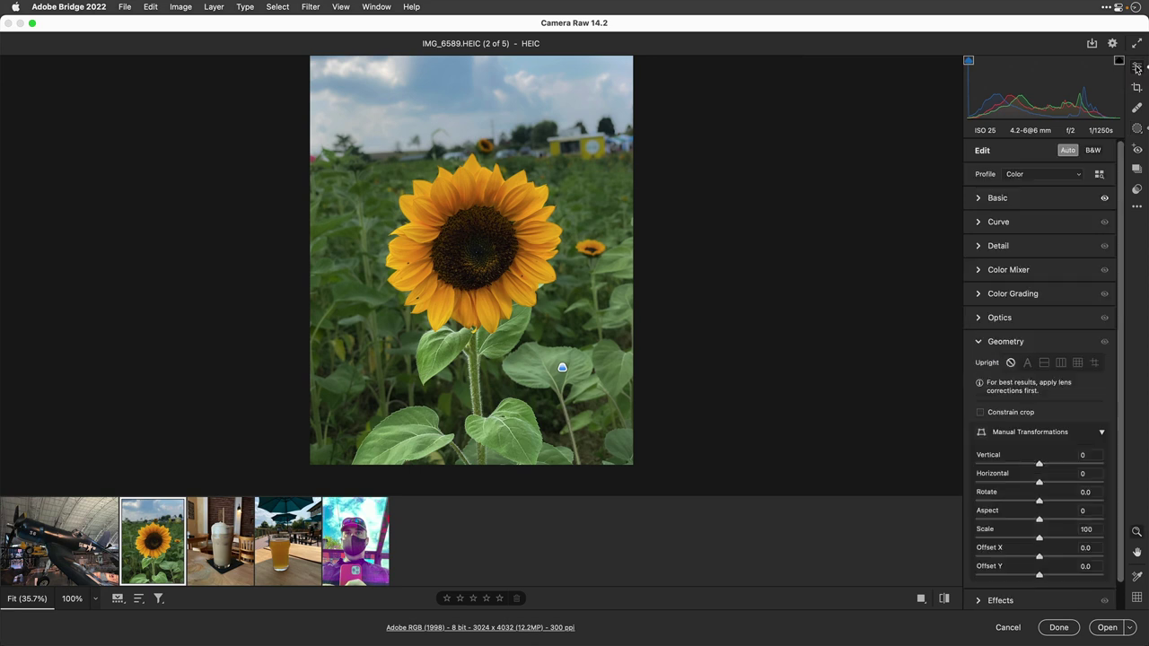
click(980, 199)
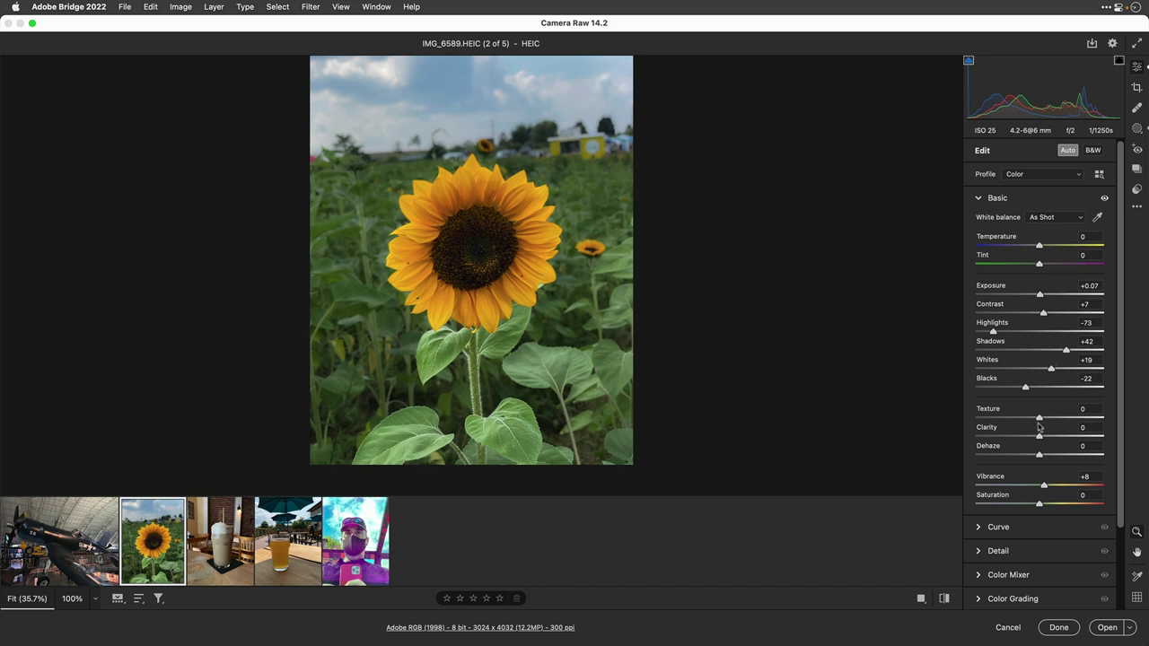
drag(1046, 439, 1067, 423)
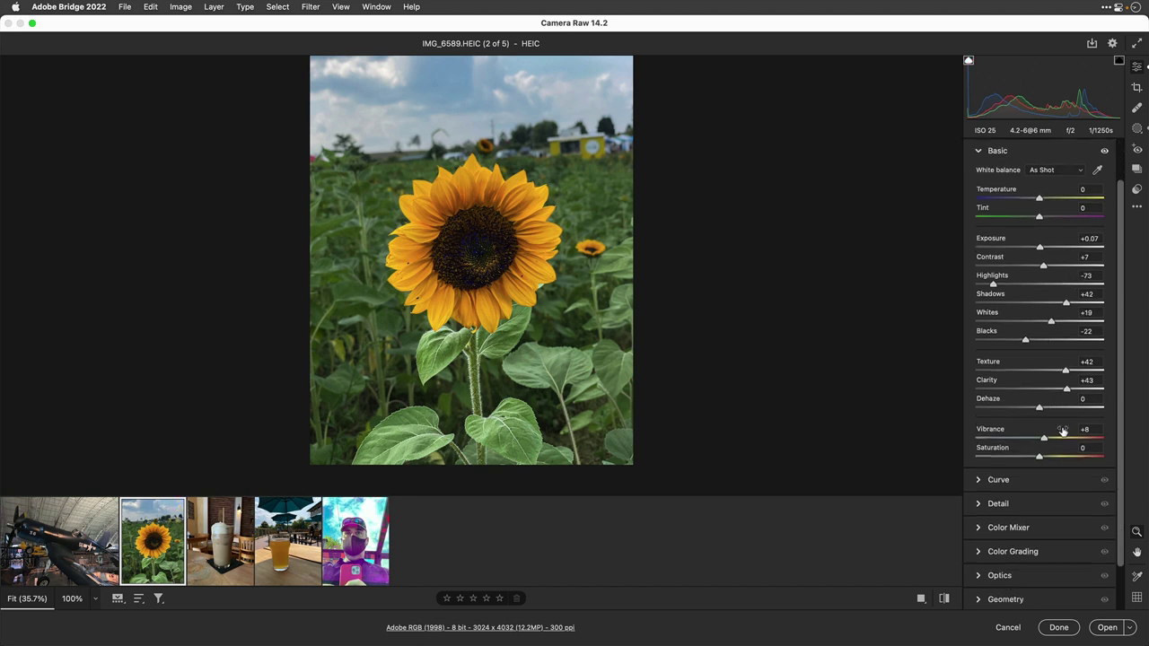
- Set Vignetting to -29 in Effects and view before and after side by side
scroll(1046, 538, down, 3)
click(984, 574)
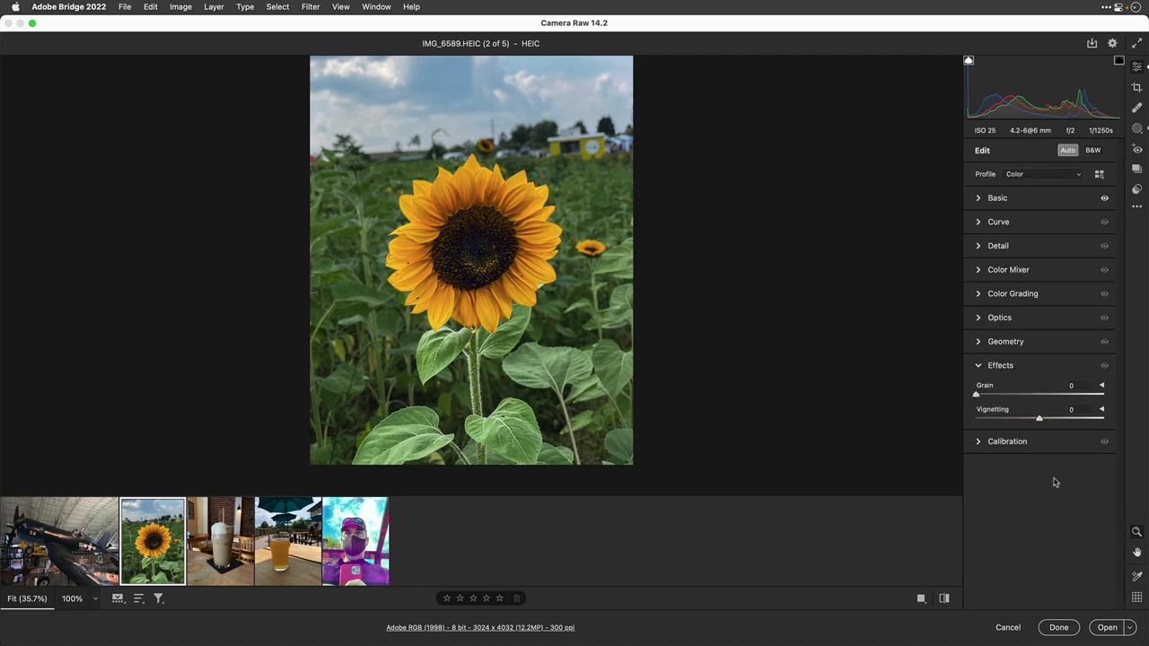
drag(1033, 422, 1021, 421)
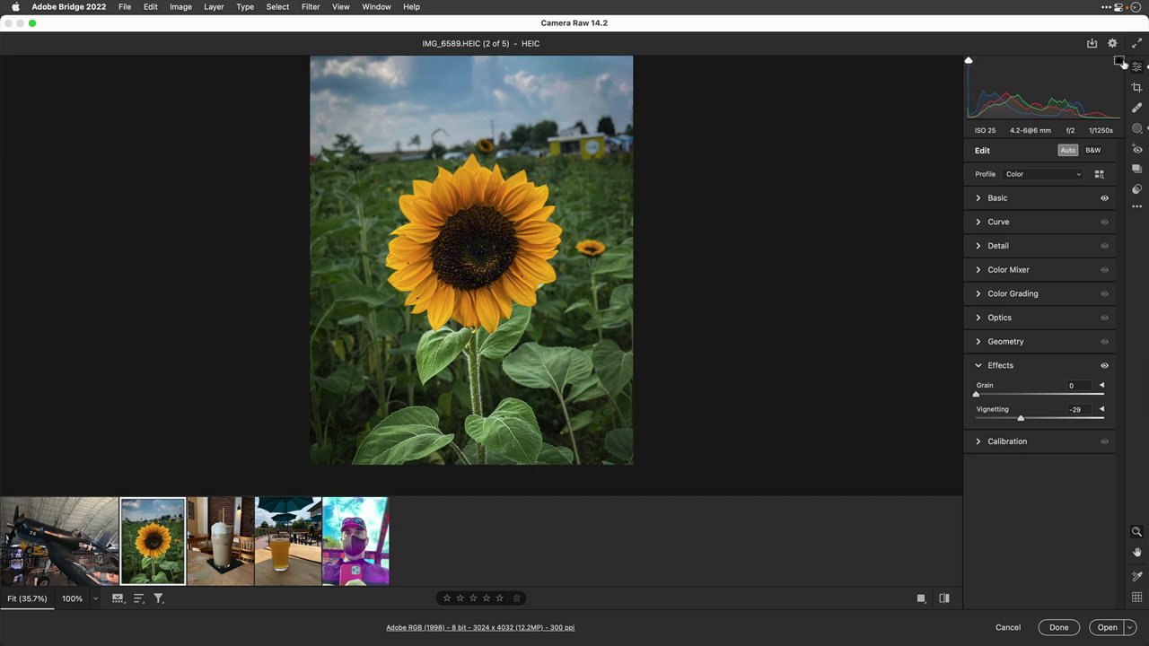
click(922, 599)
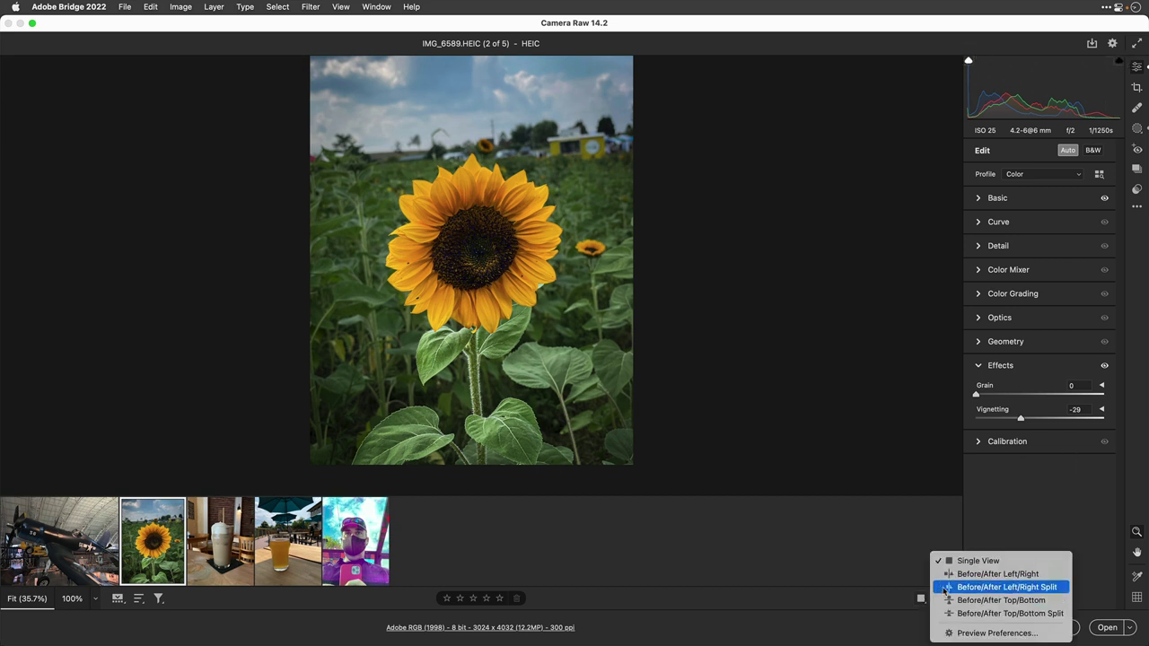
click(949, 574)
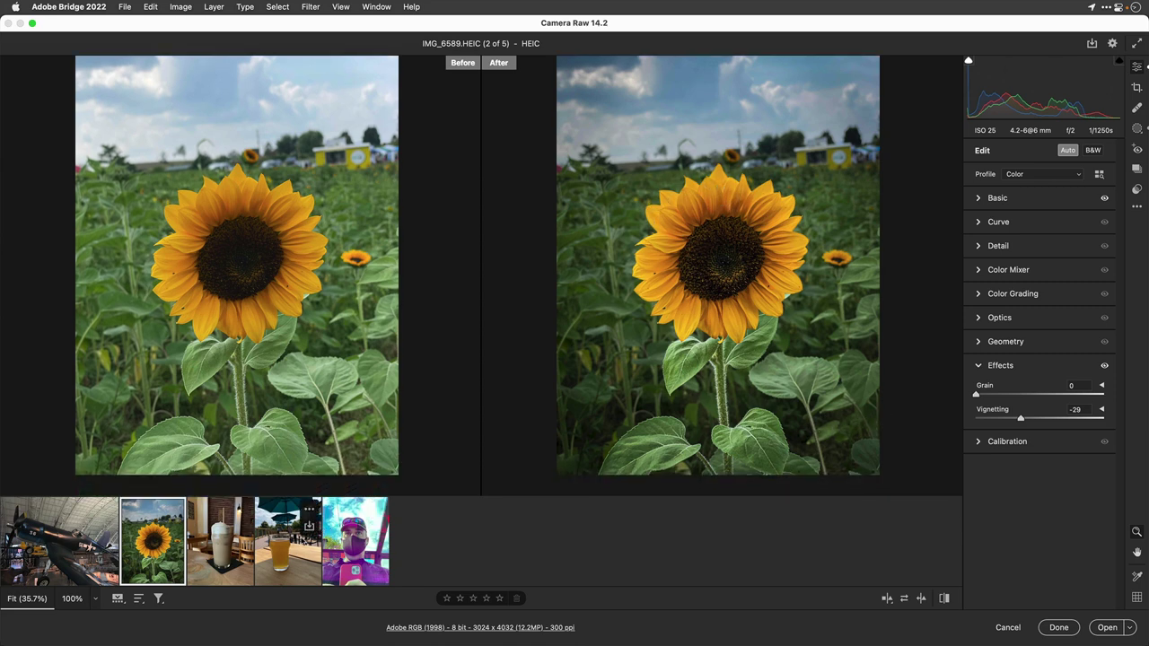
- Open the beer photo IMG_6871.HEIC and add a Depth Range mask limited to the far background
click(291, 549)
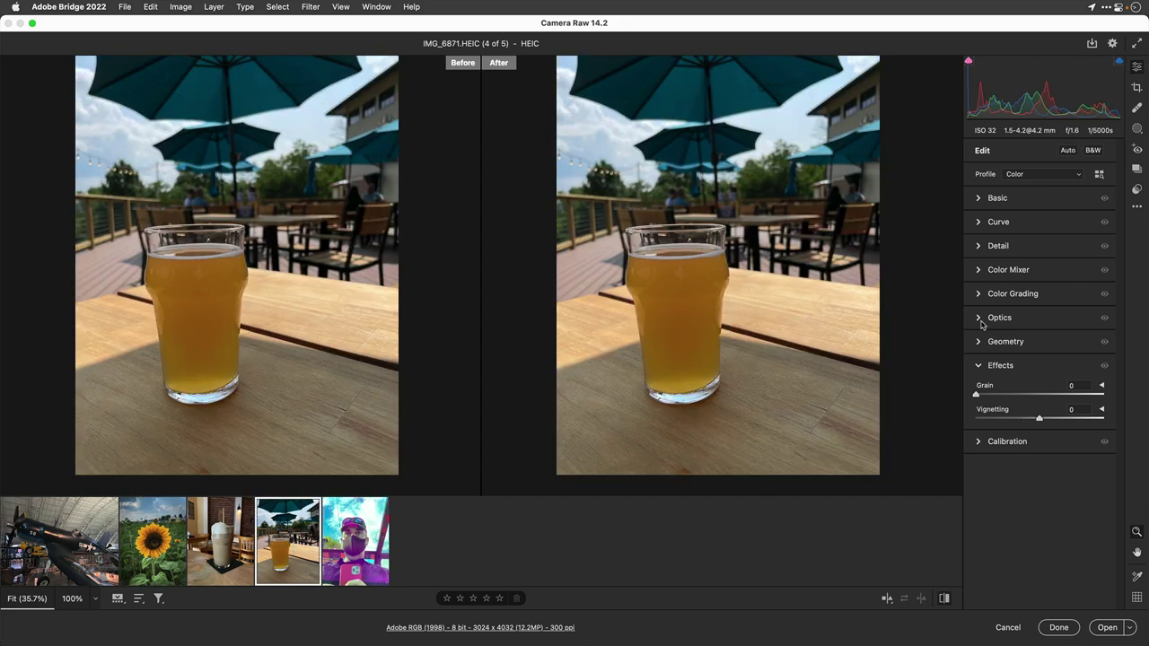
click(1136, 130)
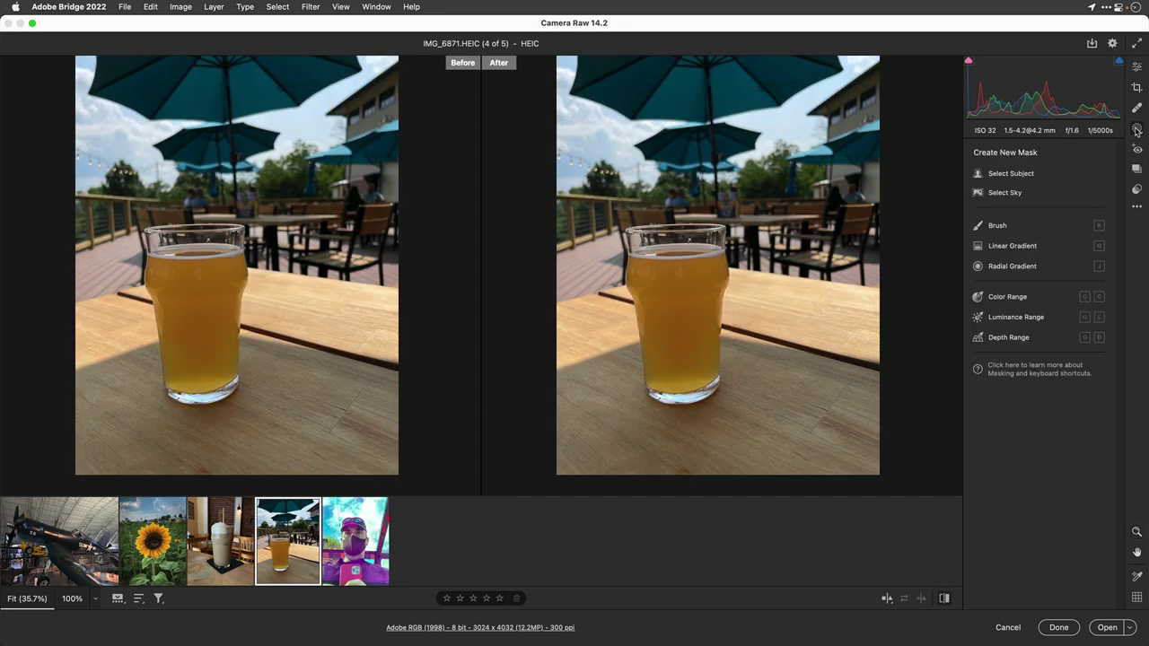
click(1020, 339)
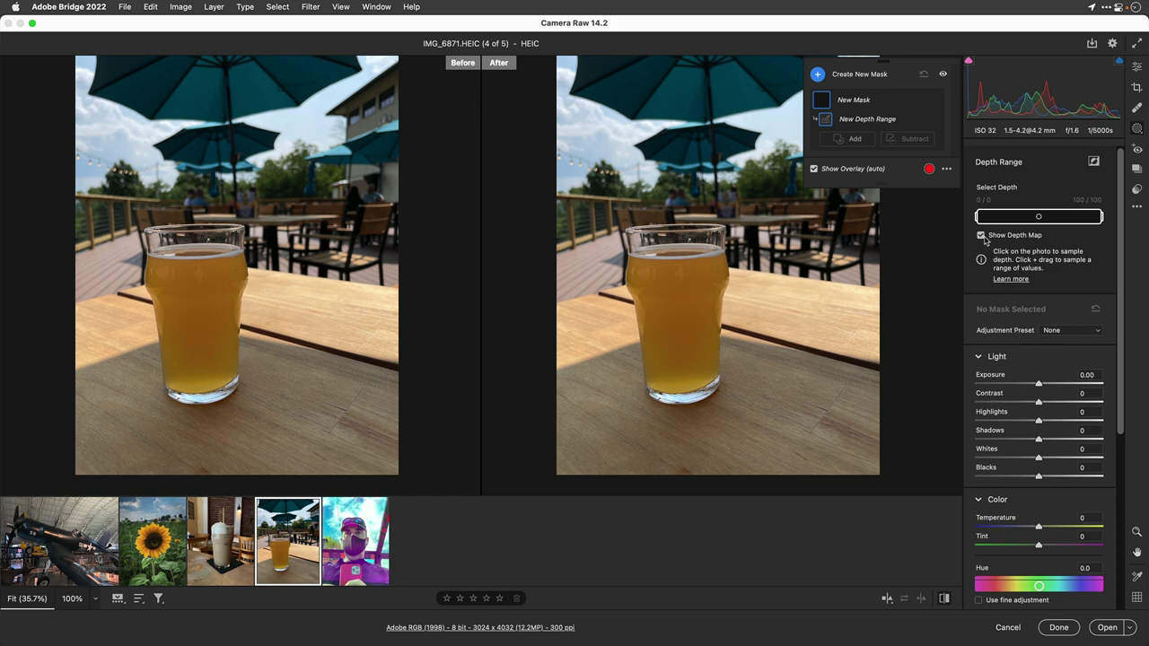
drag(980, 220, 1045, 220)
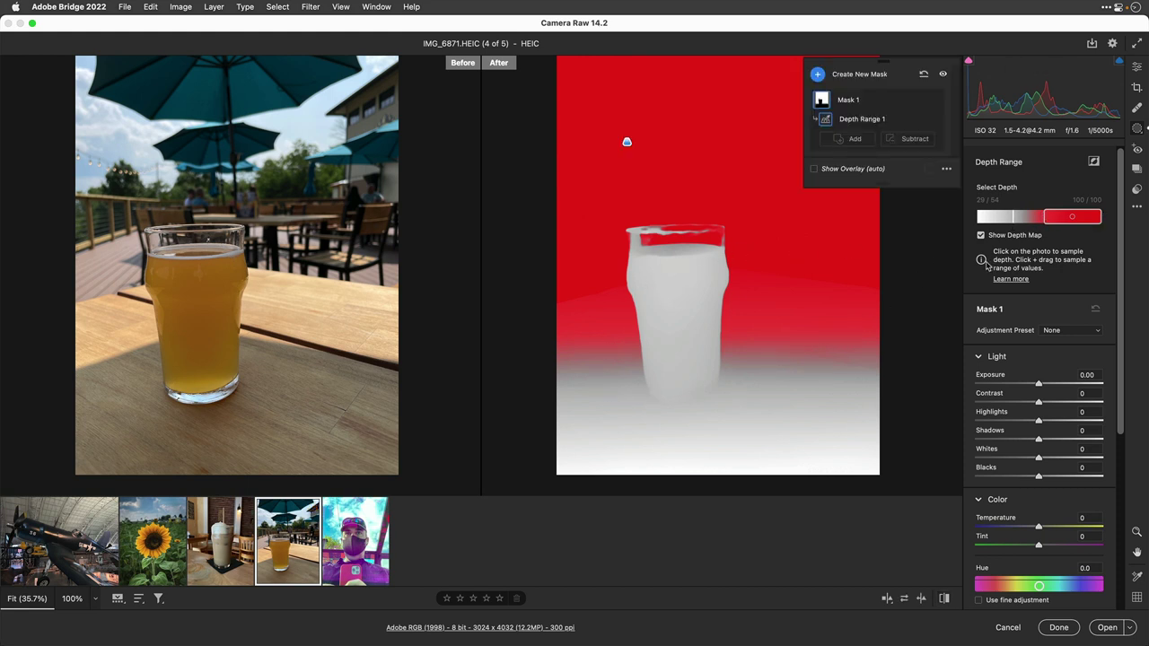
- Show the mask over the photo and set the background's Shadows to +74 and Blacks to -22
click(981, 235)
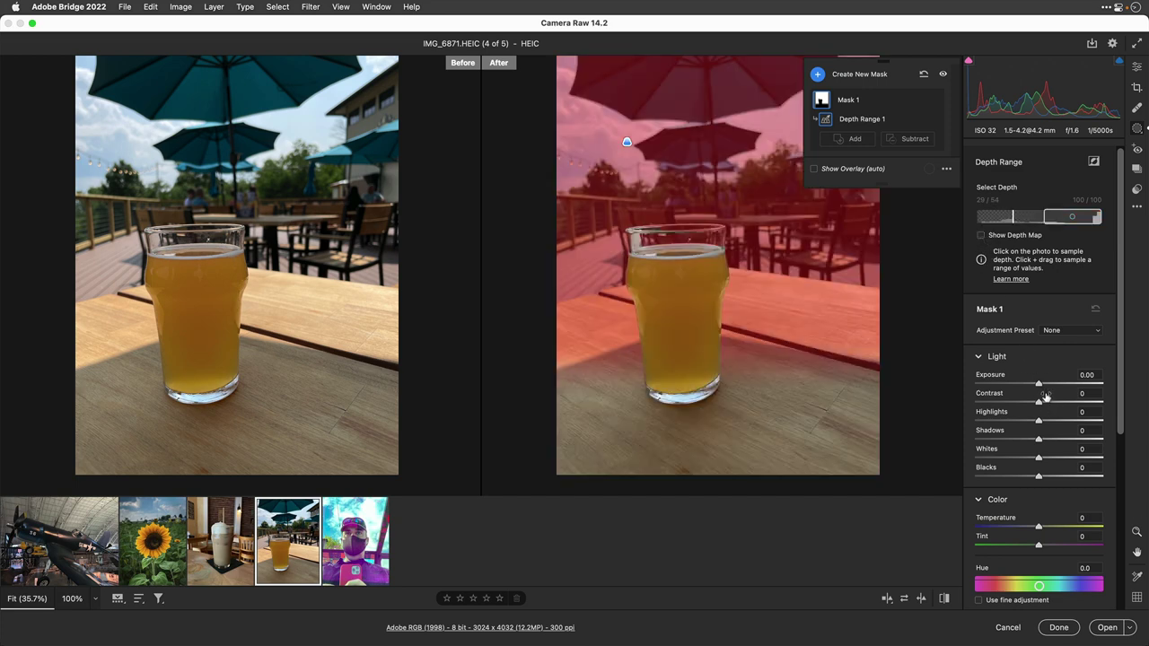
drag(1038, 386, 1037, 386)
drag(1041, 427, 1081, 422)
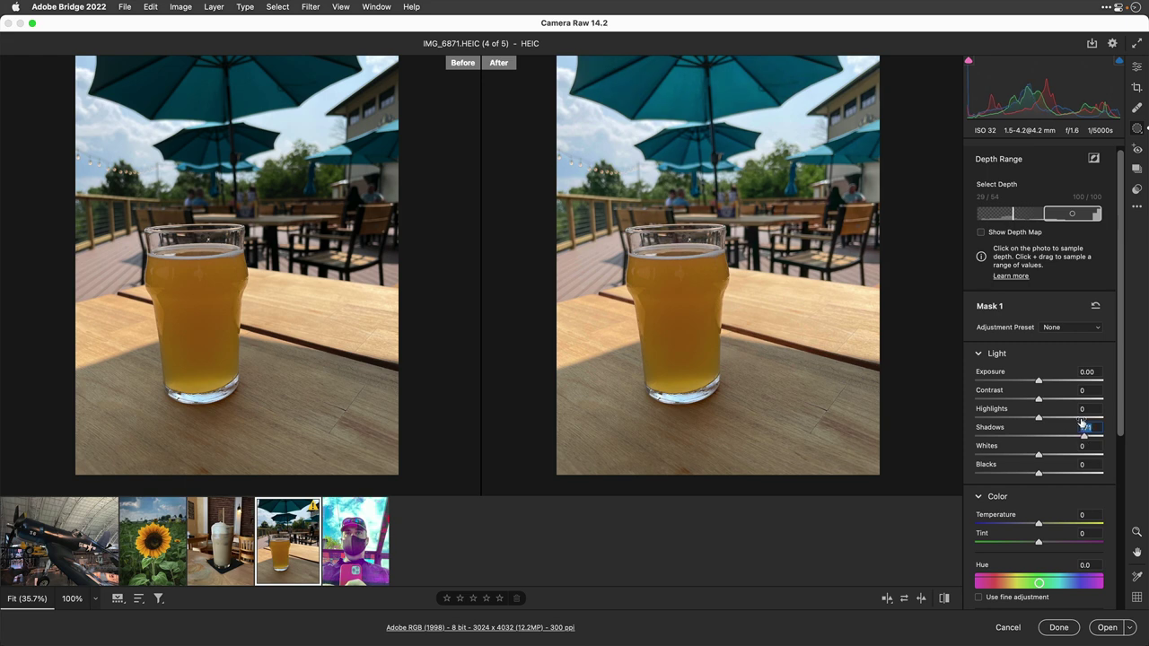
mouse_move(1038, 475)
mouse_down()
mouse_move(1013, 479)
mouse_move(1025, 479)
mouse_up()
drag(1085, 439, 1087, 439)
- Set the masked background's Saturation to -30, Texture to -82 and Sharpness to -83
scroll(1047, 448, down, 2)
scroll(1047, 448, down, 2)
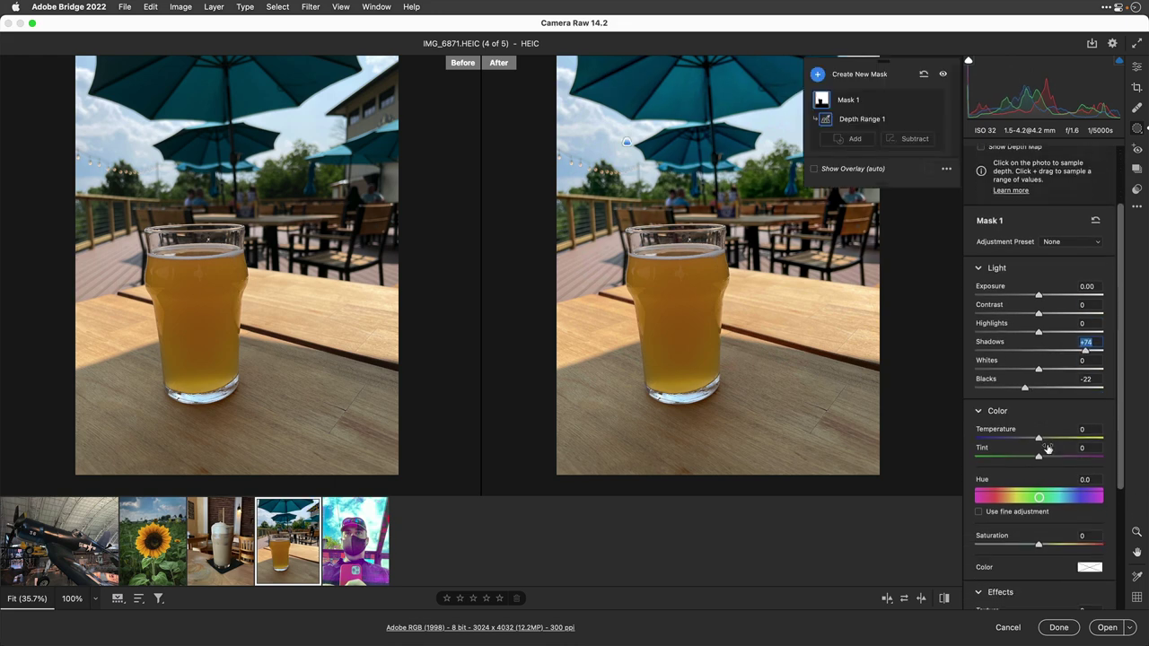
drag(1039, 550, 1019, 548)
scroll(1023, 536, down, 6)
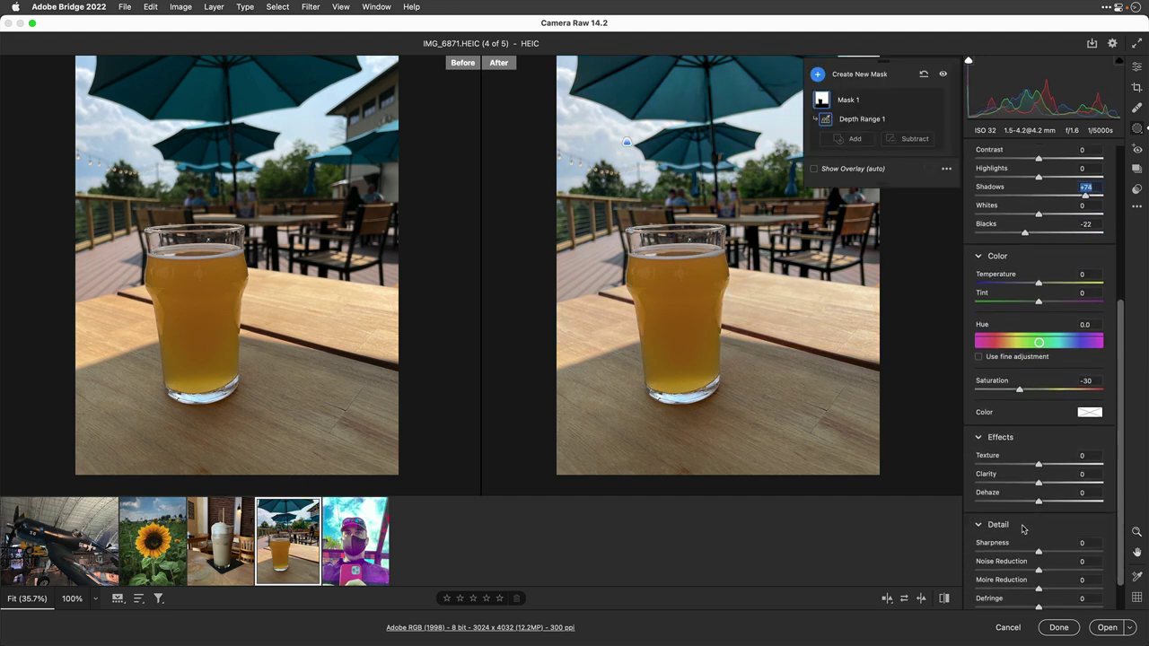
drag(1029, 450, 998, 462)
drag(1015, 538, 985, 539)
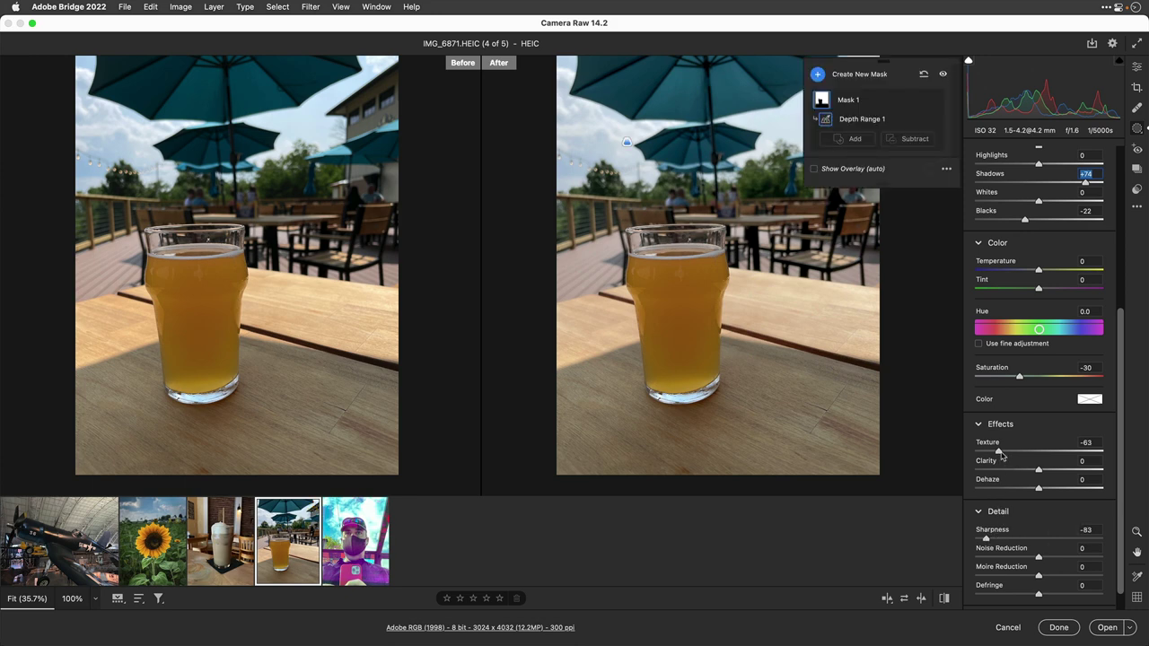
drag(1000, 454, 989, 458)
scroll(975, 438, up, 3)
scroll(973, 436, down, 4)
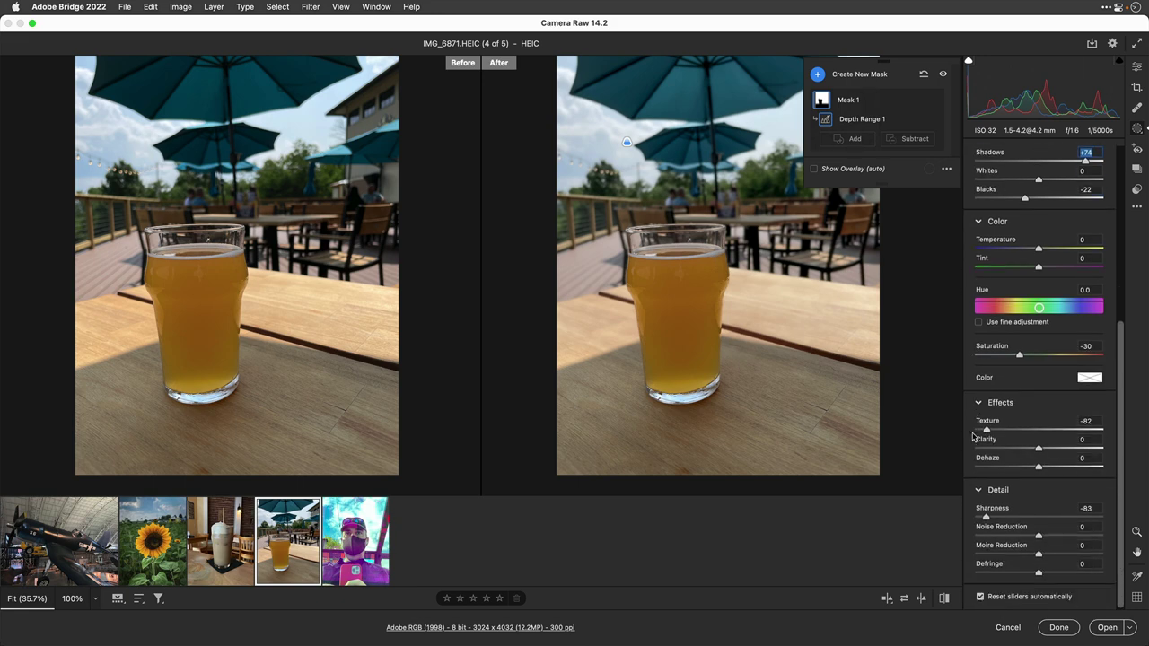
scroll(1094, 258, up, 3)
- Leave masking and set the beer photo's overall Texture to +46 and Clarity to +44
click(1138, 68)
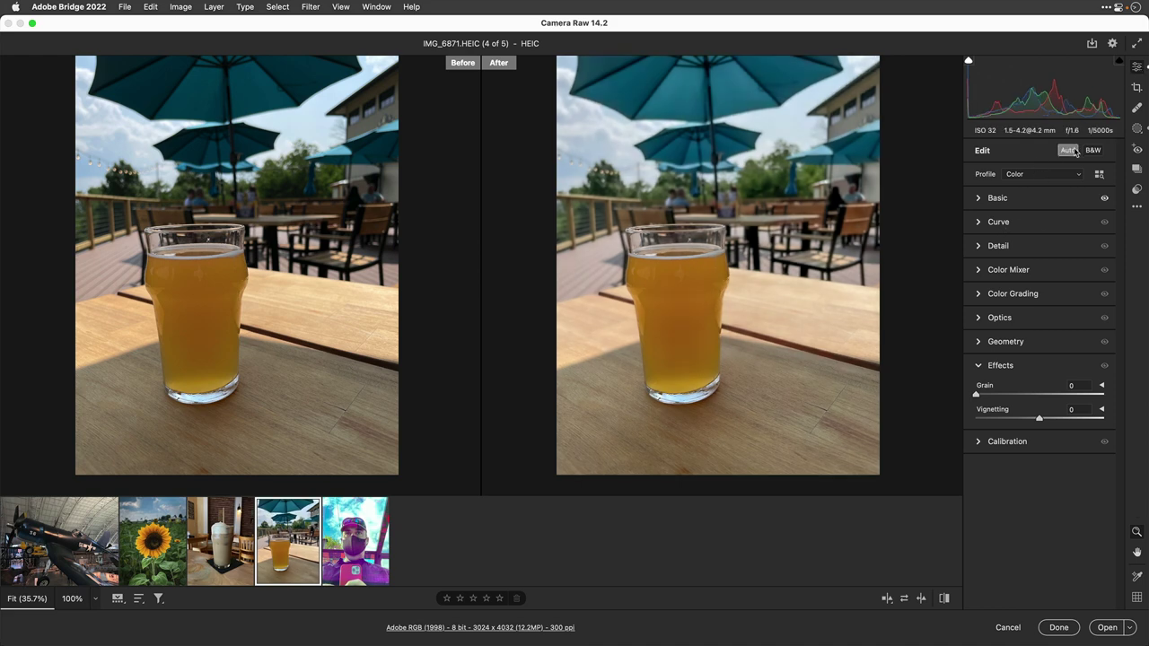
click(980, 200)
scroll(1044, 323, down, 4)
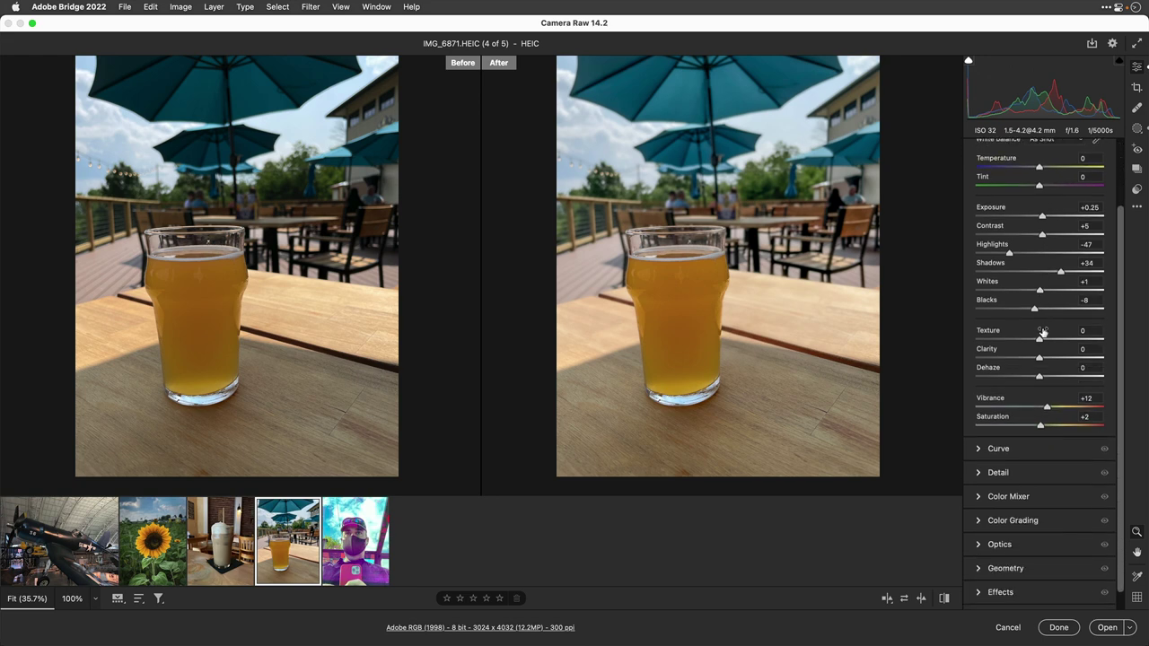
drag(1040, 340, 1068, 359)
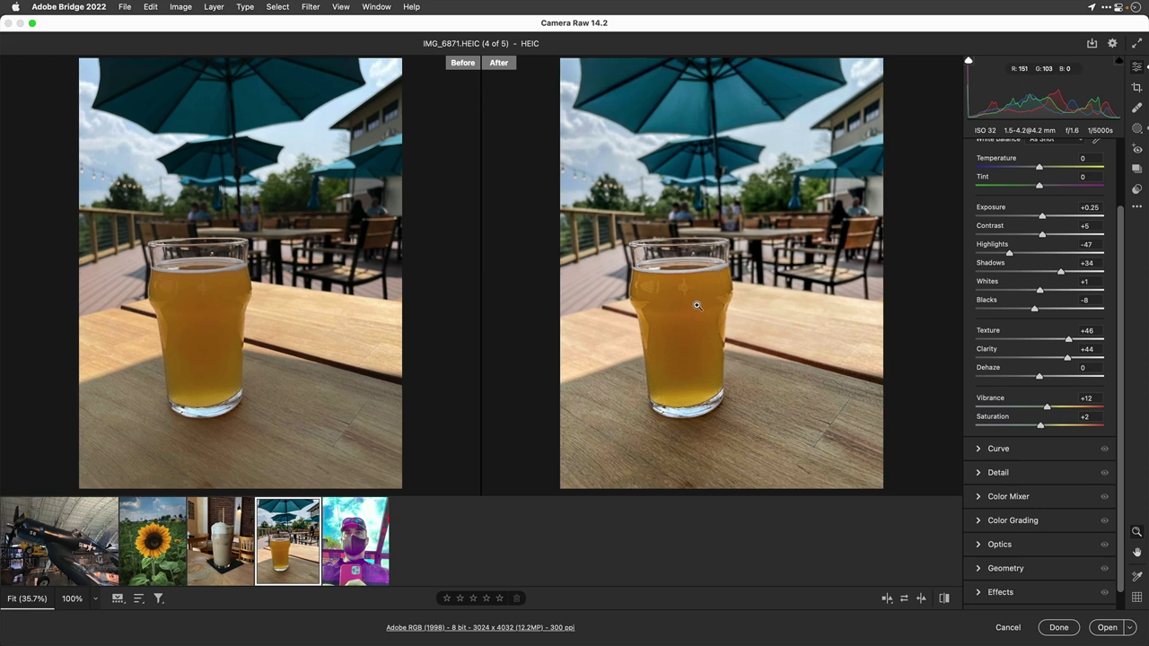
- Boost the blue umbrella's saturation with the Color Mixer's targeted adjustment tool
click(983, 497)
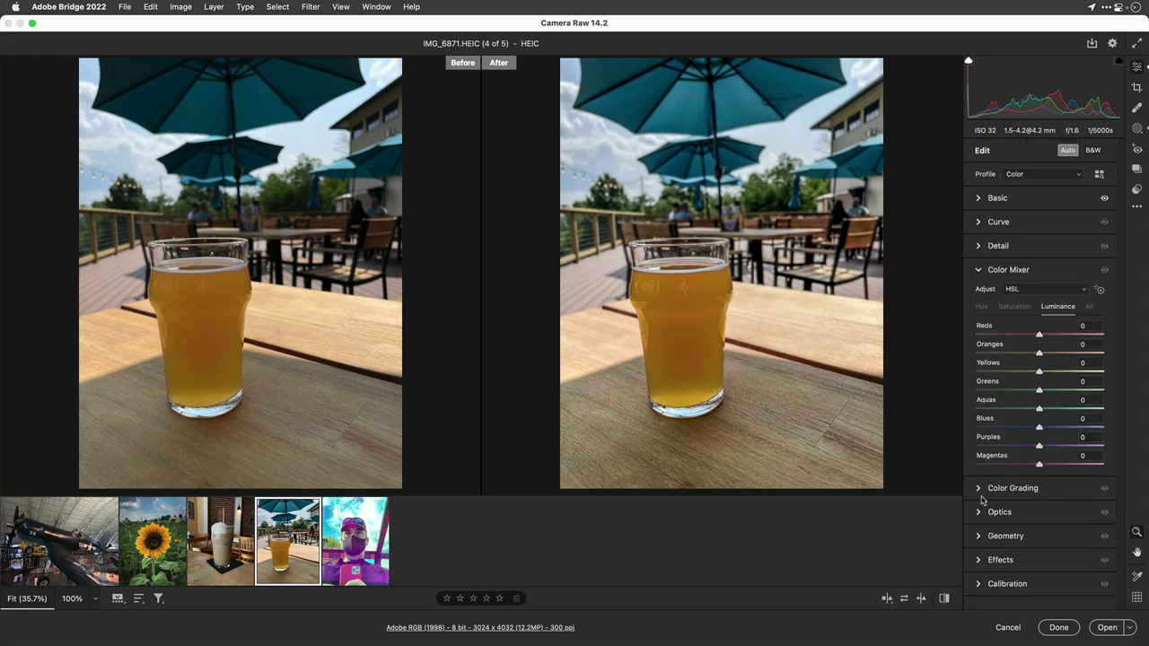
click(1023, 308)
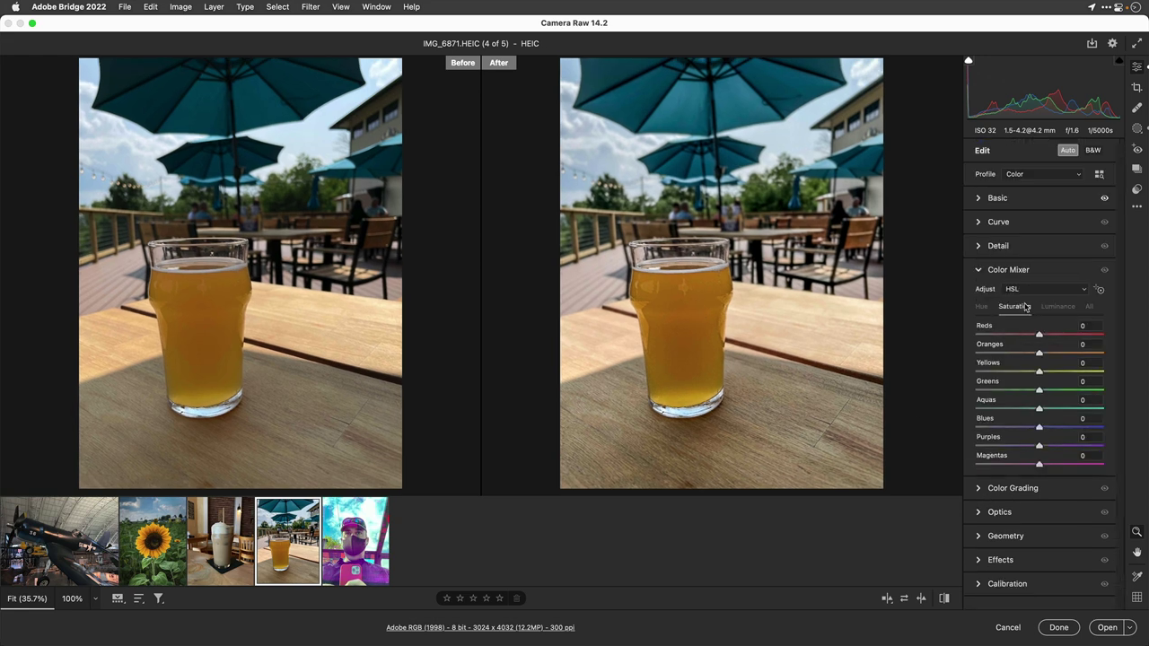
click(1099, 289)
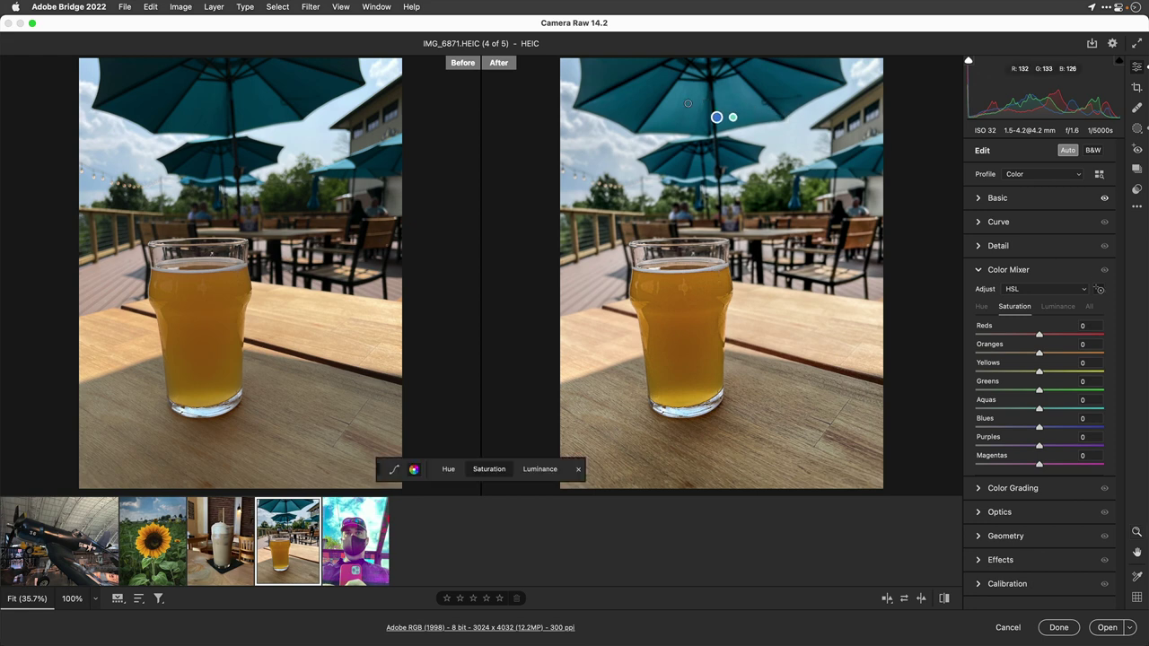
mouse_move(695, 104)
mouse_down()
mouse_move(743, 104)
mouse_move(705, 117)
mouse_up()
click(687, 355)
- Enrich the beer's saturation, then brighten its Oranges luminance to +42 and Yellows to +20
drag(688, 355, 712, 356)
click(1058, 306)
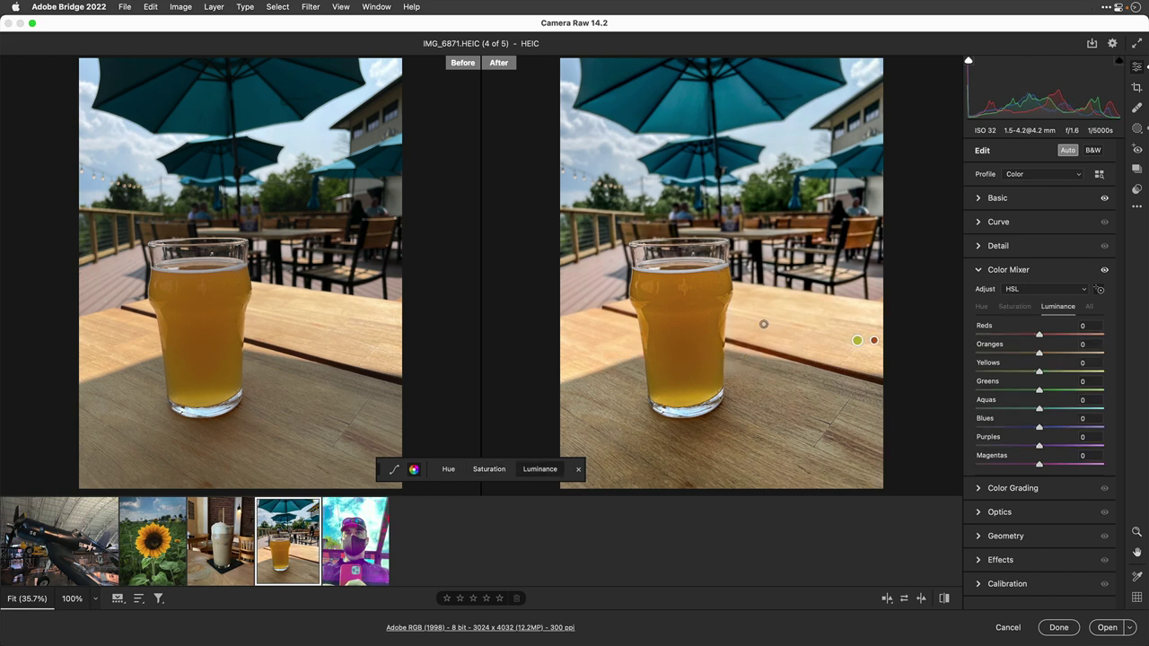
mouse_move(674, 341)
mouse_down()
mouse_move(715, 341)
mouse_move(683, 341)
mouse_up()
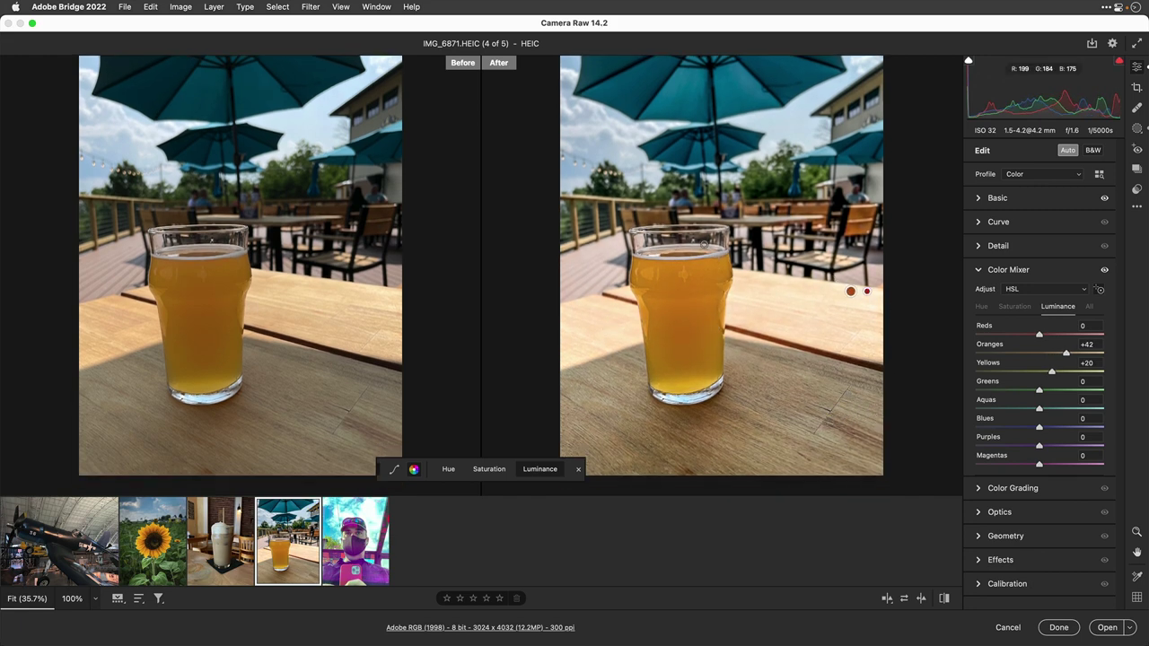